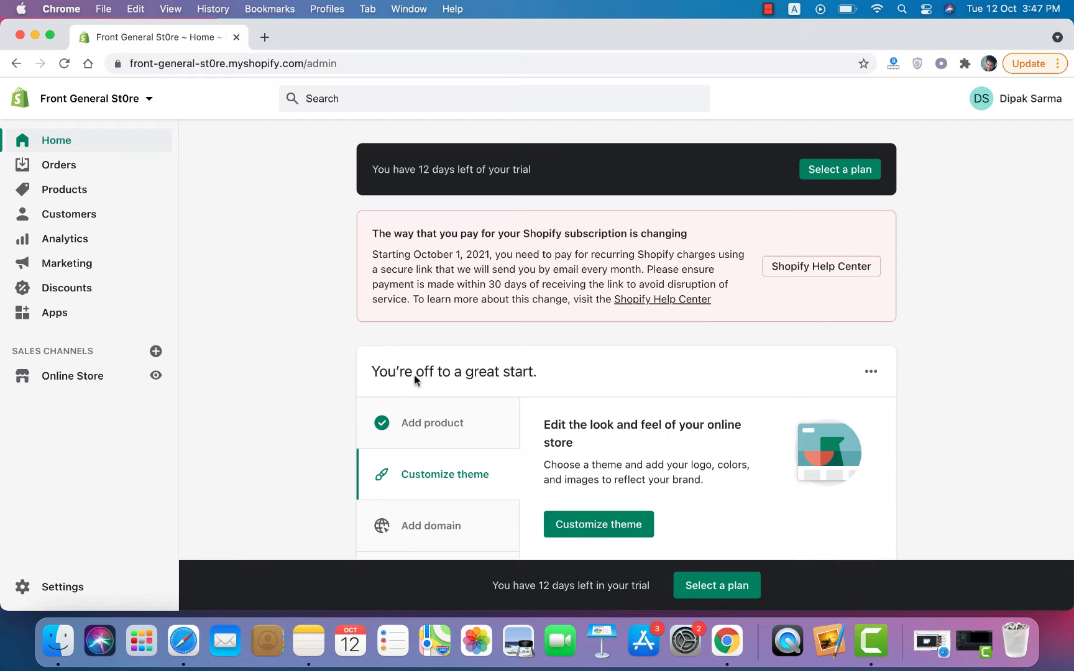
# Step: Review the payment providers in Shopify's Payments settings, with a blank new tab in front
pyautogui.click(264, 37)
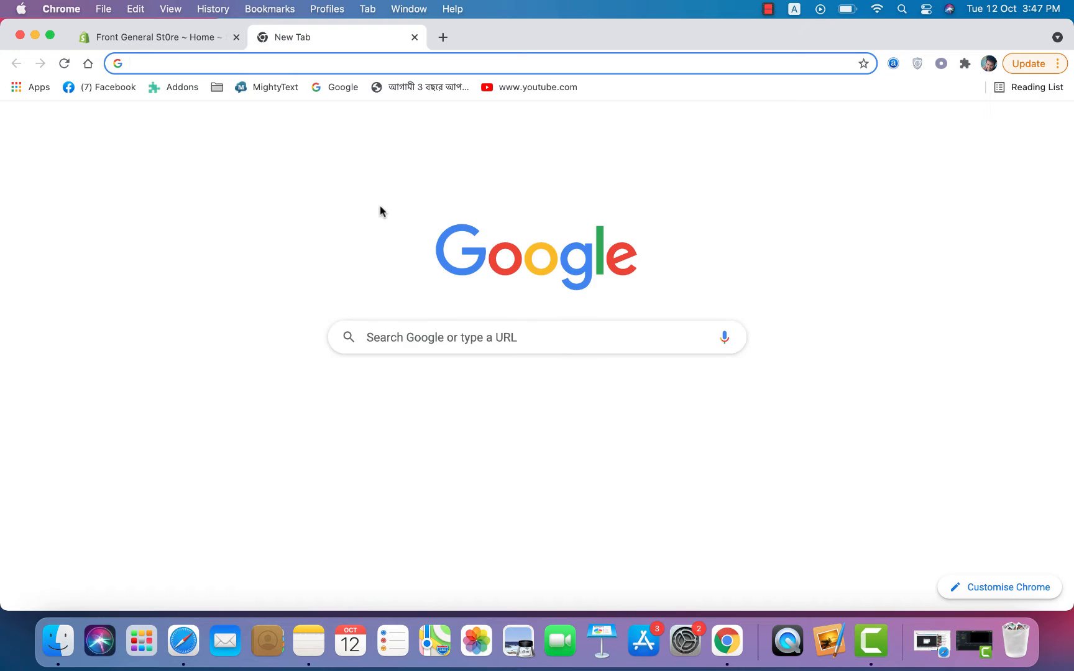
pyautogui.click(184, 39)
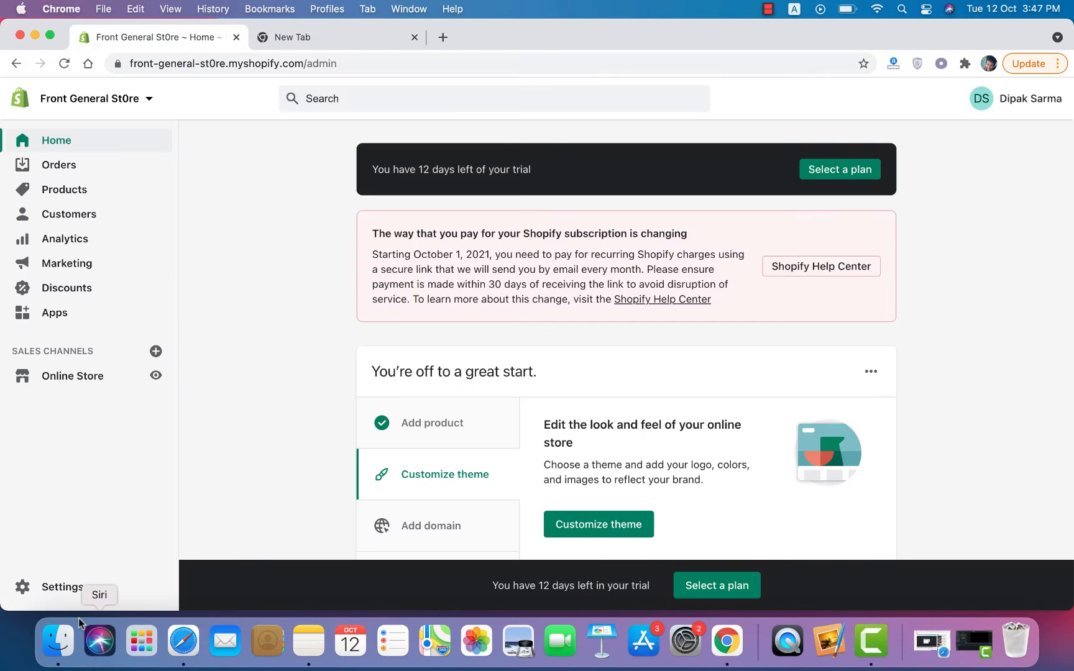
pyautogui.click(81, 592)
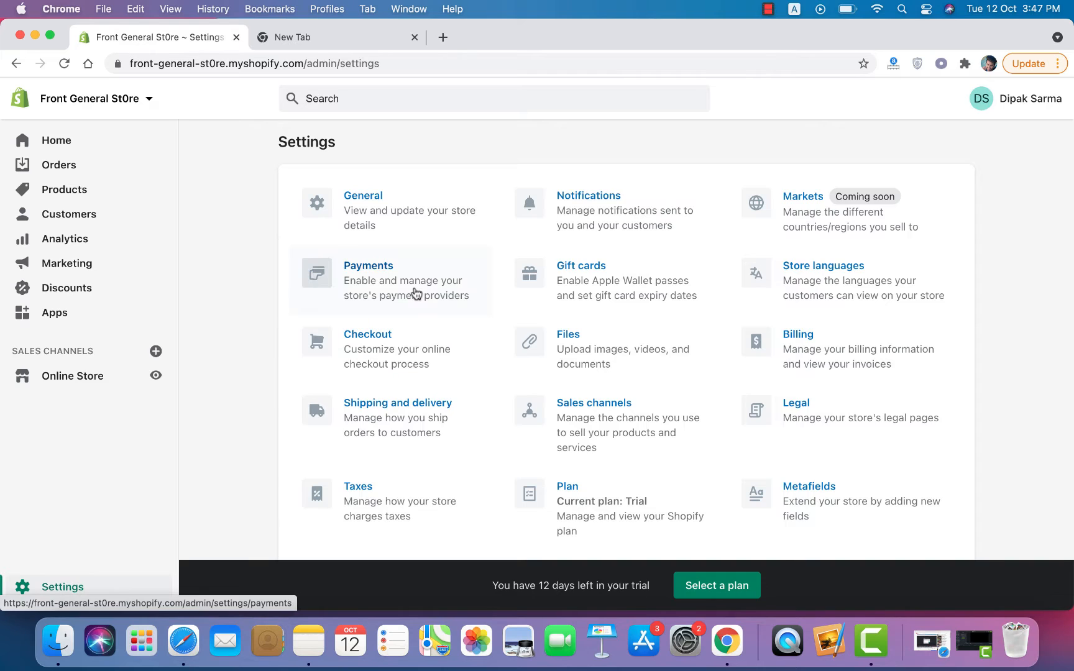
pyautogui.click(414, 291)
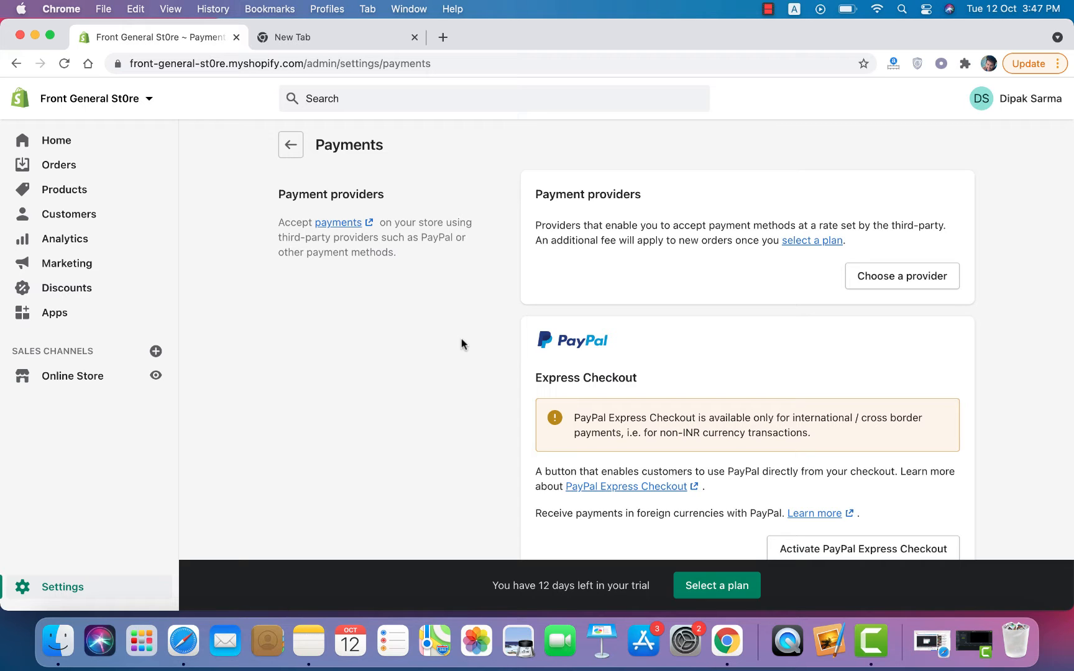
pyautogui.scroll(-10, 461, 339)
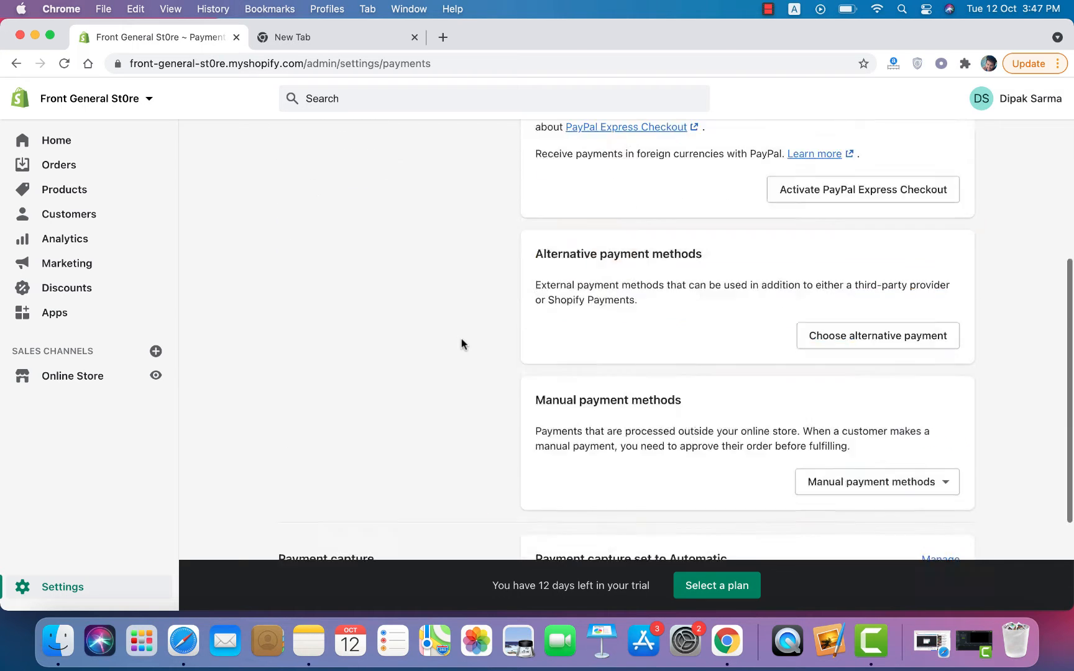
pyautogui.scroll(10, 462, 338)
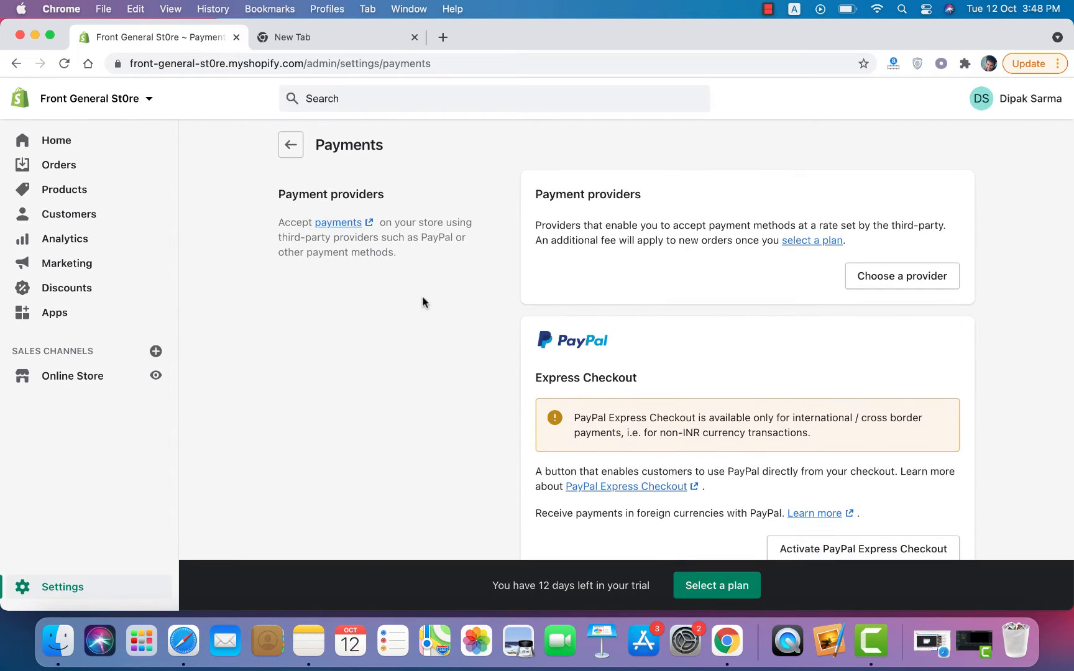
pyautogui.click(284, 41)
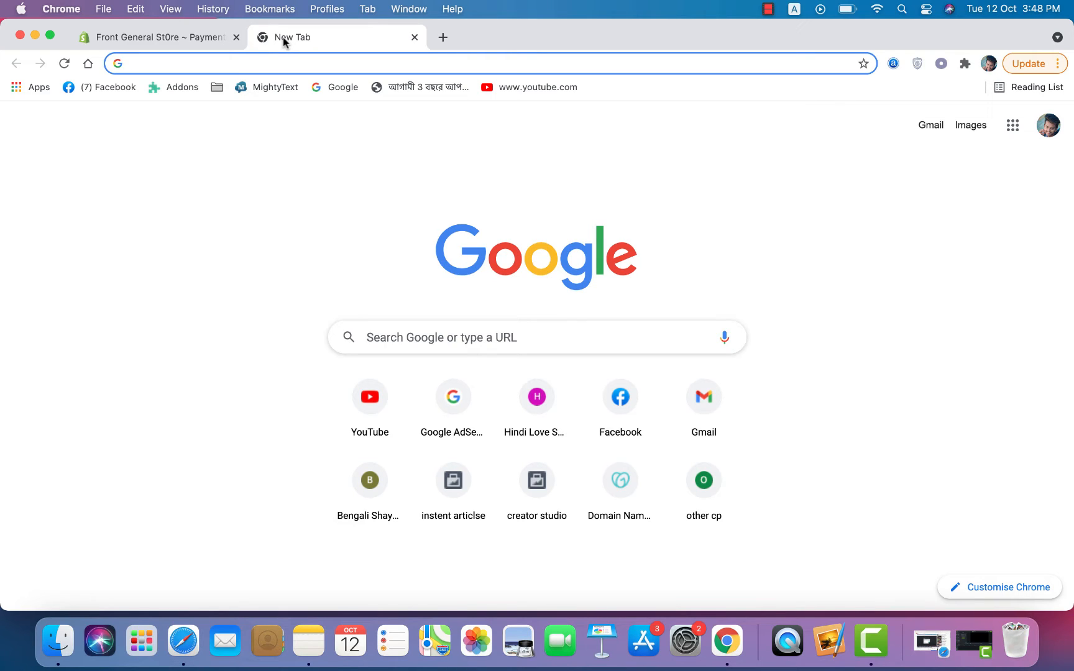
# Step: Go to paypal.com, reach the Business account sign-up form, and add another blank tab
pyautogui.write('paypal.com')
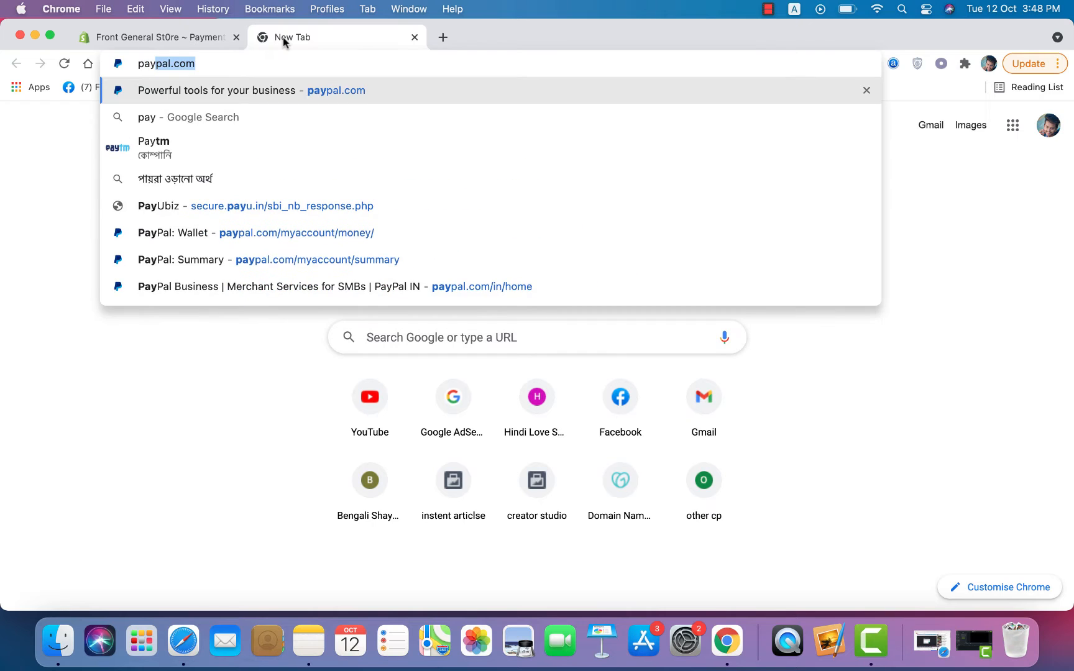
pyautogui.press('Return')
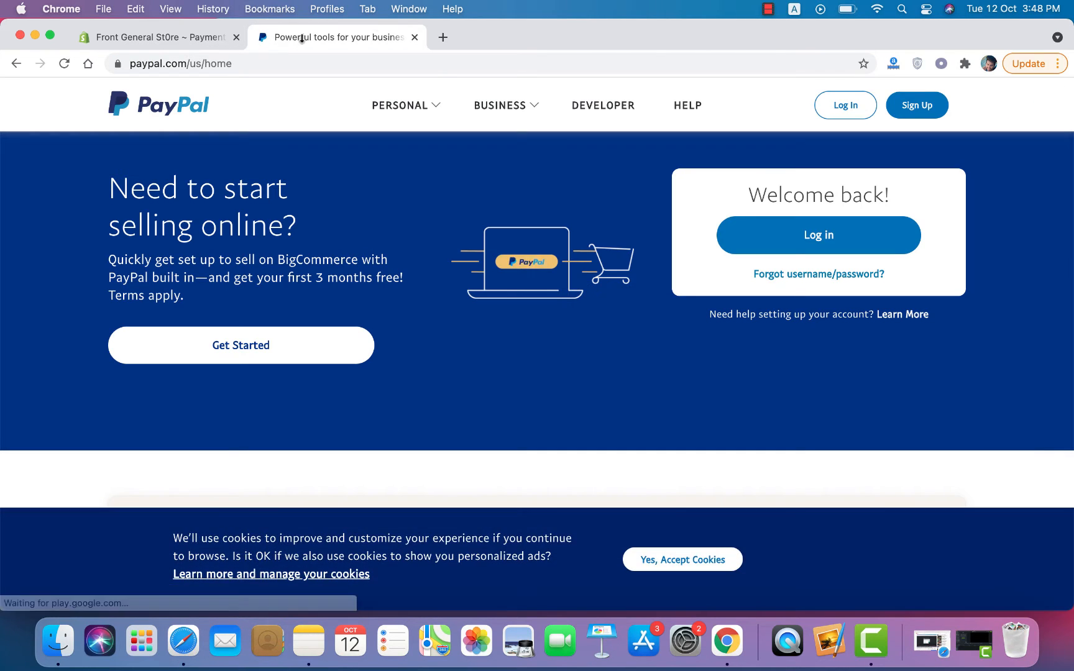
pyautogui.click(917, 104)
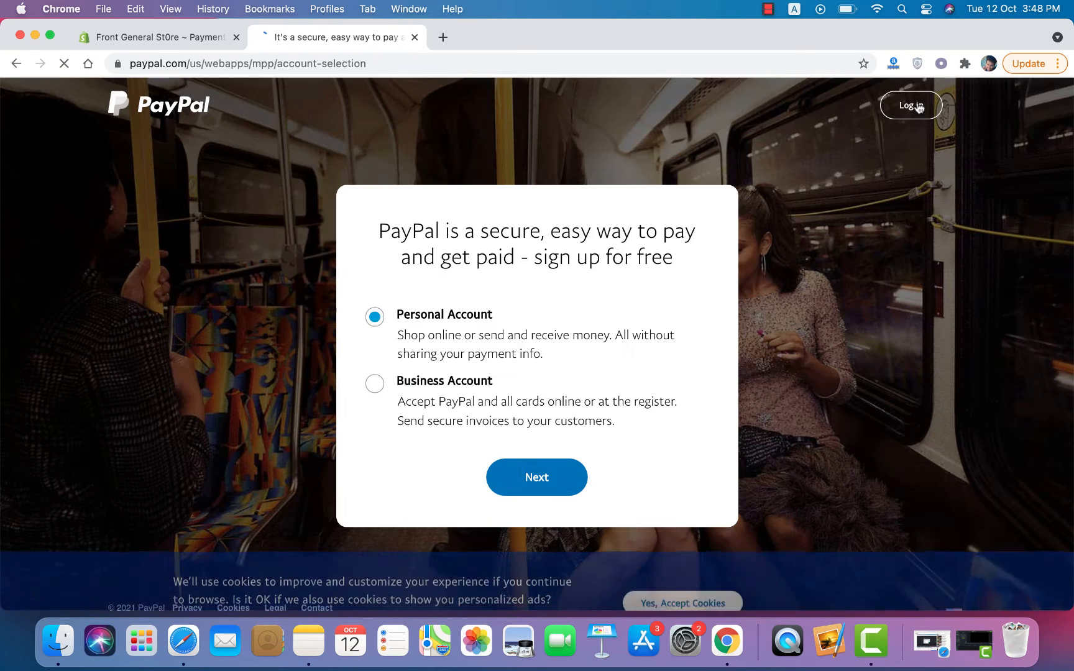
pyautogui.click(374, 383)
pyautogui.click(530, 476)
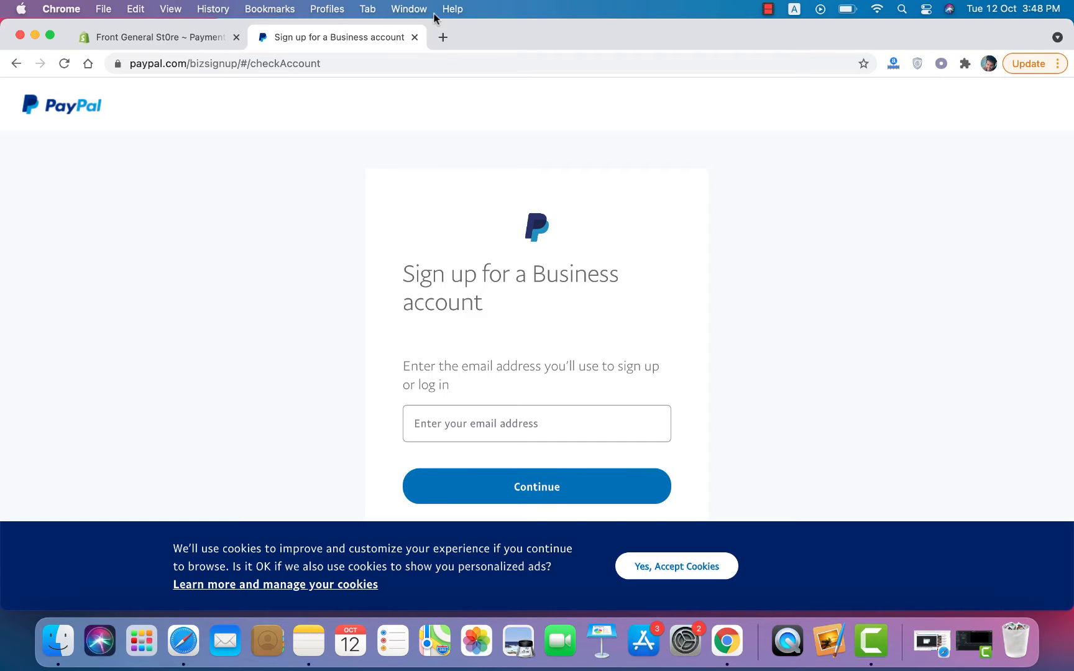
pyautogui.click(441, 37)
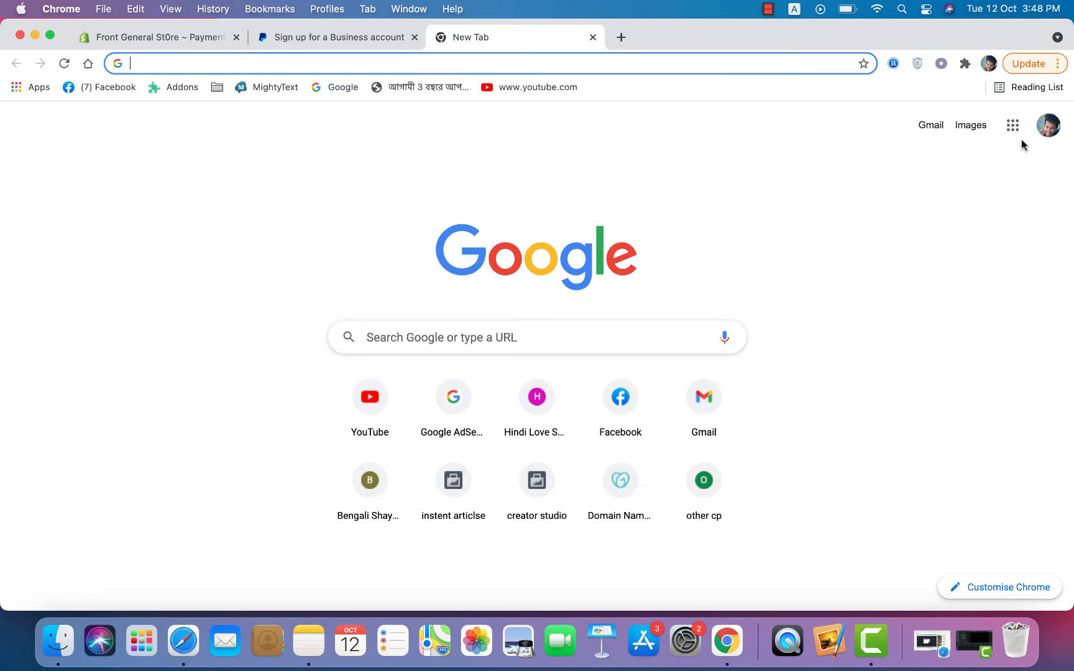
pyautogui.click(1047, 131)
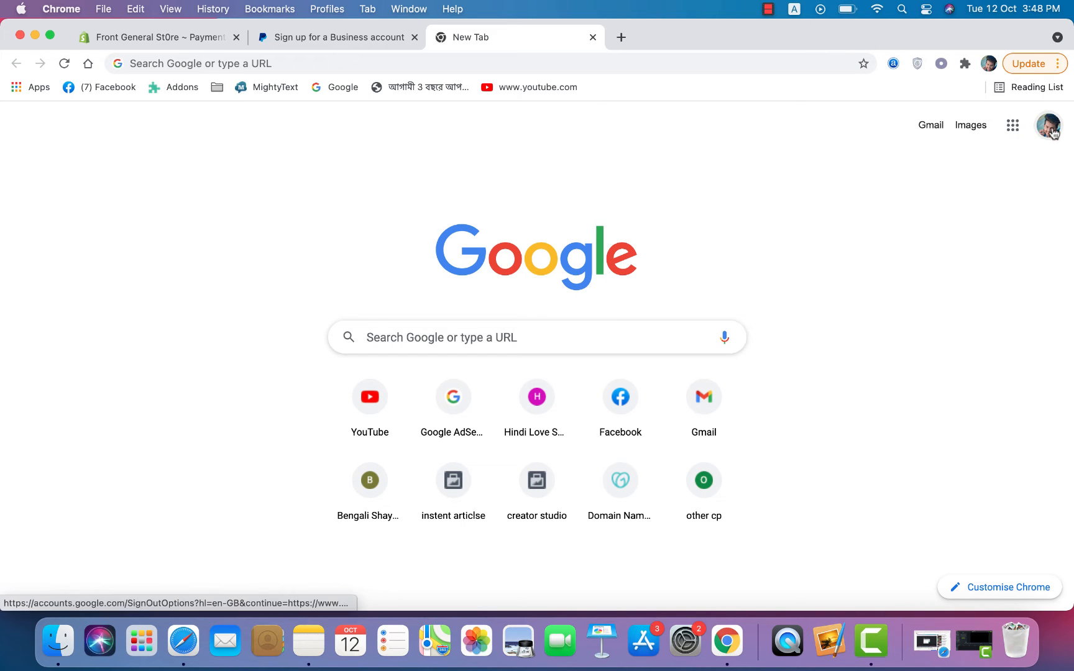
pyautogui.click(1052, 132)
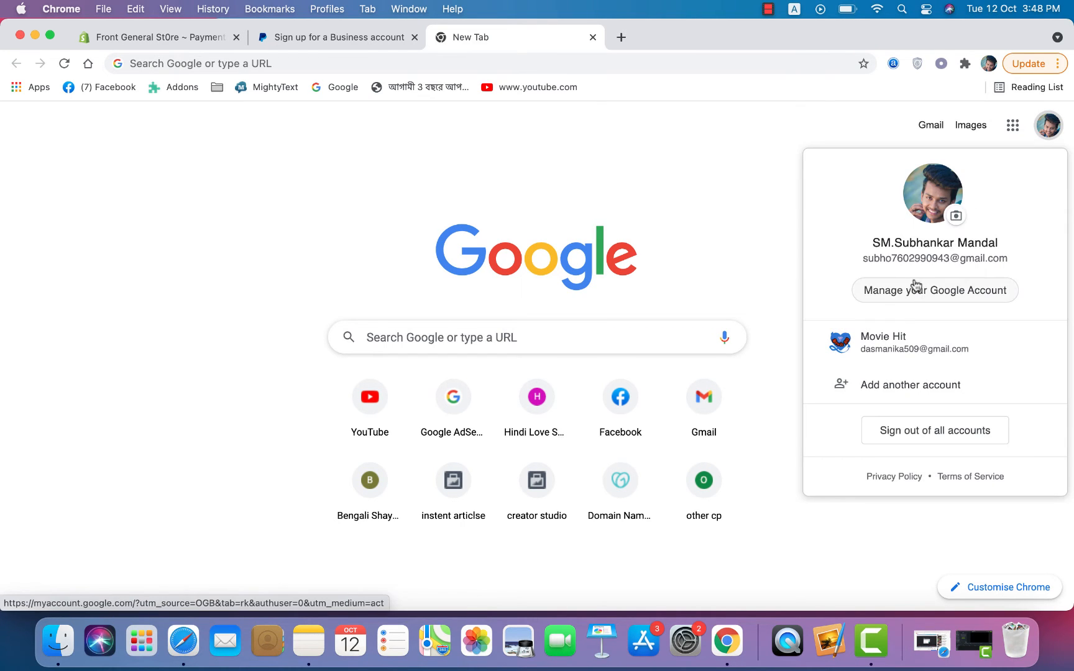
pyautogui.tripleClick(919, 254)
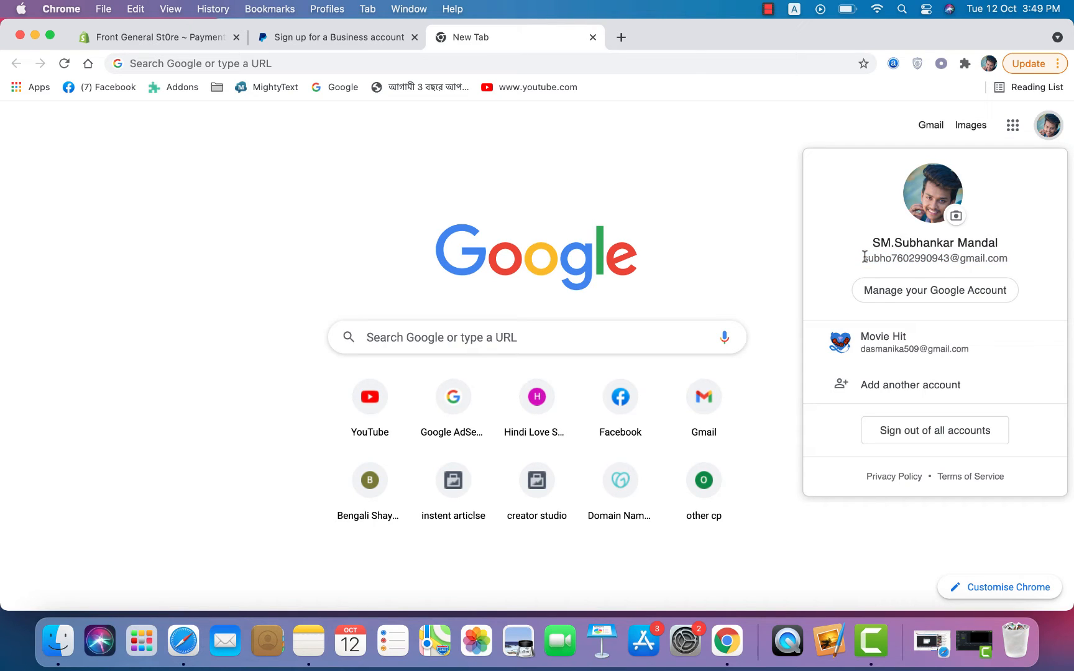
pyautogui.moveTo(863, 257); pyautogui.dragTo(948, 252)
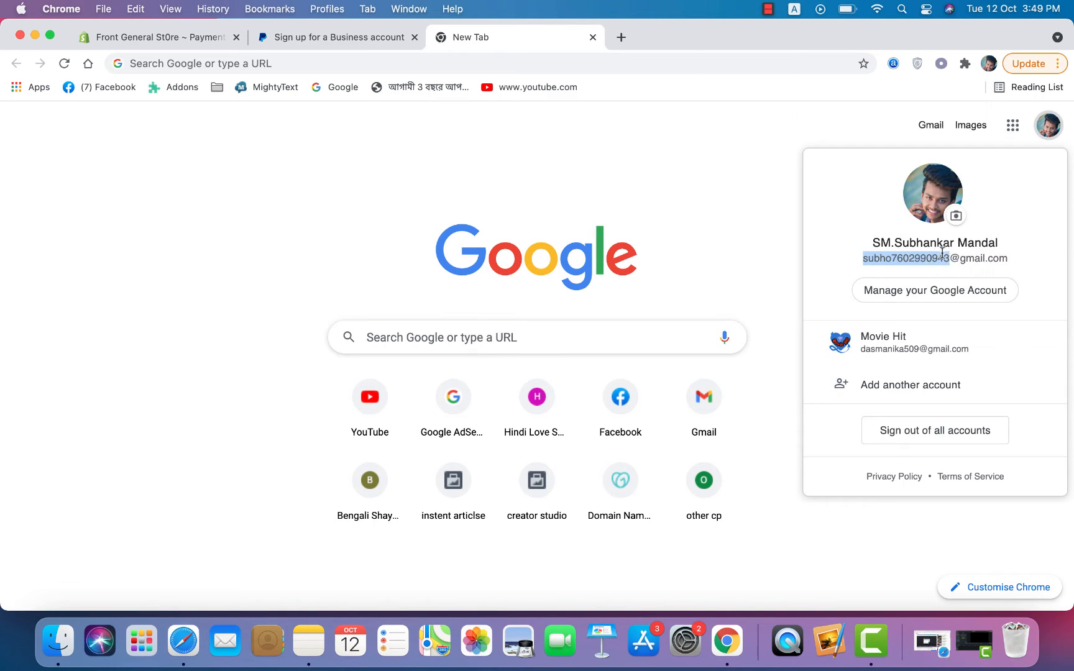
pyautogui.rightClick(931, 260)
pyautogui.click(853, 291)
pyautogui.click(350, 38)
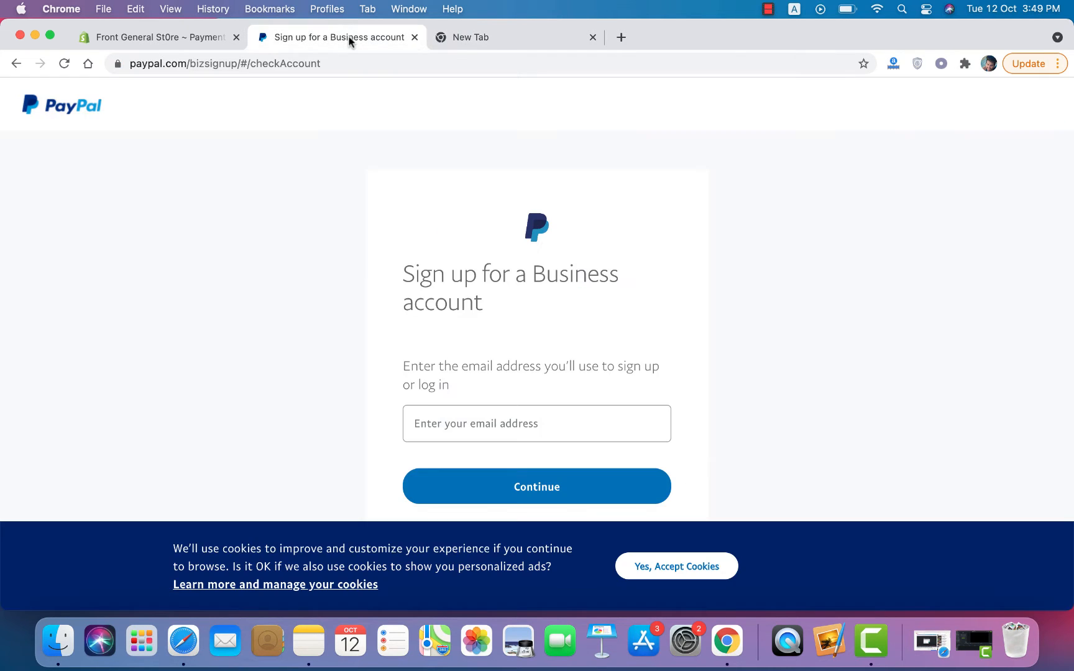
pyautogui.click(482, 435)
pyautogui.press('super+v')
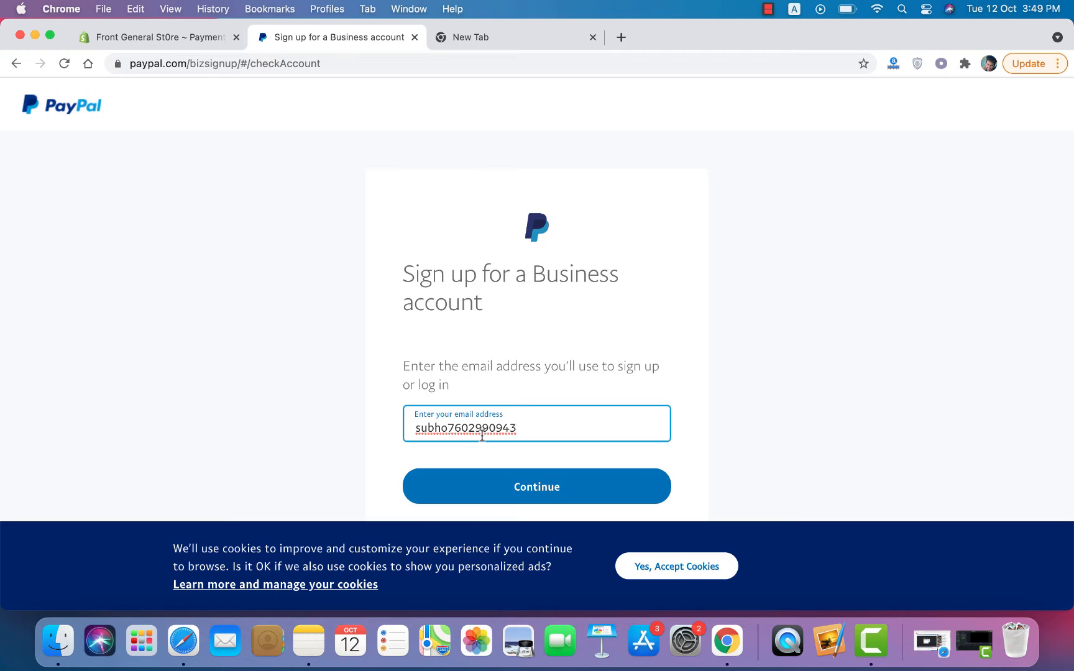
pyautogui.write('@gmail.com')
pyautogui.click(532, 486)
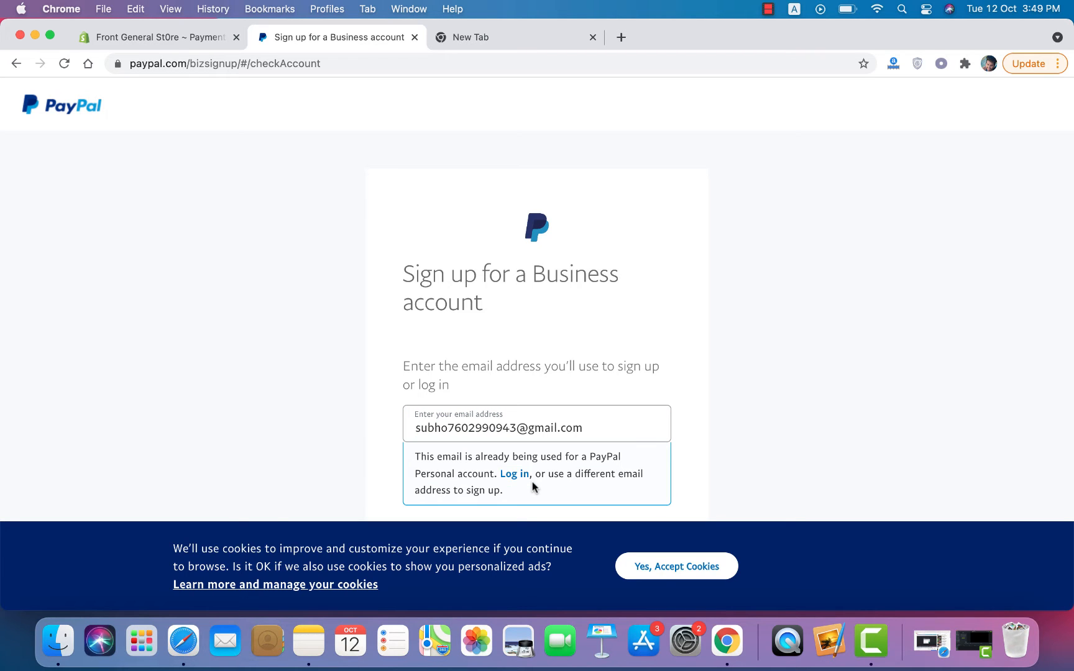
pyautogui.scroll(-5, 532, 481)
pyautogui.scroll(5, 532, 482)
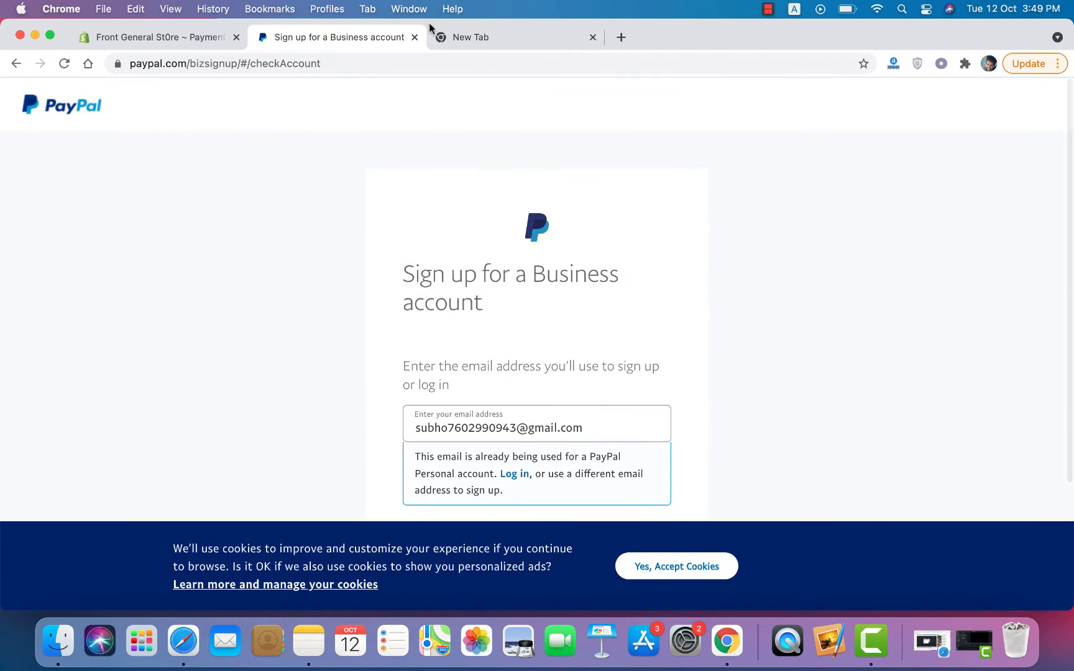
# Step: Switch to the other Google account and replace the rejected email with its Gmail address
pyautogui.click(515, 32)
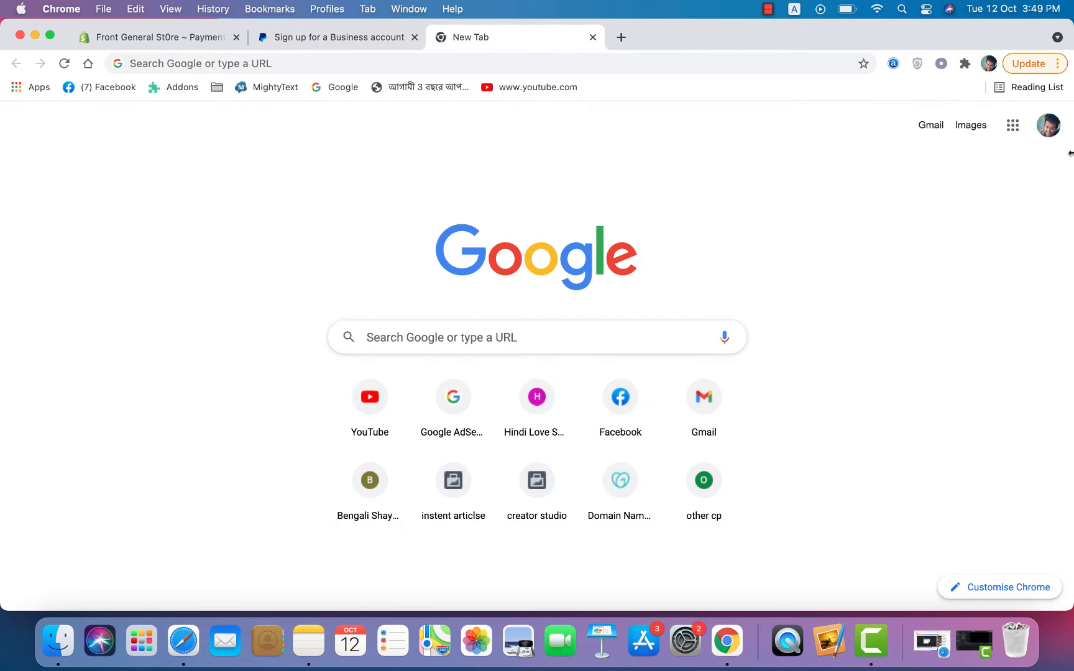
pyautogui.click(1048, 128)
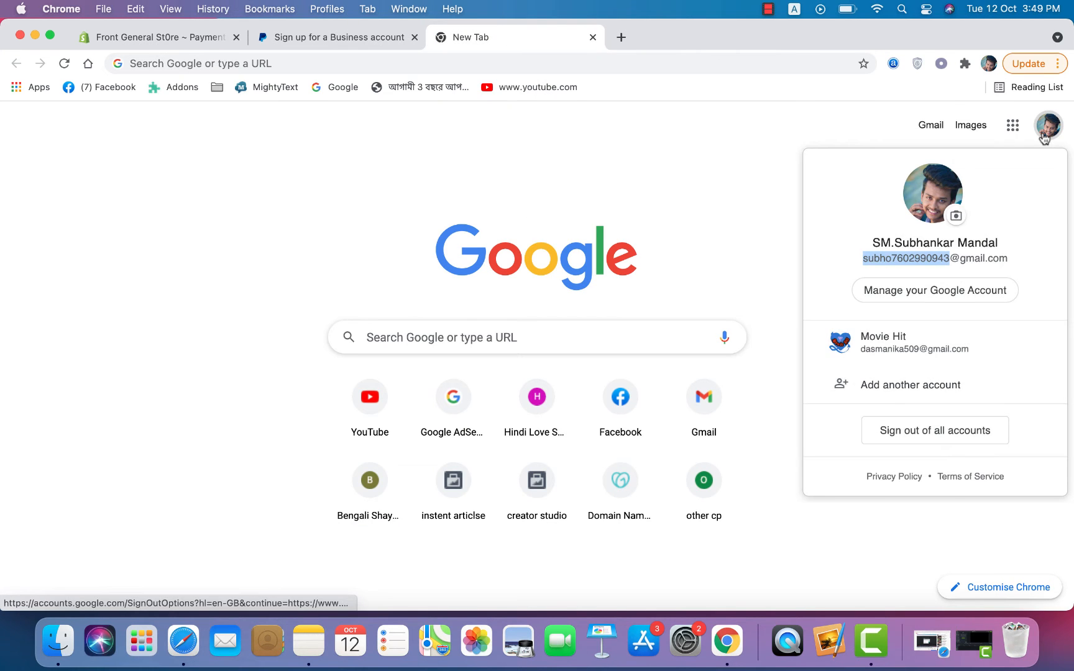
pyautogui.click(940, 346)
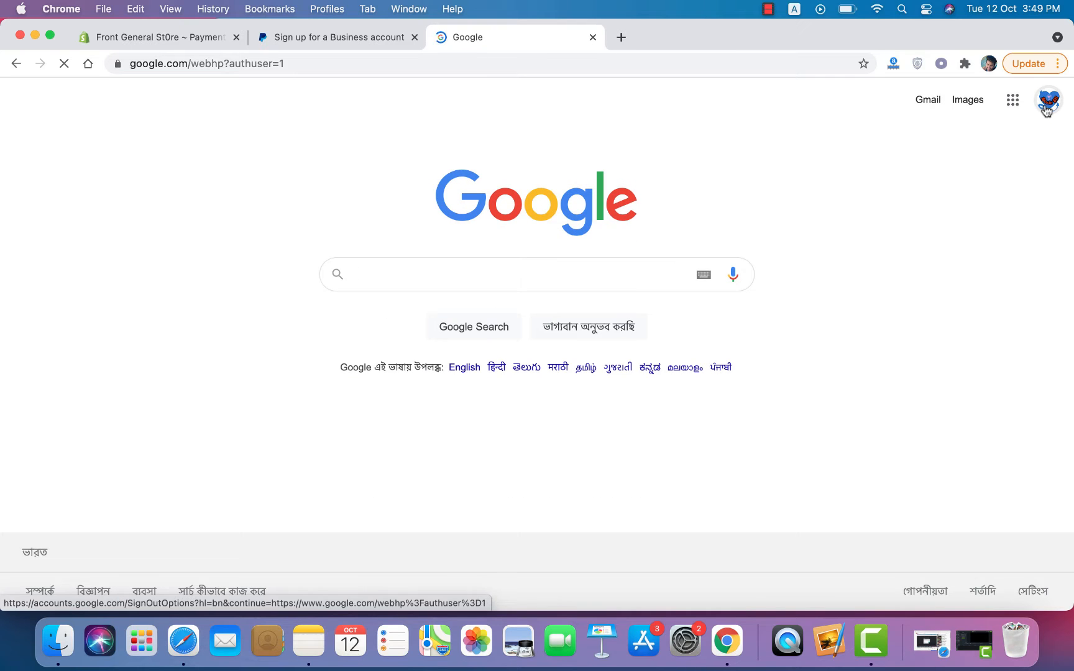
pyautogui.click(1048, 107)
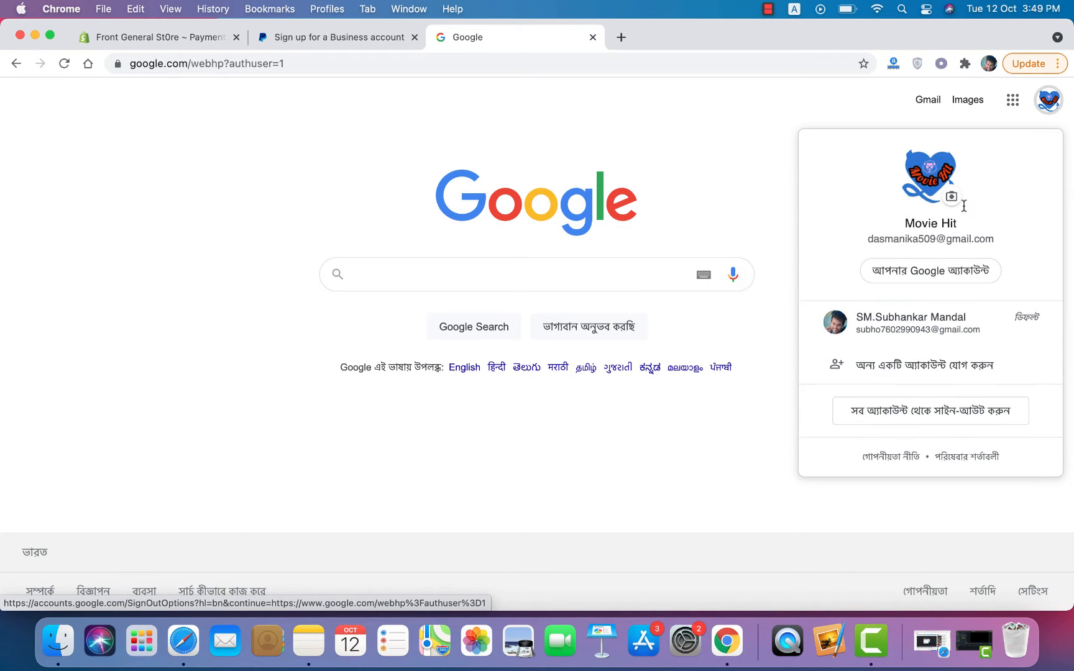
pyautogui.moveTo(867, 240); pyautogui.dragTo(934, 232)
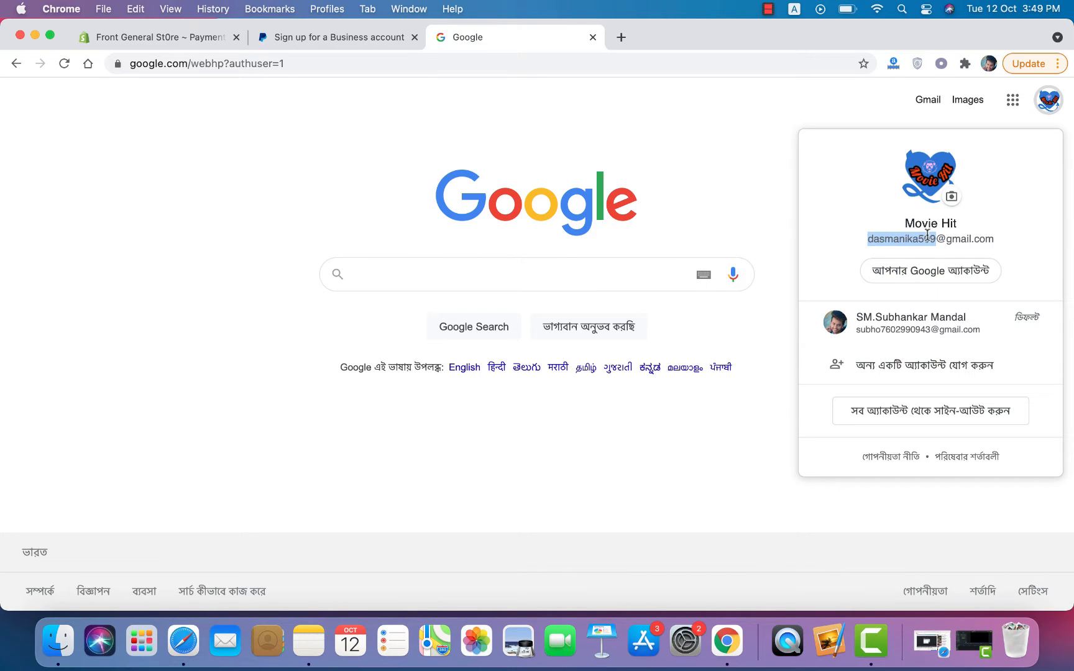
pyautogui.rightClick(931, 234)
pyautogui.click(852, 270)
pyautogui.click(313, 36)
pyautogui.moveTo(618, 424); pyautogui.dragTo(246, 425)
pyautogui.press('super+v')
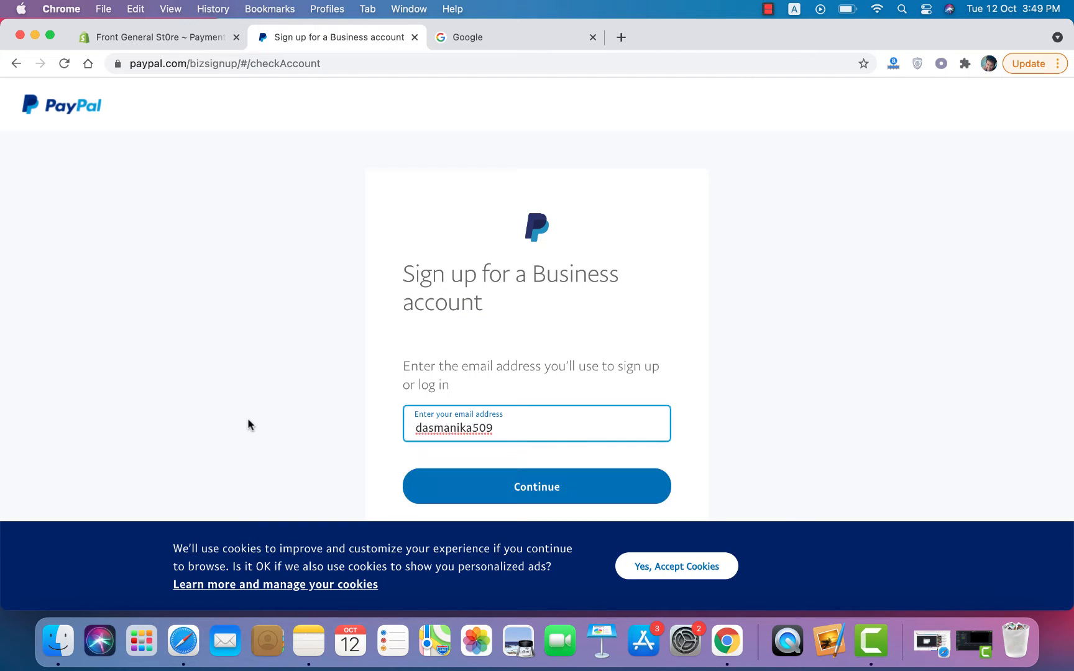
pyautogui.write('@gmail.com')
# Step: Submit the second Gmail address on PayPal's business sign-up form
pyautogui.click(331, 352)
pyautogui.scroll(-5, 332, 353)
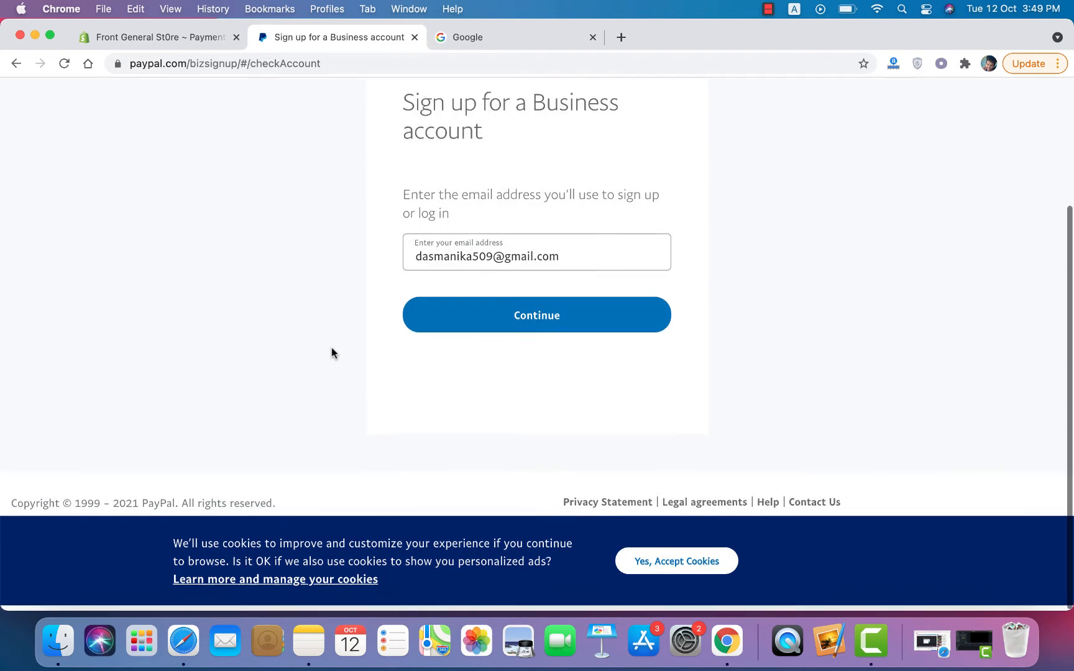
pyautogui.scroll(3, 331, 349)
pyautogui.scroll(-3, 331, 348)
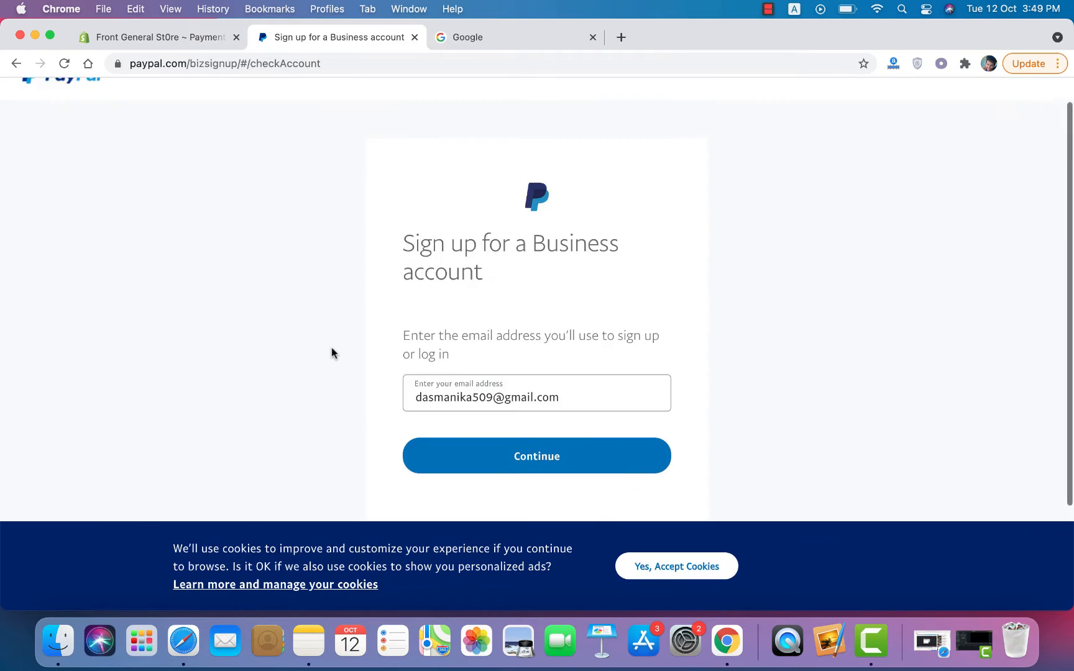
pyautogui.scroll(5, 331, 353)
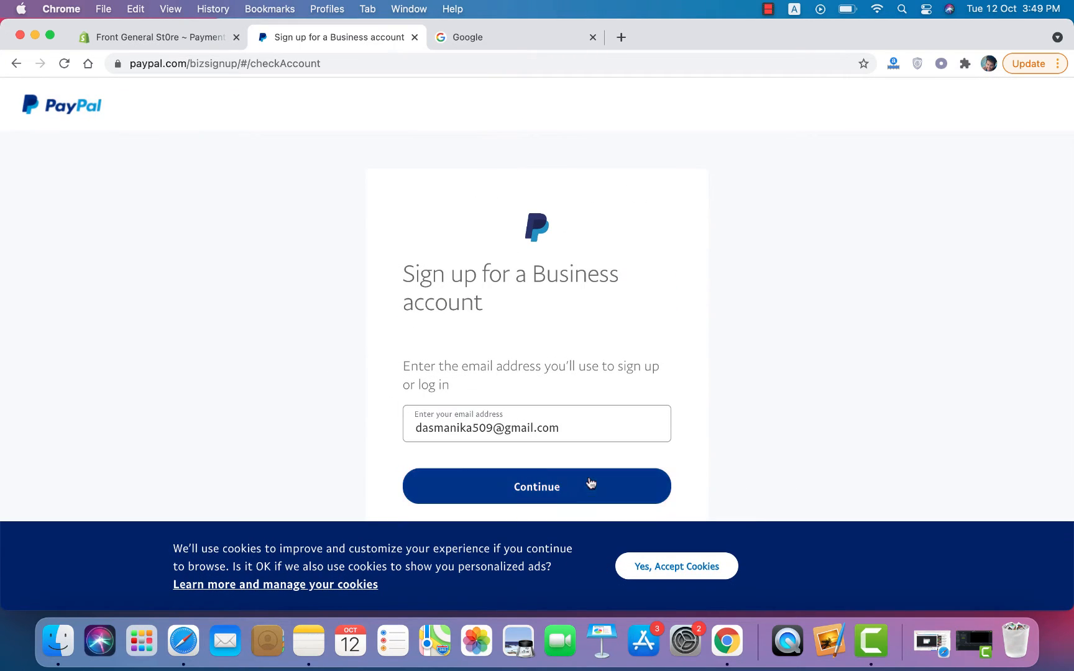
pyautogui.click(587, 484)
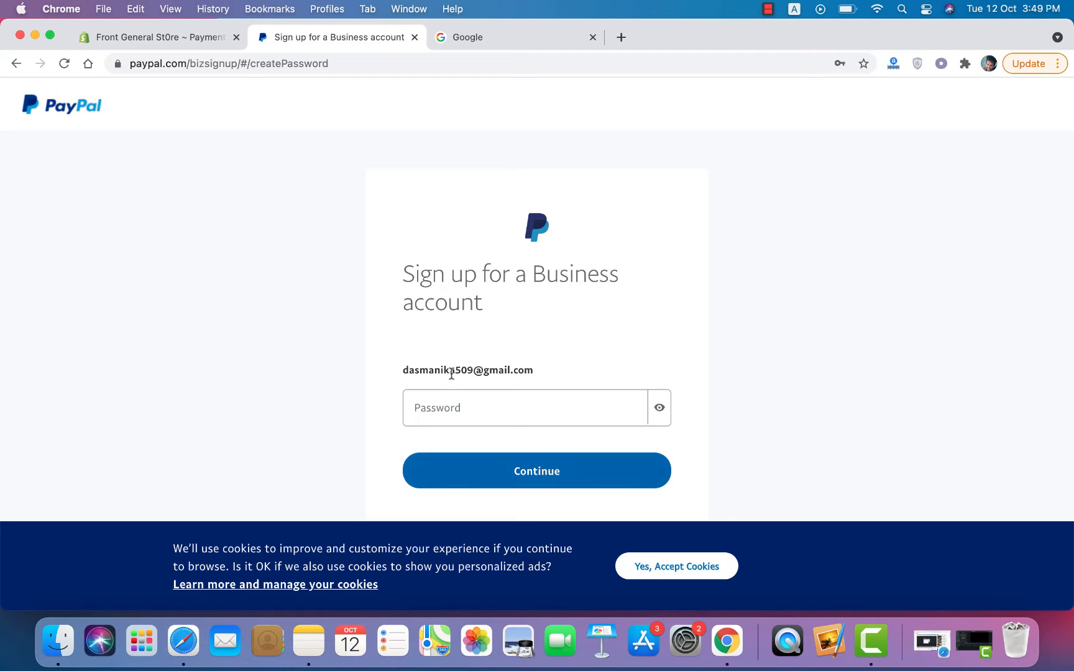
# Step: Enter an account password meeting PayPal's requirements and continue to the basics page
pyautogui.click(450, 398)
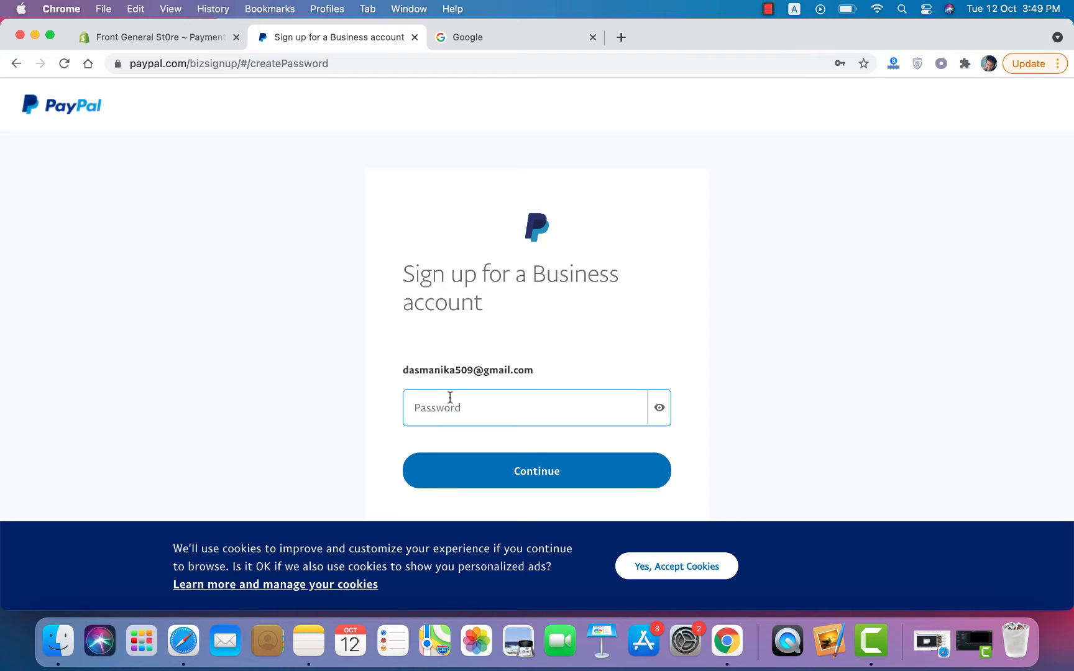
pyautogui.click(751, 390)
pyautogui.scroll(-3, 750, 390)
pyautogui.scroll(4, 751, 390)
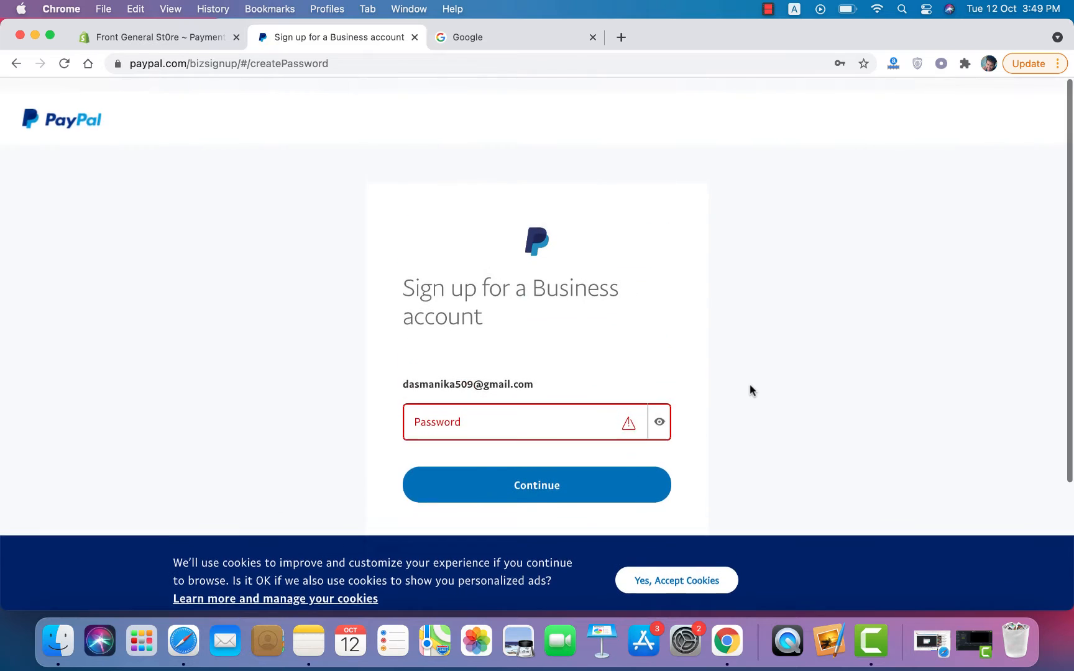
pyautogui.click(531, 421)
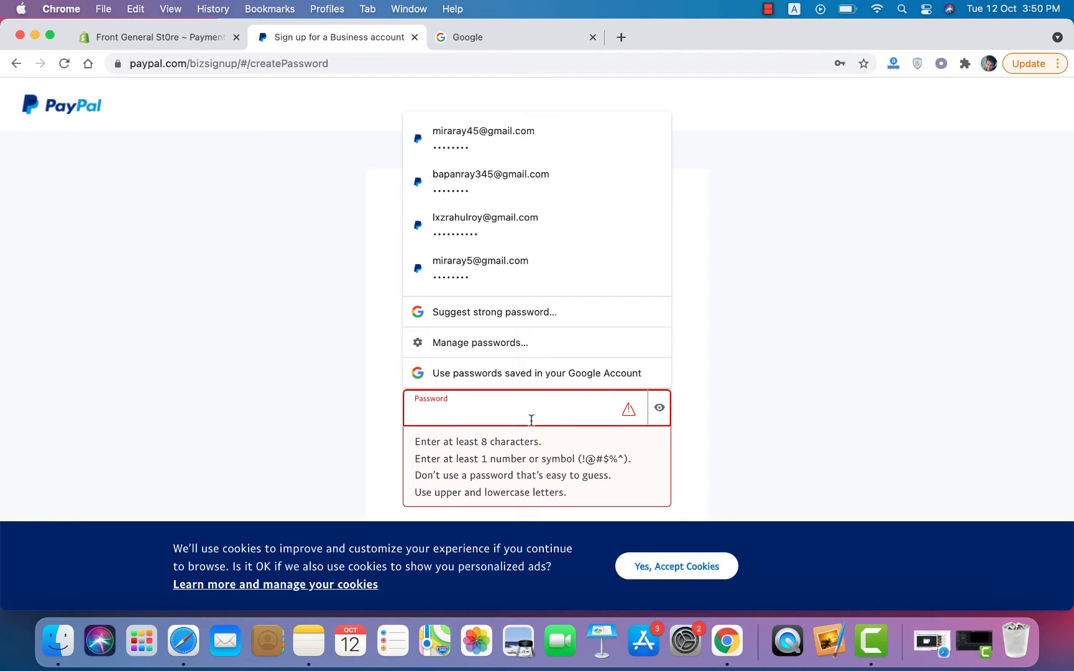
pyautogui.write('M')
pyautogui.press('BackSpace')
pyautogui.press('BackSpace')
pyautogui.write('1')
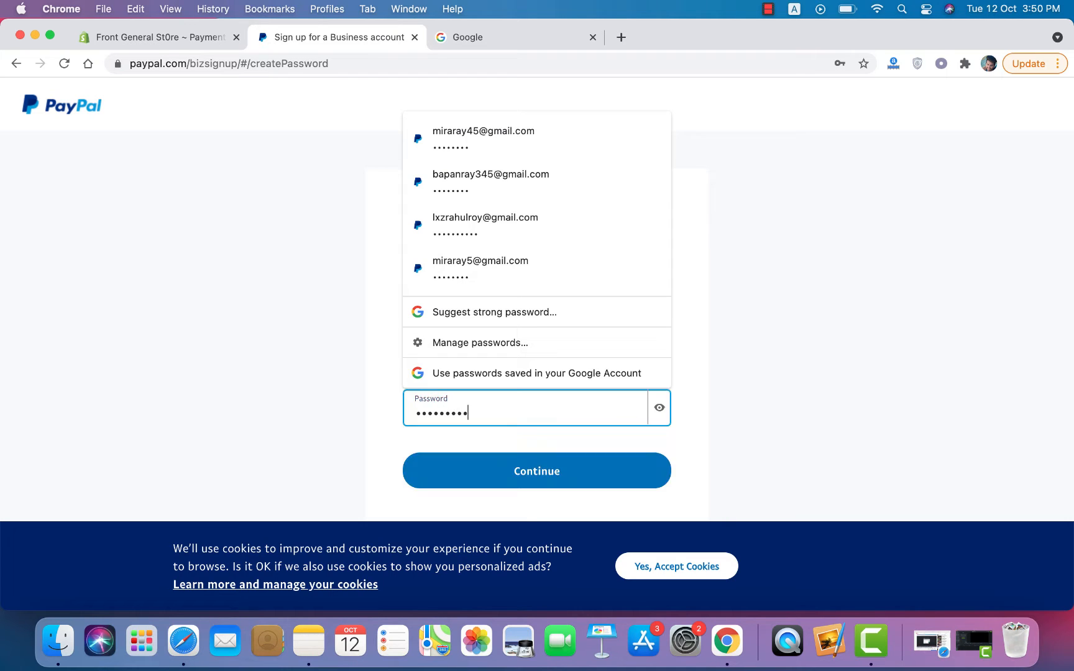
pyautogui.click(609, 471)
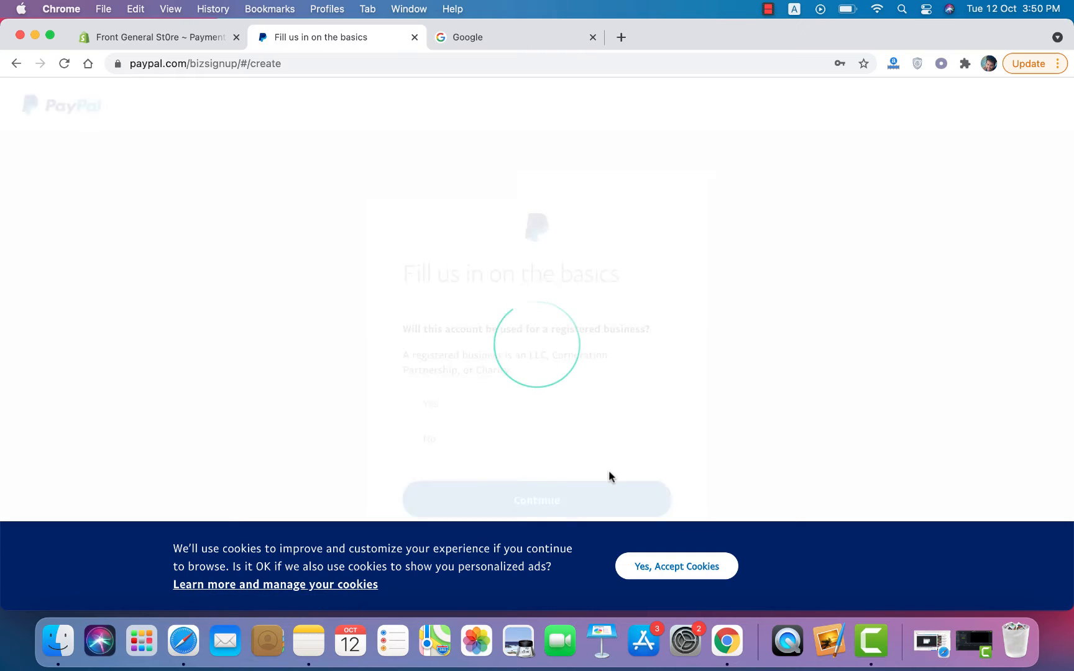
# Step: Compare the registered-business options and settle on not a registered business
pyautogui.scroll(-2, 608, 472)
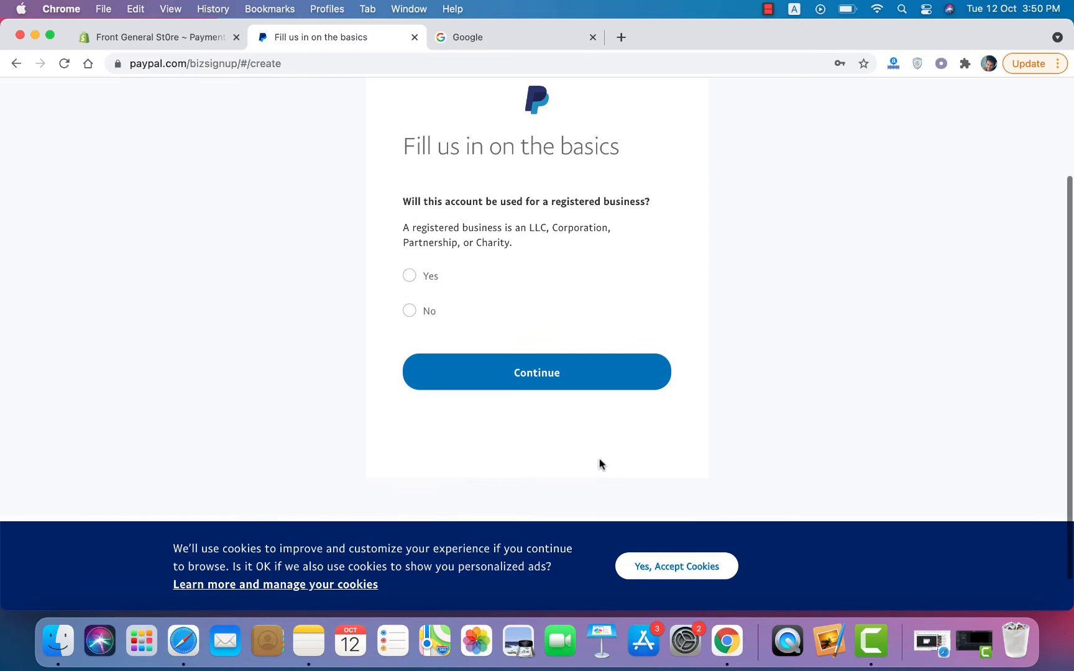
pyautogui.click(411, 277)
pyautogui.click(409, 312)
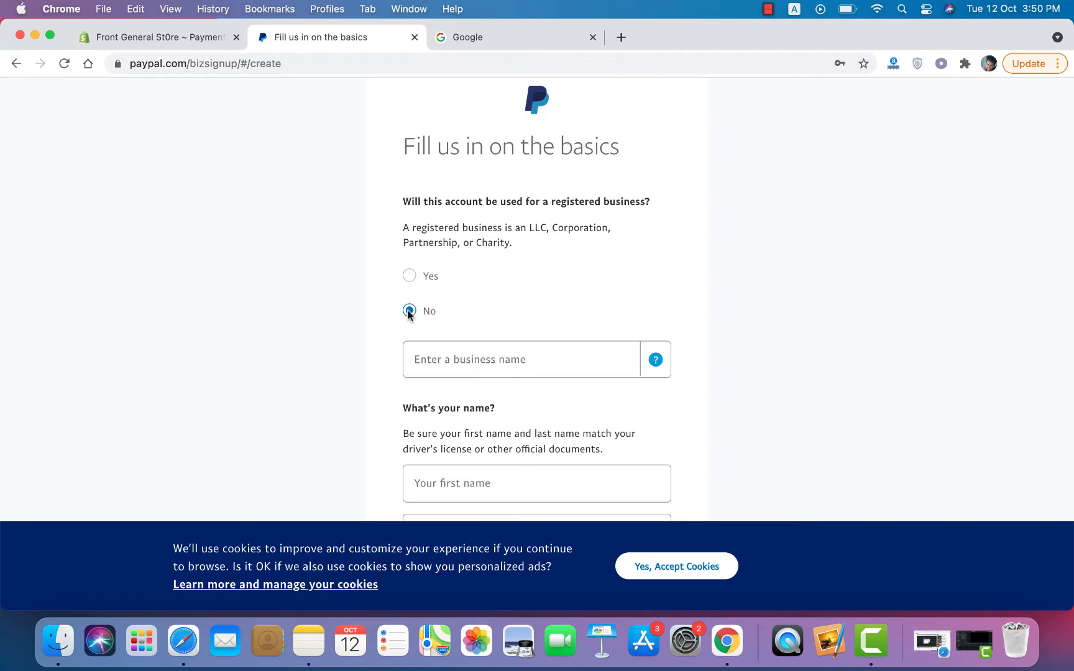
pyautogui.scroll(-8, 490, 473)
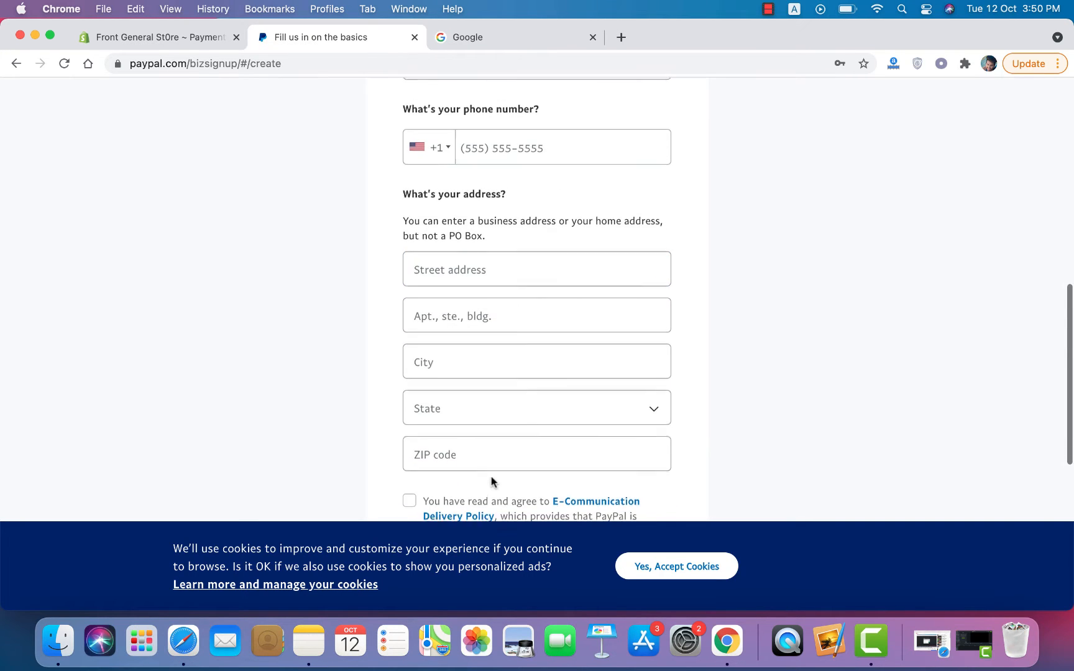
pyautogui.scroll(-3, 492, 482)
pyautogui.scroll(15, 492, 472)
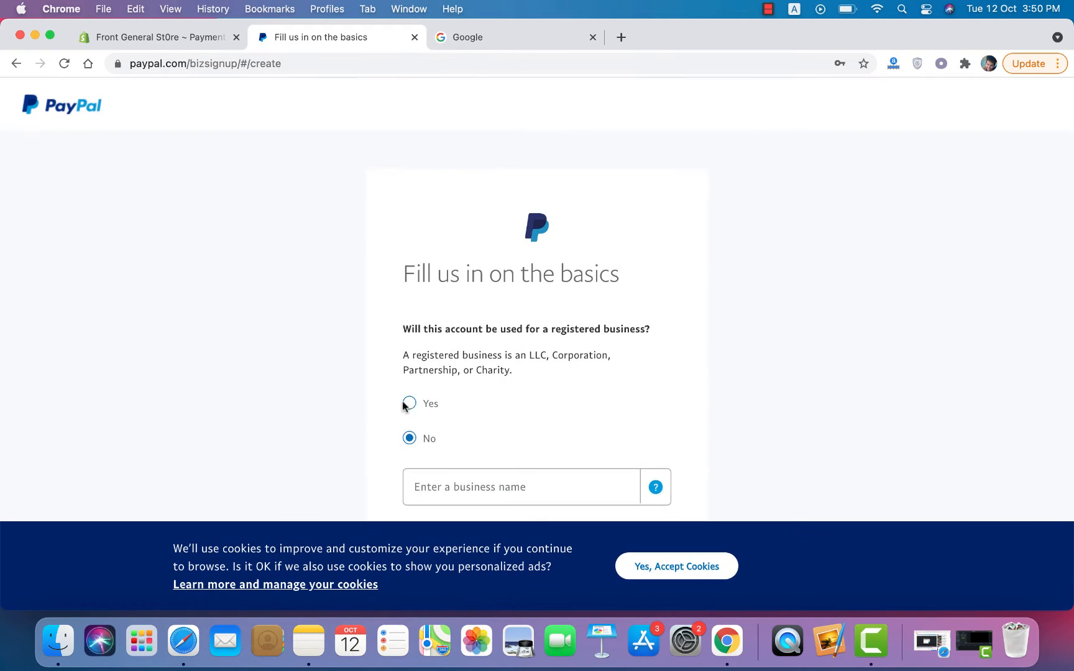
pyautogui.click(408, 403)
pyautogui.scroll(-8, 408, 401)
pyautogui.scroll(3, 410, 404)
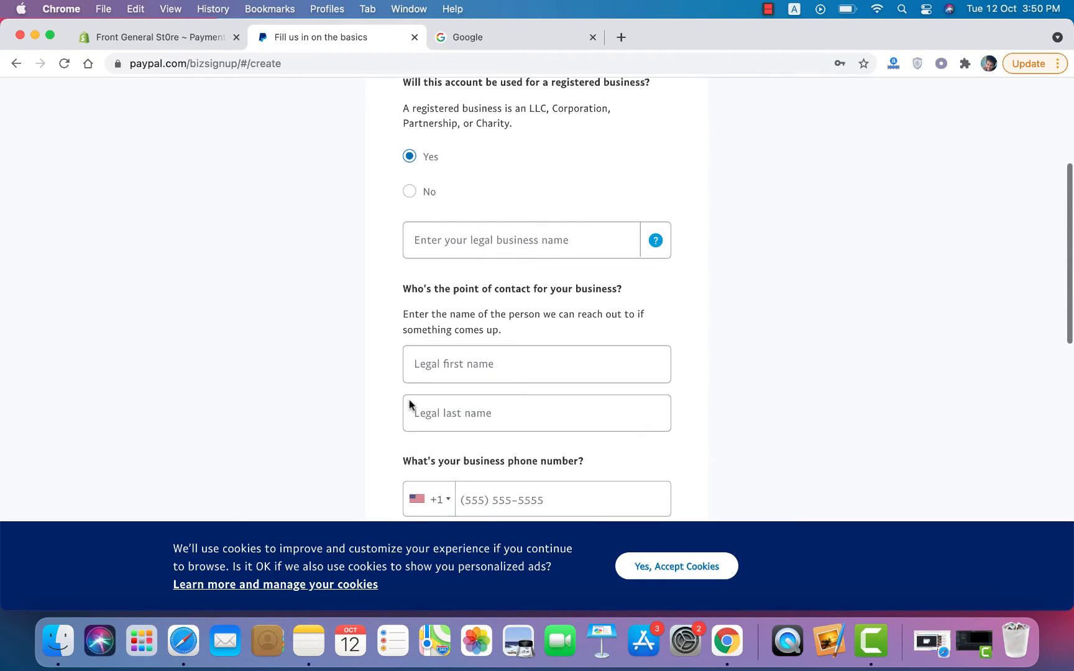
pyautogui.scroll(1, 409, 405)
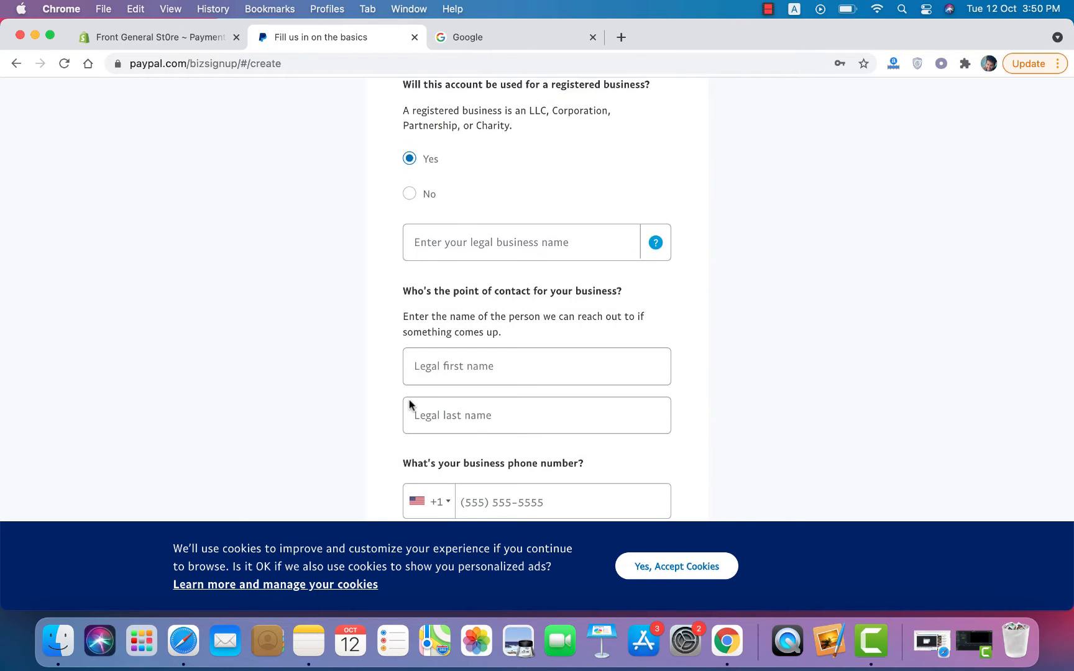
pyautogui.scroll(-8, 408, 403)
pyautogui.scroll(-15, 404, 390)
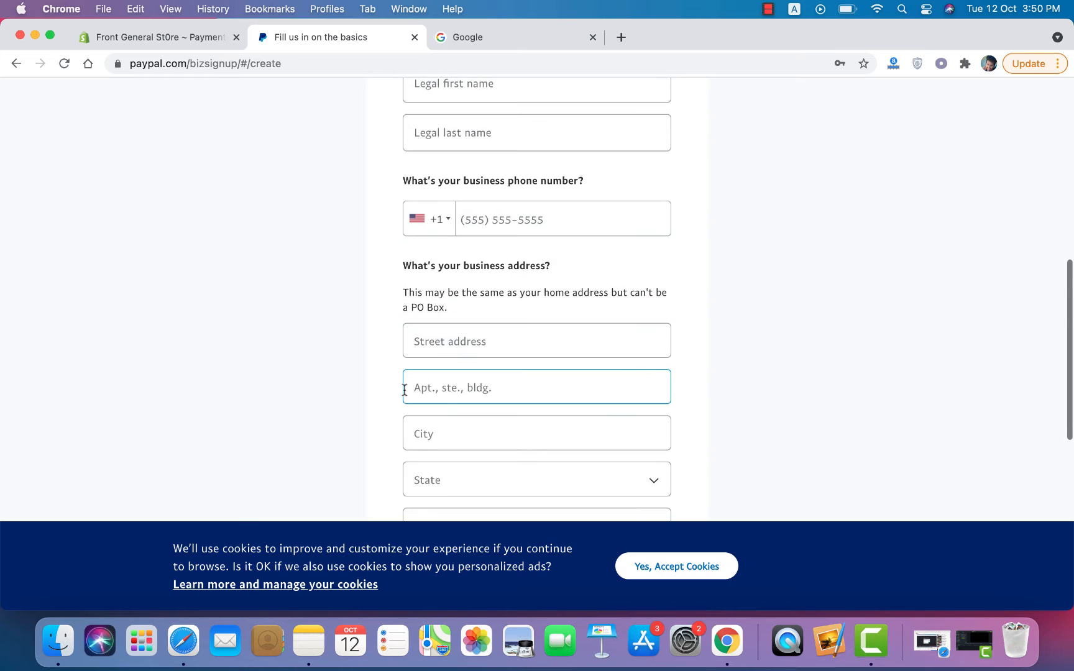
pyautogui.scroll(12, 404, 391)
pyautogui.scroll(10, 404, 391)
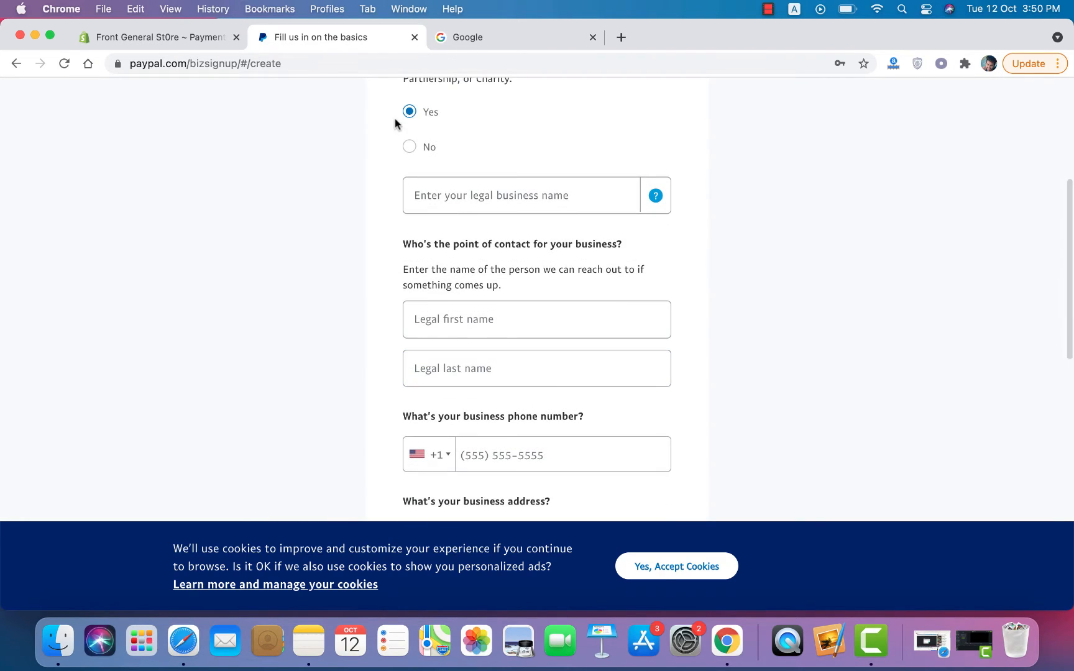
pyautogui.click(409, 147)
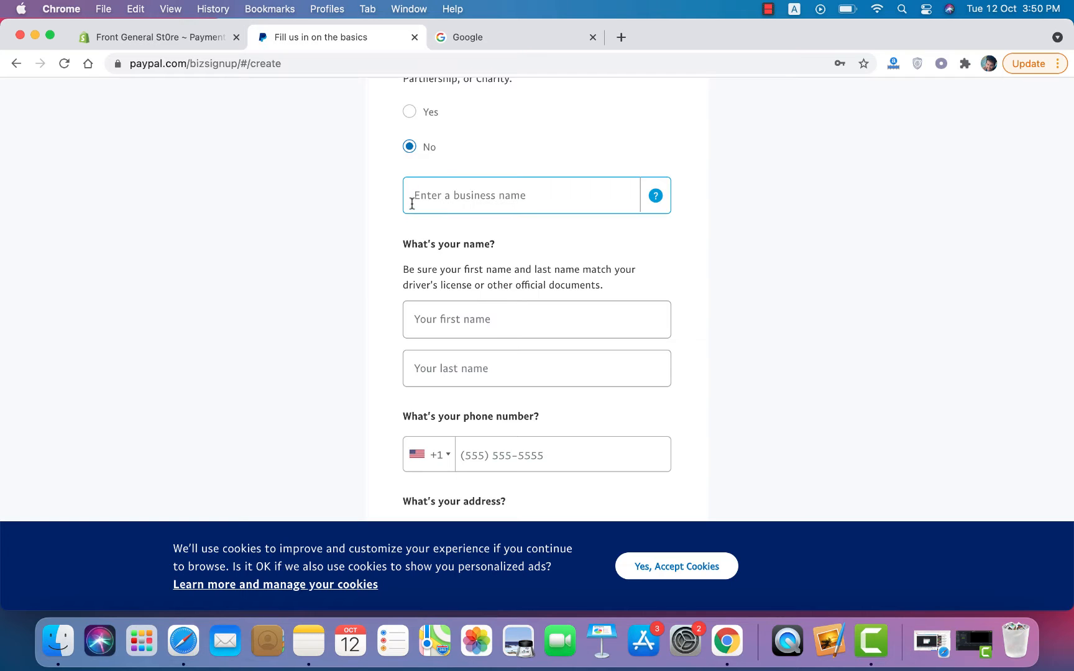
pyautogui.scroll(-7, 406, 242)
pyautogui.scroll(-18, 408, 248)
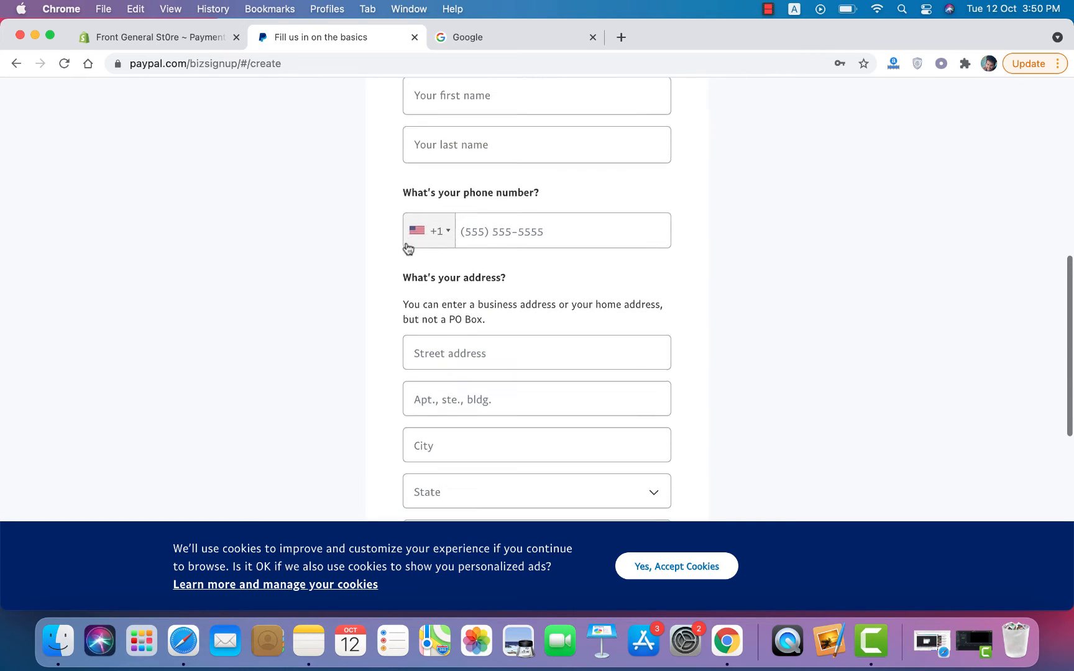
pyautogui.scroll(20, 408, 247)
pyautogui.scroll(-8, 408, 243)
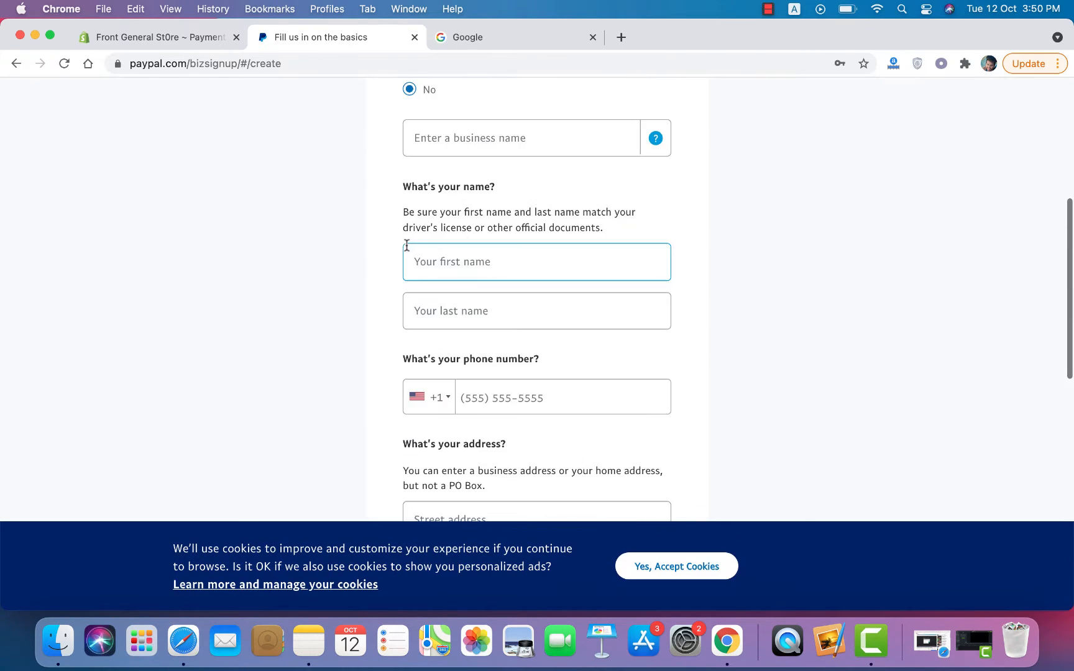
# Step: Enter the business name and contact's first and last names, with phone country code +91
pyautogui.click(479, 131)
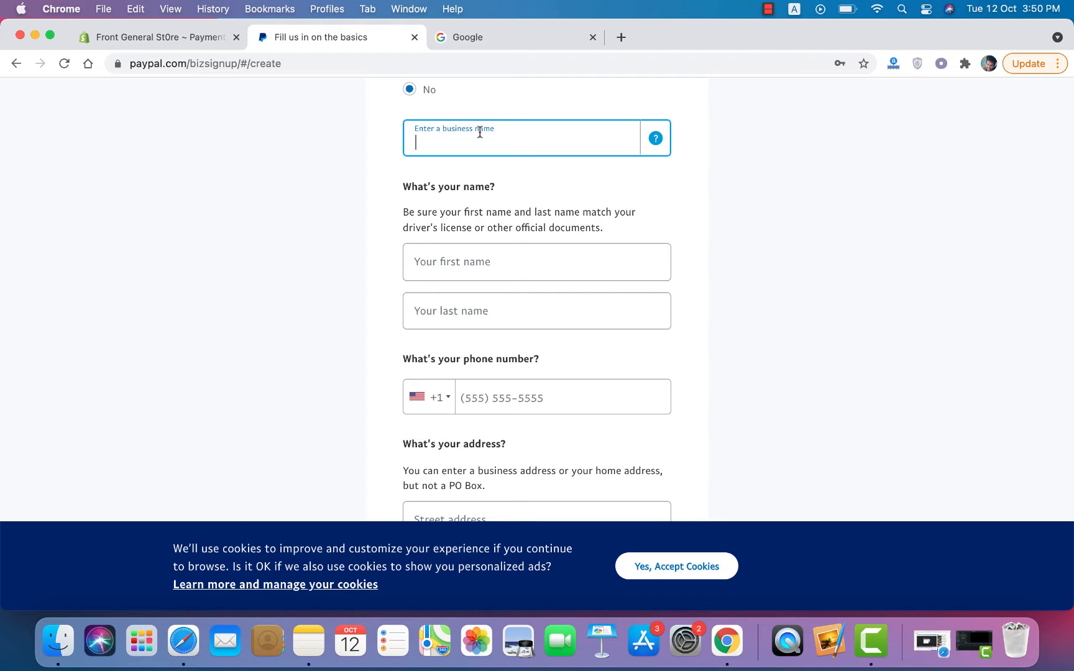
pyautogui.write('Sub And Rik')
pyautogui.click(458, 244)
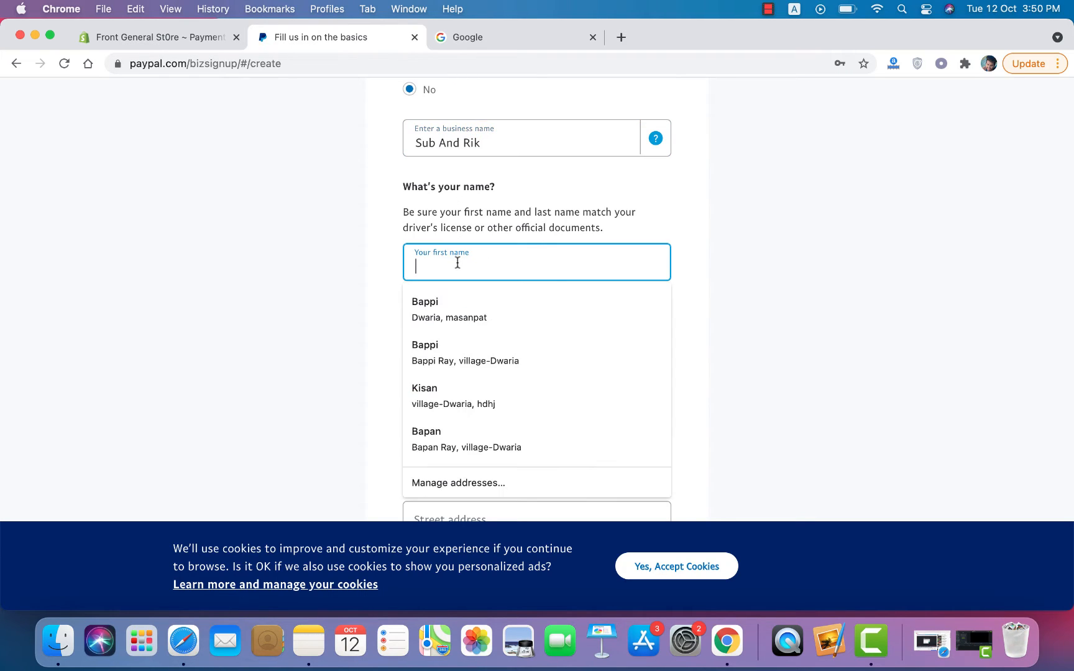
pyautogui.click(477, 143)
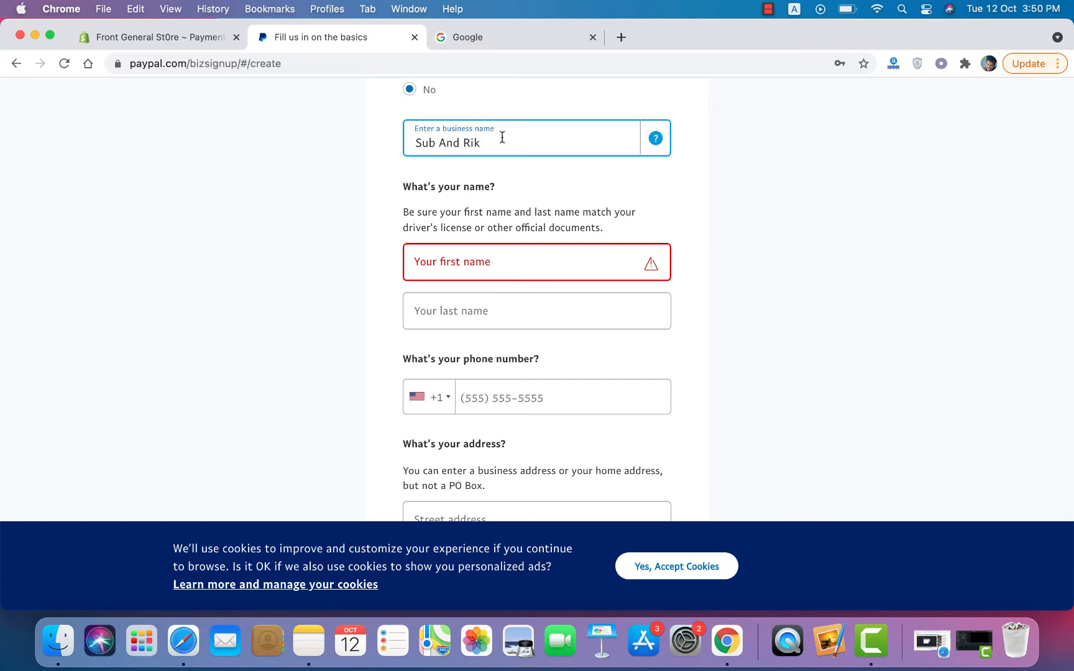
pyautogui.click(678, 318)
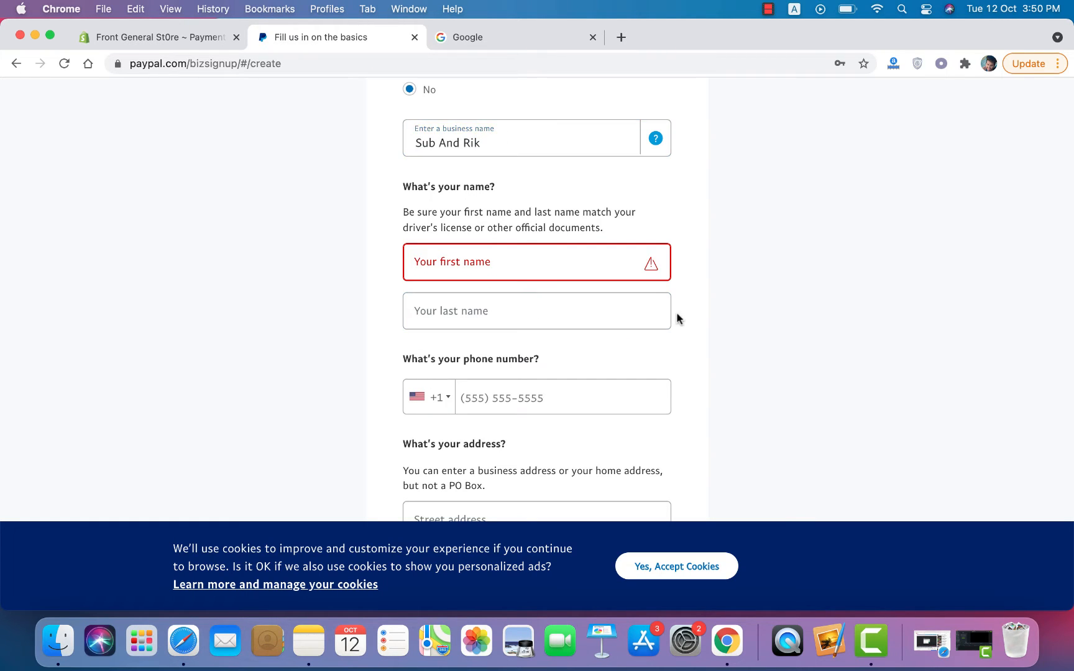
pyautogui.scroll(-10, 678, 319)
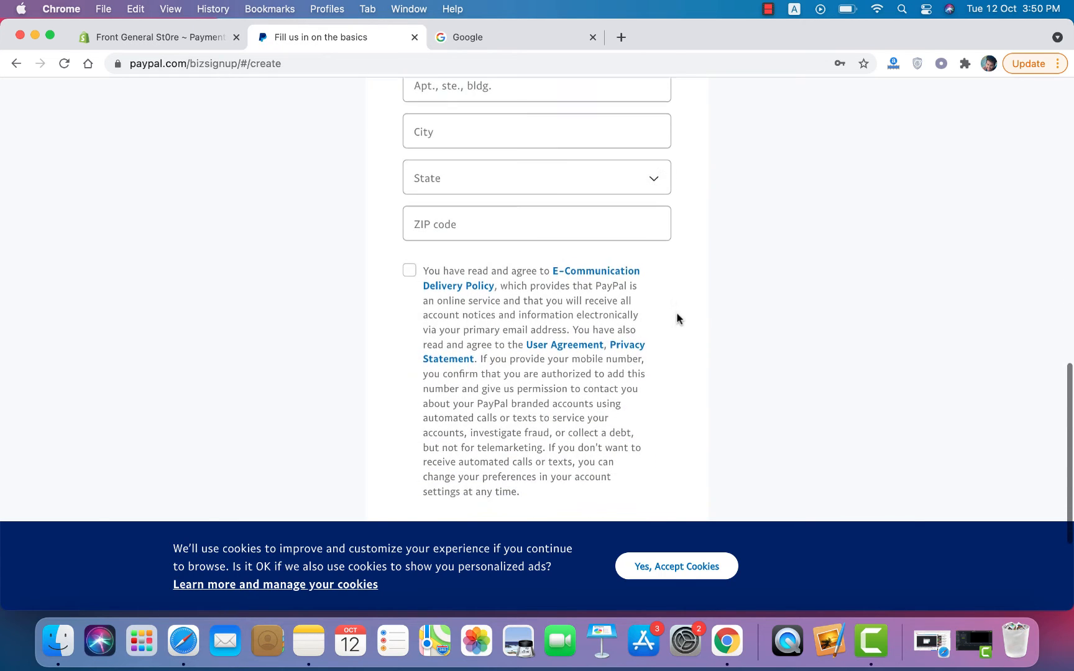
pyautogui.scroll(10, 679, 319)
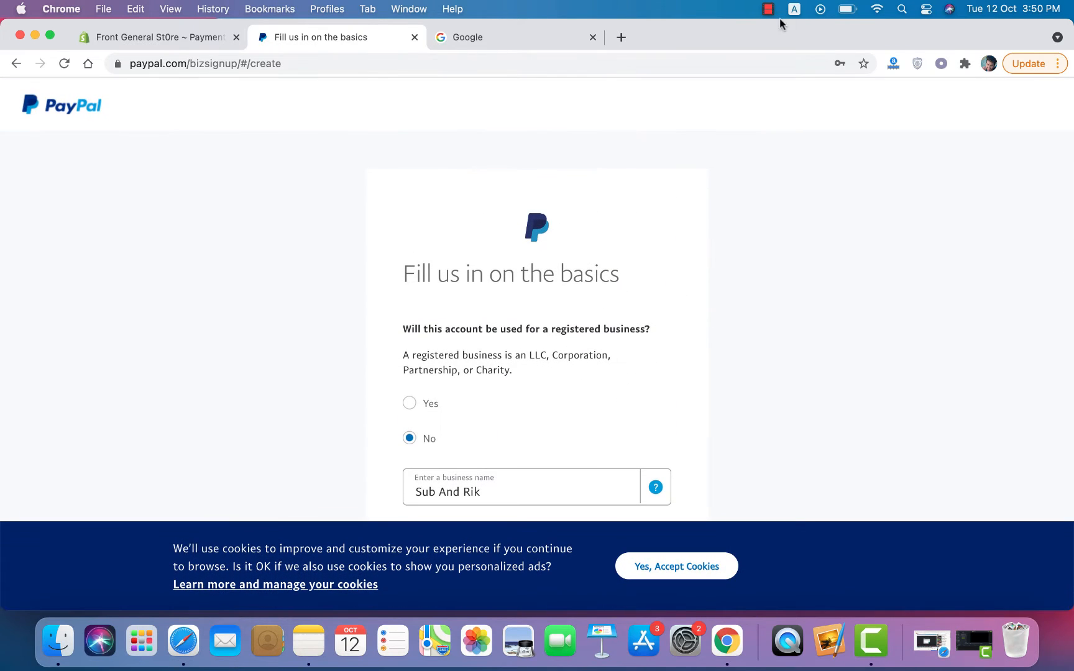
pyautogui.click(768, 9)
pyautogui.click(770, 48)
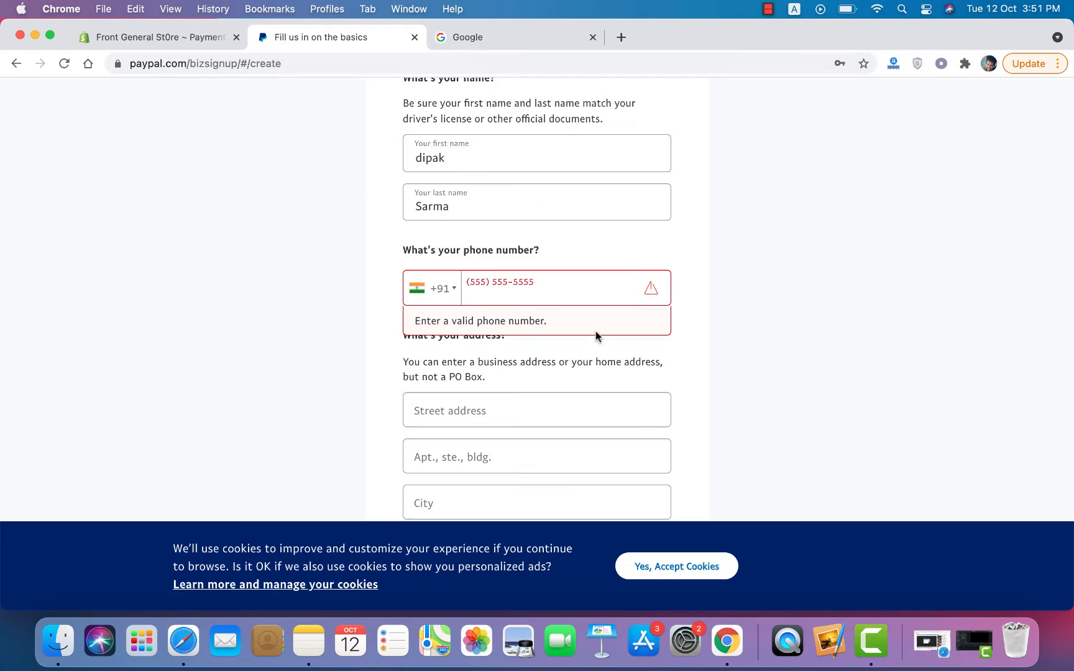
pyautogui.click(515, 290)
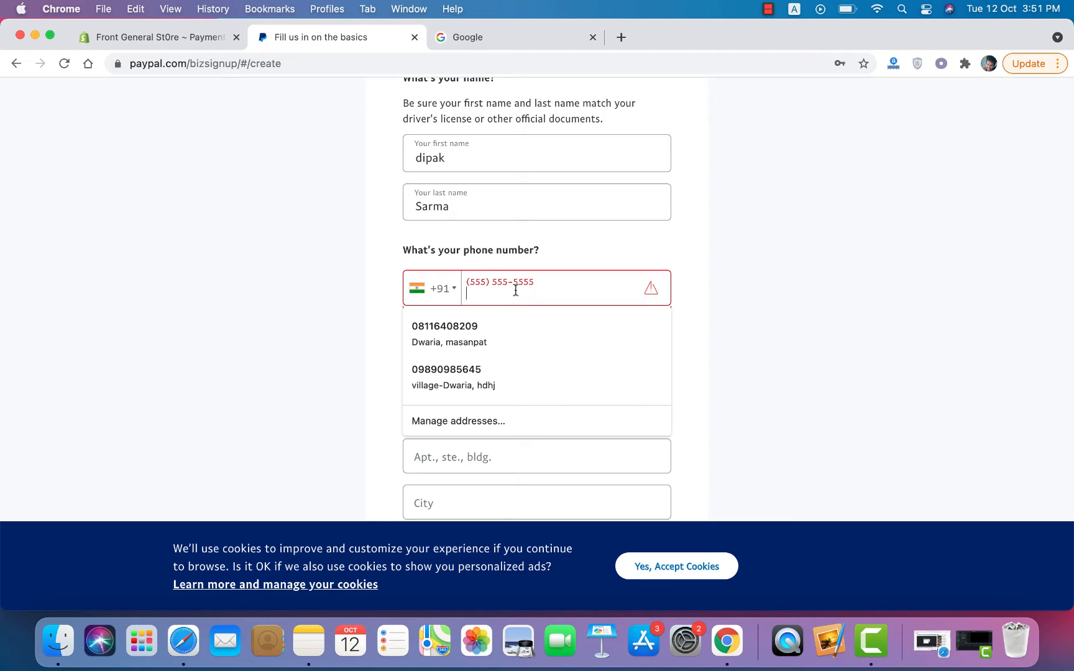
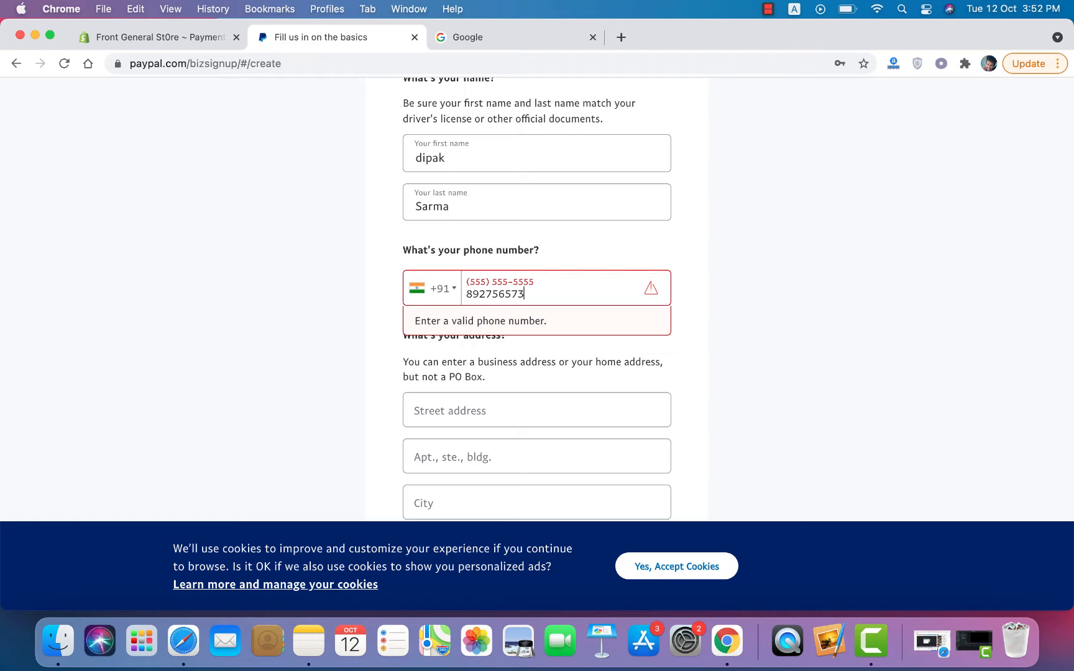
# Step: Enter the phone number, accept the agreement, and submit with Agree and Create Account
pyautogui.click(677, 343)
pyautogui.scroll(-10, 676, 342)
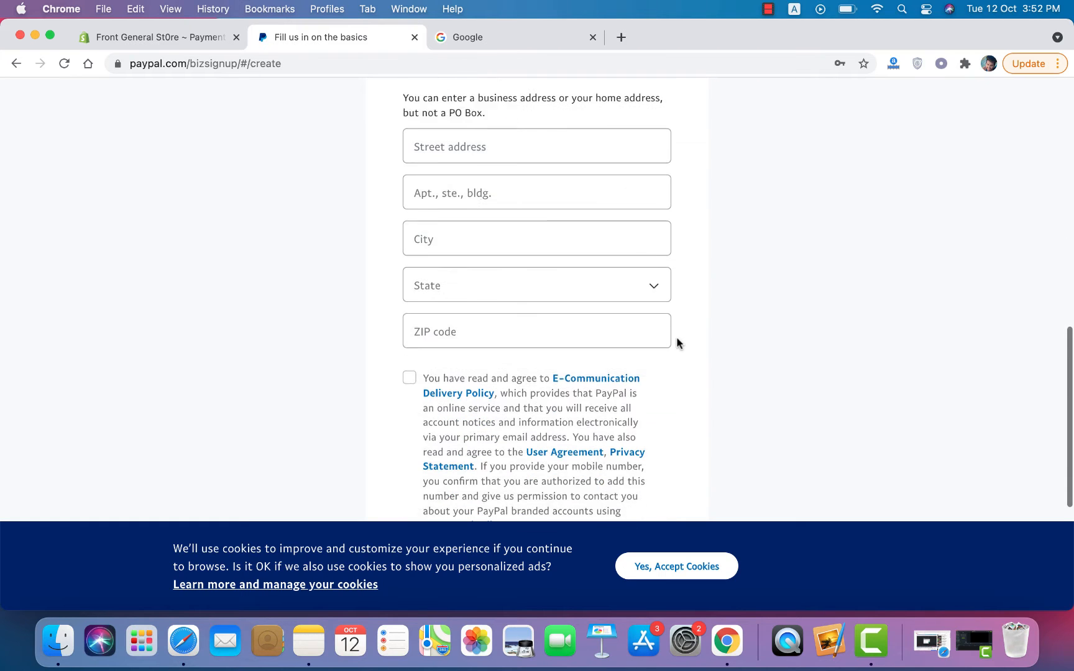
pyautogui.scroll(5, 677, 343)
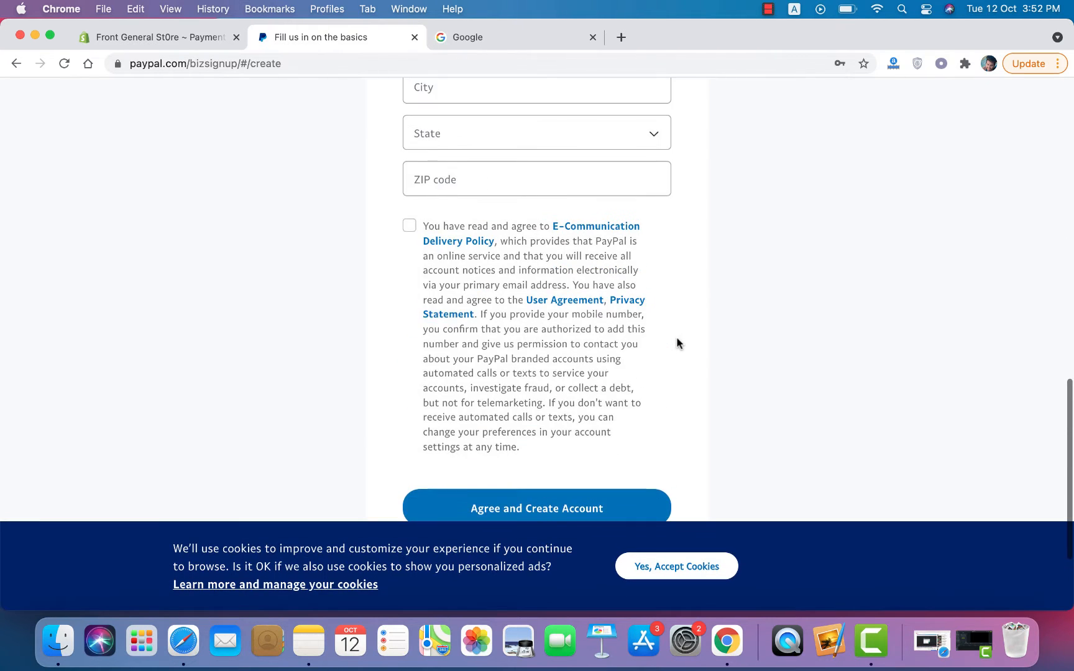
pyautogui.click(769, 9)
pyautogui.click(784, 47)
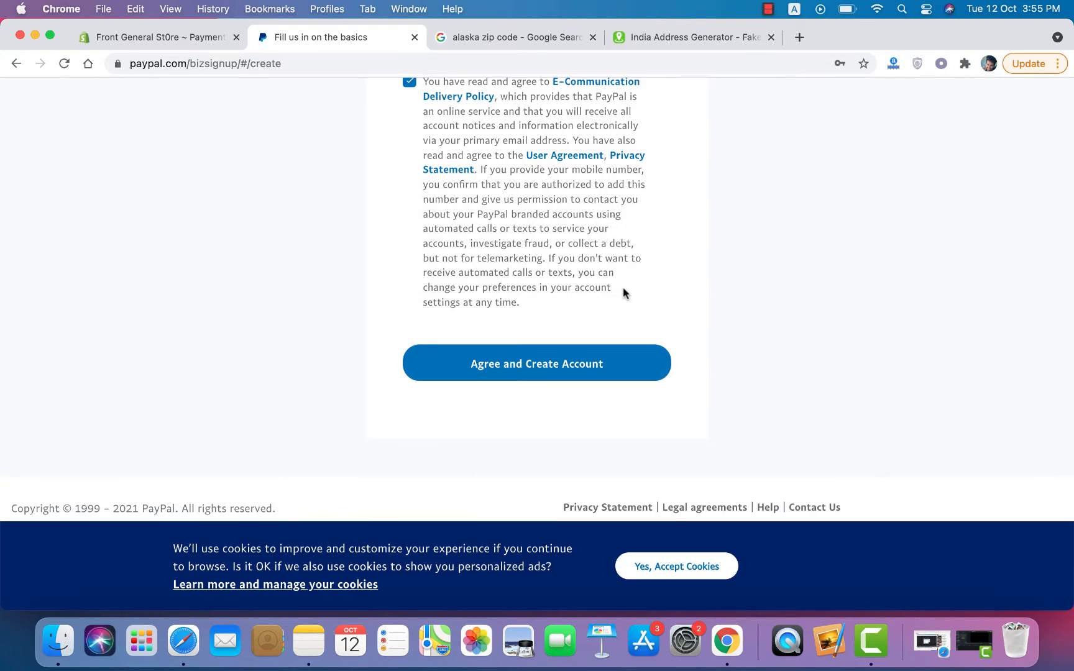
pyautogui.click(563, 367)
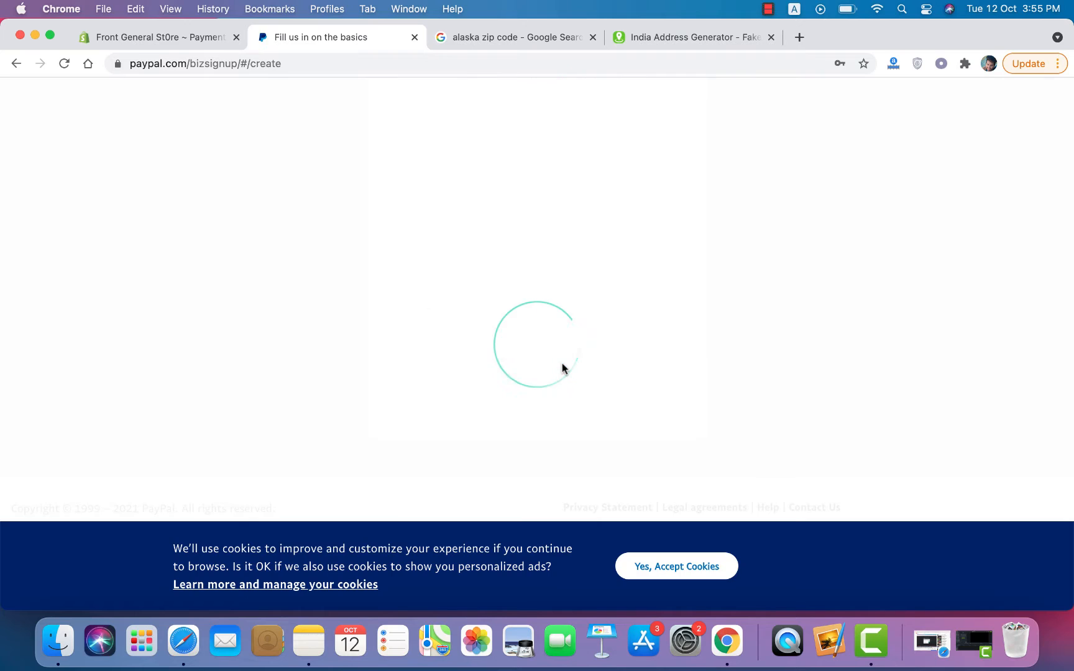
# Step: Close the address generator and zip code tabs and decline Chrome's password update
pyautogui.click(771, 38)
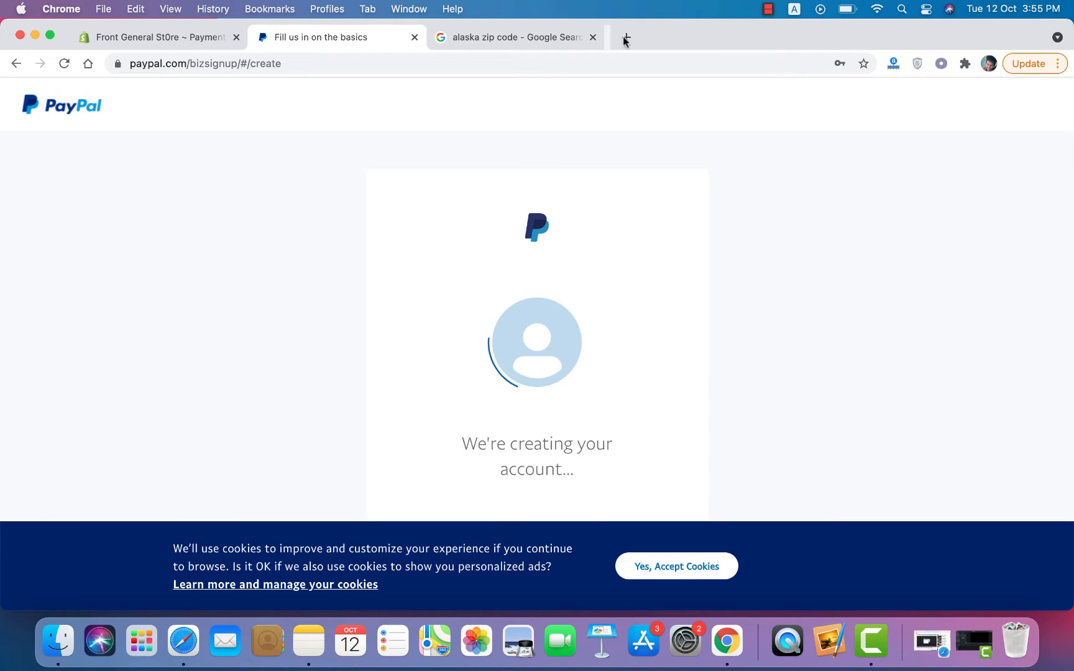
pyautogui.click(593, 38)
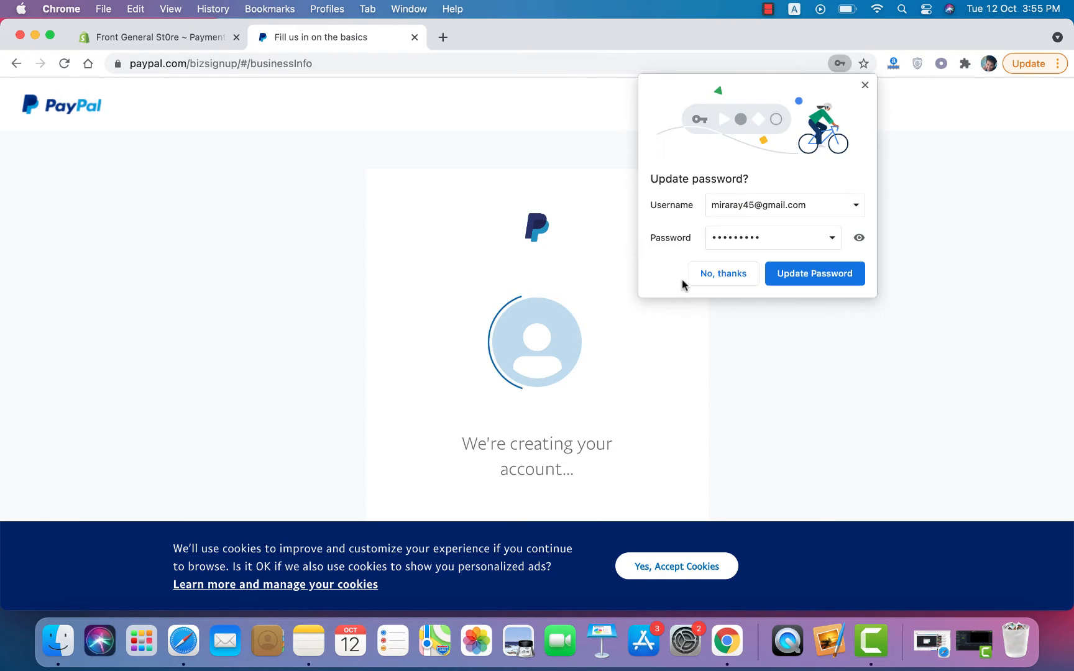
pyautogui.click(698, 275)
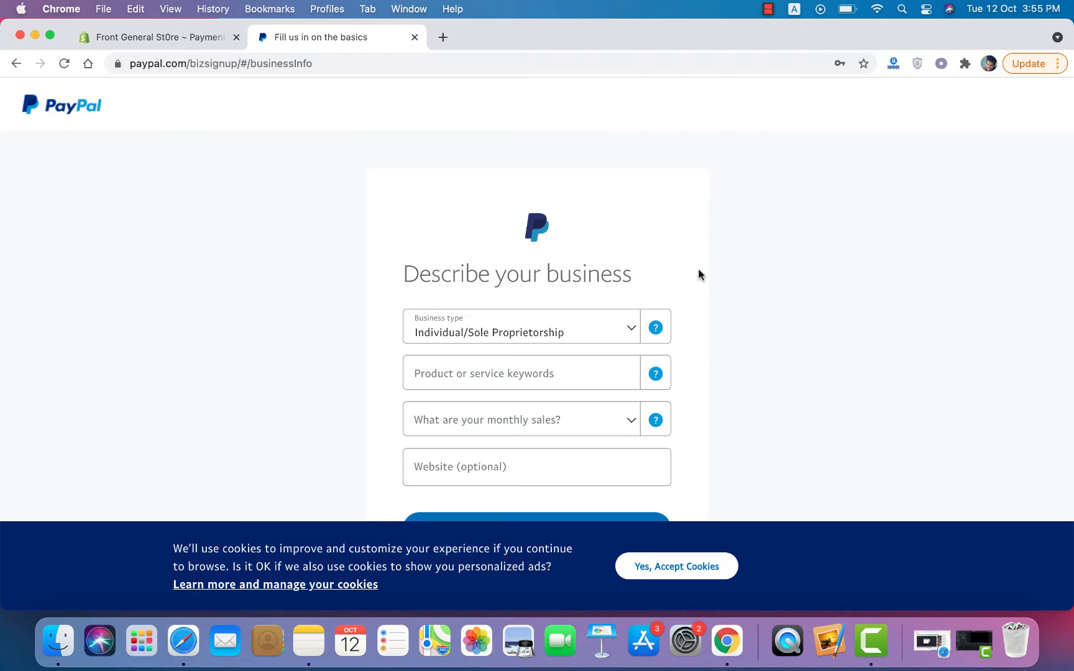
pyautogui.scroll(-5, 818, 311)
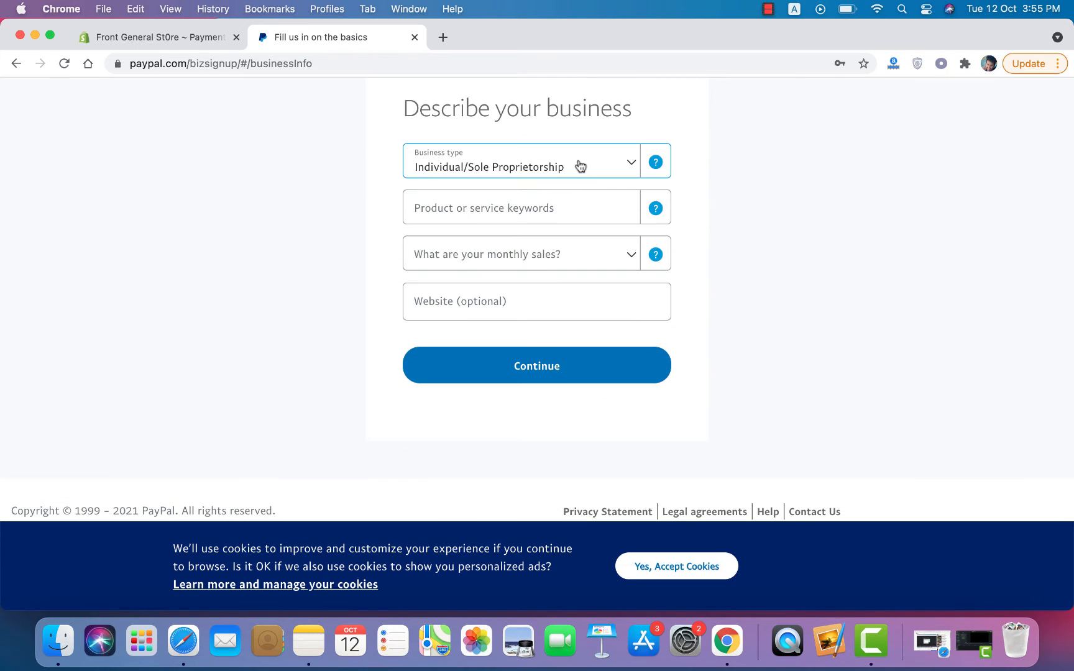
# Step: Describe the business as Civic, Social, and Fraternal Associations with monthly sales up to USD $4,999
pyautogui.click(546, 211)
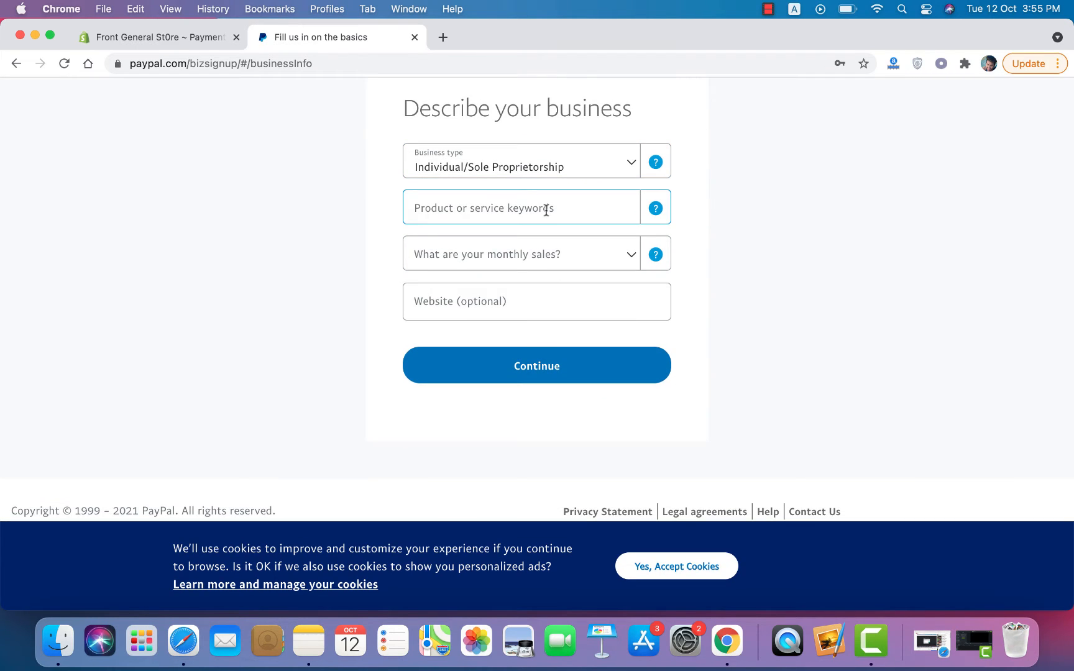
pyautogui.click(546, 209)
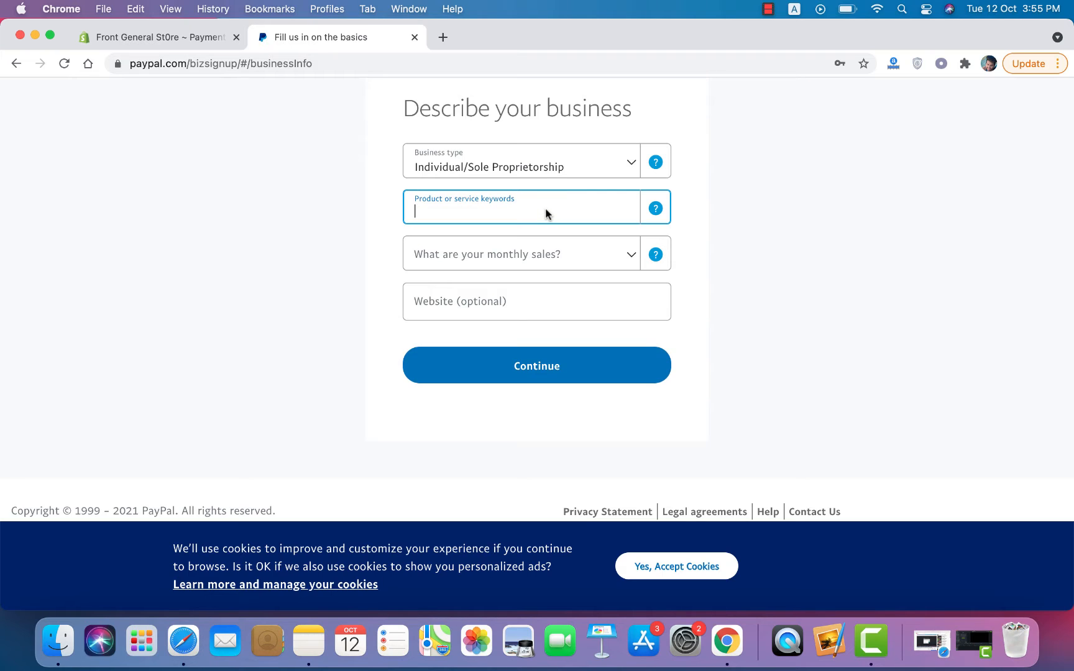
pyautogui.write('ec')
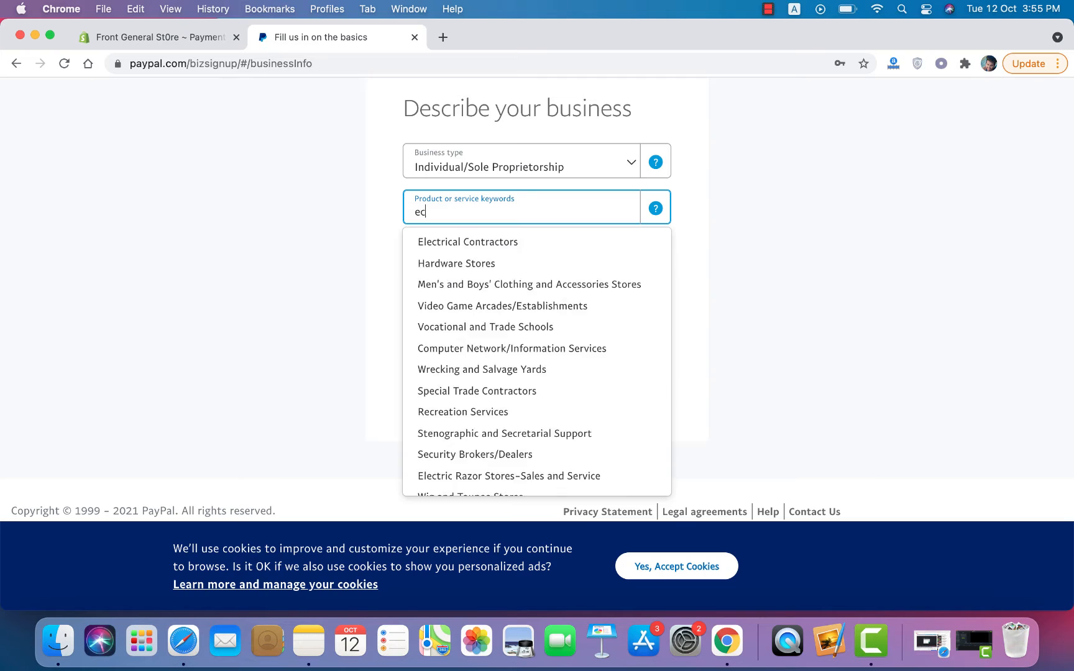
pyautogui.write('ommerce')
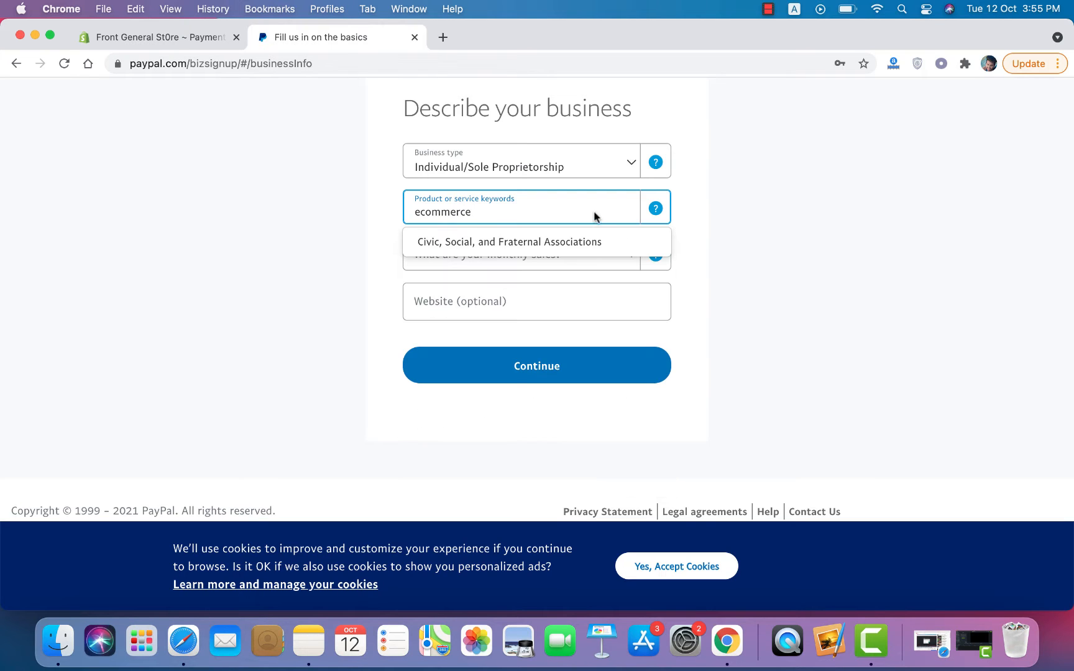
pyautogui.click(576, 247)
pyautogui.click(536, 257)
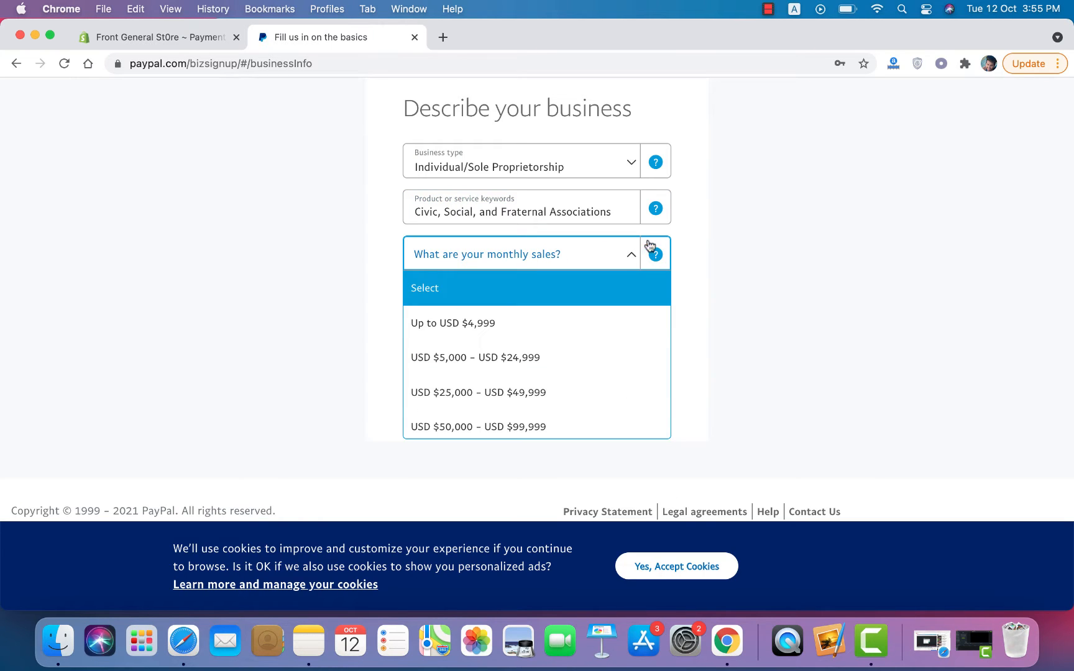
pyautogui.click(491, 336)
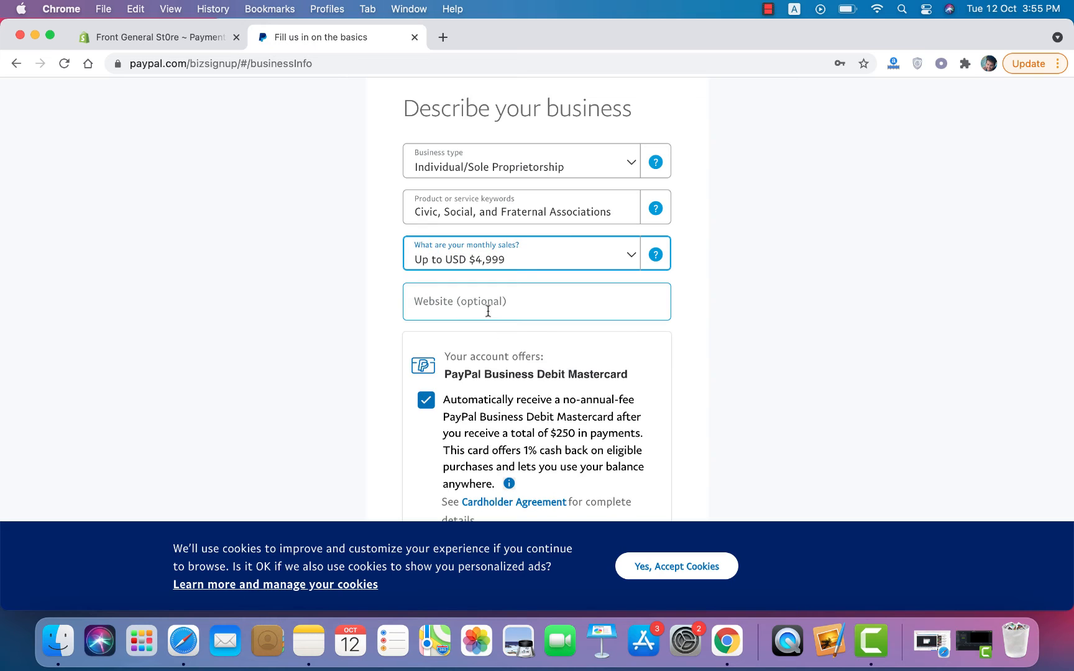
pyautogui.scroll(-5, 503, 326)
pyautogui.click(506, 371)
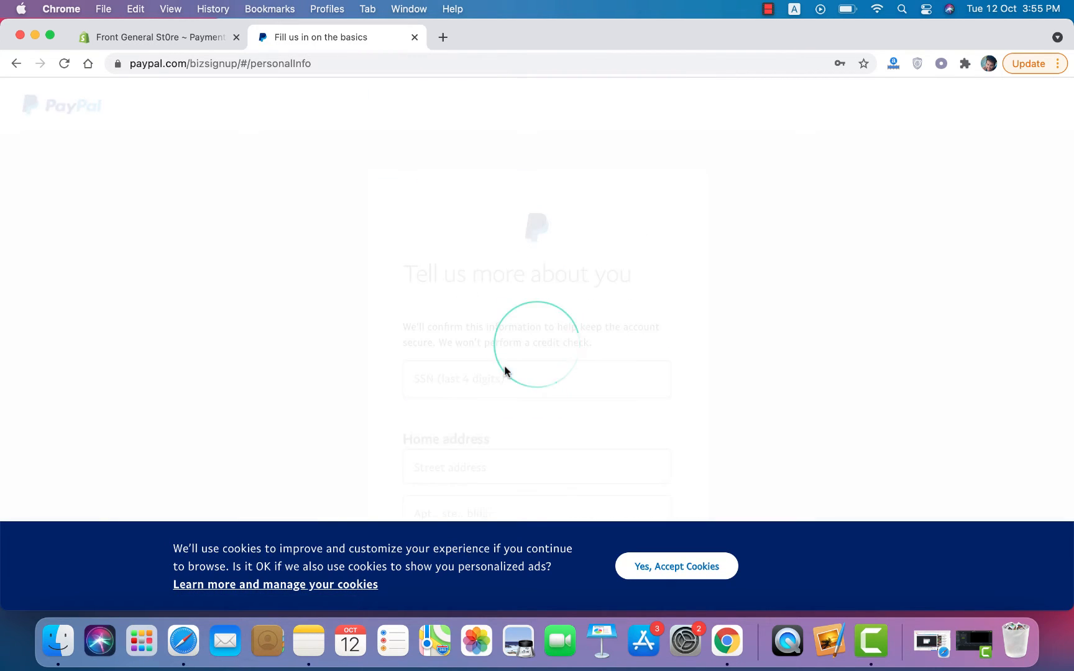
# Step: Set the birth month to April, enter the birth day, and submit the personal details
pyautogui.scroll(-5, 504, 367)
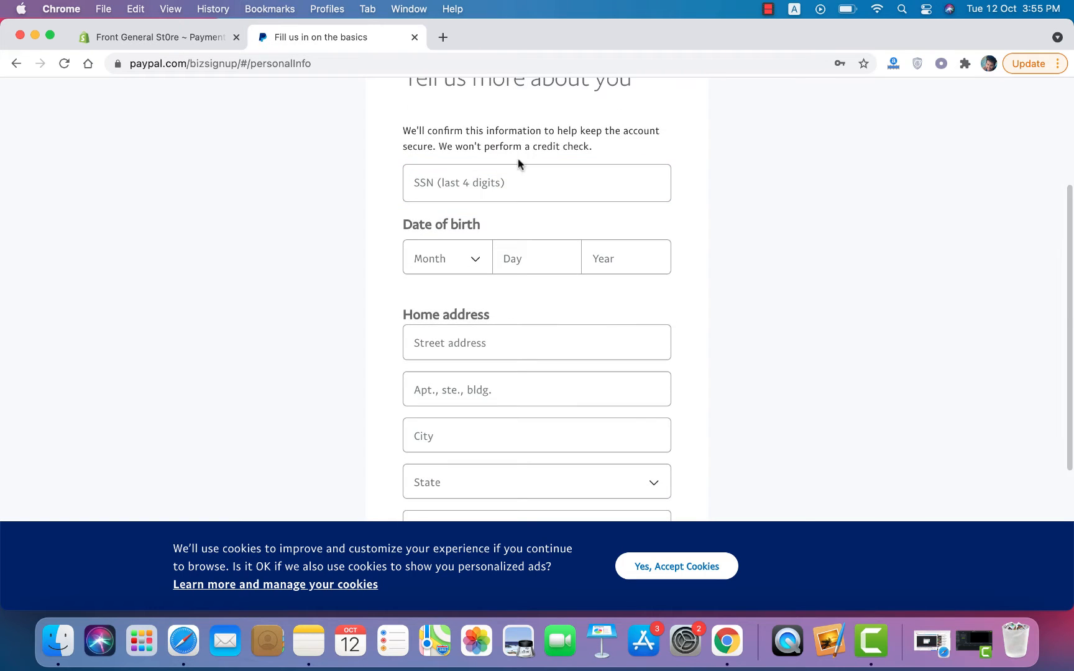
pyautogui.click(463, 257)
pyautogui.scroll(-2, 445, 378)
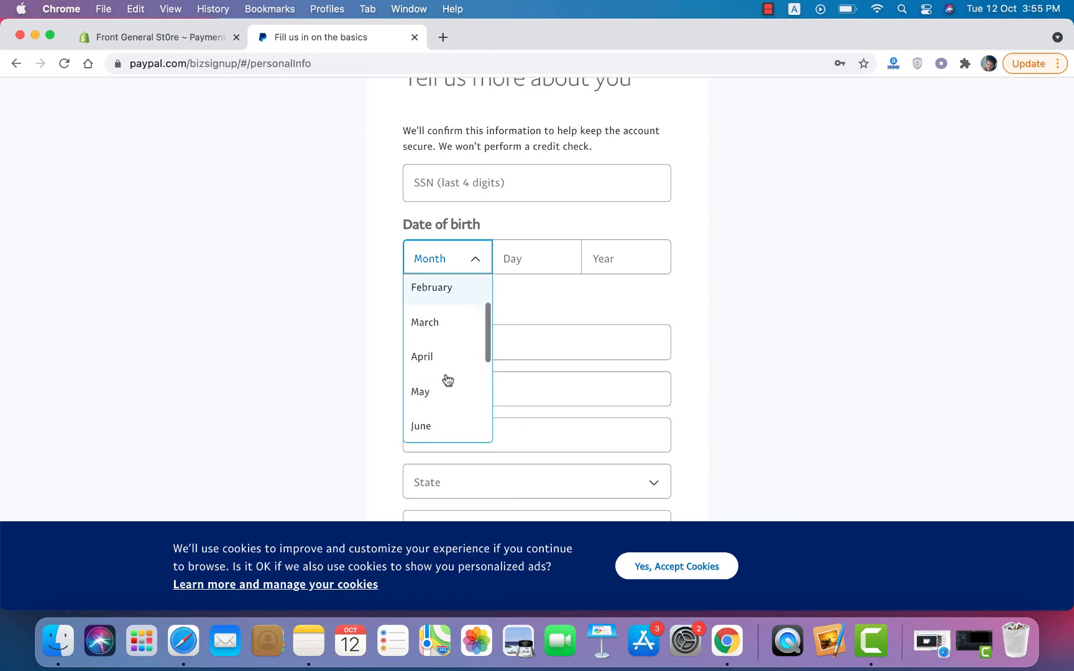
pyautogui.click(446, 368)
pyautogui.click(527, 267)
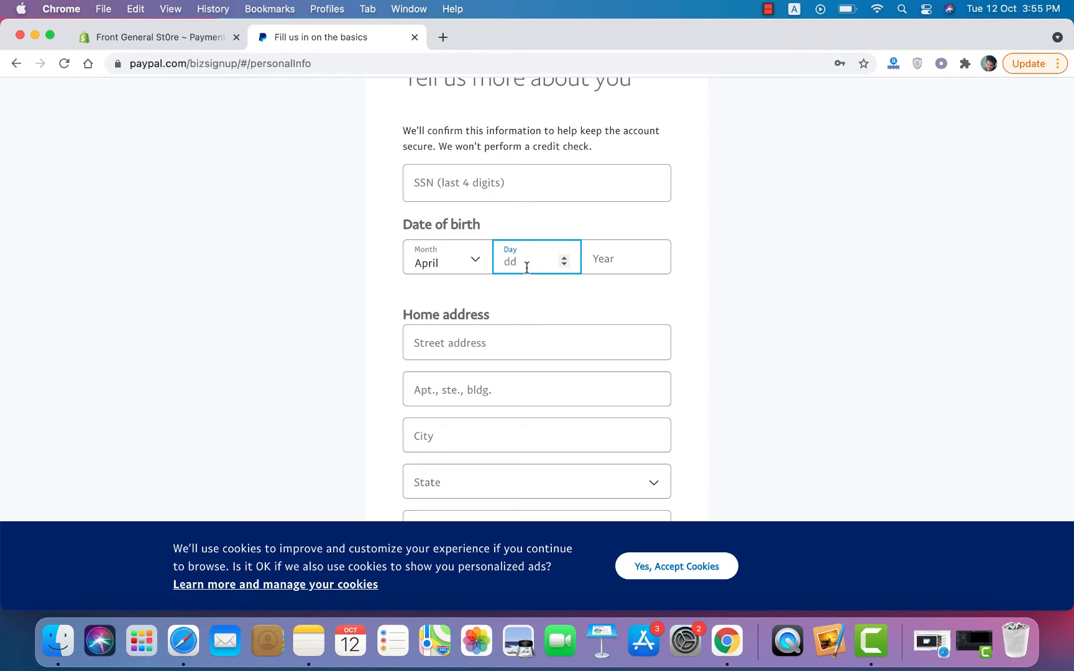
pyautogui.write('8')
pyautogui.click(725, 293)
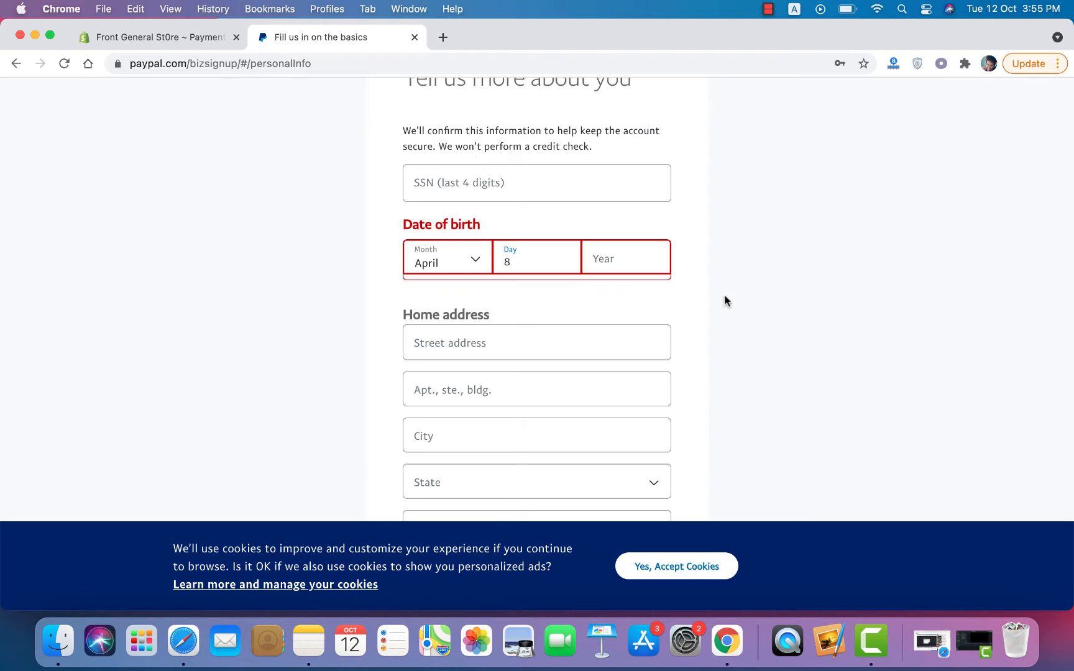
pyautogui.click(768, 10)
pyautogui.click(783, 43)
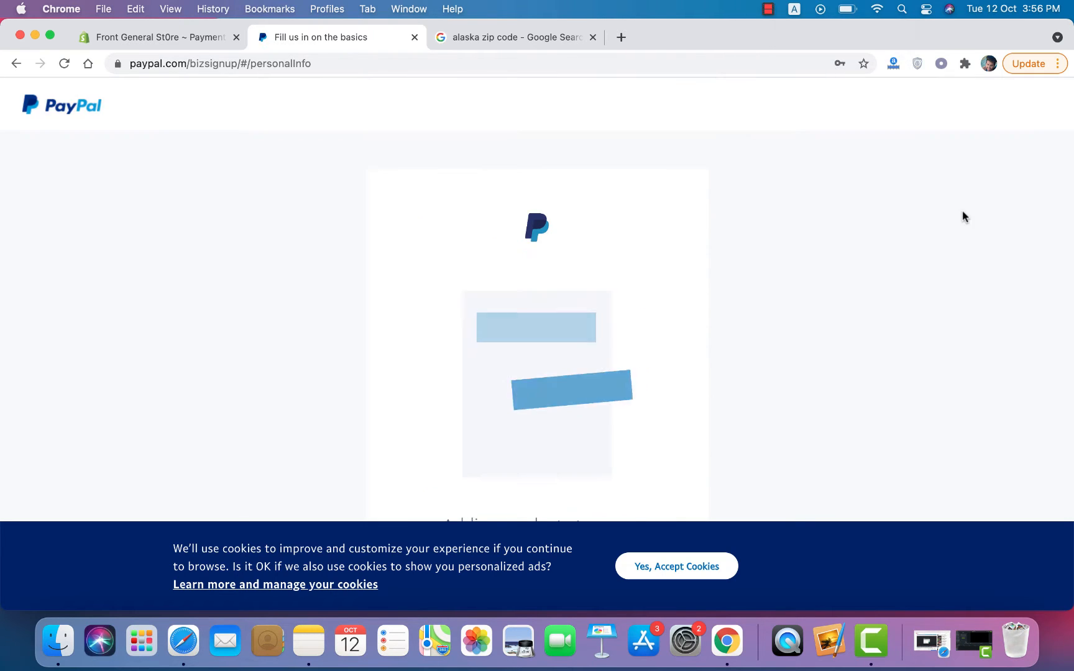
pyautogui.click(592, 37)
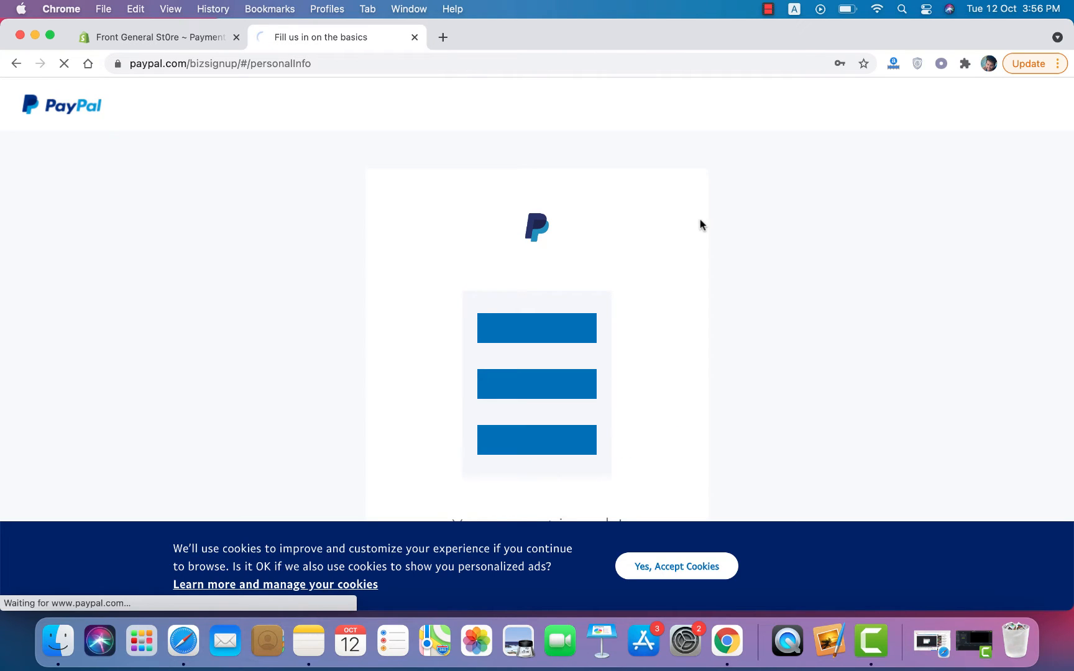
pyautogui.scroll(-3, 702, 224)
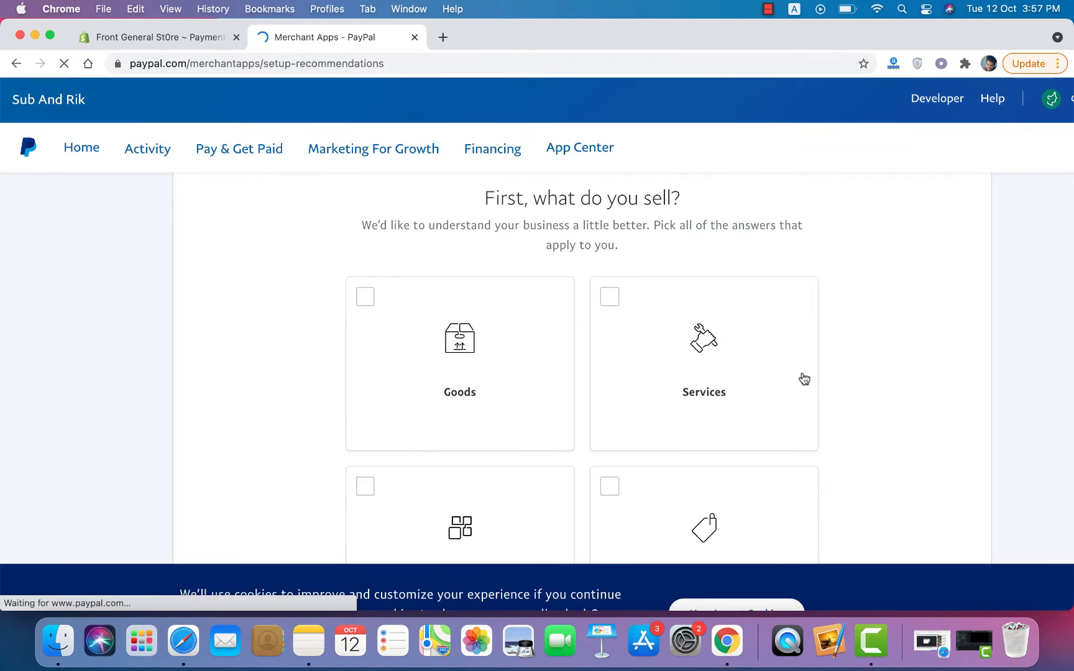
# Step: Mark that the business sells Goods and continue
pyautogui.click(365, 297)
pyautogui.scroll(-10, 366, 297)
pyautogui.scroll(4, 366, 302)
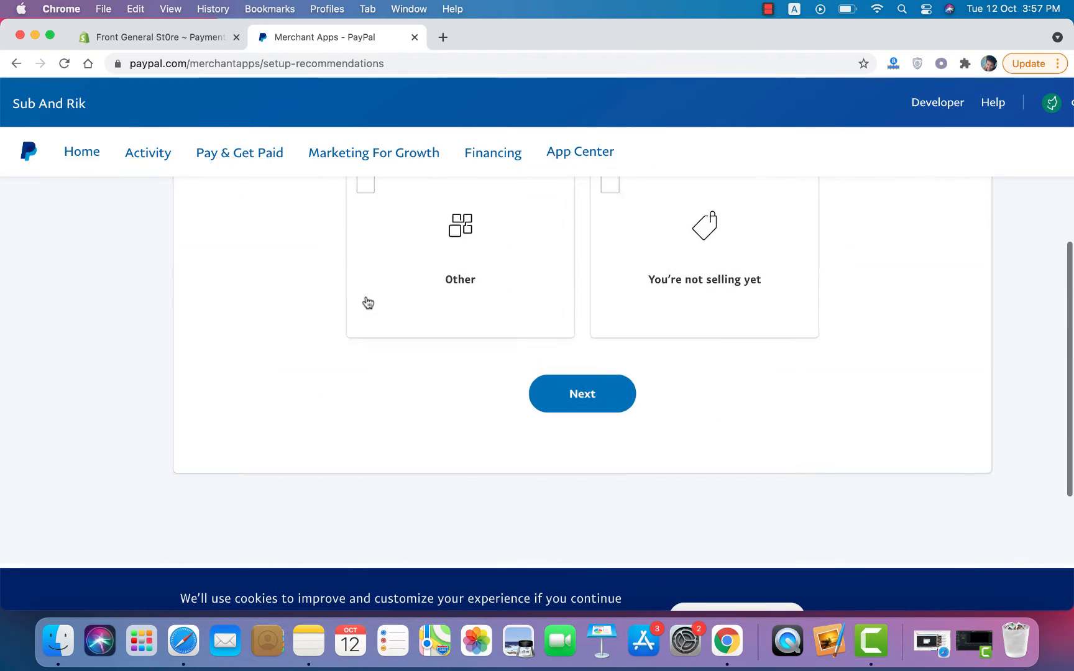
pyautogui.scroll(-2, 366, 302)
pyautogui.scroll(6, 366, 302)
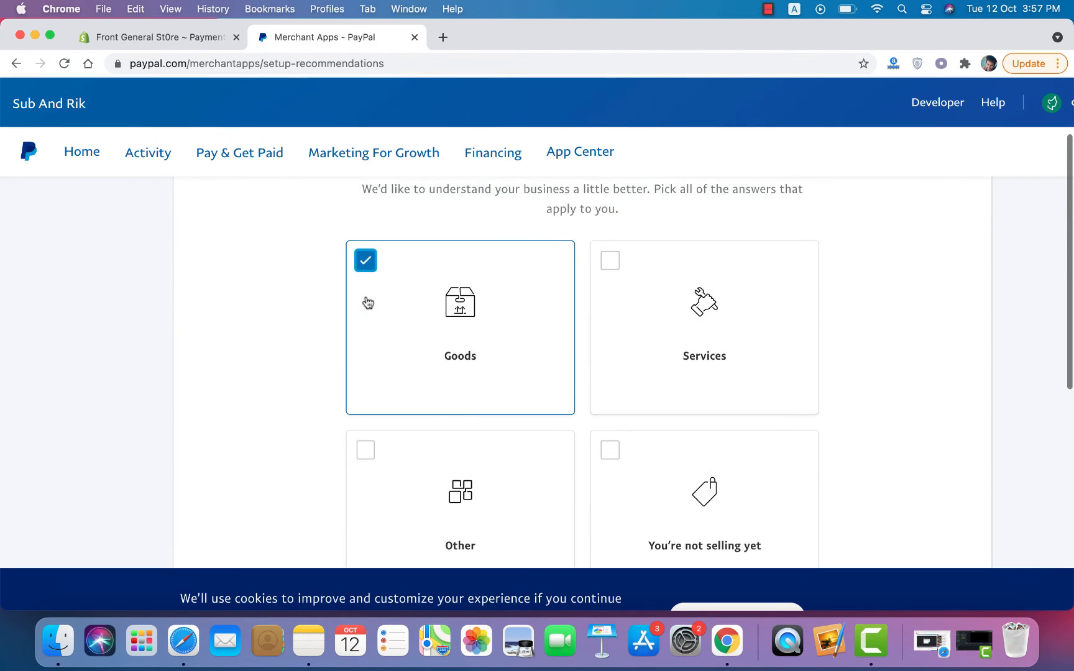
pyautogui.scroll(-4, 542, 314)
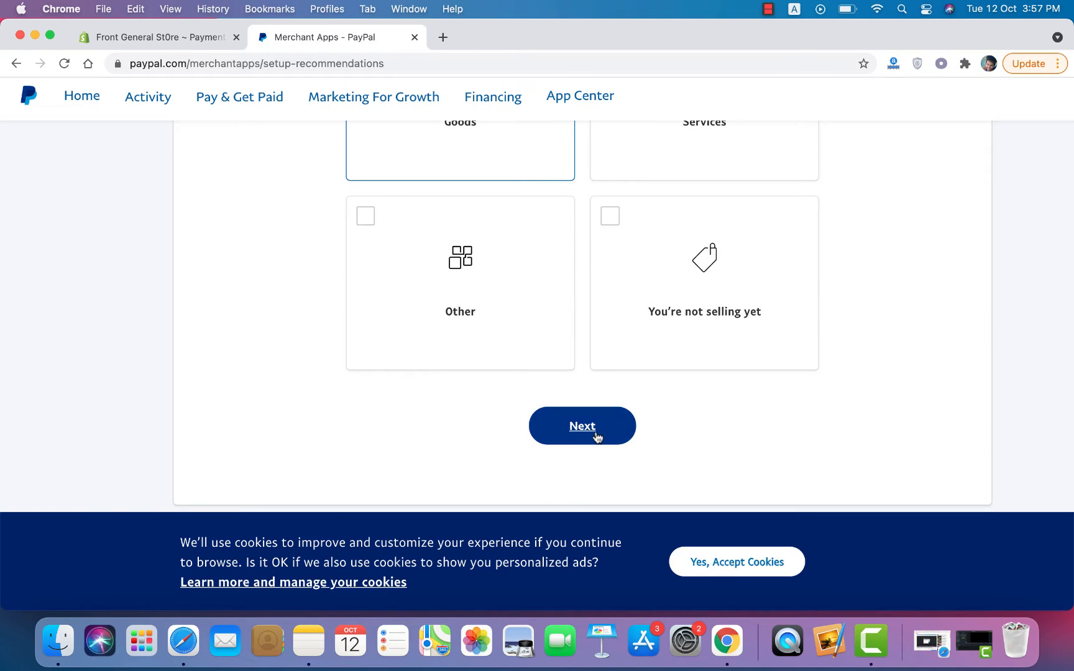
pyautogui.click(596, 437)
# Step: Choose selling On a marketplace and start the recommended setup
pyautogui.scroll(-2, 597, 437)
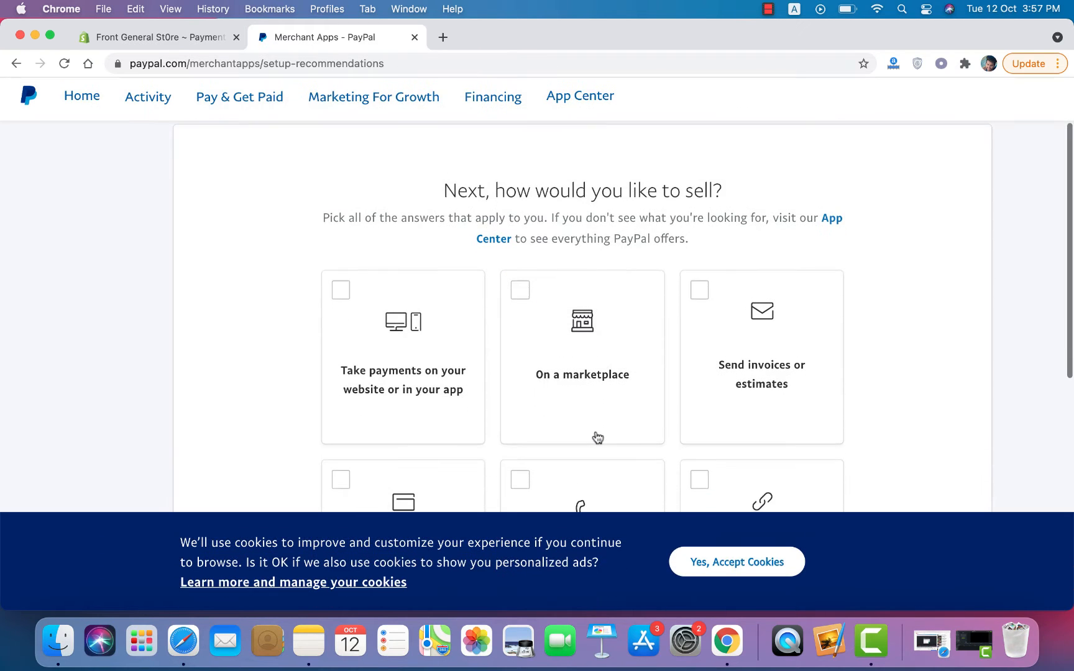
pyautogui.click(525, 304)
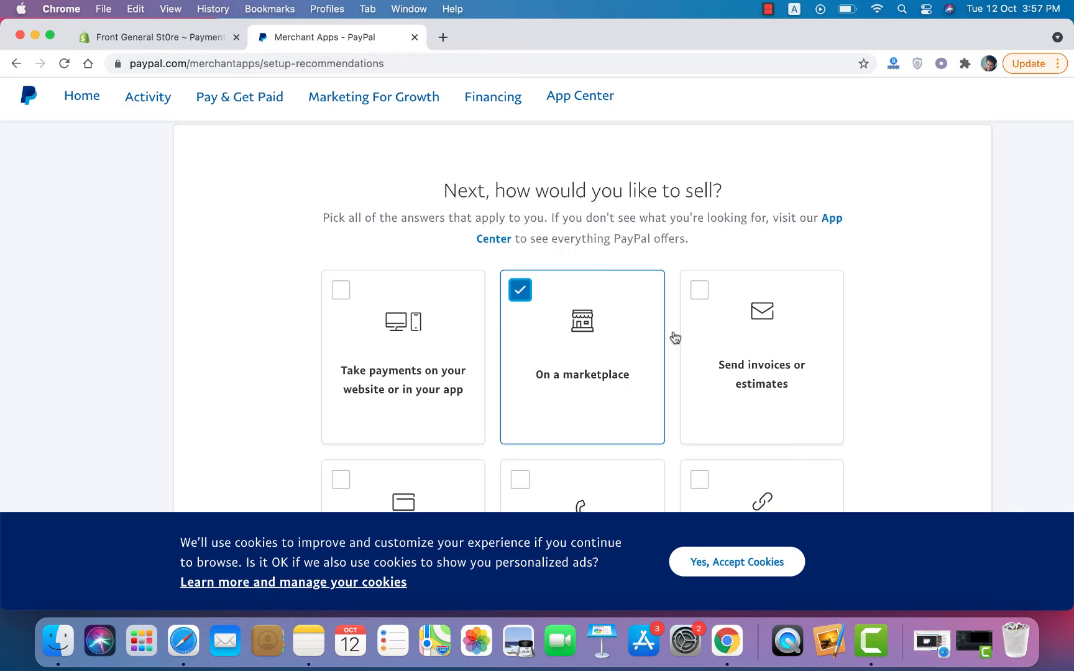
pyautogui.scroll(-4, 703, 364)
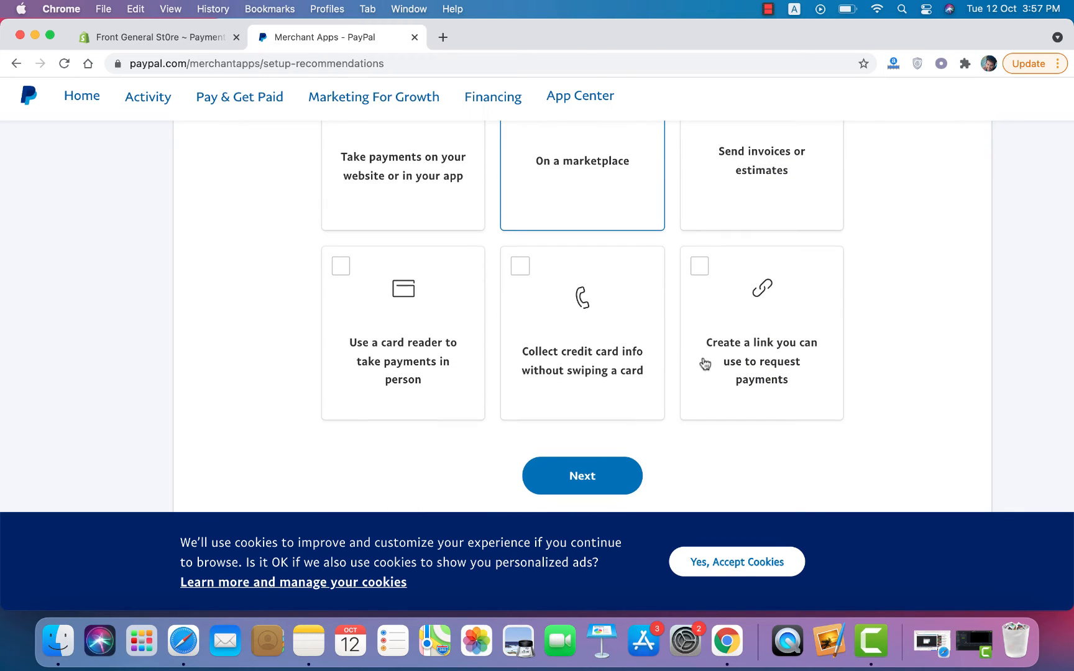
pyautogui.scroll(2, 551, 297)
pyautogui.scroll(-3, 552, 297)
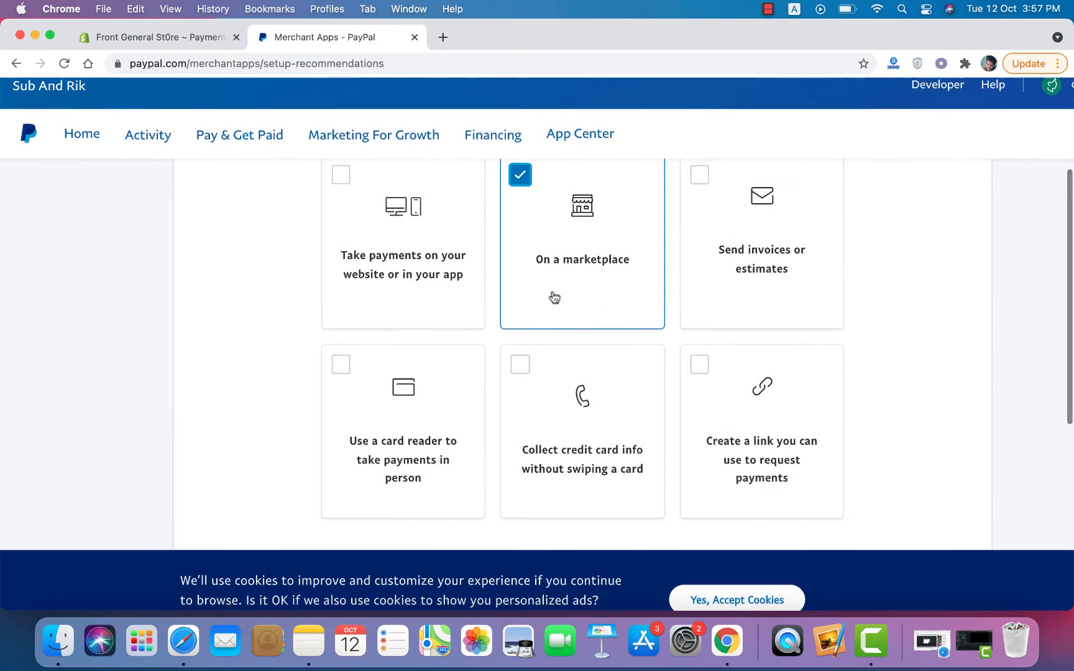
pyautogui.click(596, 366)
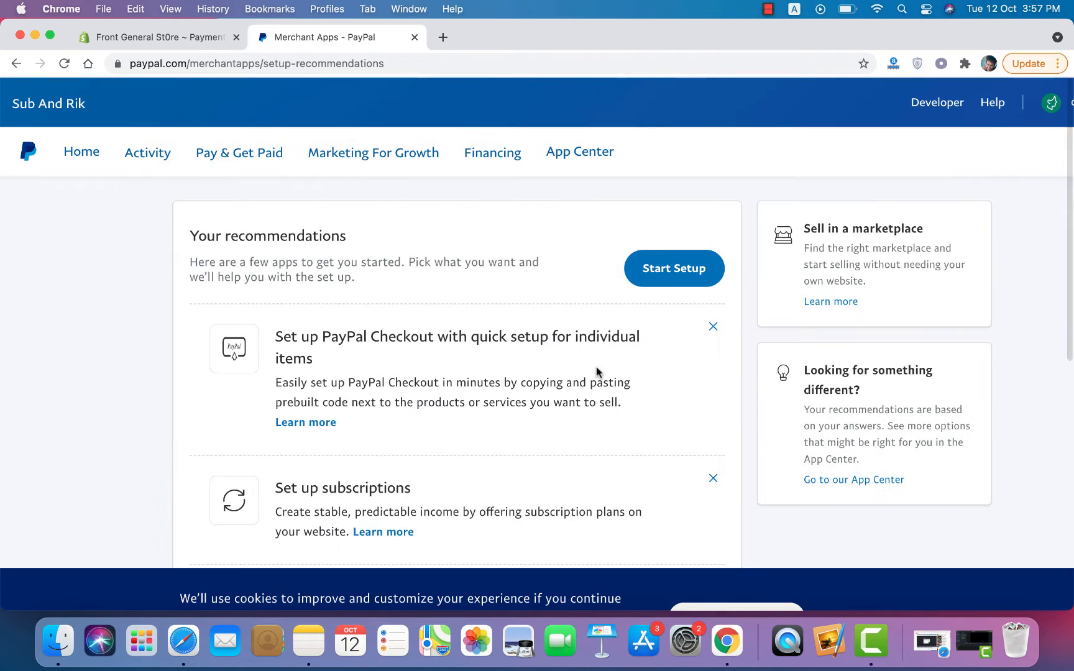
pyautogui.scroll(-10, 596, 367)
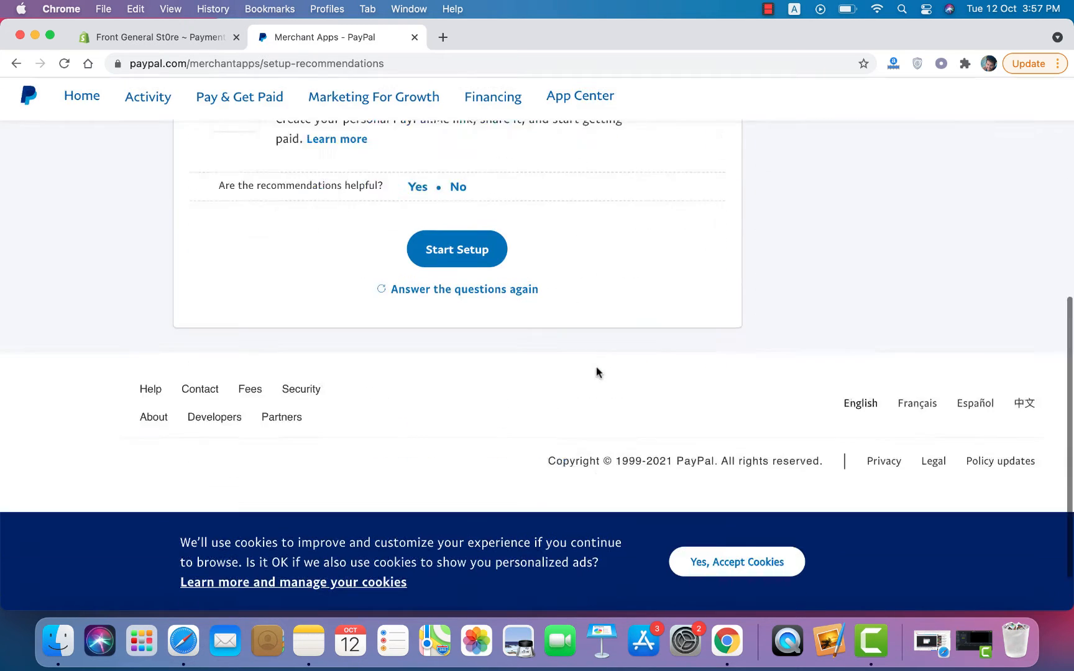
pyautogui.scroll(8, 596, 367)
pyautogui.scroll(2, 596, 372)
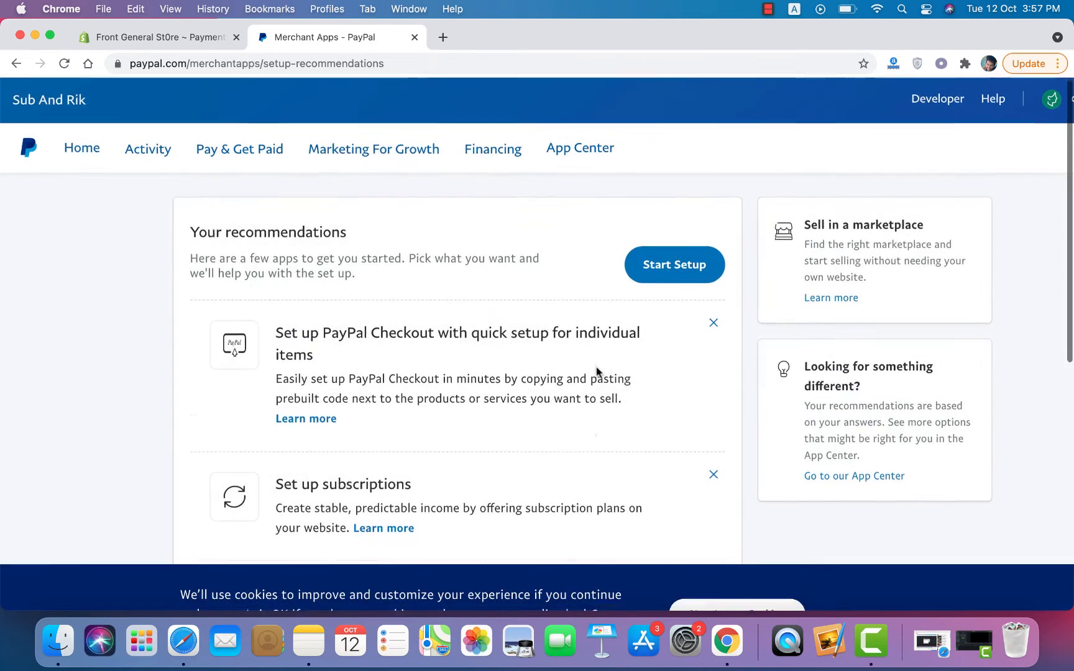
pyautogui.scroll(-10, 596, 371)
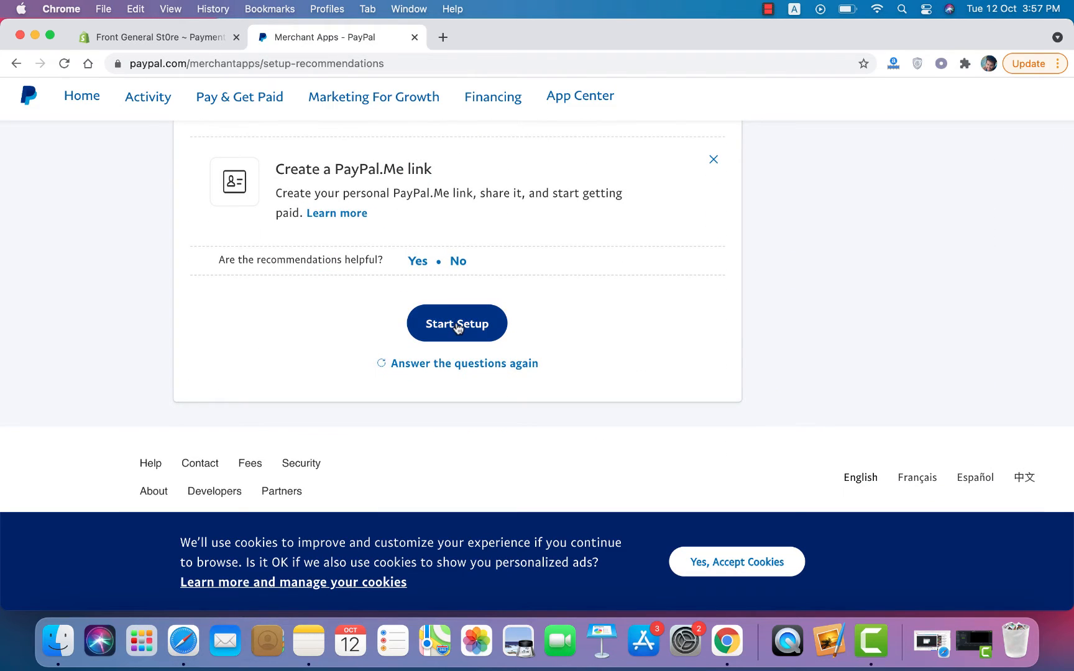
pyautogui.click(452, 326)
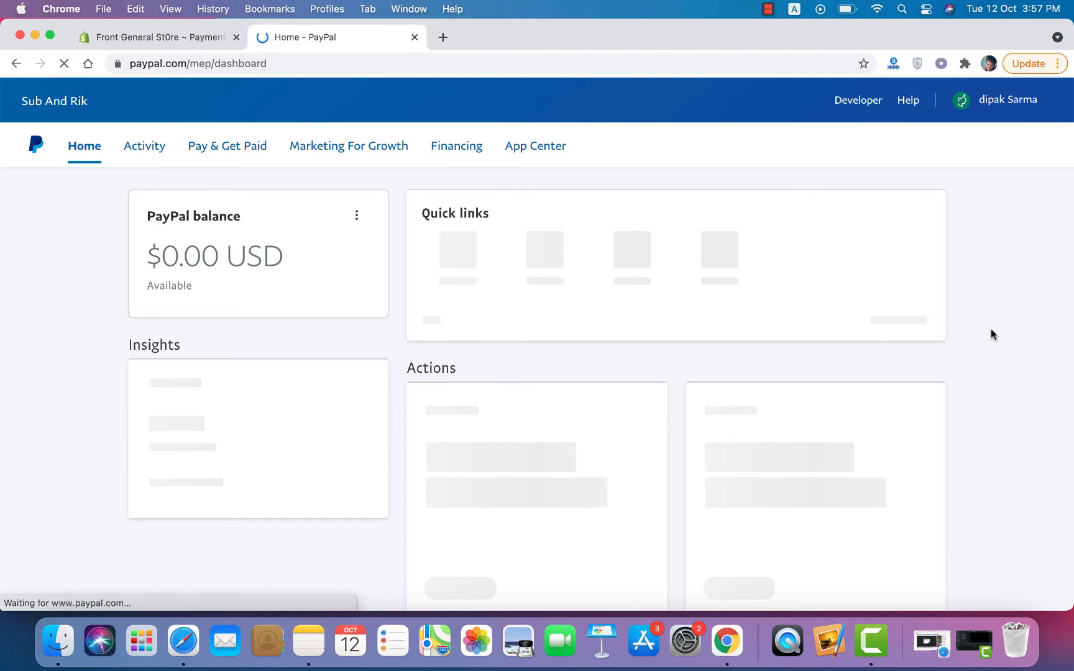
# Step: Accept the cookie banner and return to the 'Set up your new account' checklist at 0/2
pyautogui.scroll(-2, 991, 329)
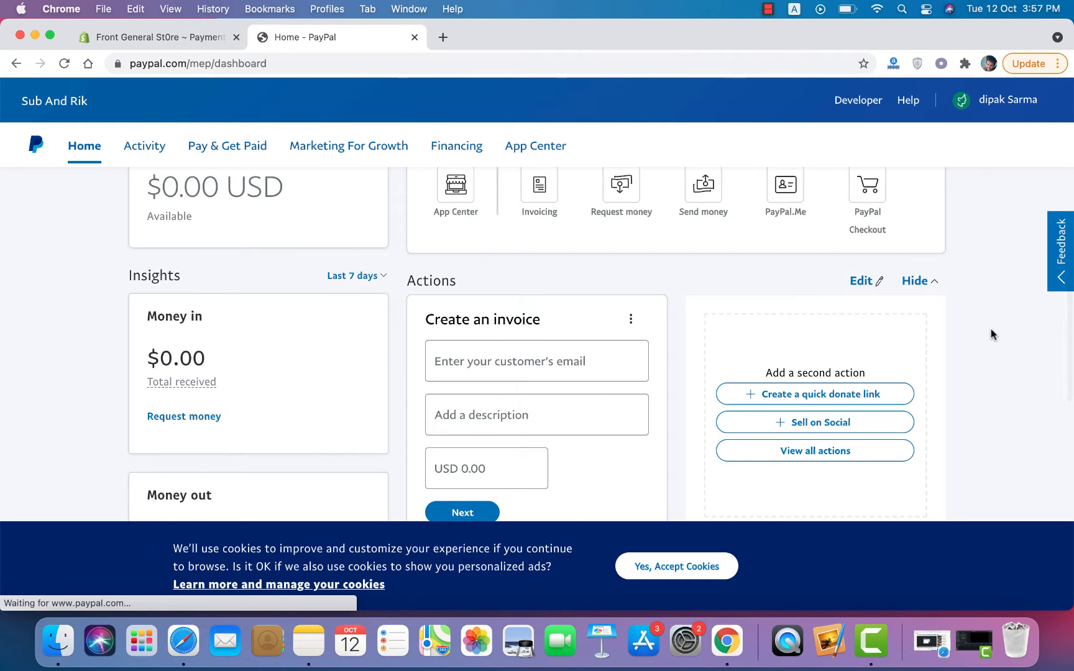
pyautogui.scroll(-10, 991, 334)
pyautogui.click(709, 568)
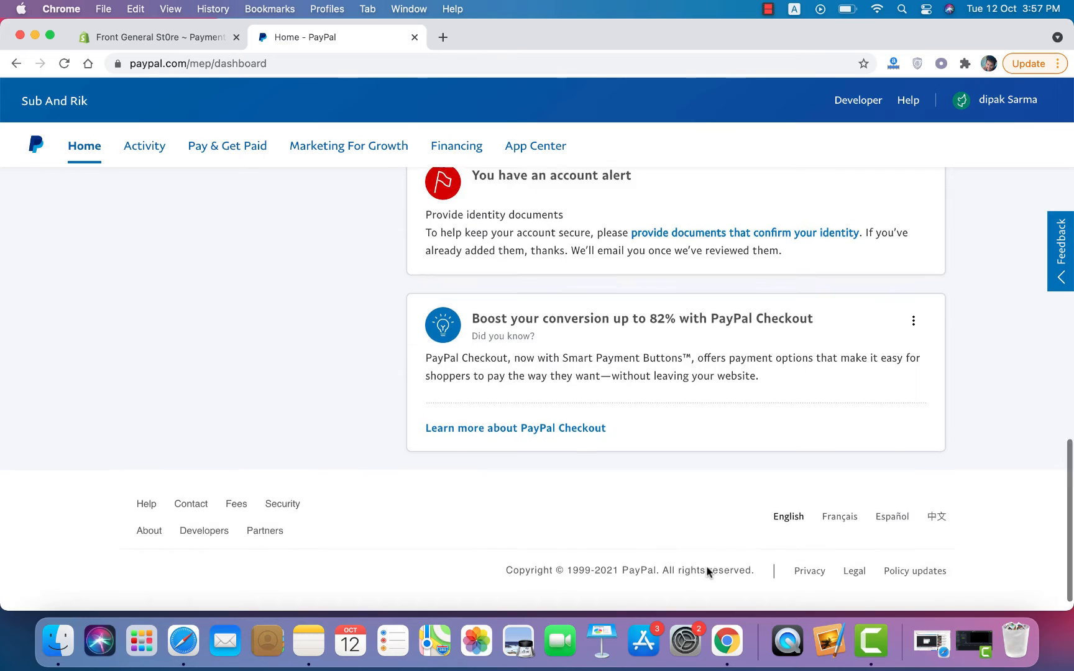
pyautogui.scroll(10, 707, 570)
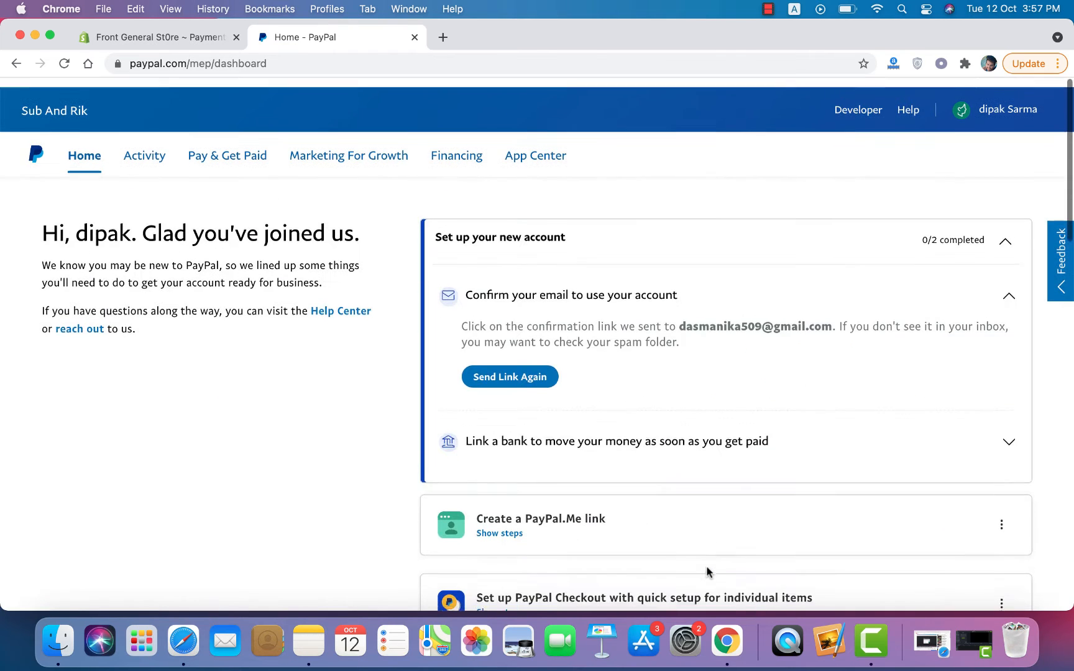
pyautogui.scroll(-1, 707, 572)
pyautogui.scroll(-5, 707, 572)
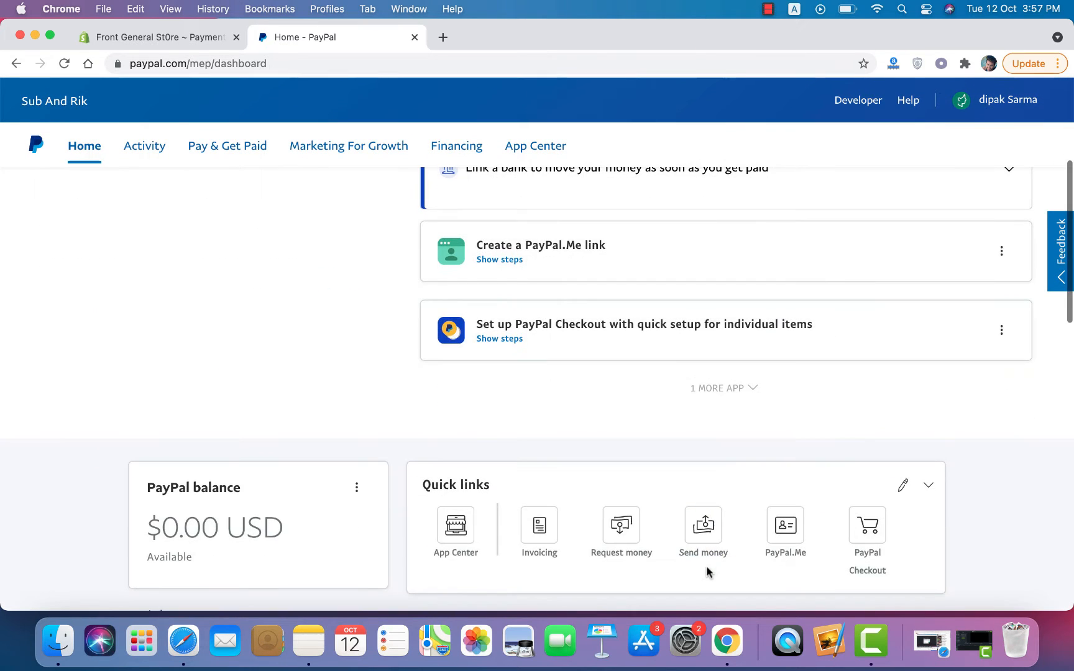
pyautogui.scroll(5, 706, 572)
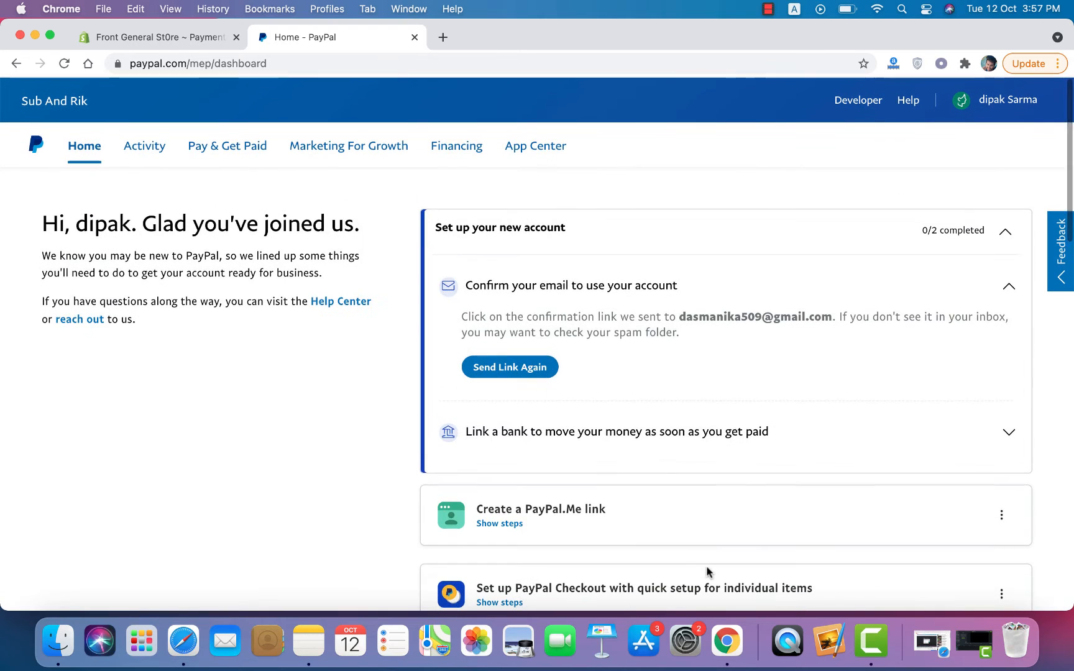
# Step: In a new tab, switch to the second Google account and open its Gmail inbox
pyautogui.click(443, 38)
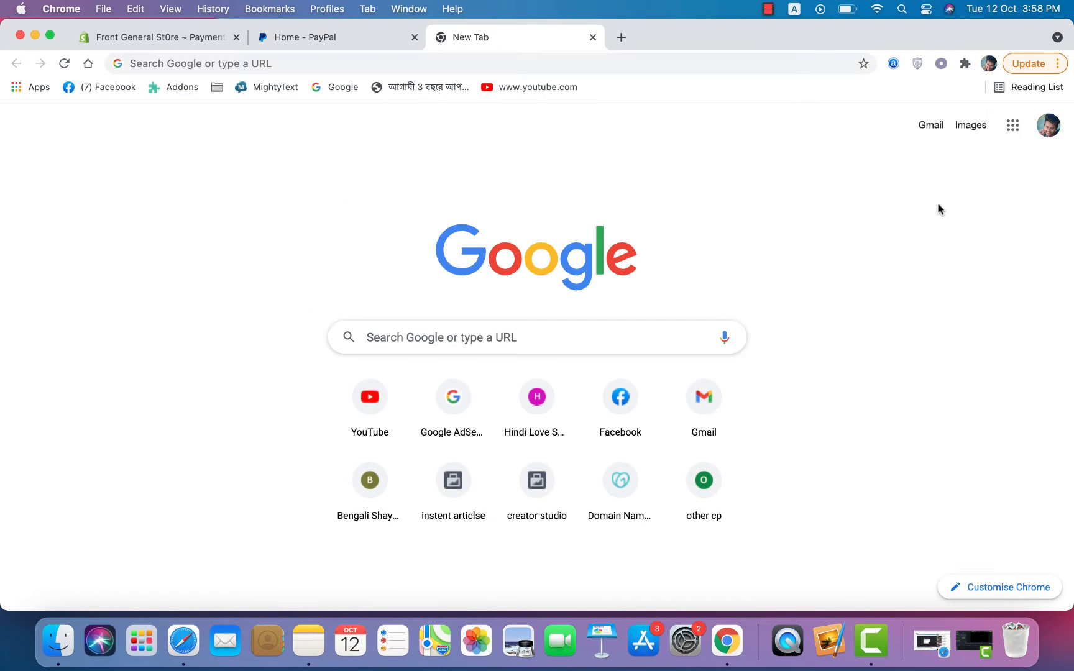
pyautogui.click(1048, 125)
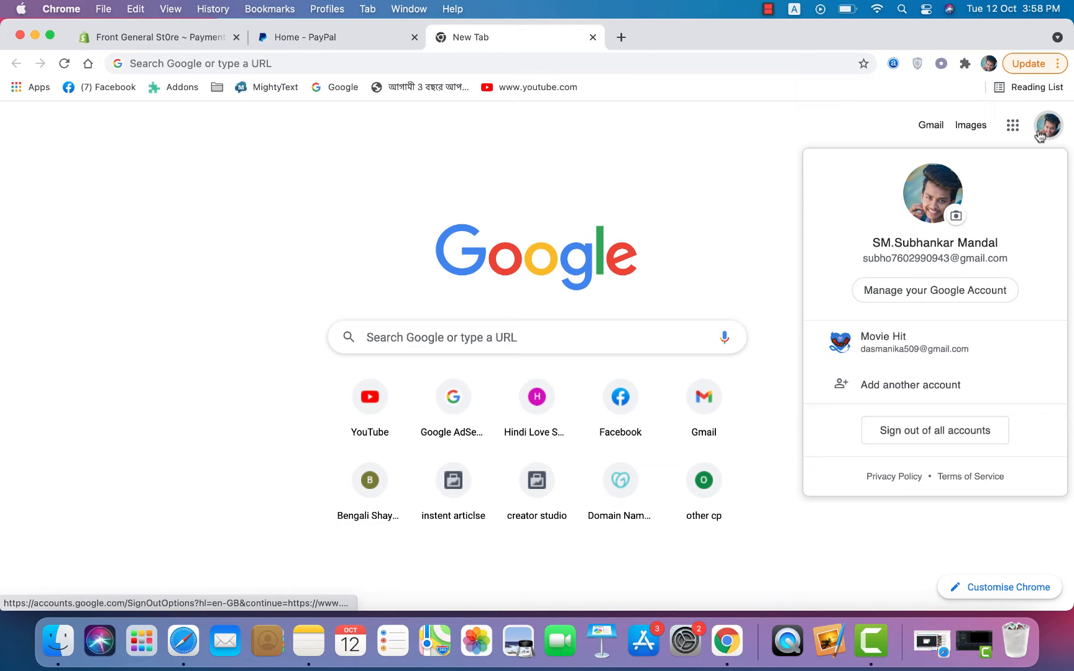
pyautogui.click(890, 338)
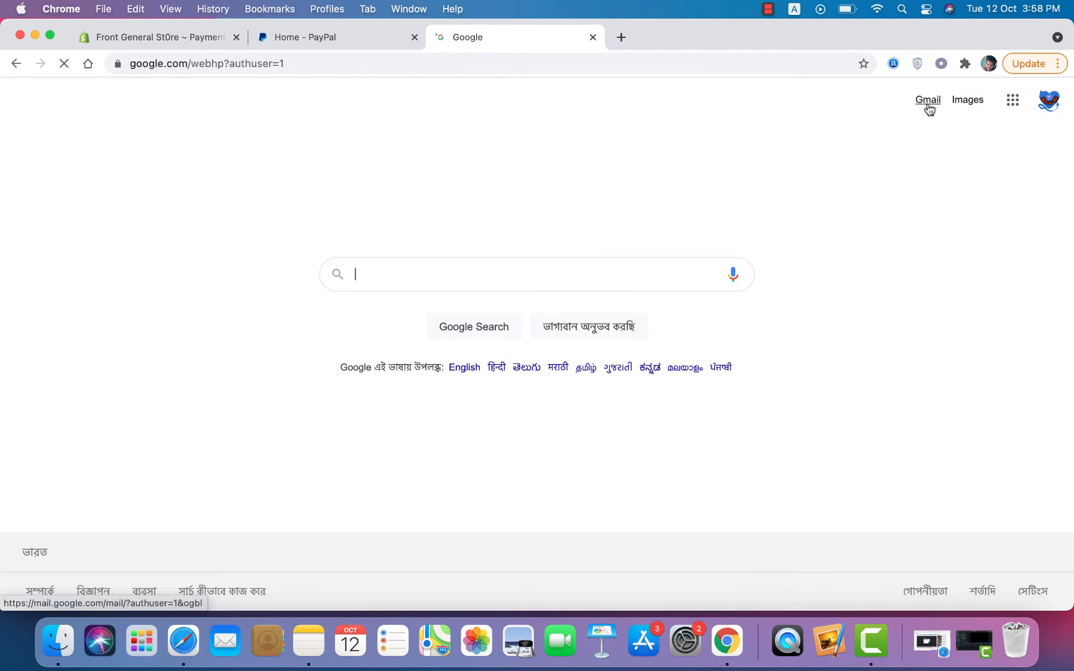
pyautogui.click(928, 107)
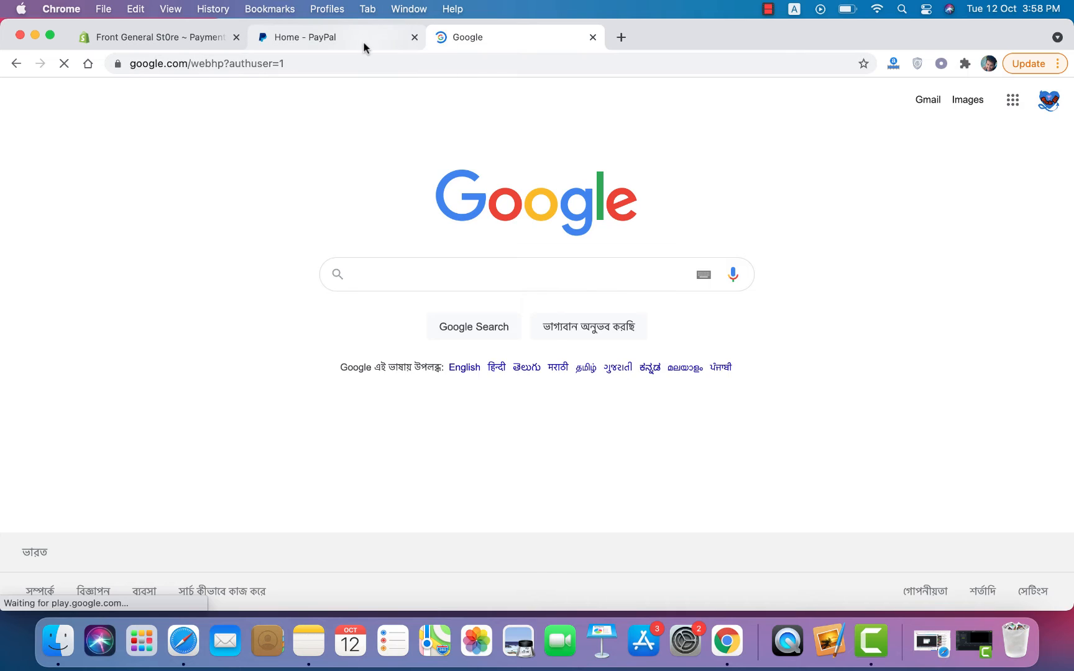
pyautogui.click(364, 45)
pyautogui.click(481, 39)
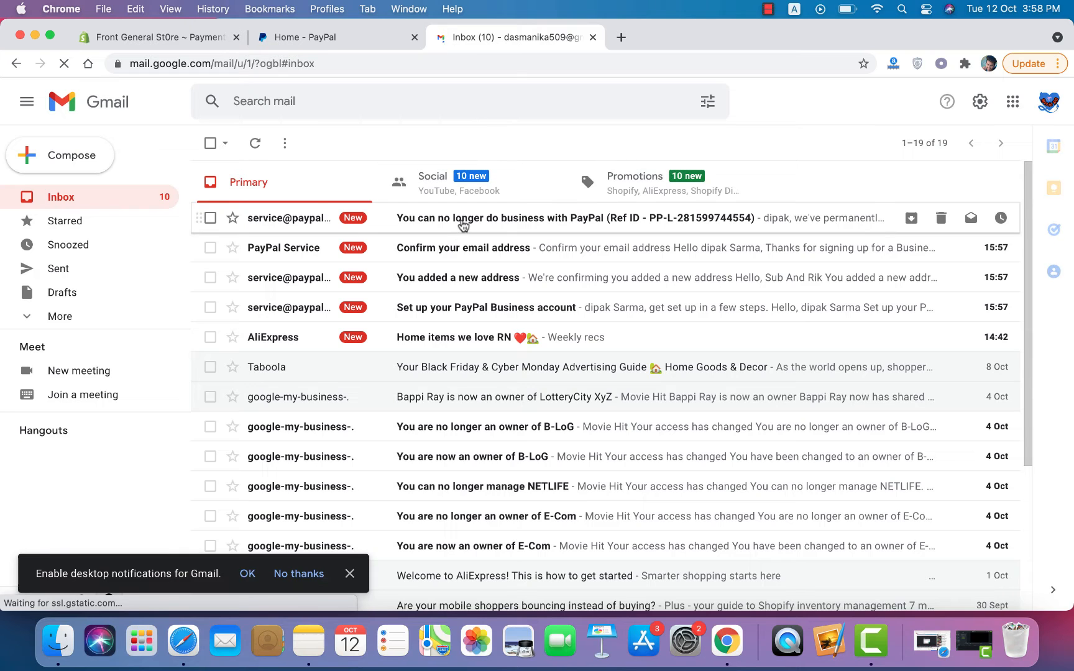
# Step: Read PayPal's email about no longer doing business, then return to the inbox
pyautogui.click(461, 220)
pyautogui.scroll(-7, 413, 408)
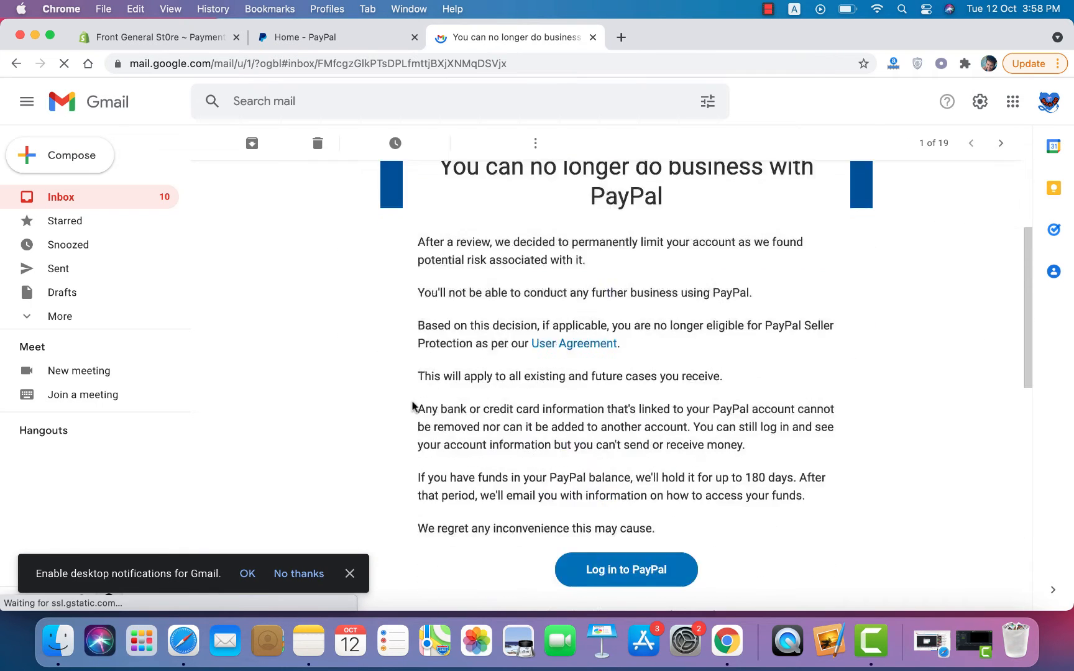
pyautogui.scroll(7, 340, 322)
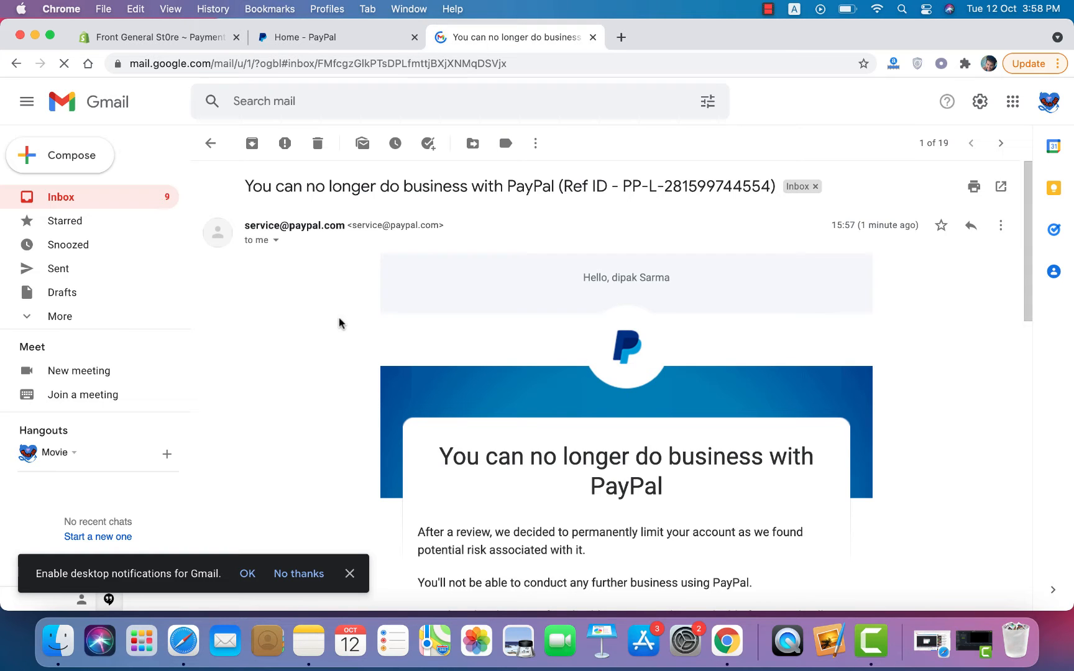
pyautogui.scroll(-2, 340, 322)
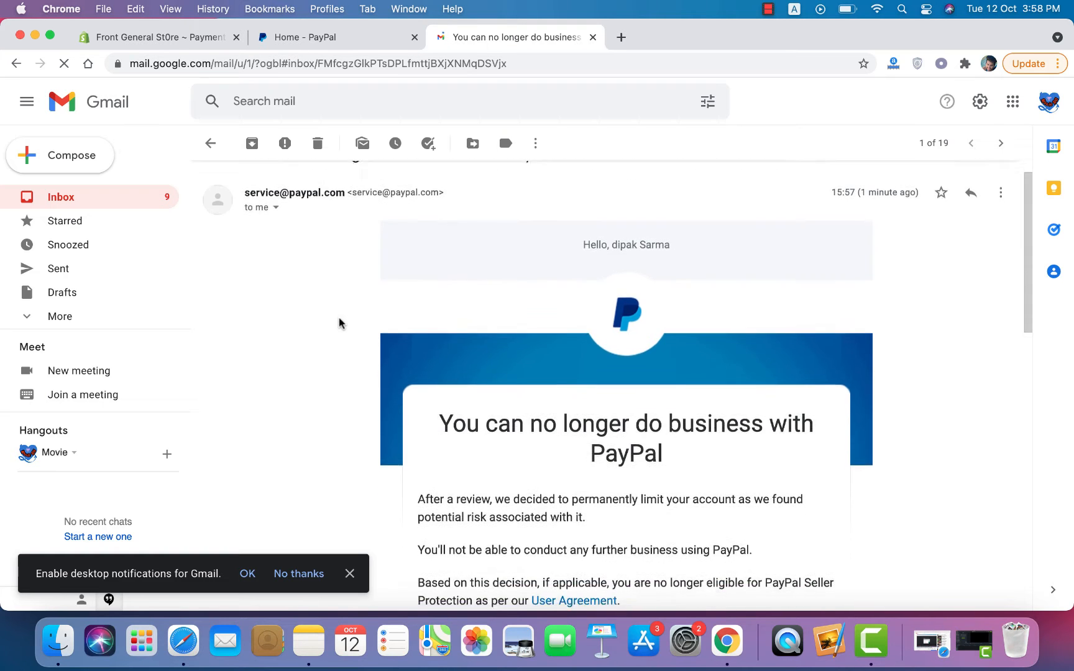
pyautogui.scroll(-5, 339, 321)
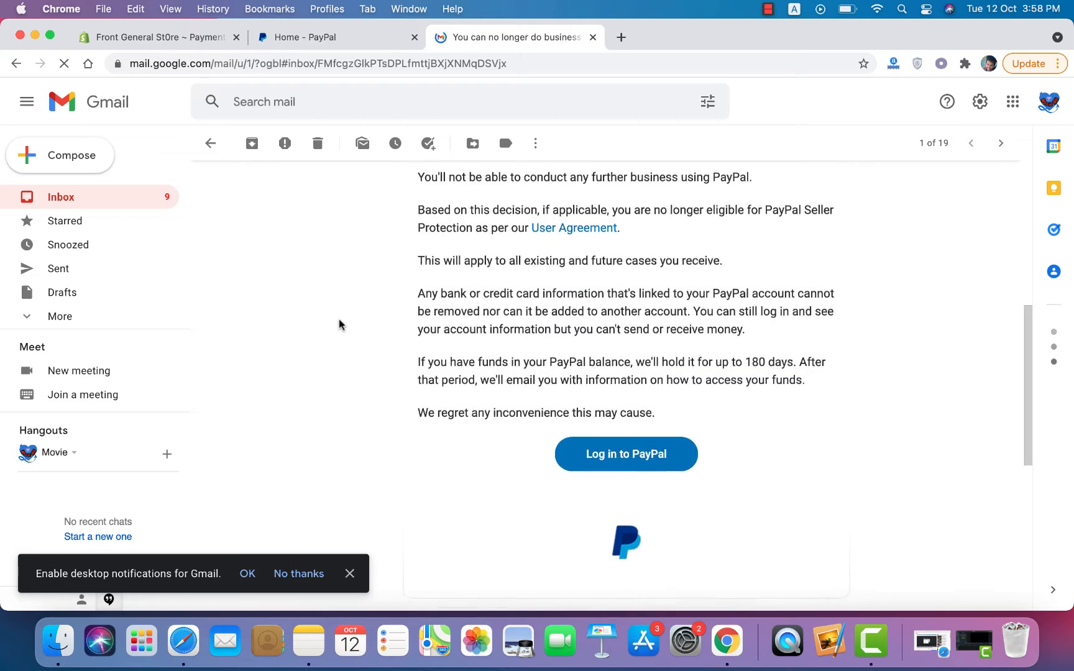
pyautogui.scroll(7, 338, 319)
pyautogui.click(212, 145)
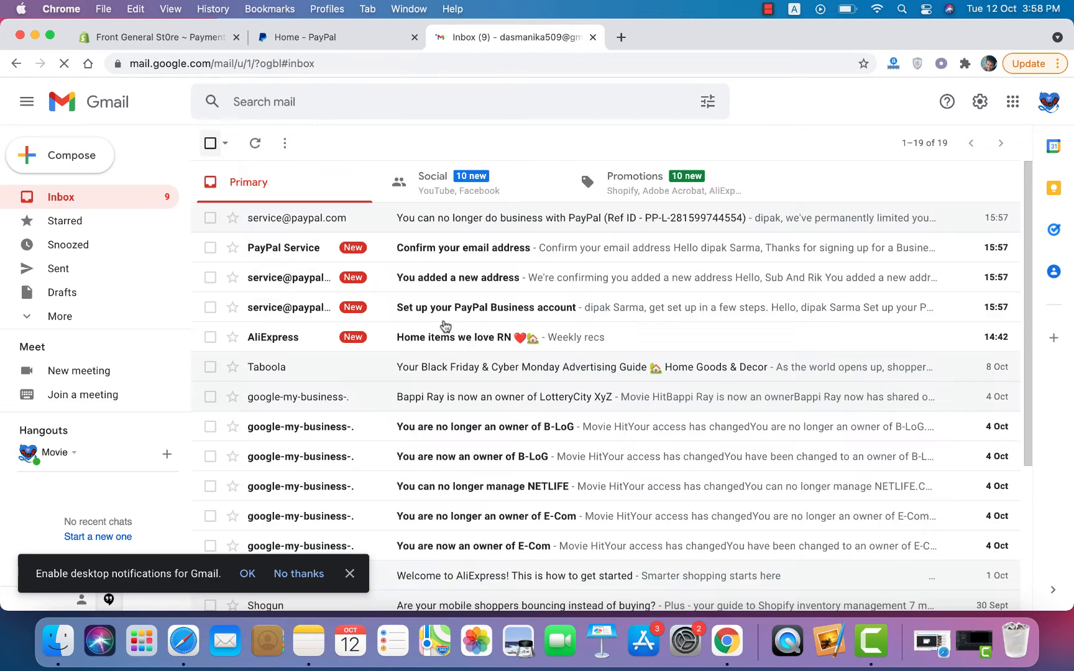
# Step: Follow the link in PayPal's 'Confirm your email address' message to the PayPal password page
pyautogui.click(485, 262)
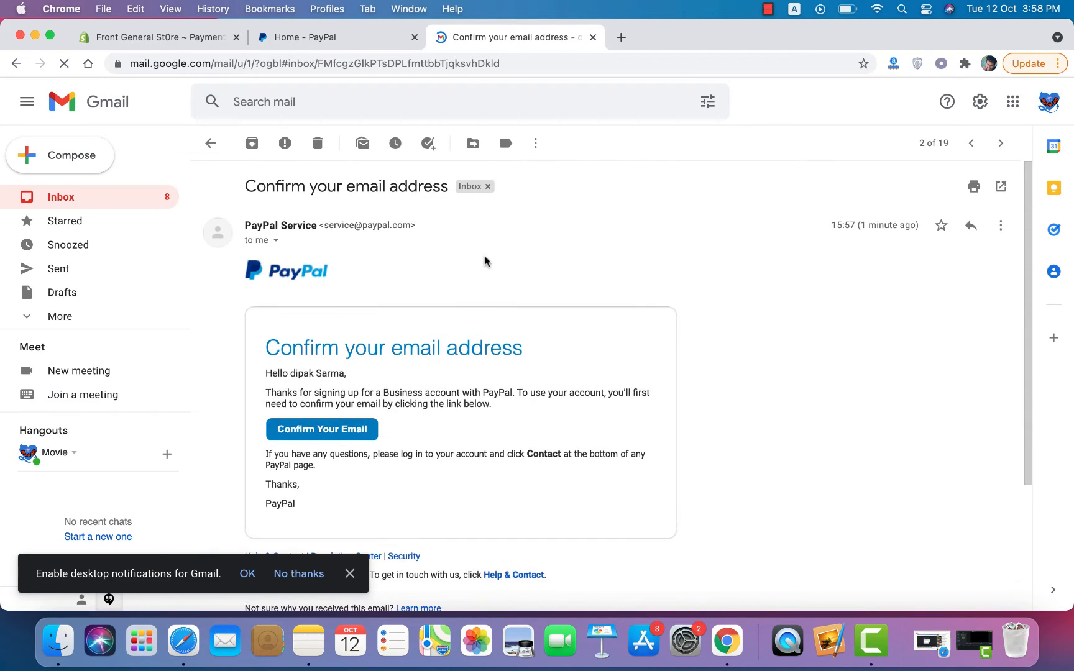
pyautogui.scroll(-2, 484, 259)
pyautogui.click(329, 367)
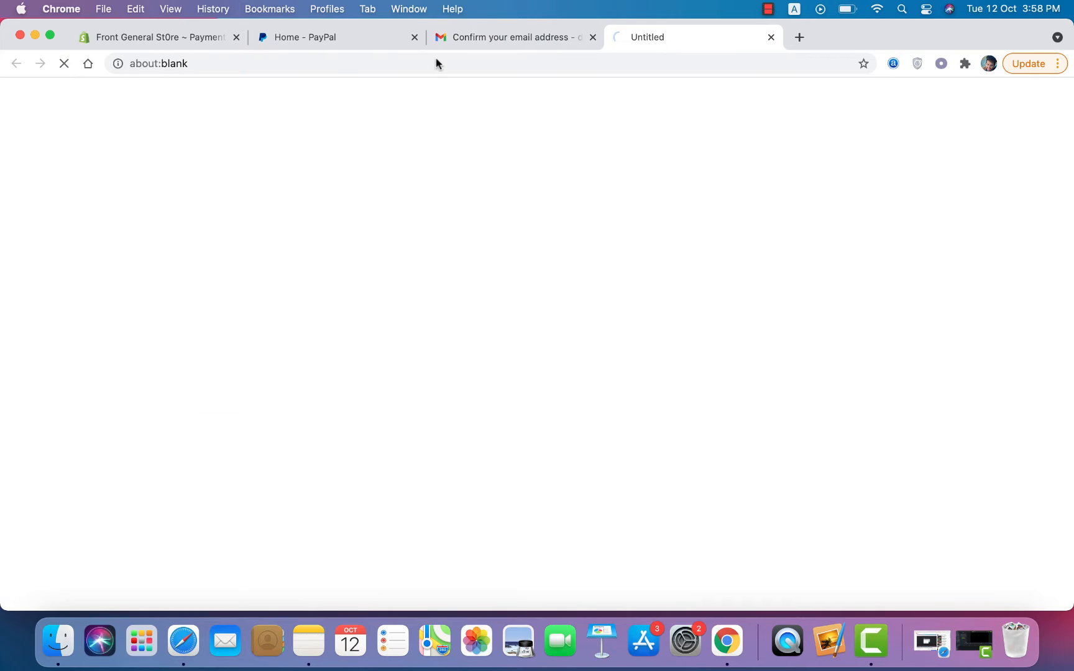
pyautogui.click(507, 38)
pyautogui.scroll(2, 712, 314)
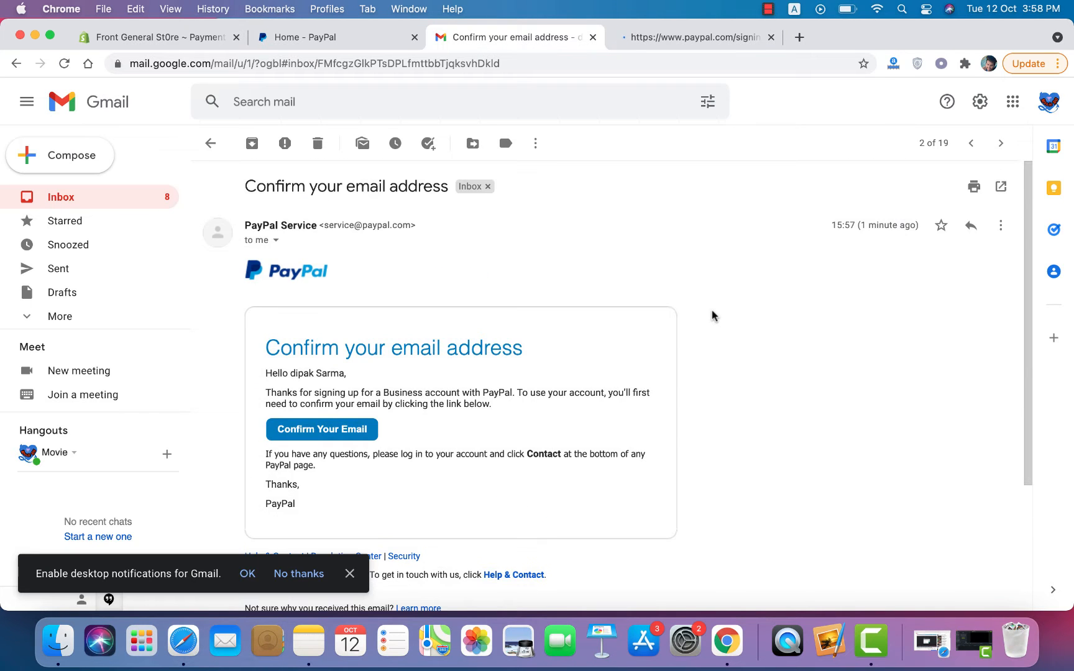
pyautogui.click(699, 40)
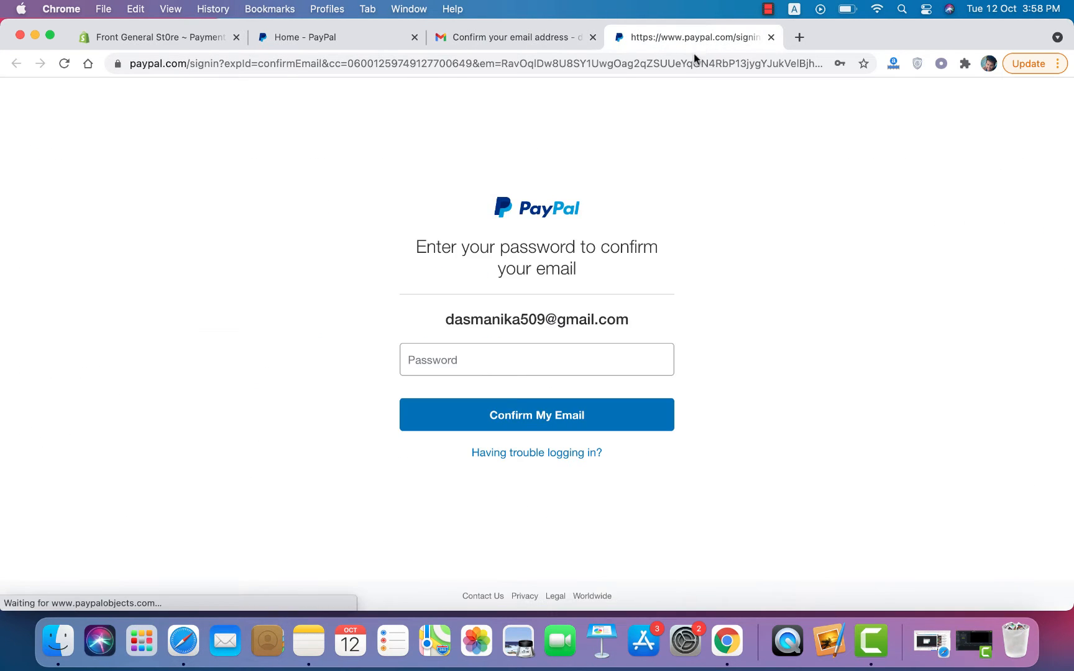
pyautogui.click(483, 362)
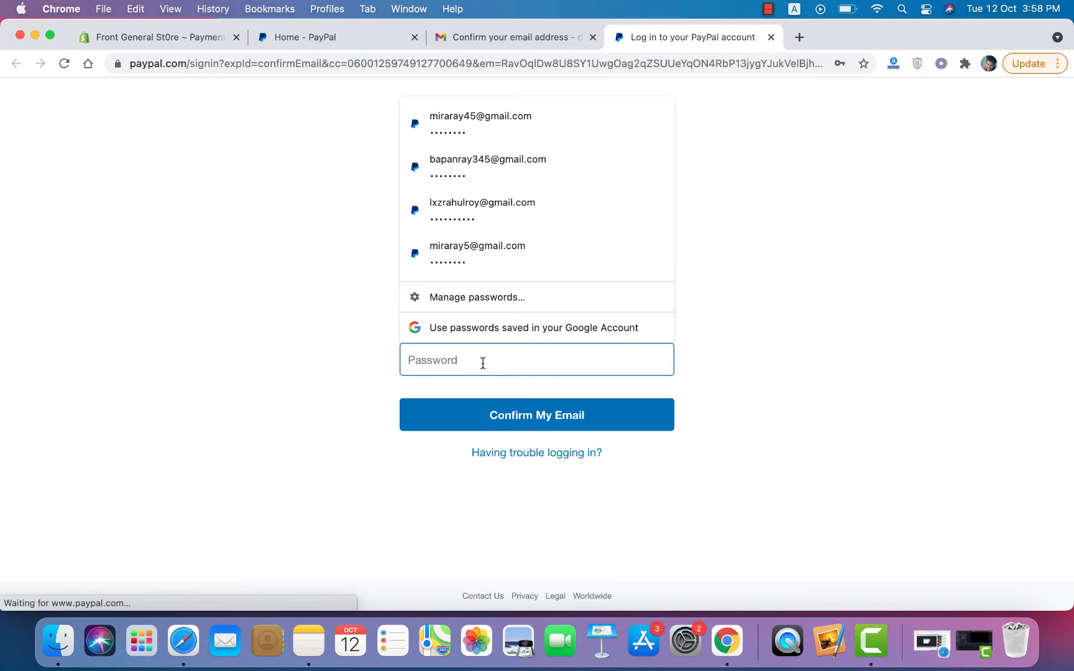
pyautogui.click(763, 326)
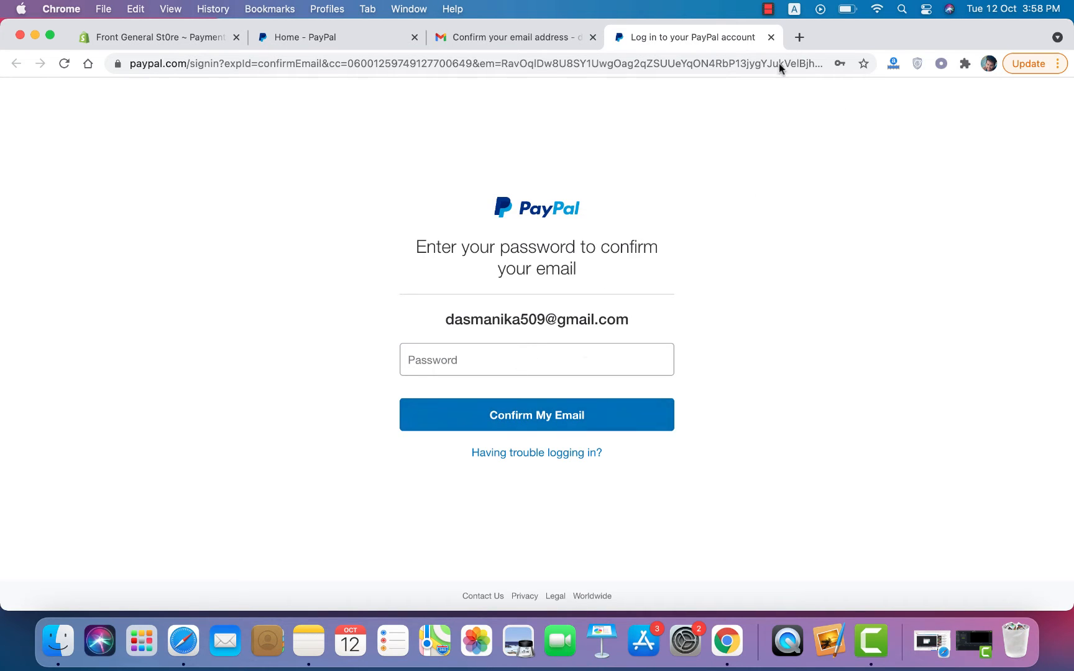
# Step: Copy the email address from the Google account details, then return to Shopify Payments settings
pyautogui.click(771, 16)
pyautogui.click(805, 46)
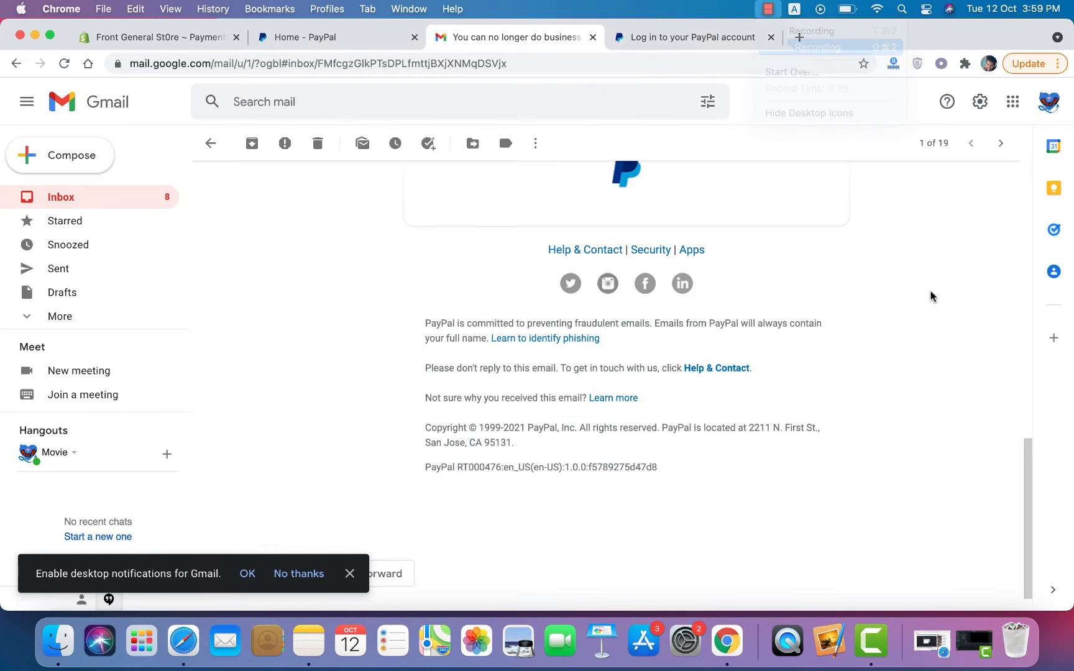
pyautogui.click(1050, 102)
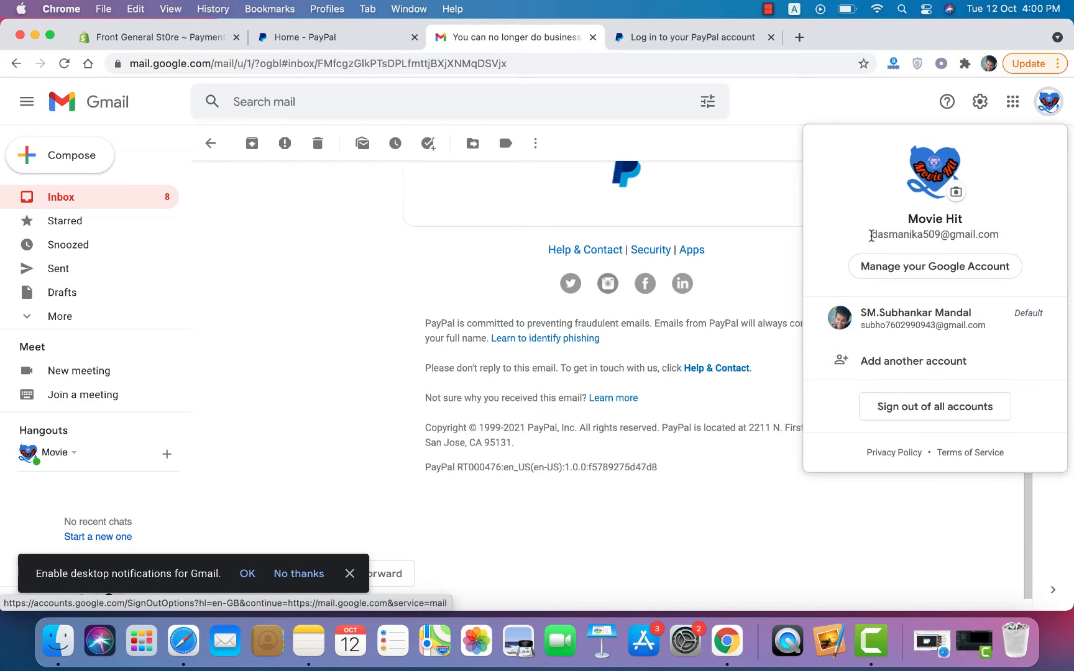
pyautogui.moveTo(871, 236); pyautogui.dragTo(939, 237)
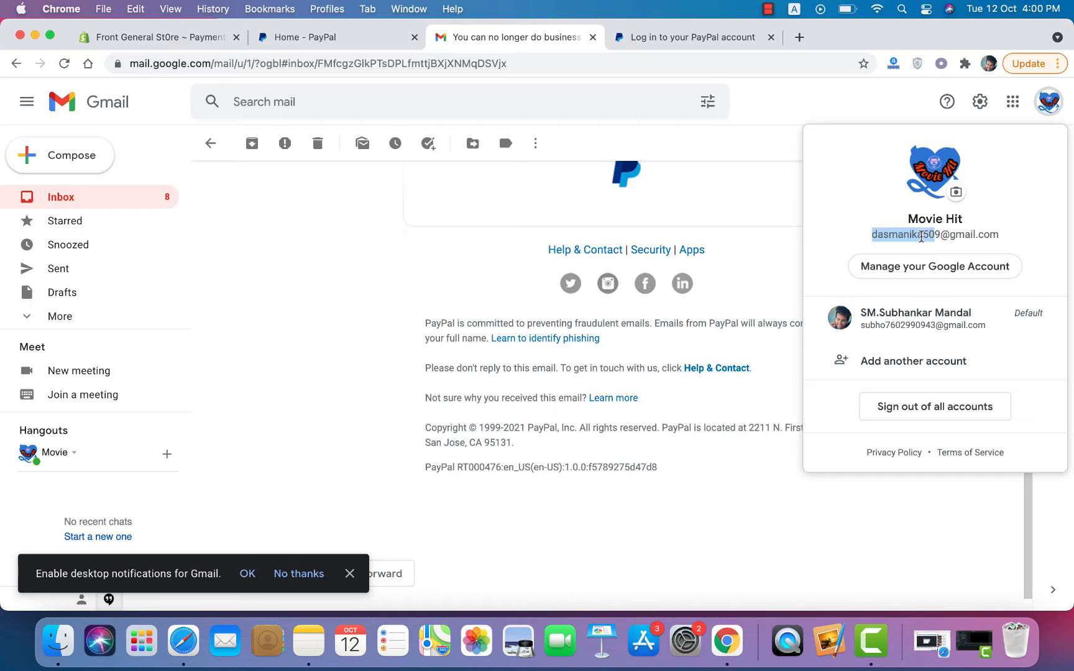
pyautogui.rightClick(922, 240)
pyautogui.click(765, 272)
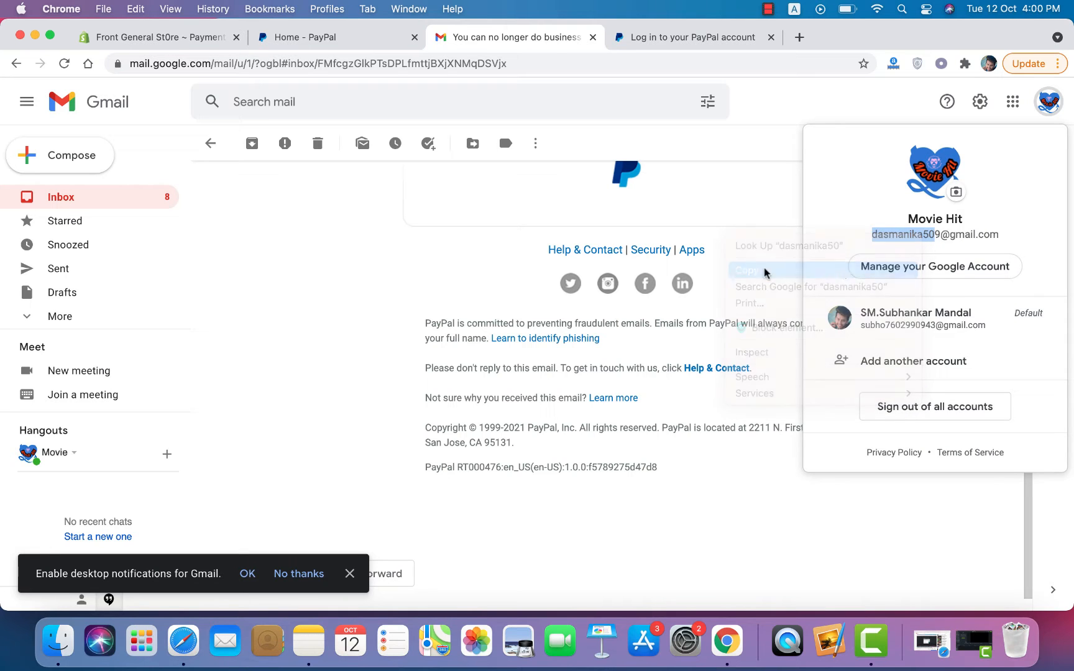
pyautogui.click(322, 259)
pyautogui.click(196, 44)
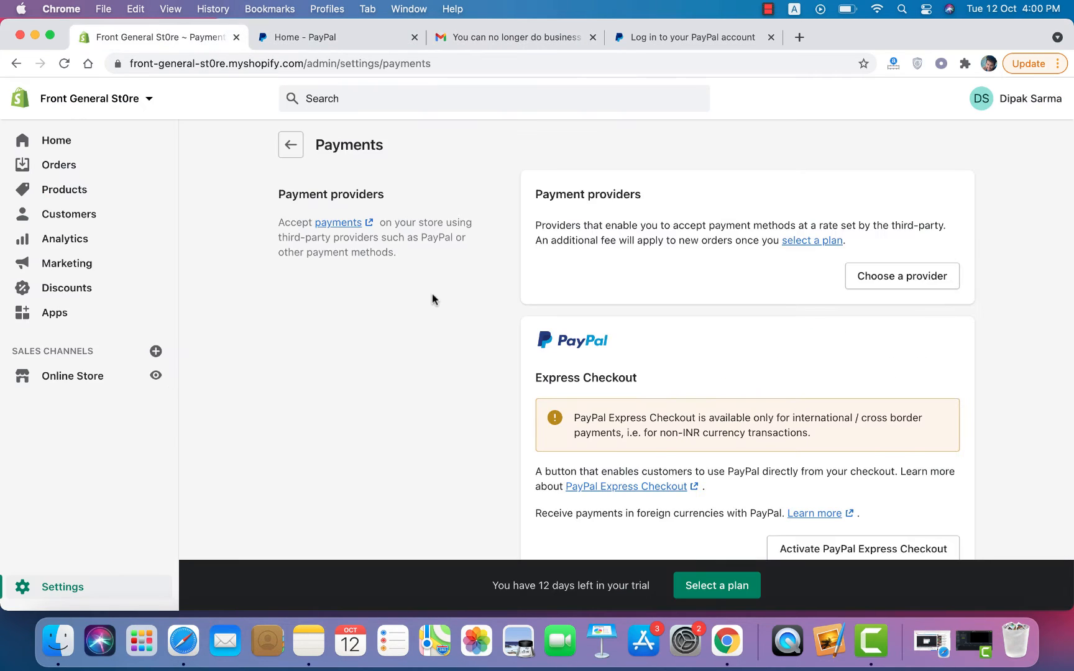
# Step: Activate PayPal Express Checkout and go to the PayPal Business sign-up tab it opens
pyautogui.scroll(-5, 489, 387)
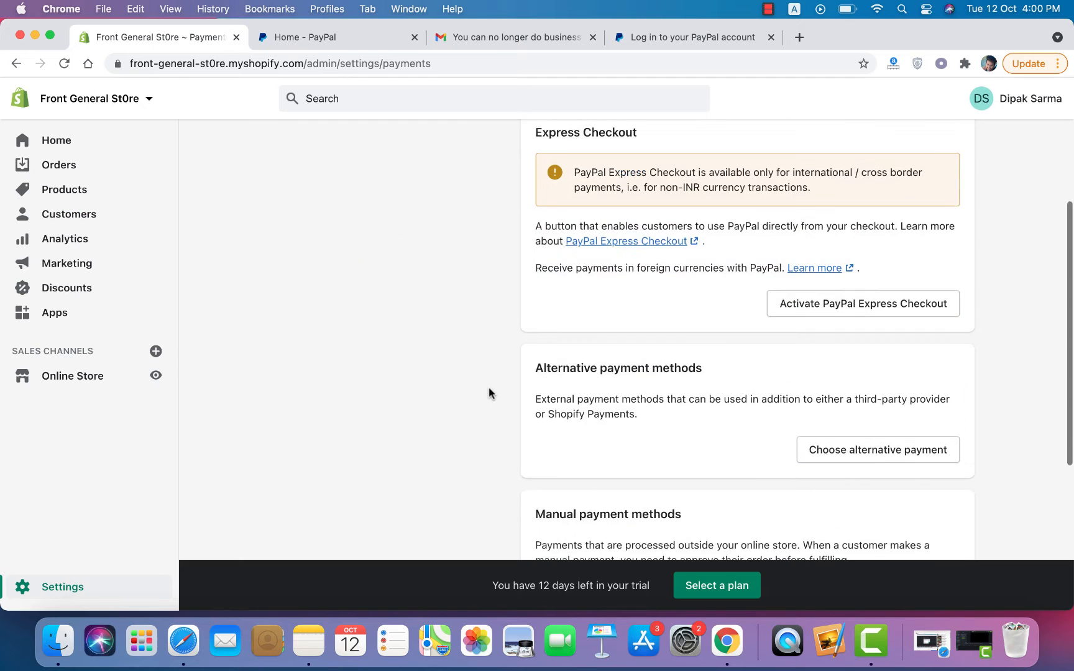
pyautogui.click(837, 312)
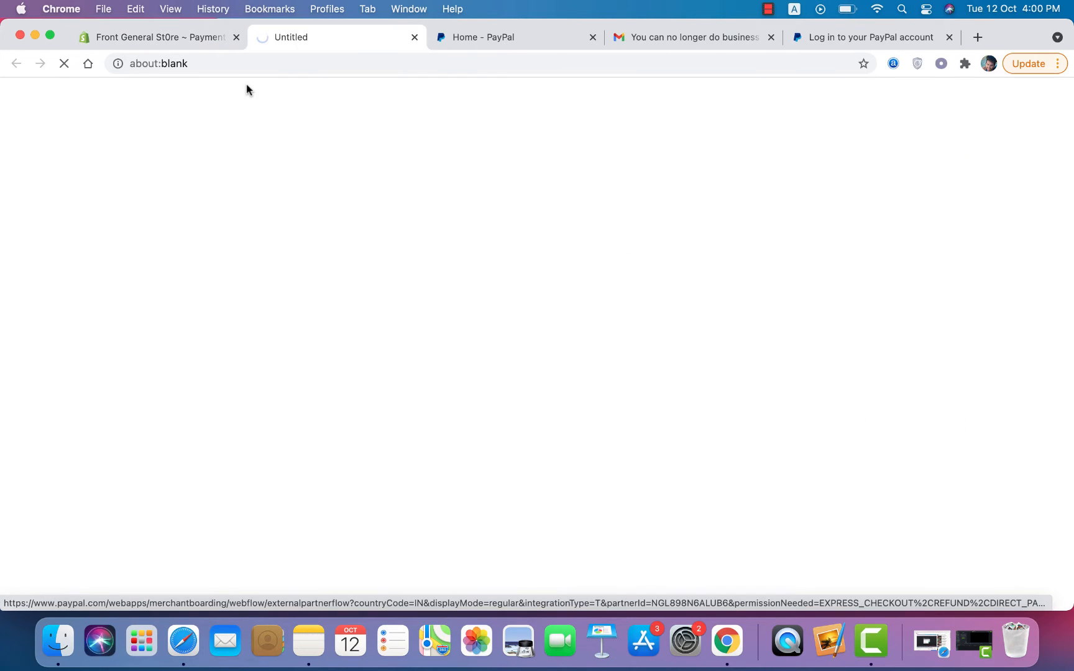
pyautogui.click(180, 39)
pyautogui.click(330, 35)
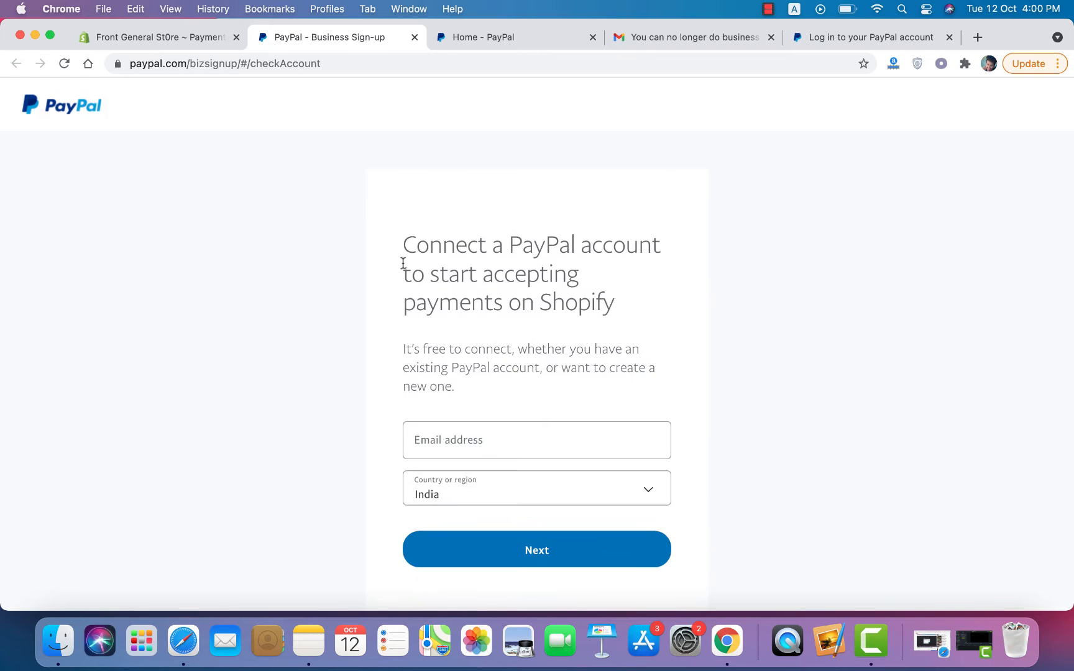
# Step: Enter the PayPal account's email address and start a forgotten-password reset for it
pyautogui.click(476, 443)
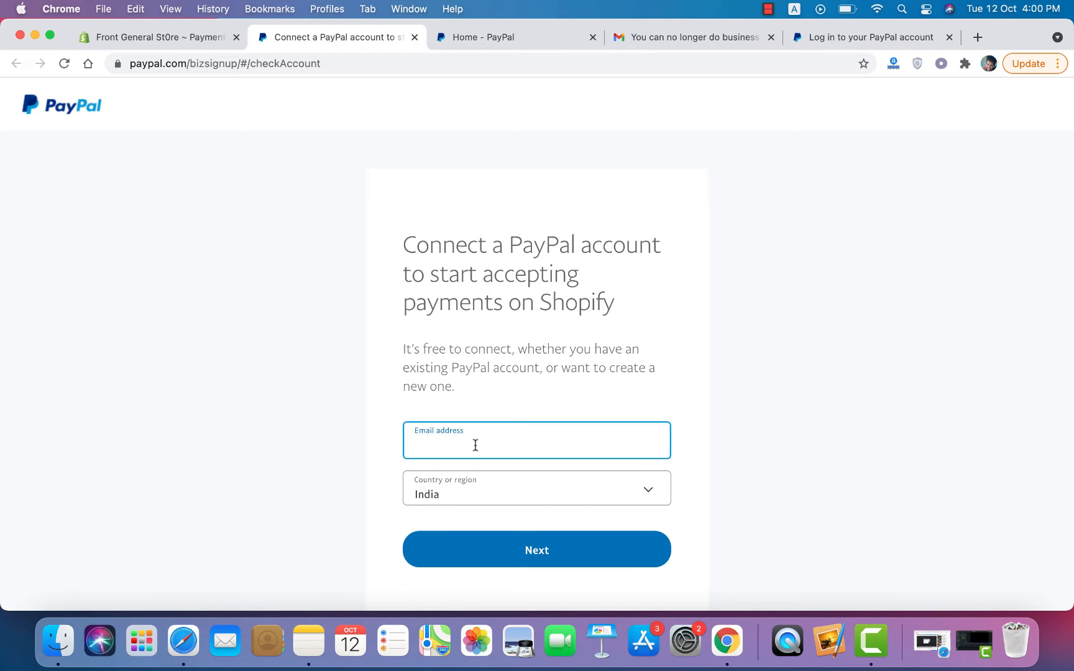
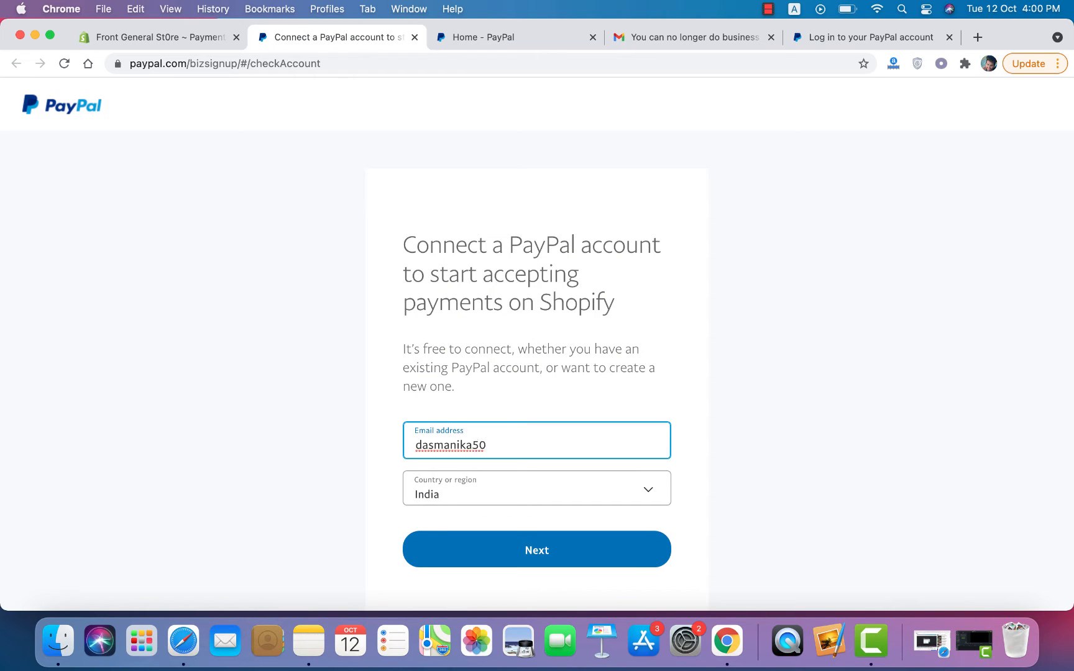
pyautogui.click(521, 550)
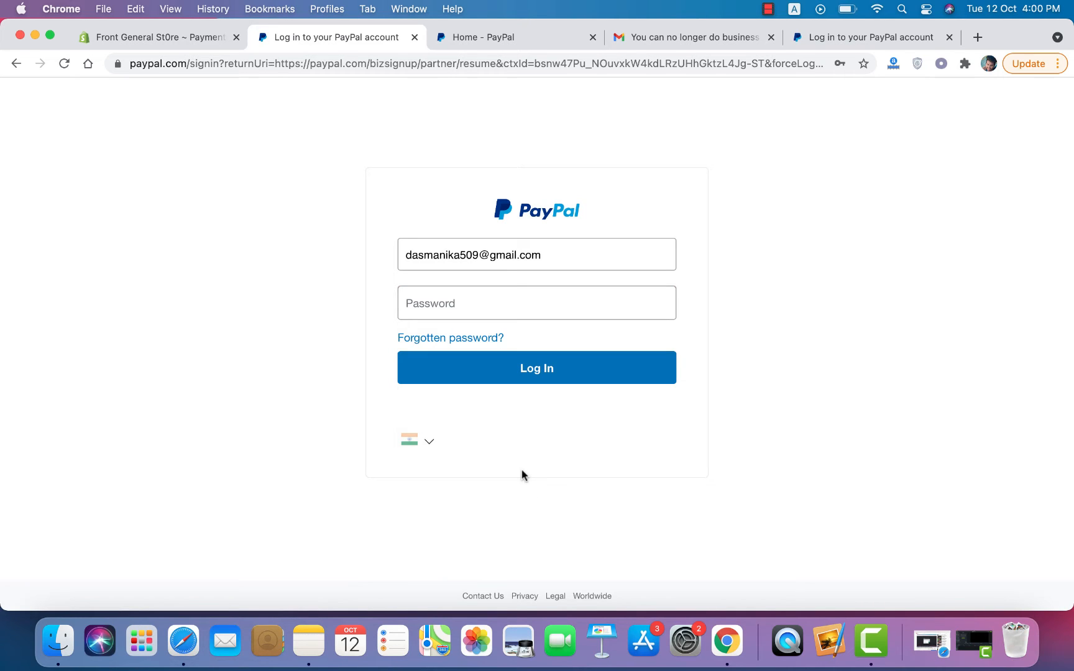
pyautogui.click(463, 343)
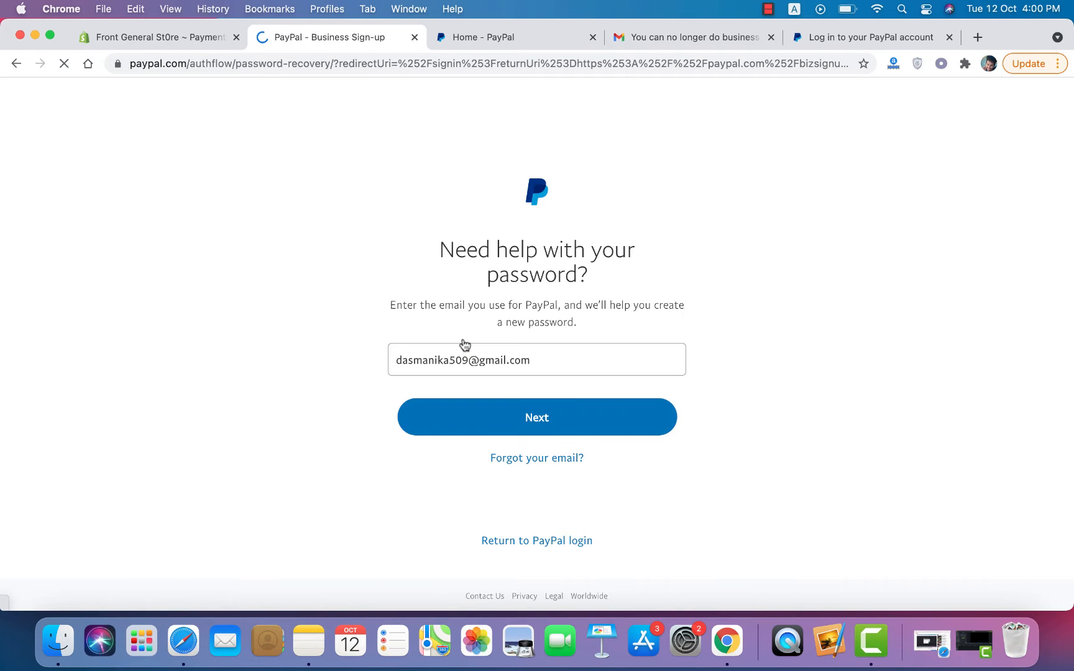
pyautogui.click(579, 410)
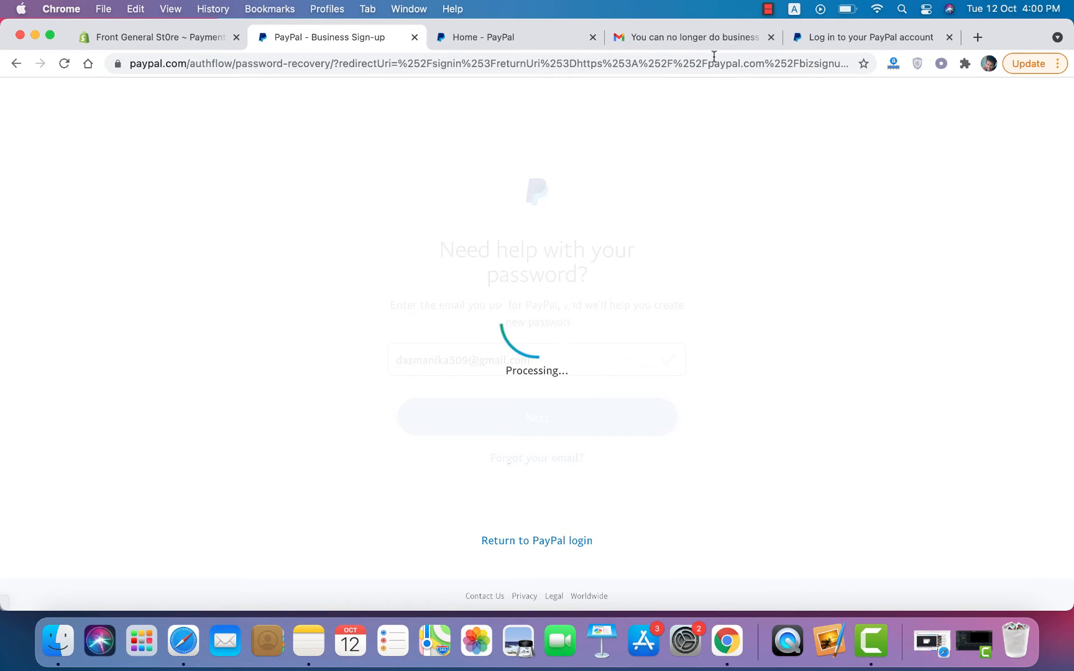
# Step: Check the inbox, then pass PayPal's security check by phone-call verification
pyautogui.moveTo(703, 32); pyautogui.dragTo(541, 39)
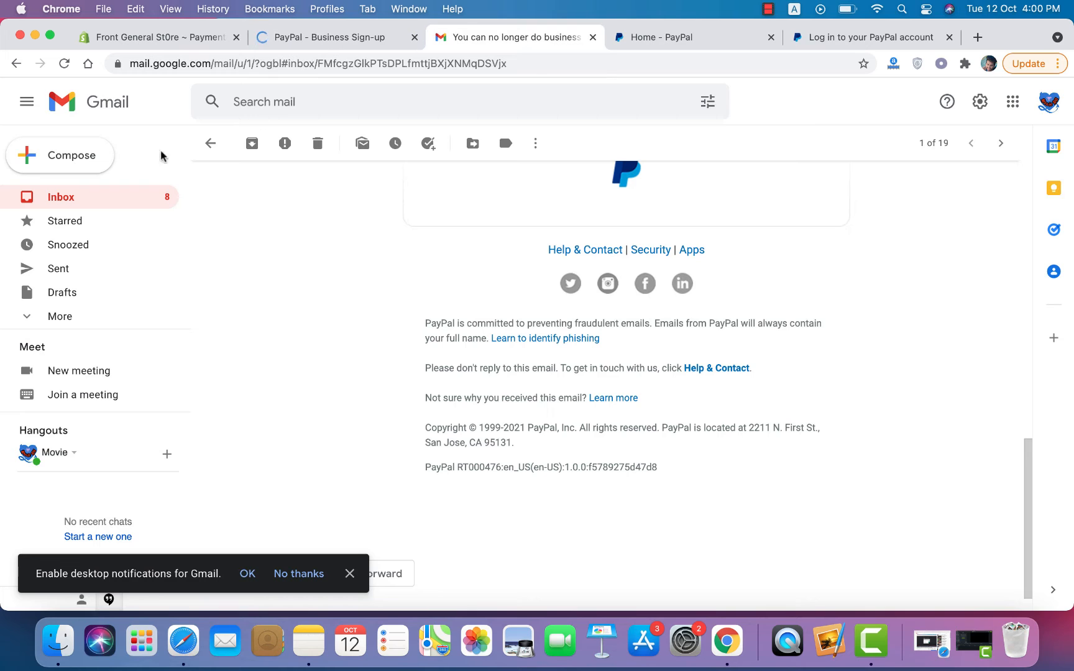
pyautogui.click(213, 143)
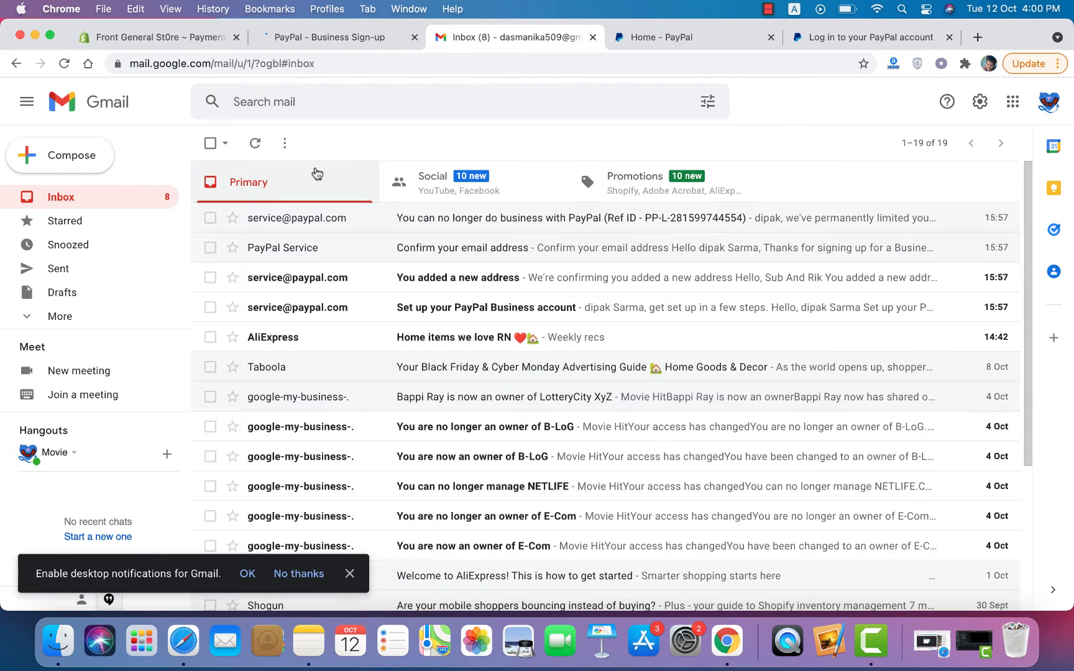
pyautogui.click(260, 147)
pyautogui.click(351, 38)
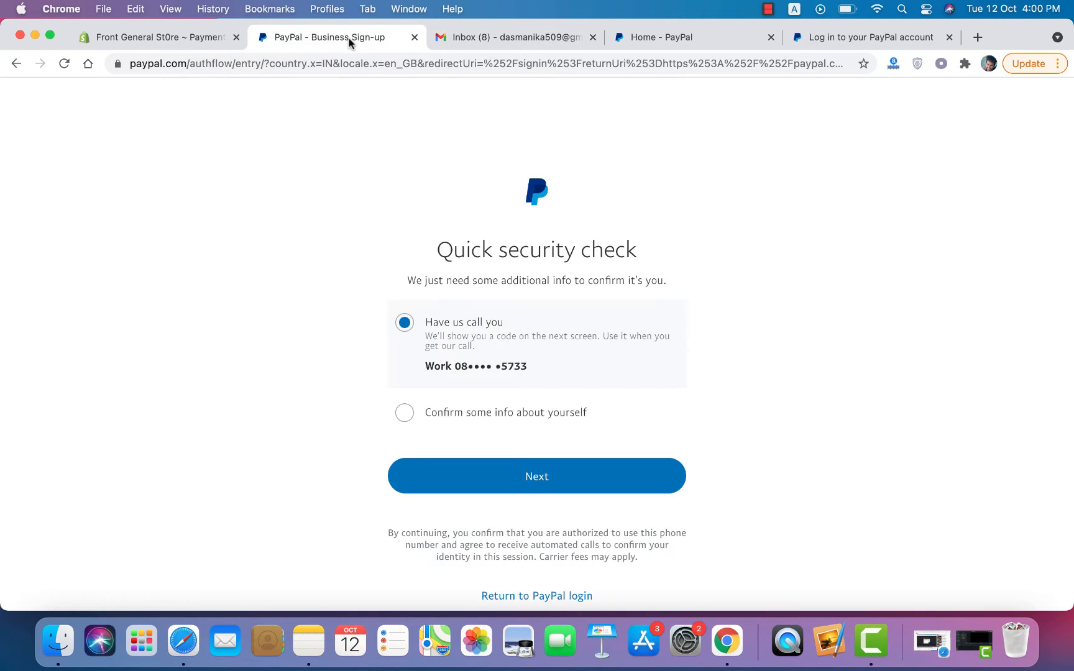
pyautogui.click(528, 465)
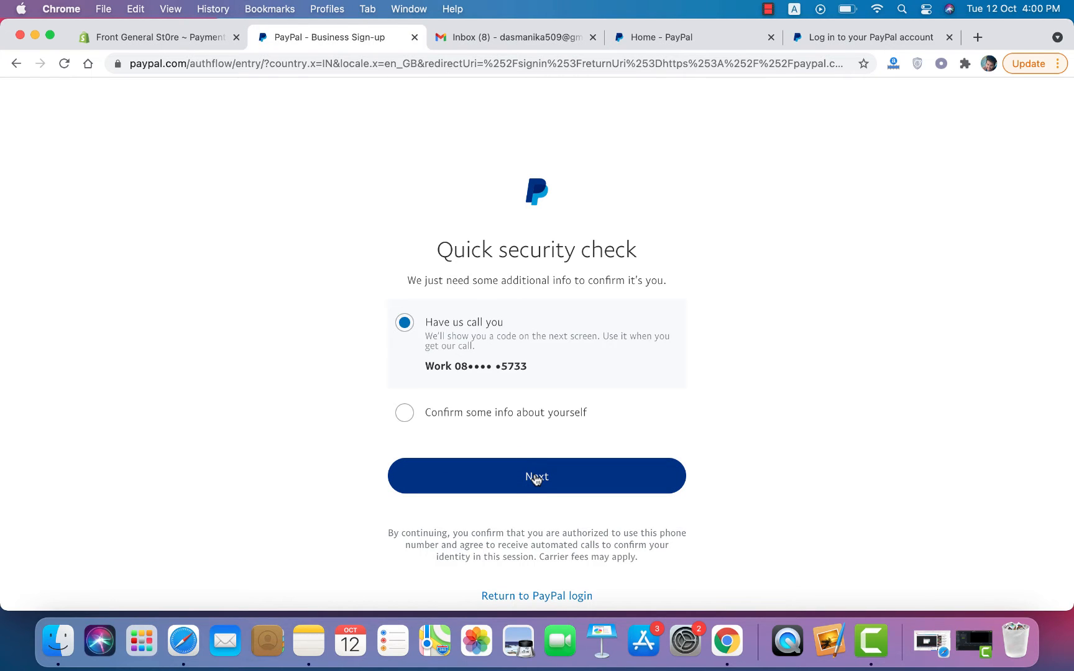
pyautogui.click(536, 478)
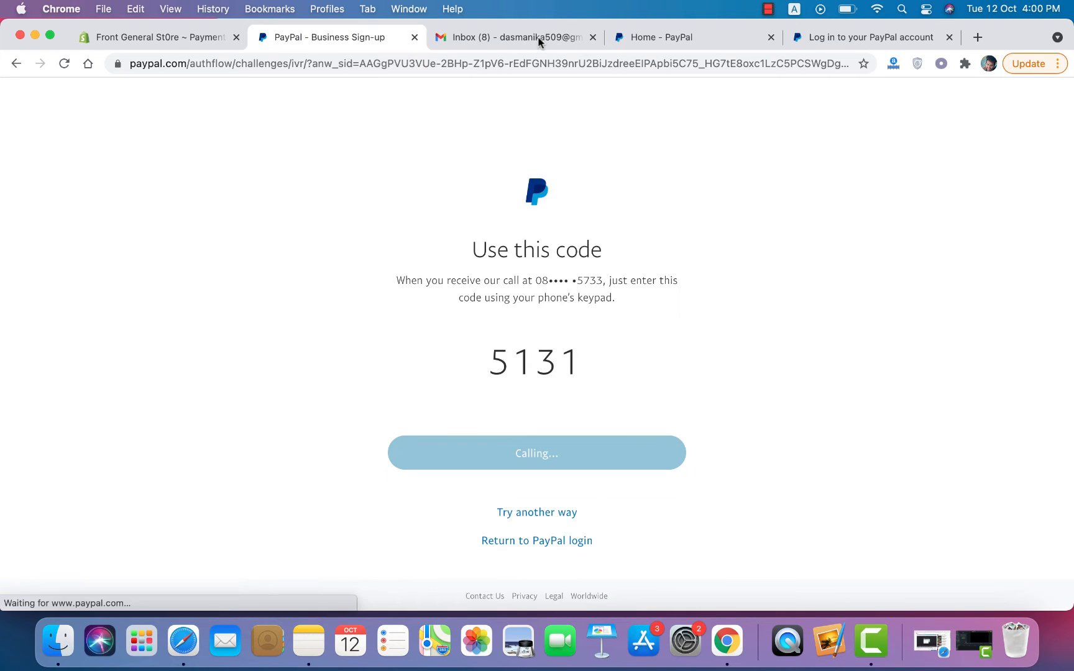
pyautogui.click(530, 39)
pyautogui.click(313, 42)
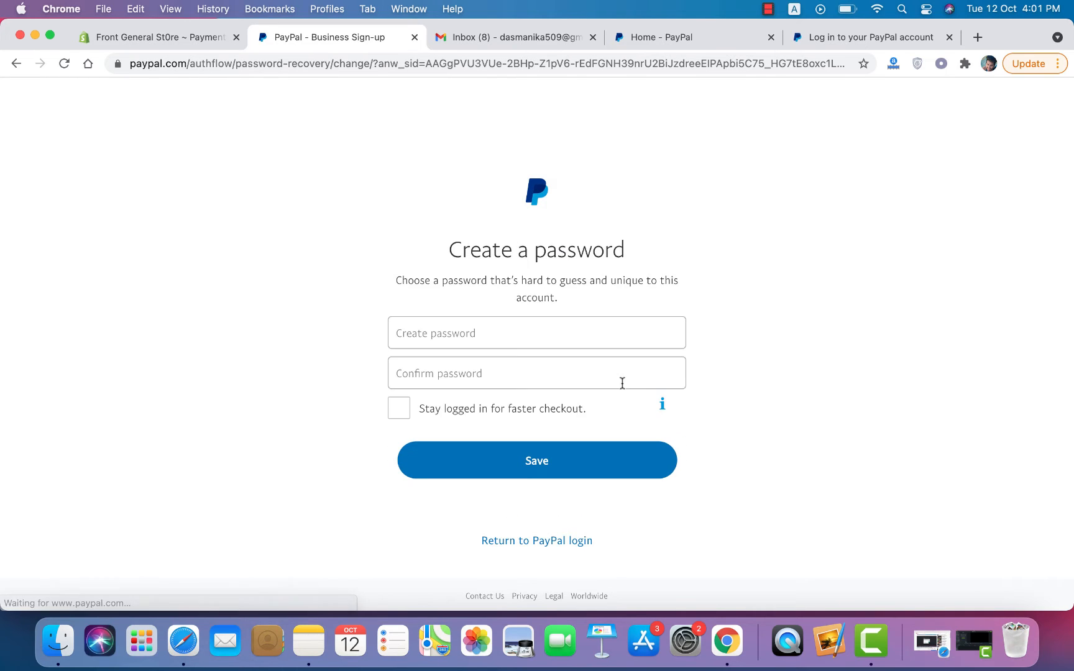
# Step: Enter and confirm a new PayPal password, keep Stay logged in ticked, save, and decline Chrome's update
pyautogui.click(501, 337)
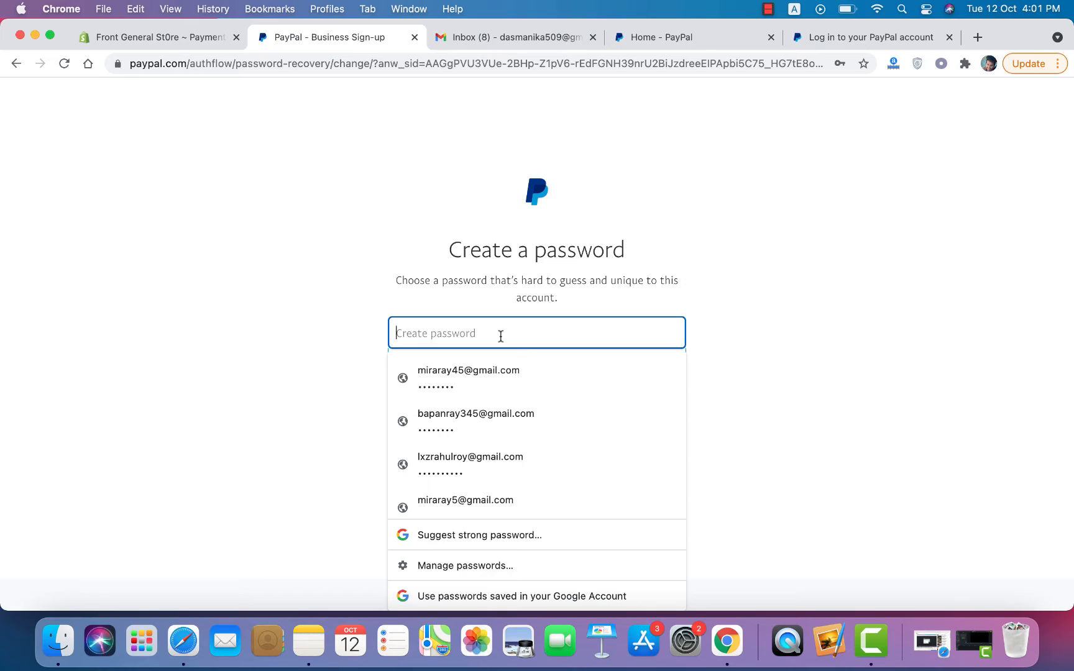
pyautogui.write('aa')
pyautogui.press('Tab')
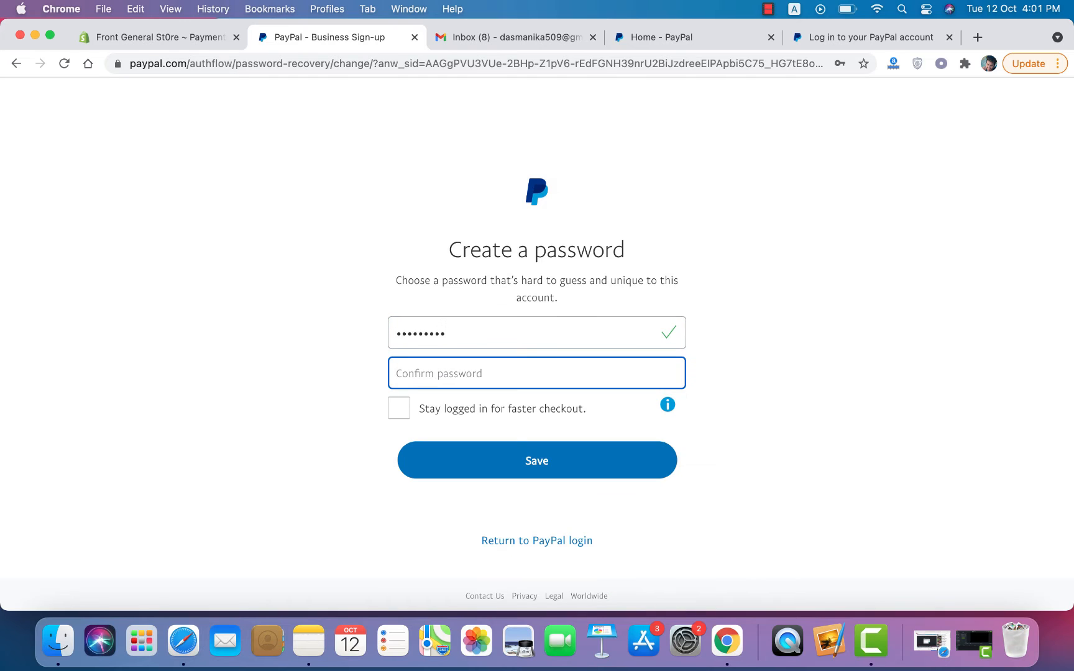
pyautogui.write('aa')
pyautogui.click(399, 410)
pyautogui.click(588, 463)
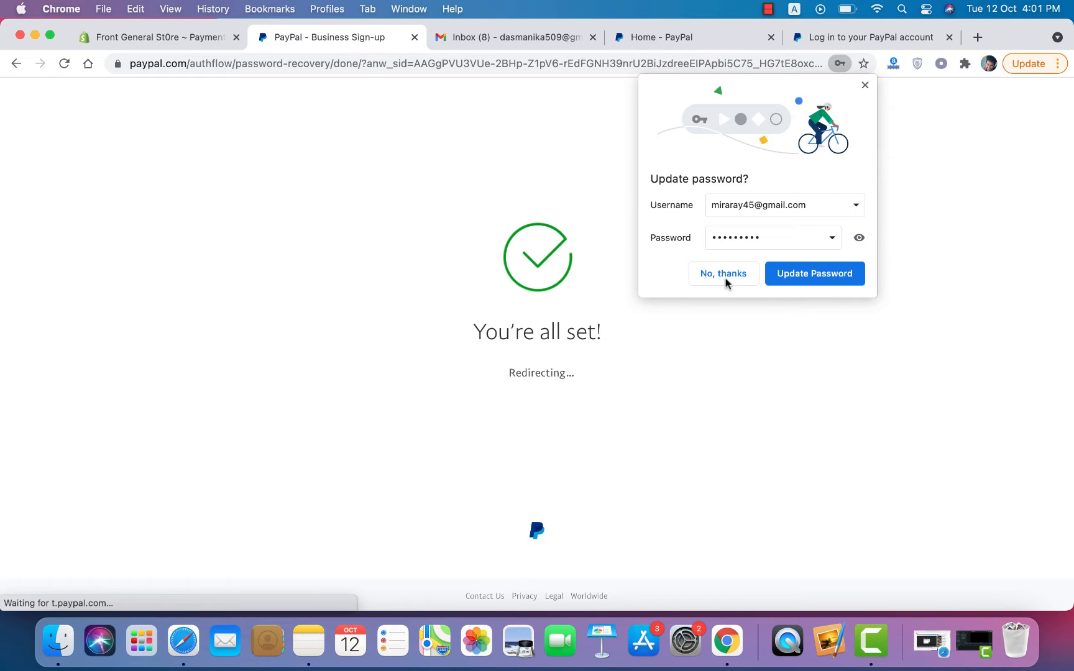
pyautogui.click(723, 278)
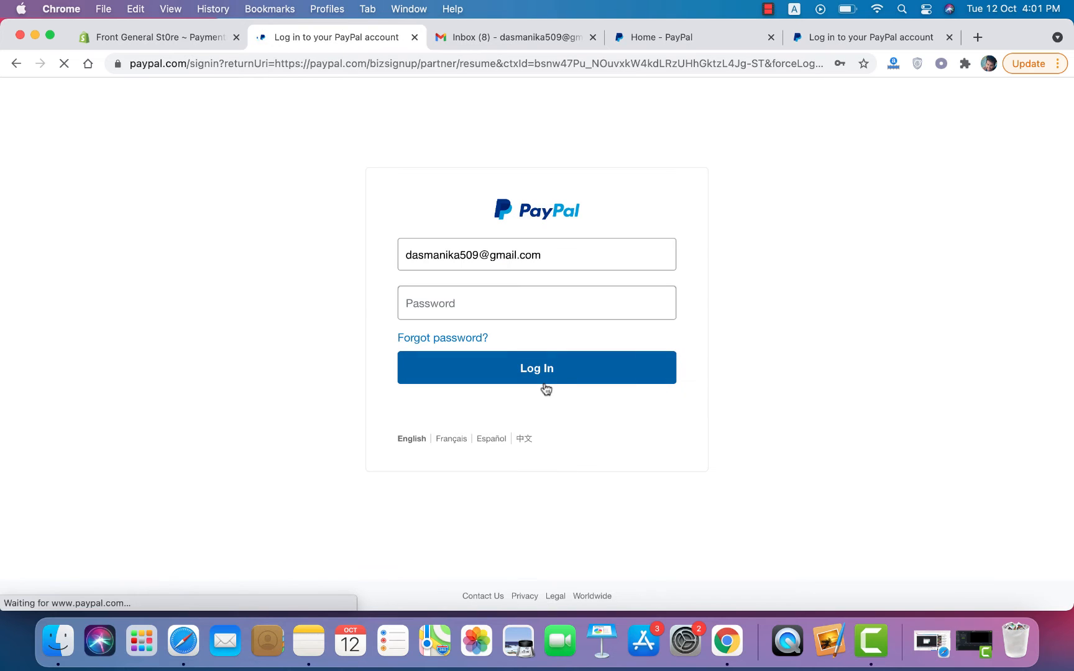
# Step: Log in to PayPal using the newly created password
pyautogui.click(498, 302)
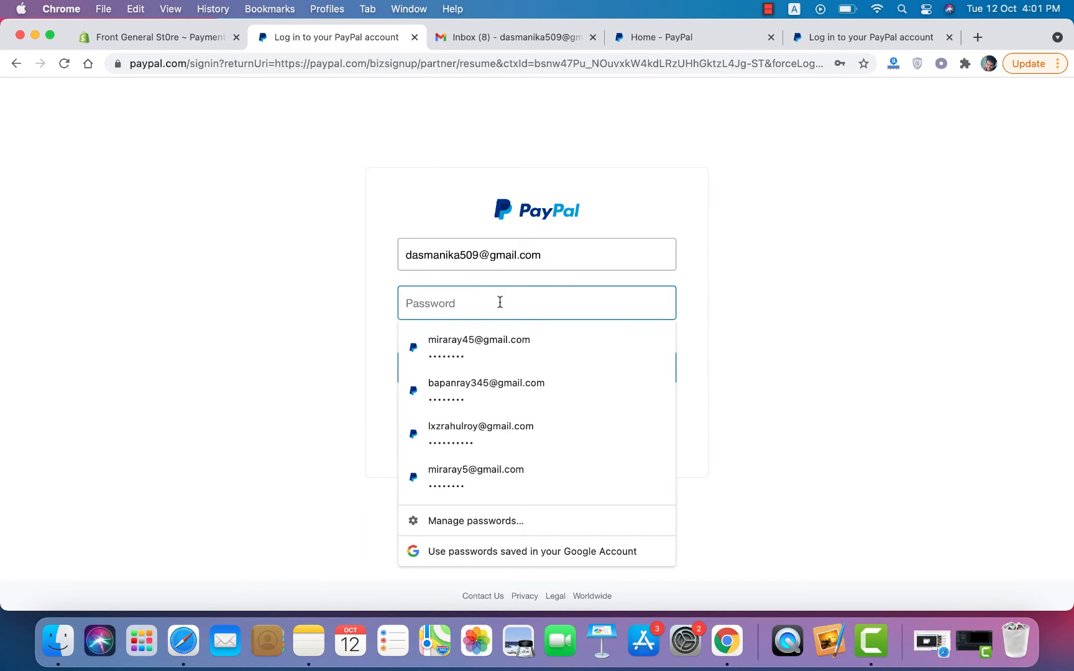
pyautogui.write('••')
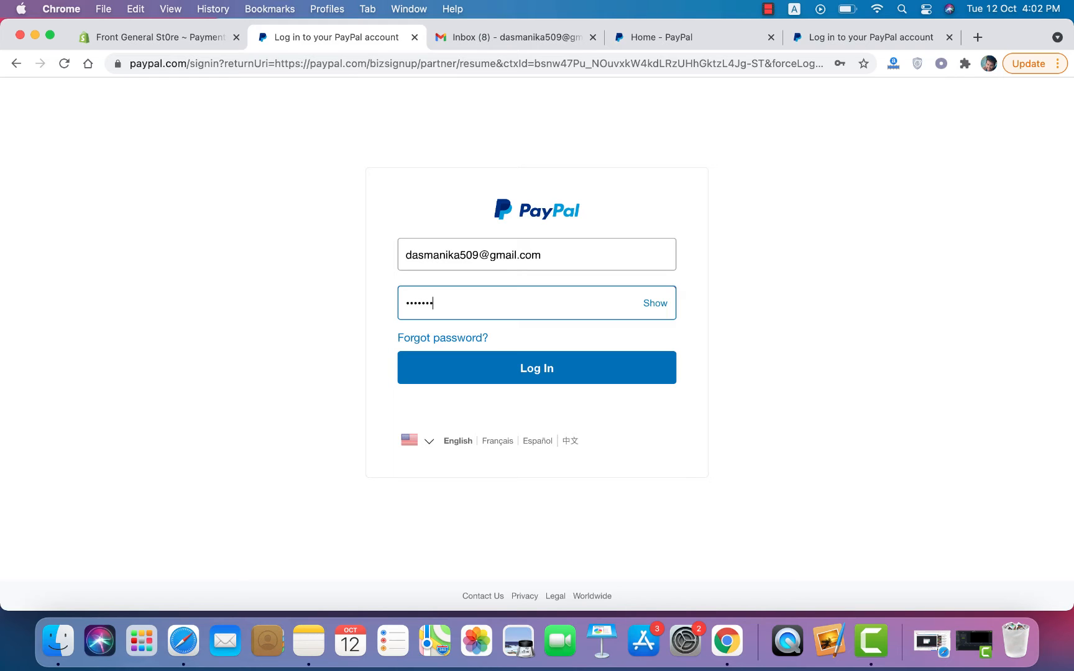
pyautogui.click(547, 367)
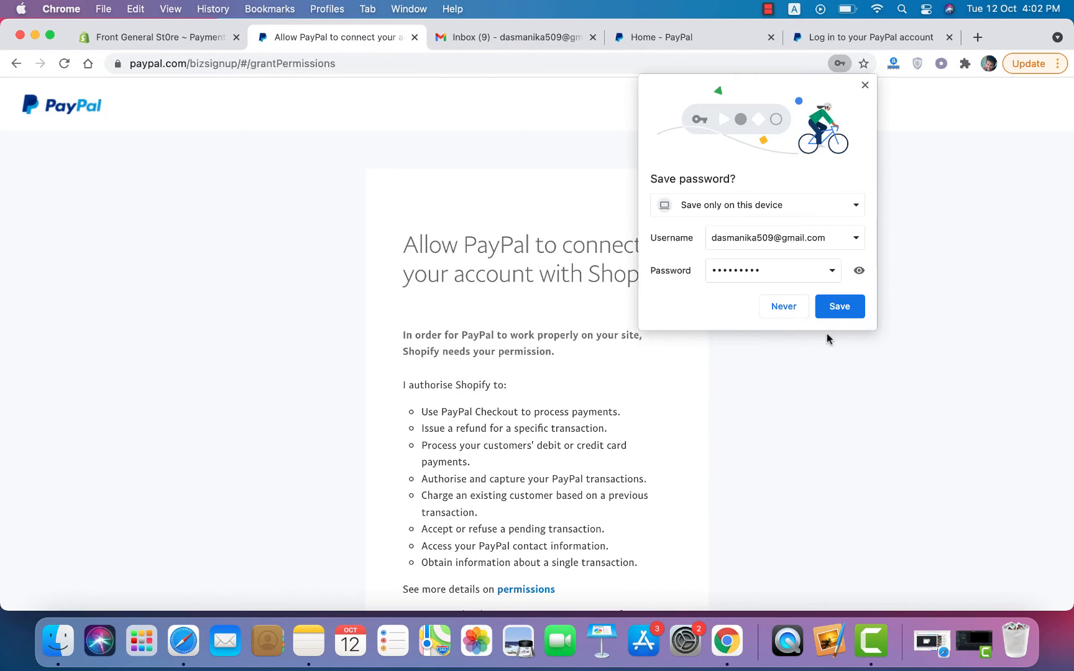
# Step: Save the login in Chrome, click Agree and Connect, then go back to Shopify
pyautogui.click(841, 309)
pyautogui.scroll(-5, 648, 444)
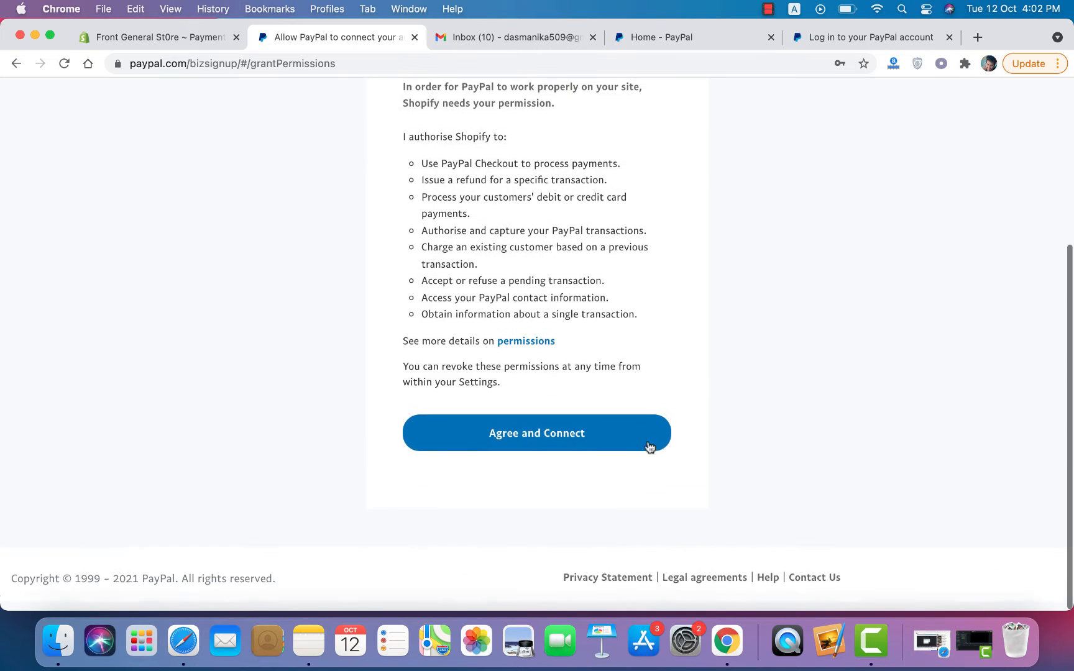
pyautogui.click(527, 446)
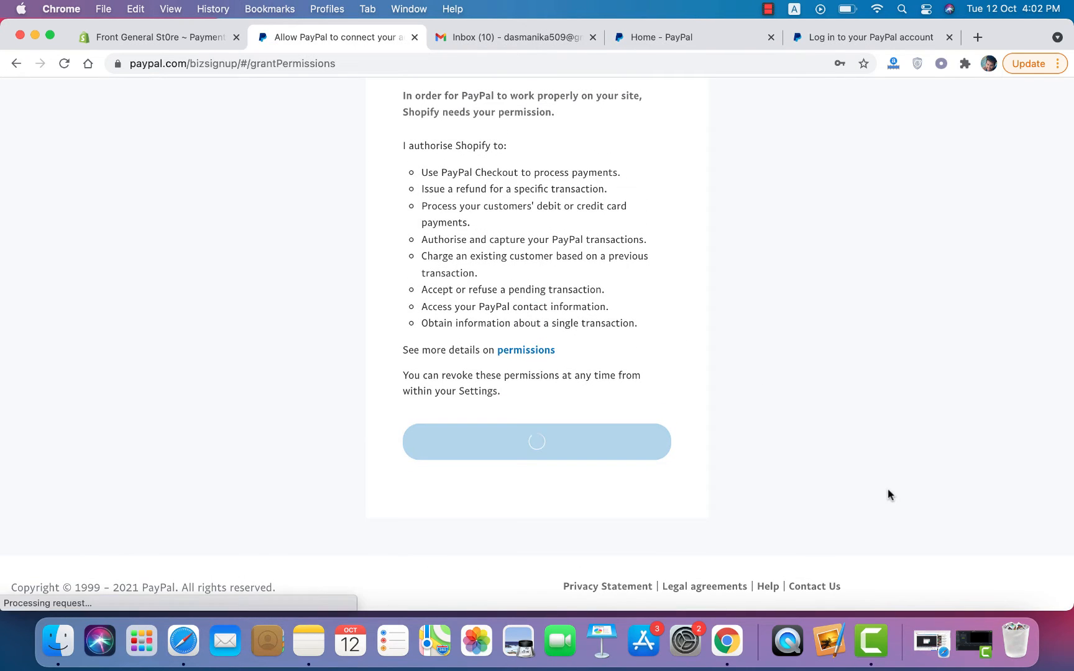
pyautogui.scroll(-3, 604, 509)
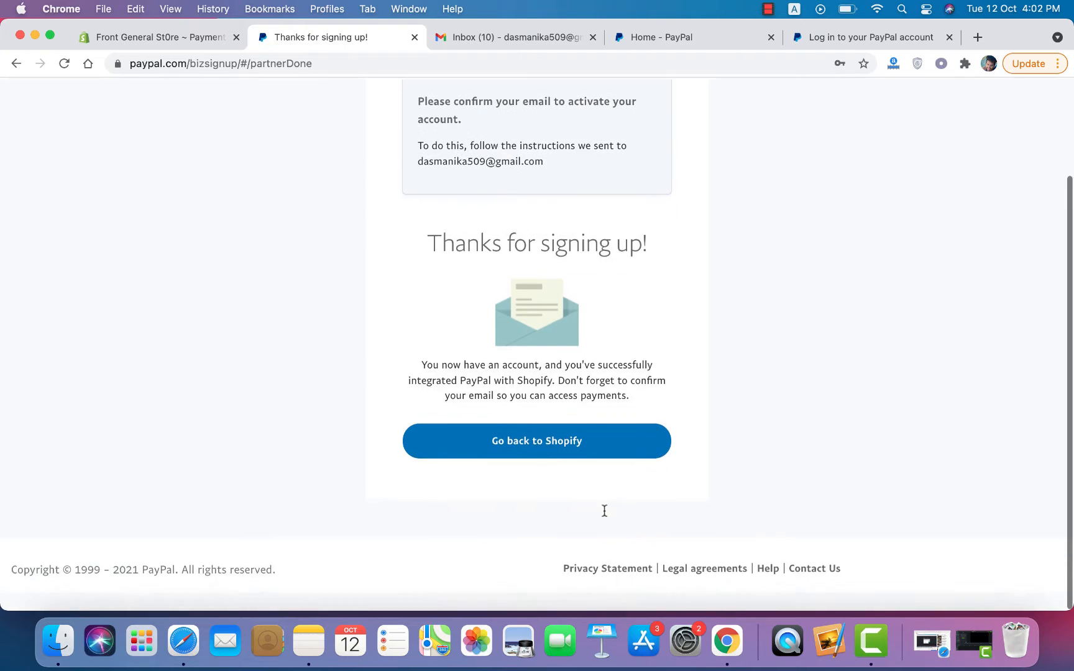
pyautogui.click(552, 459)
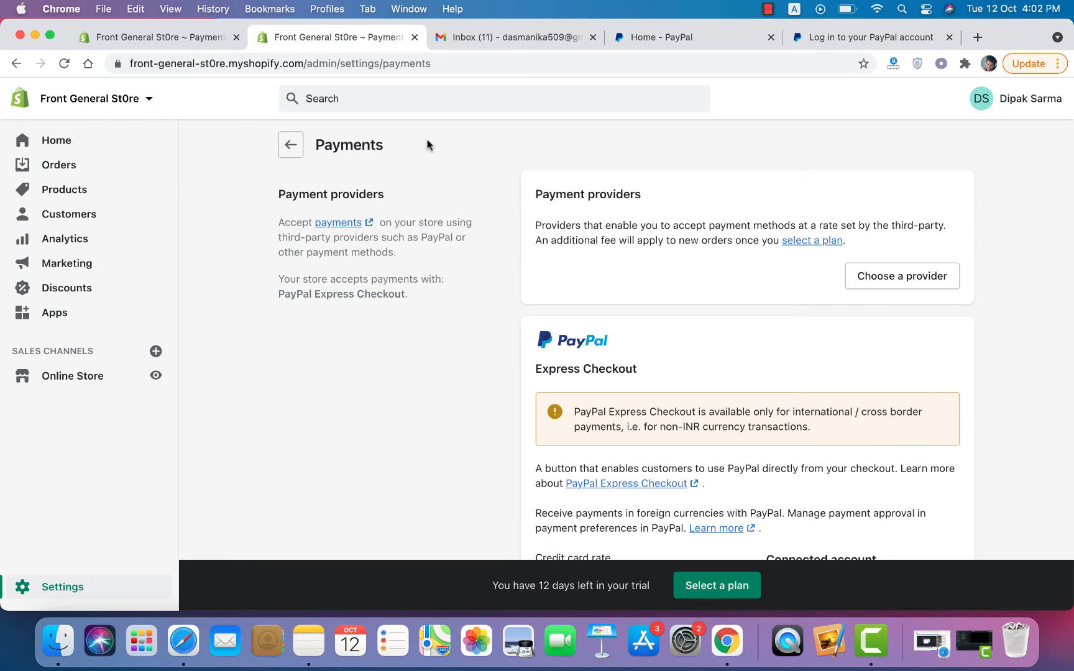
# Step: Check the Connected account on the Payments page, then preview the Online Store in a new tab
pyautogui.scroll(-5, 428, 144)
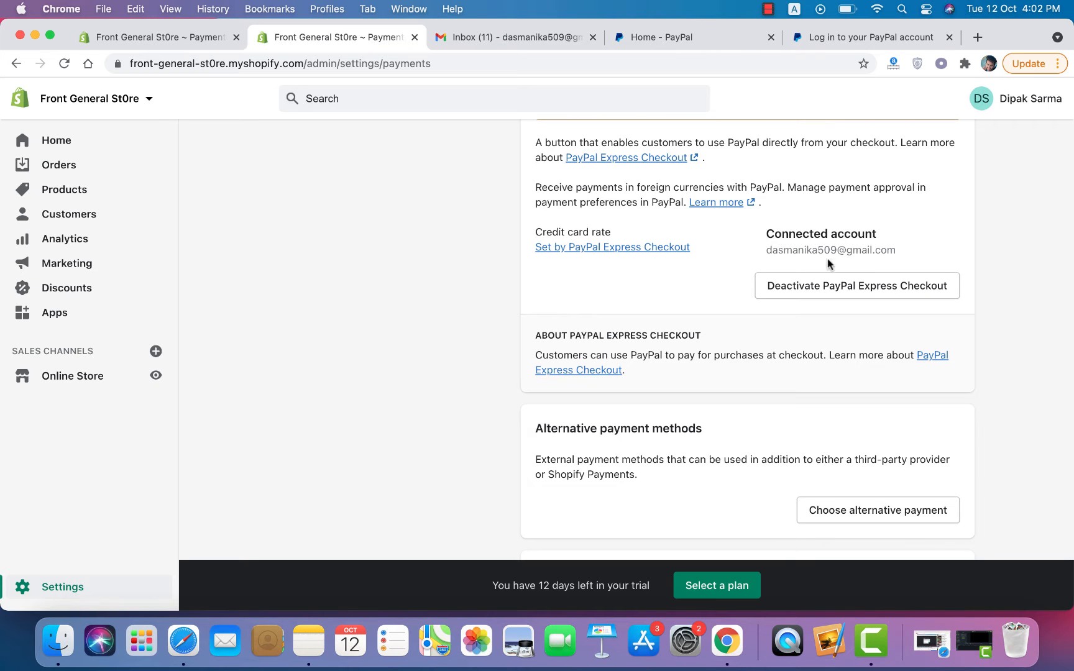
pyautogui.scroll(5, 360, 390)
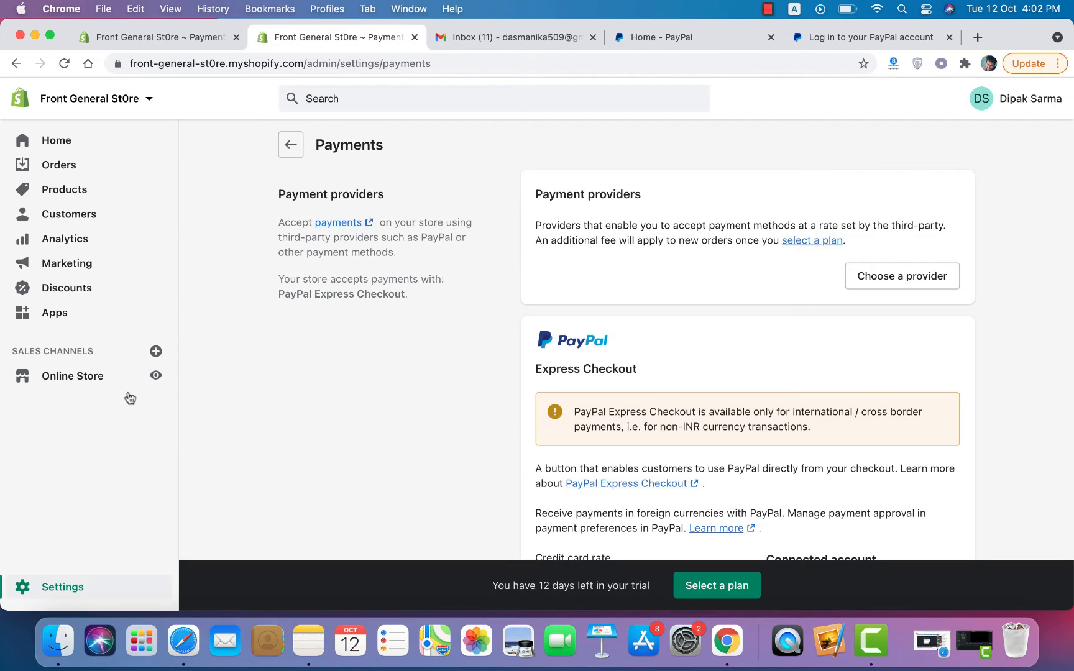
pyautogui.click(156, 375)
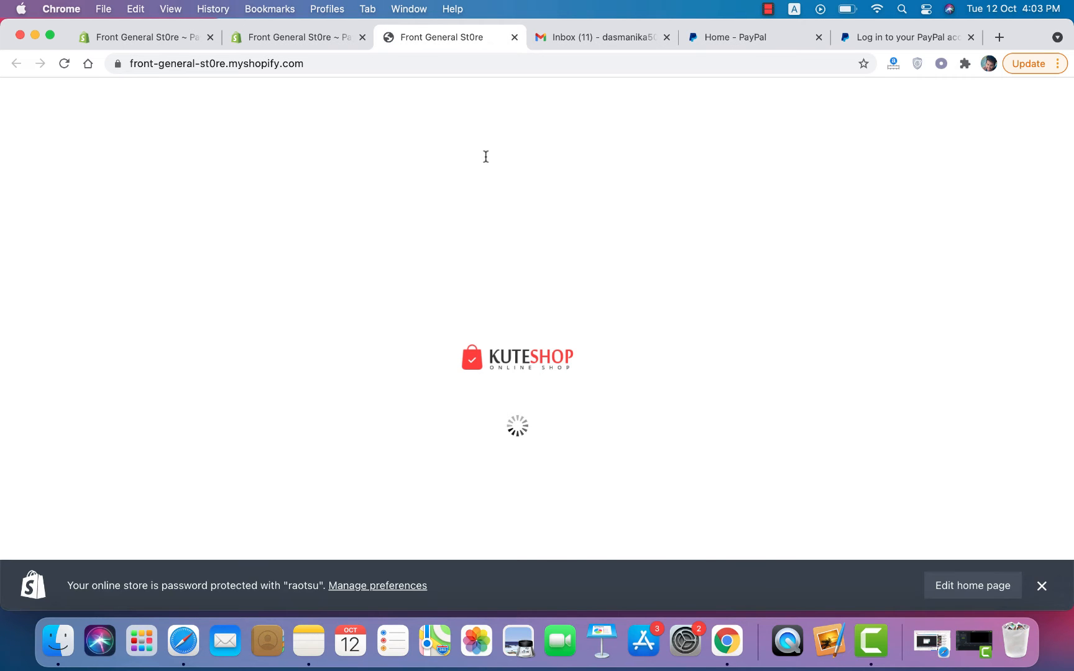
# Step: Add the Lavender XS polo shirt ($1,620.62) to the cart and view the cart
pyautogui.scroll(-10, 535, 348)
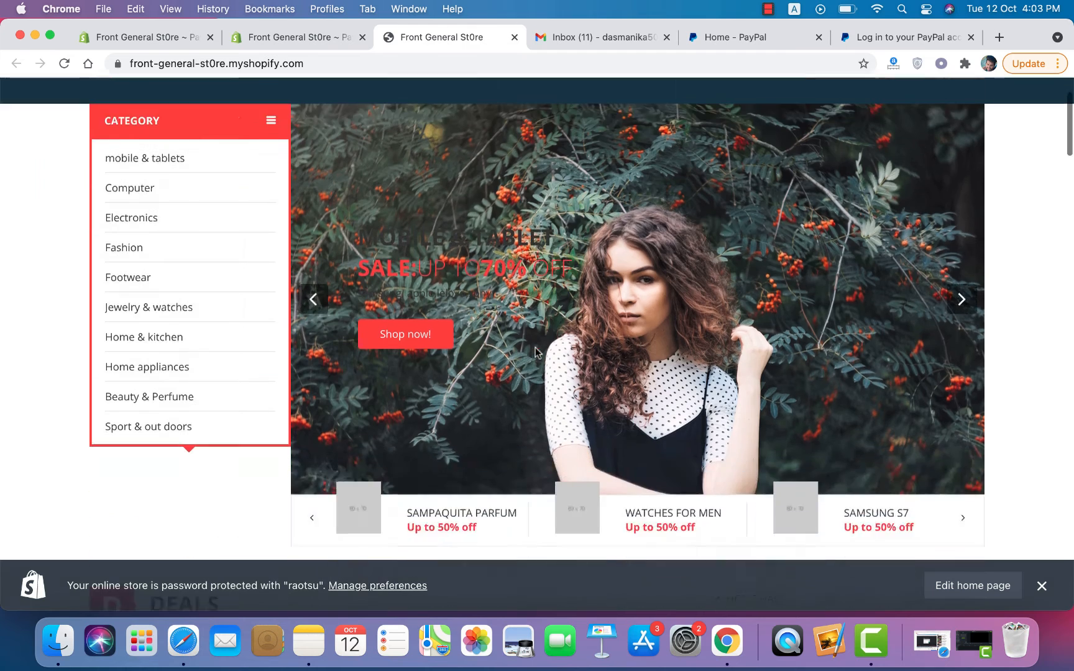
pyautogui.scroll(3, 535, 352)
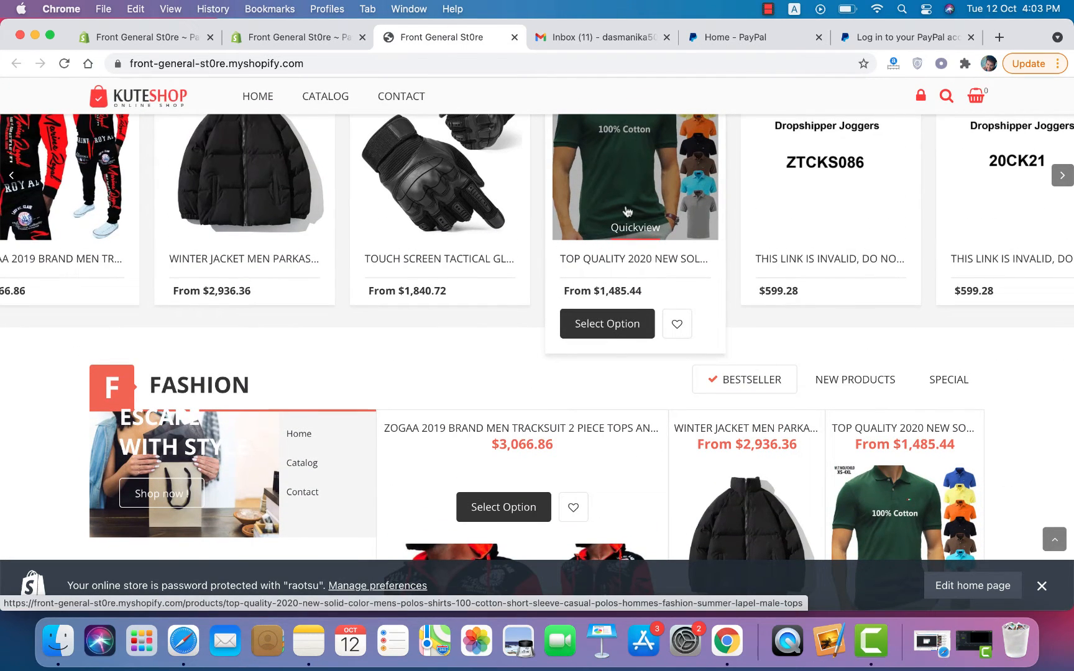
pyautogui.click(628, 211)
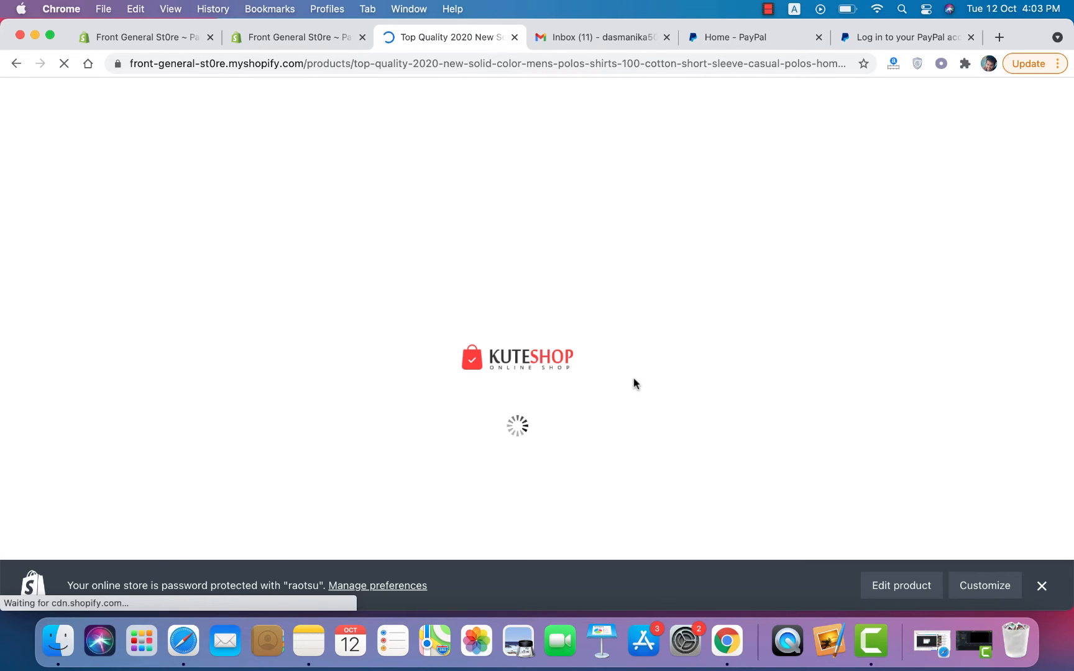
pyautogui.scroll(-10, 633, 378)
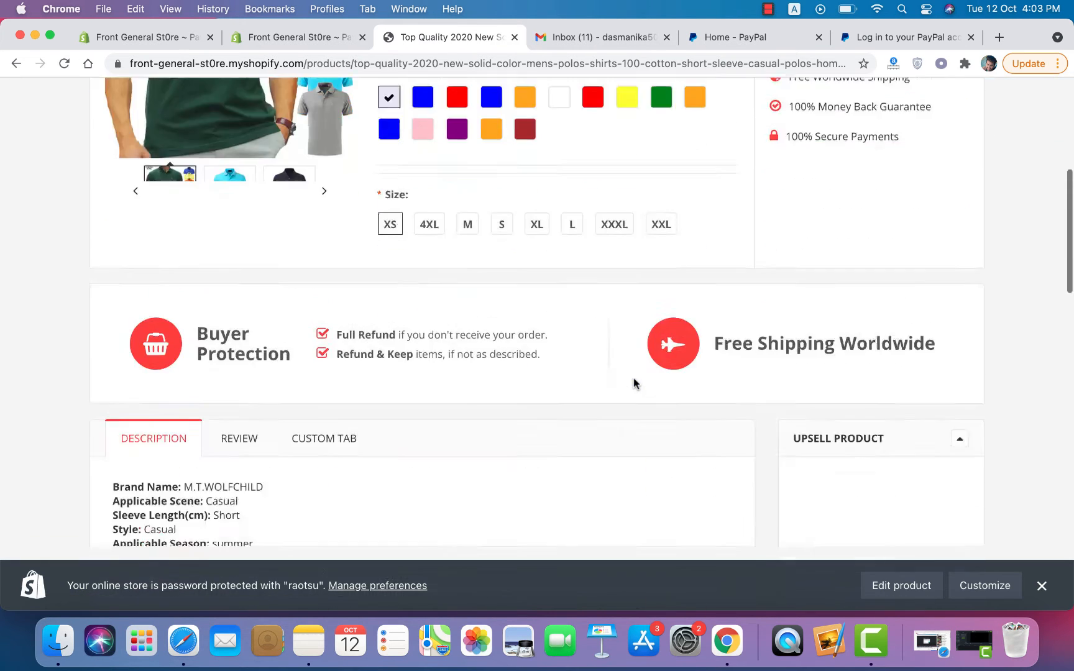
pyautogui.scroll(10, 633, 378)
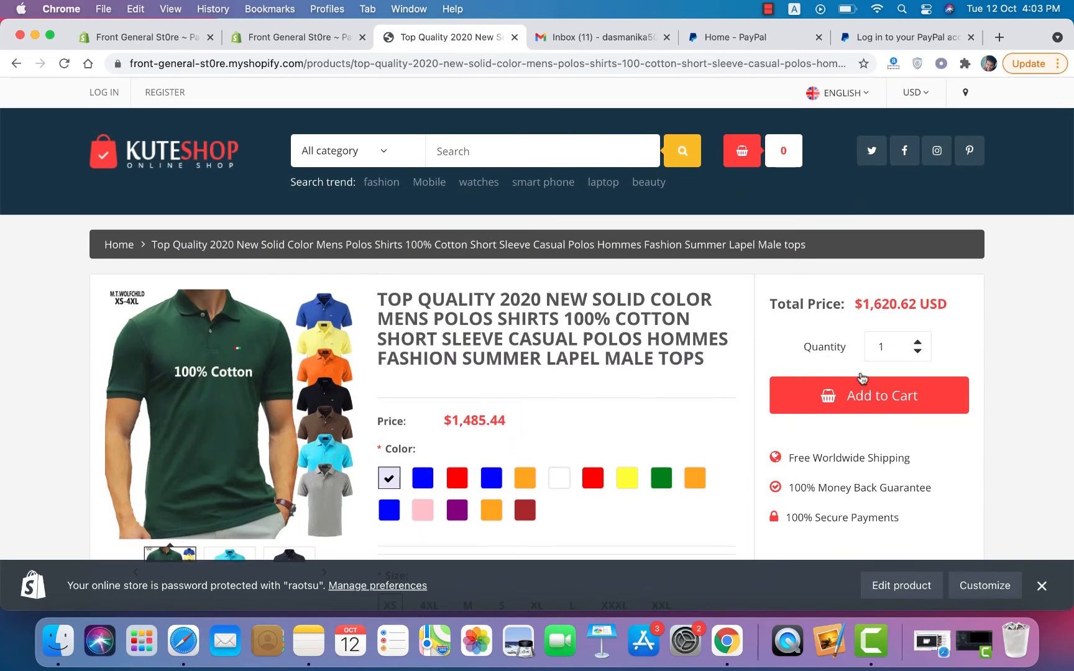
pyautogui.click(862, 399)
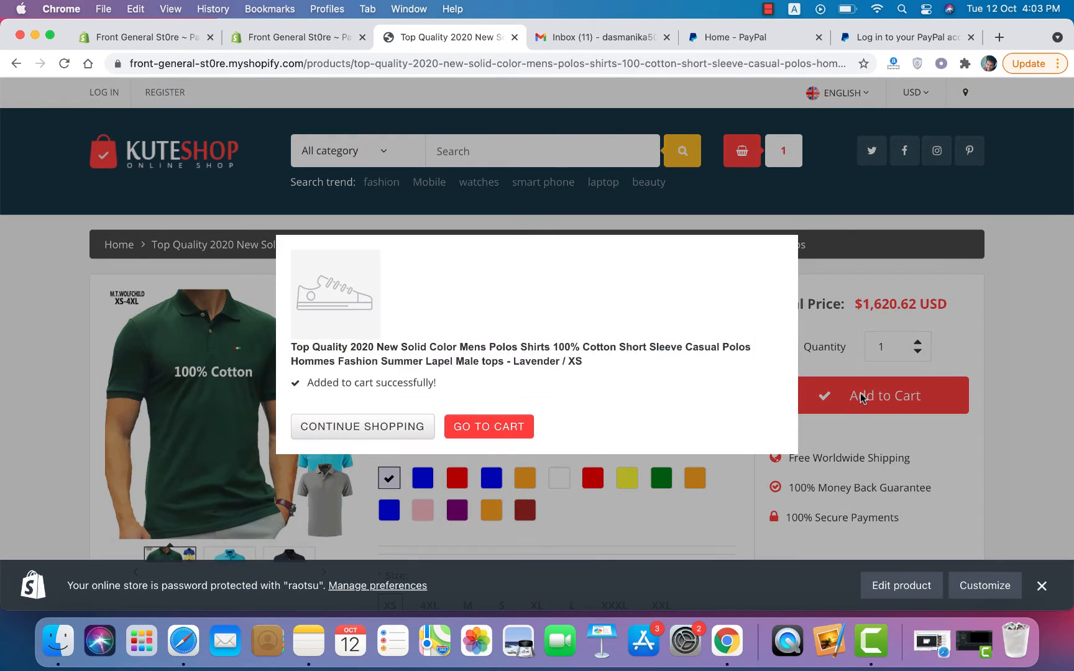
pyautogui.click(491, 433)
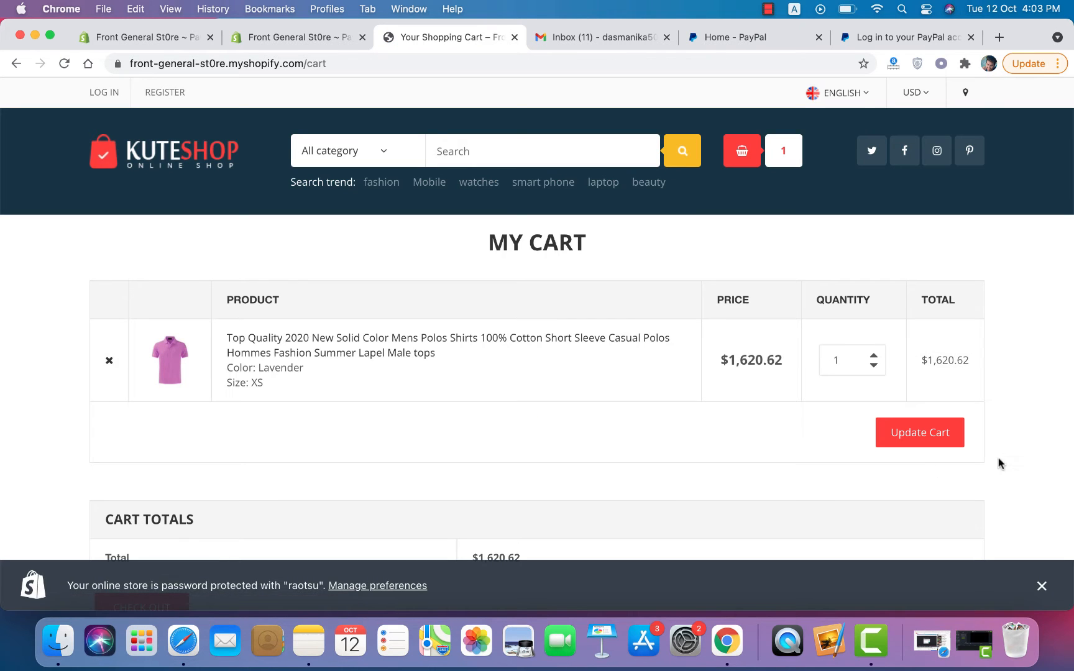
pyautogui.click(923, 433)
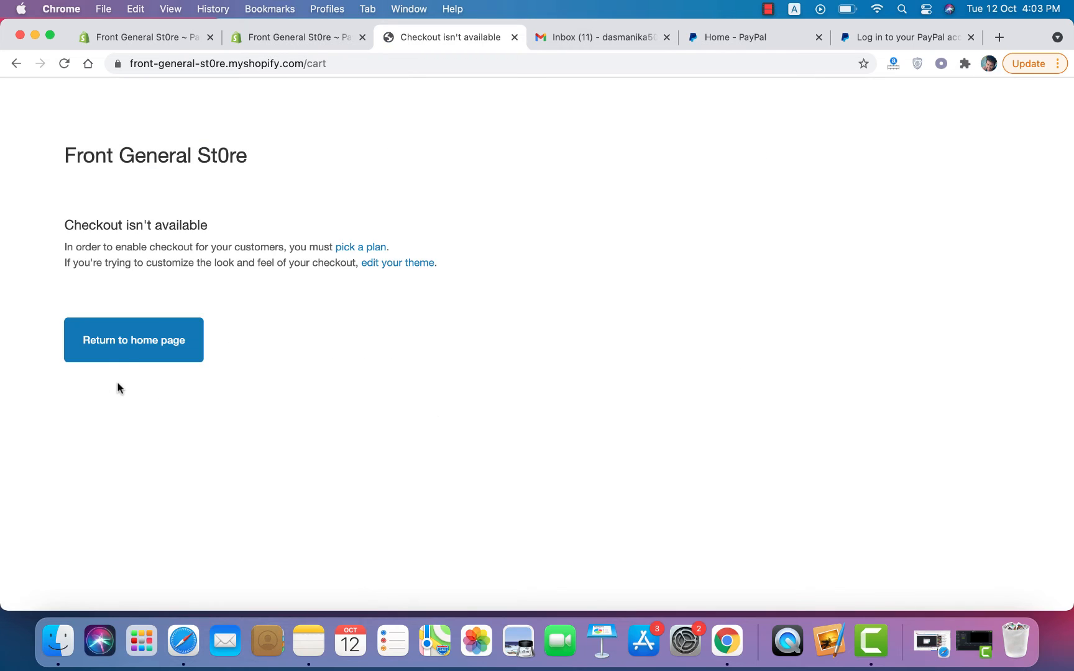
# Step: From the home page, add the Rose Red XXL ZOGAA tracksuit ($3,066.86) to the cart and view it
pyautogui.click(126, 358)
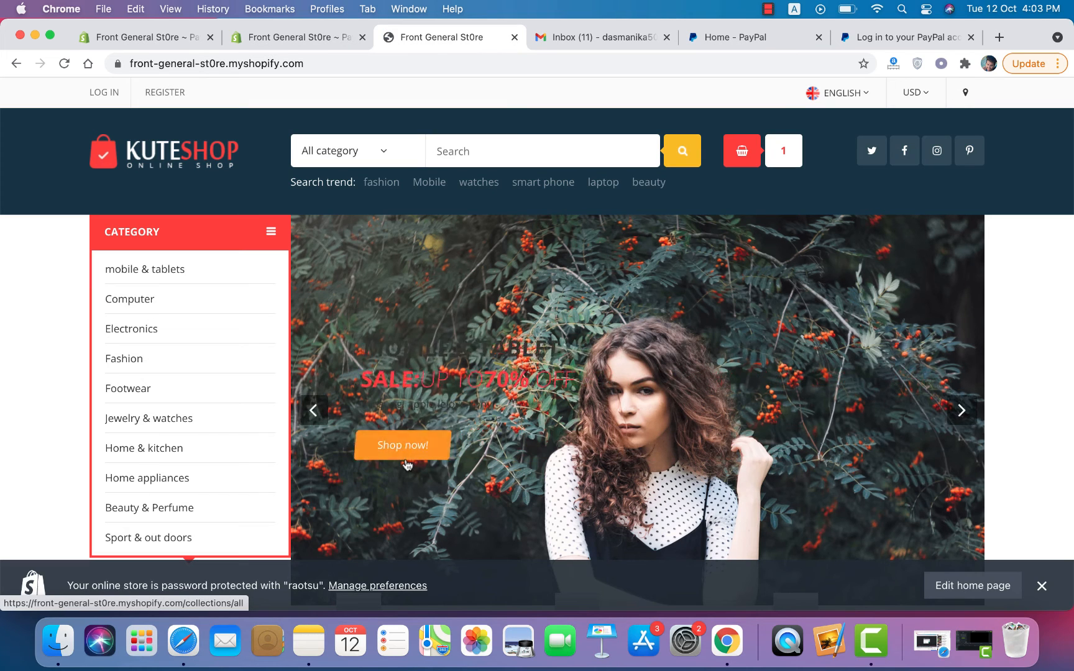
pyautogui.scroll(-15, 731, 398)
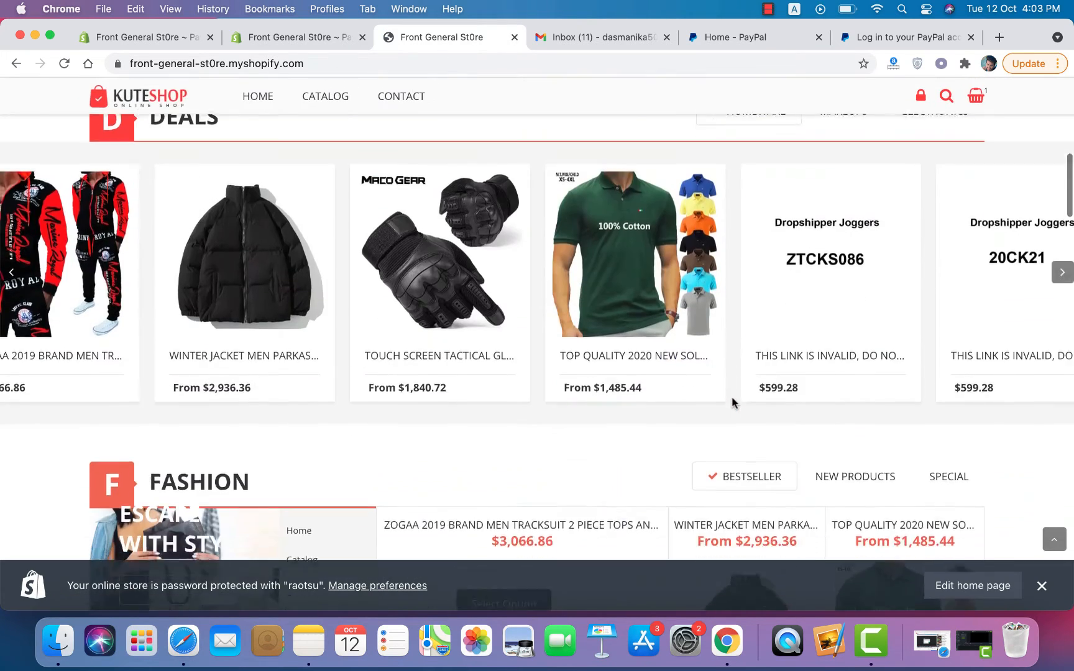
pyautogui.scroll(5, 732, 403)
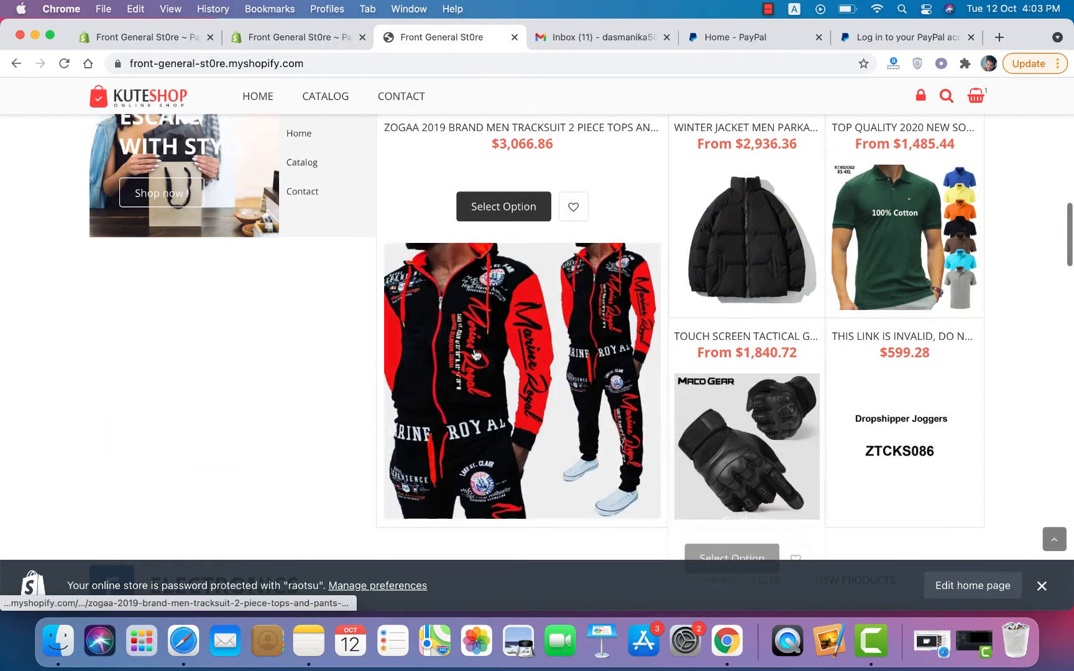
pyautogui.click(476, 356)
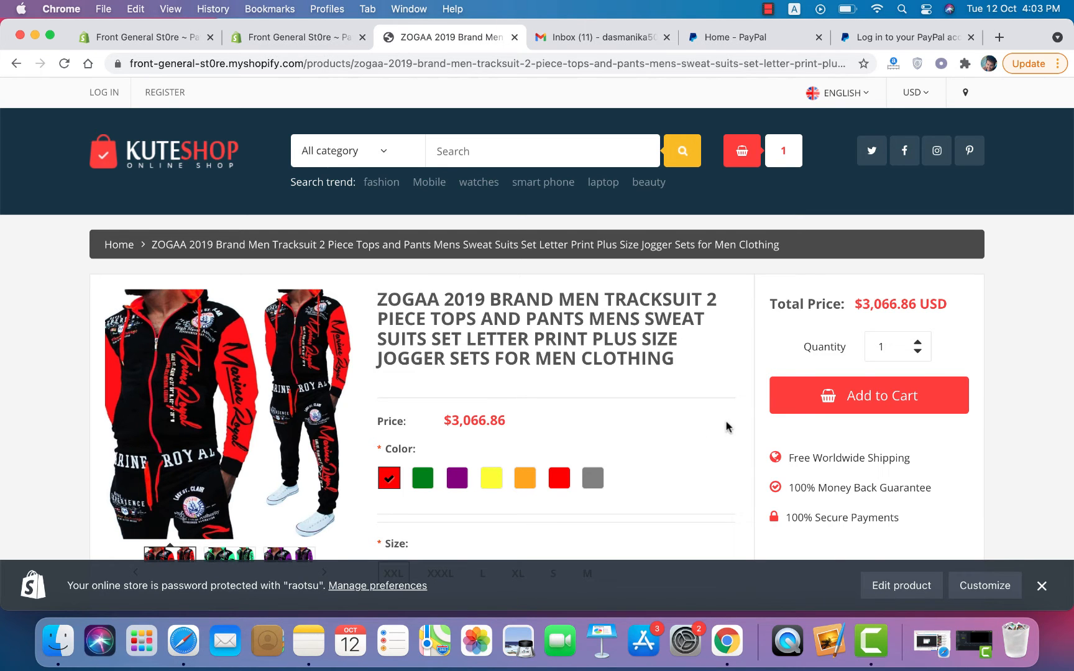
pyautogui.scroll(-10, 727, 427)
pyautogui.scroll(10, 727, 428)
pyautogui.click(831, 405)
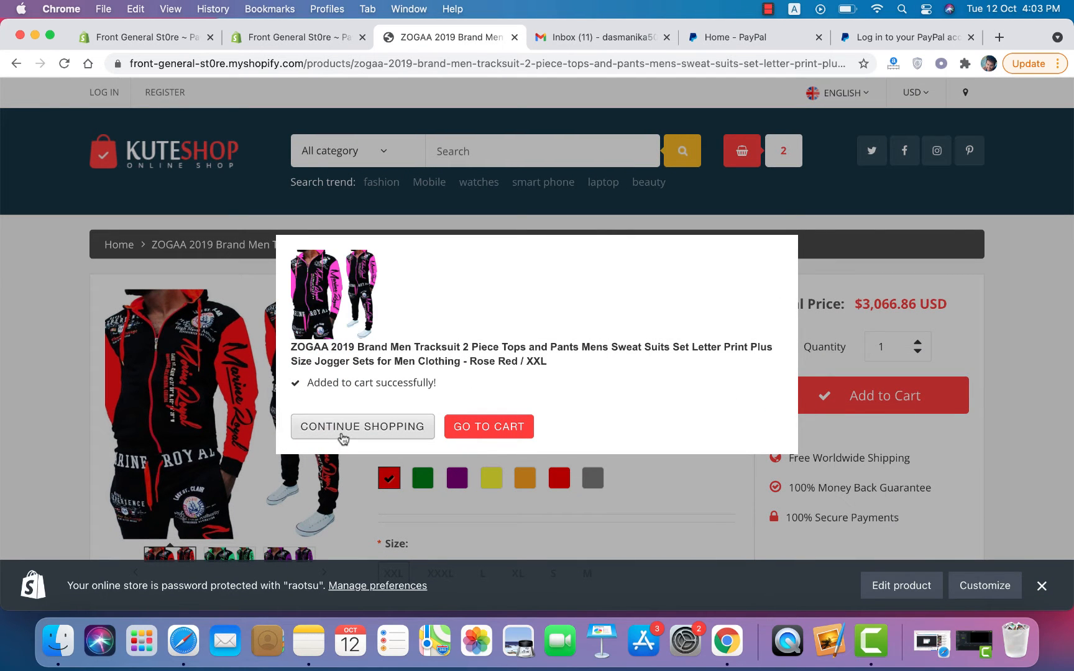
pyautogui.click(495, 433)
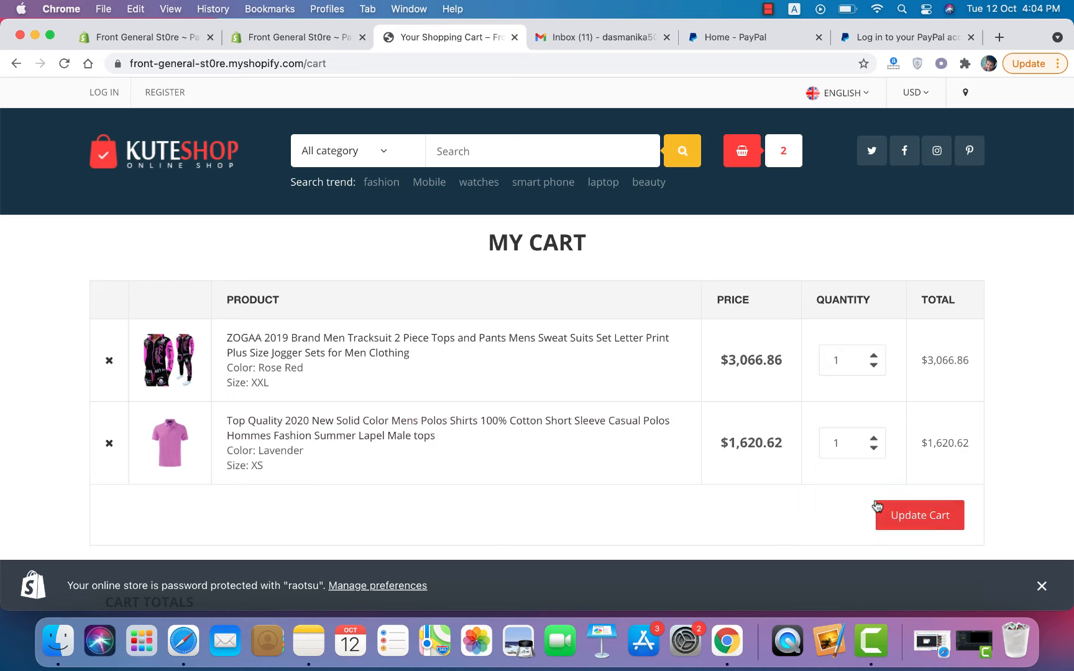
# Step: Update the $4,687.48 cart and check out, reaching 'Checkout isn't available' until a plan is picked
pyautogui.click(890, 516)
pyautogui.scroll(-10, 594, 370)
pyautogui.scroll(8, 593, 370)
pyautogui.scroll(-1, 593, 370)
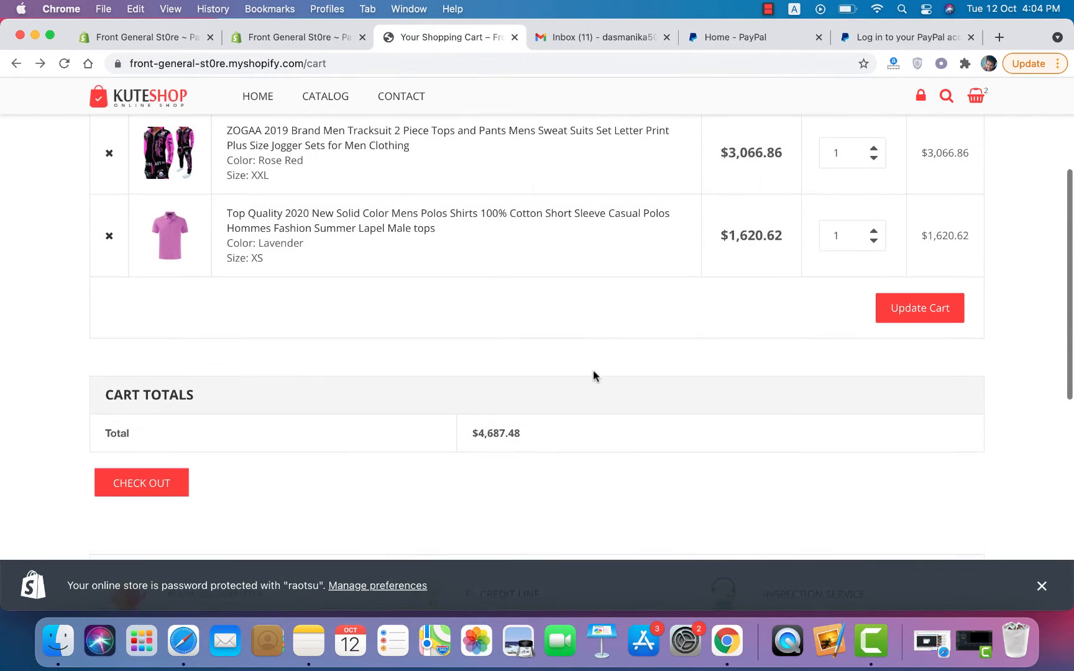
pyautogui.click(129, 470)
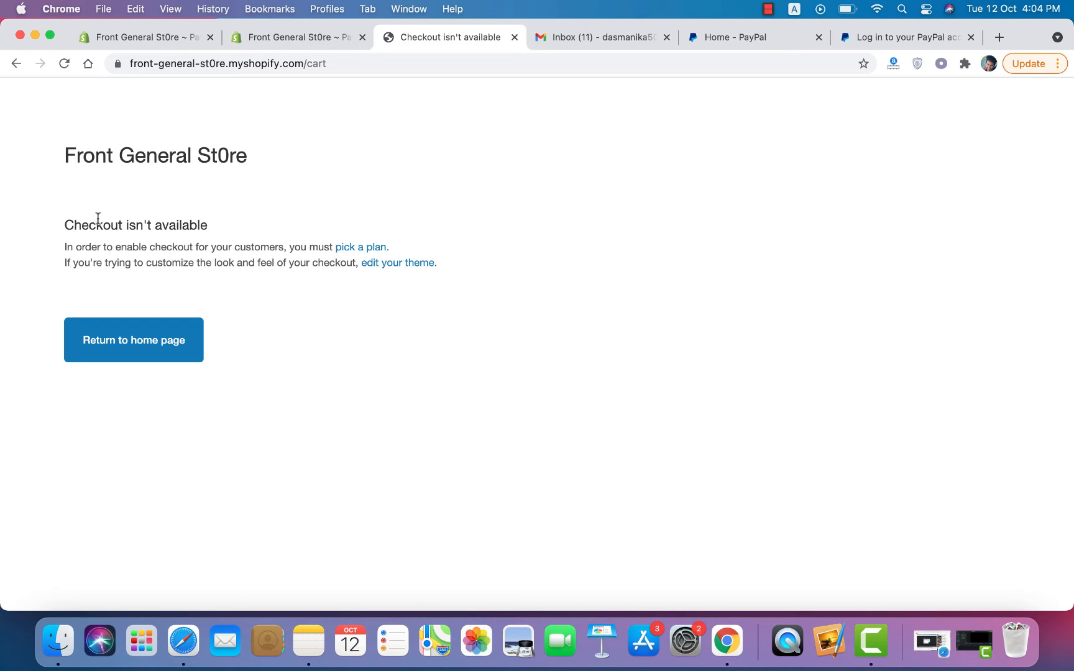
pyautogui.click(17, 63)
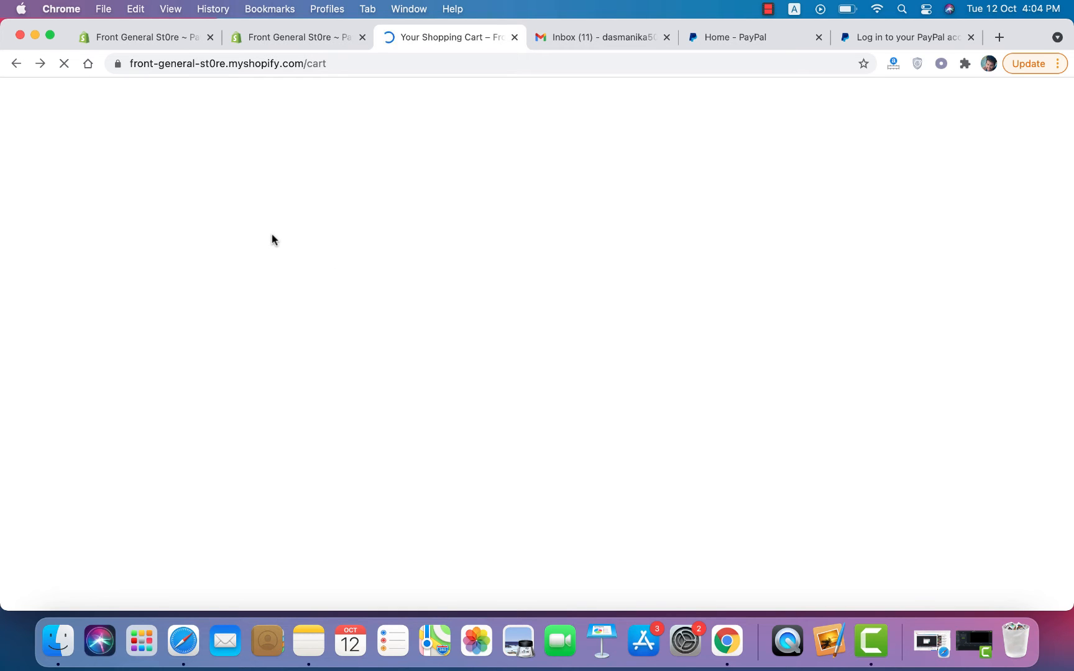
pyautogui.click(40, 63)
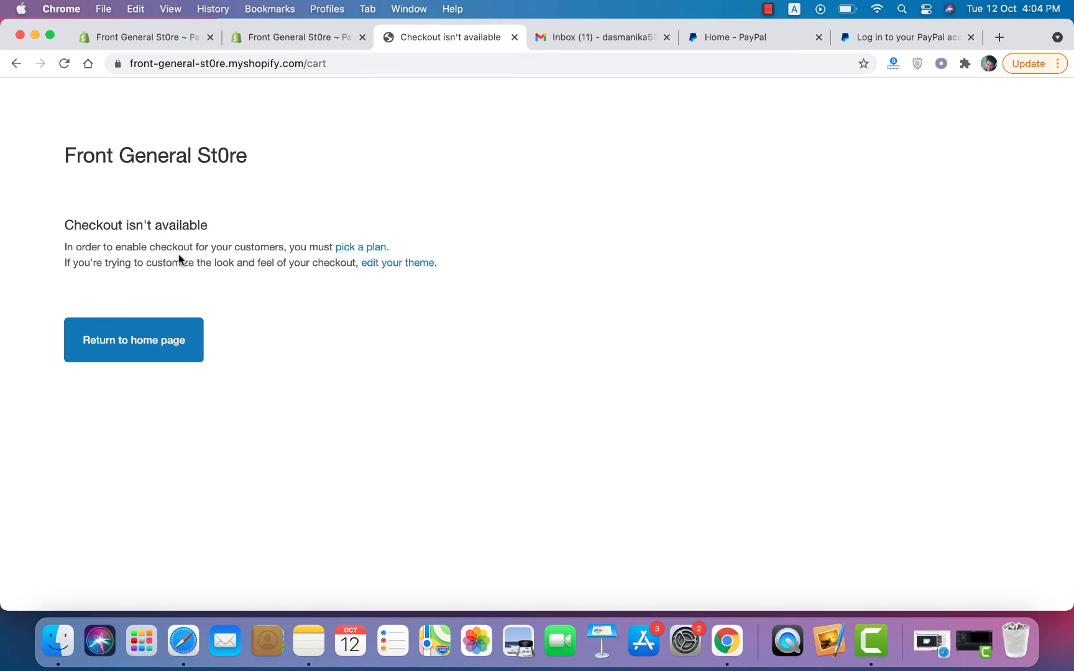
# Step: Compare the $29, $79 and $299 monthly plans, then go to the admin Home page showing 12 trial days left
pyautogui.click(358, 251)
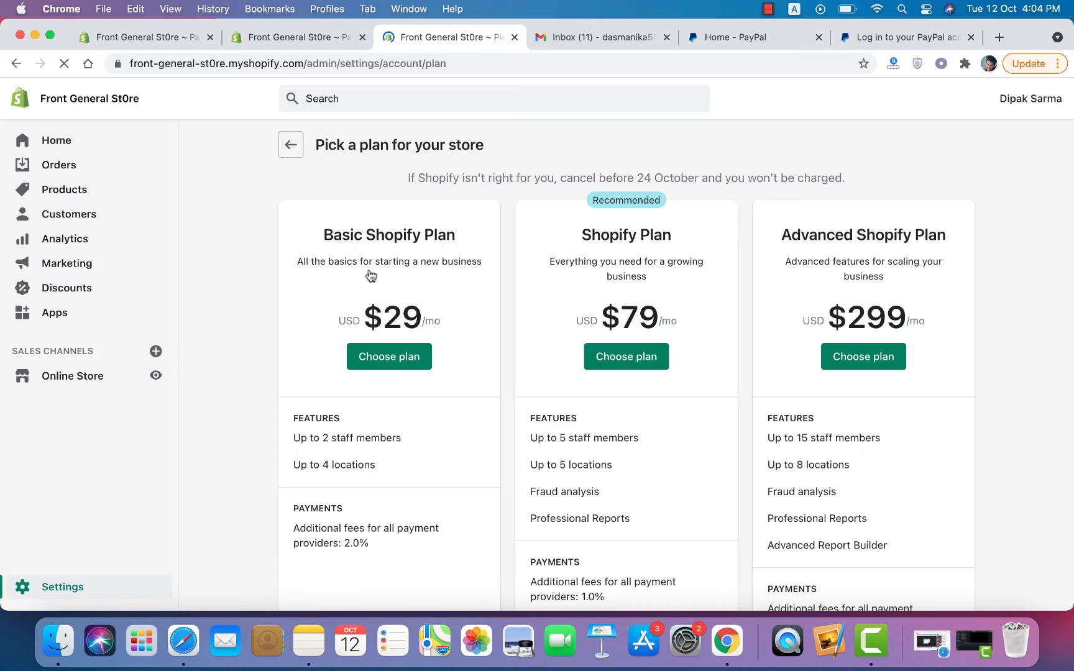
pyautogui.scroll(-10, 419, 487)
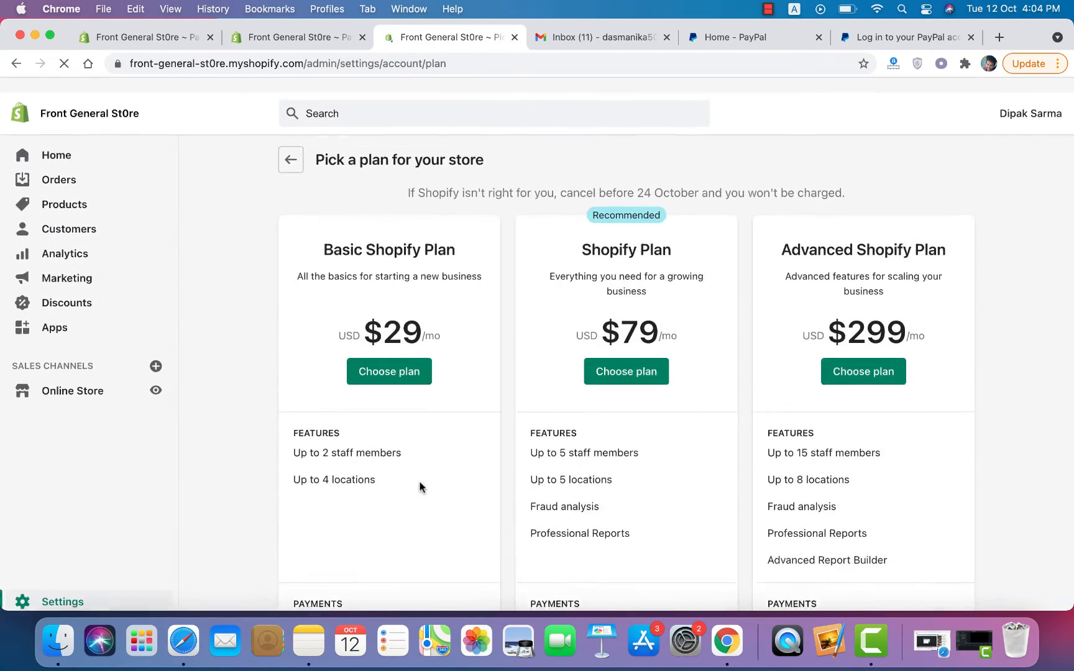
pyautogui.scroll(-10, 382, 468)
pyautogui.scroll(-5, 381, 471)
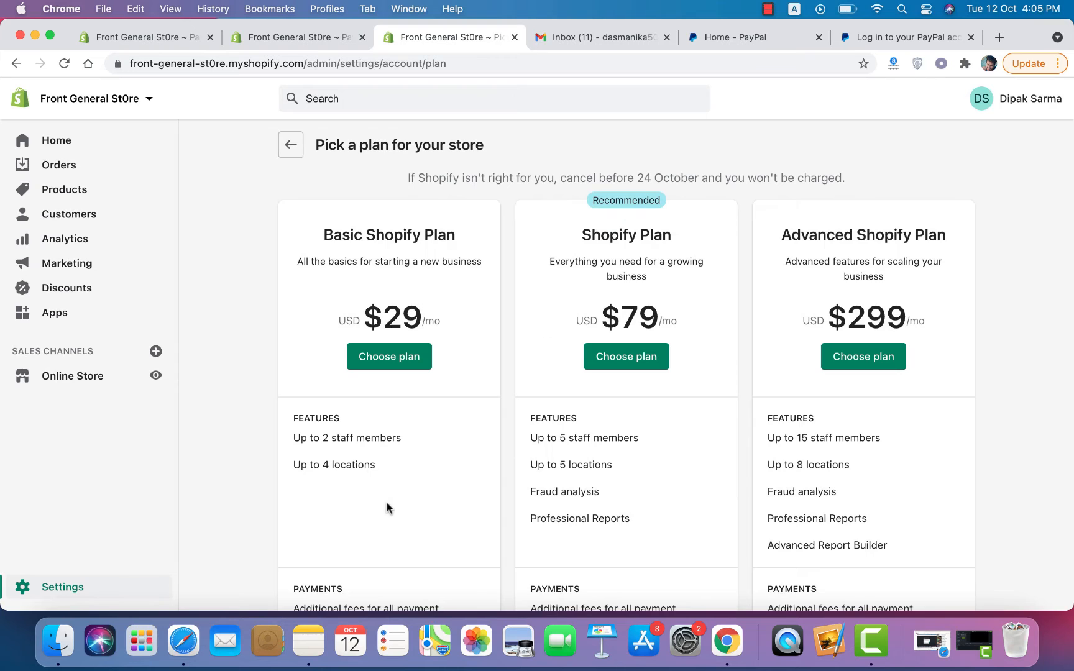
pyautogui.scroll(-10, 387, 503)
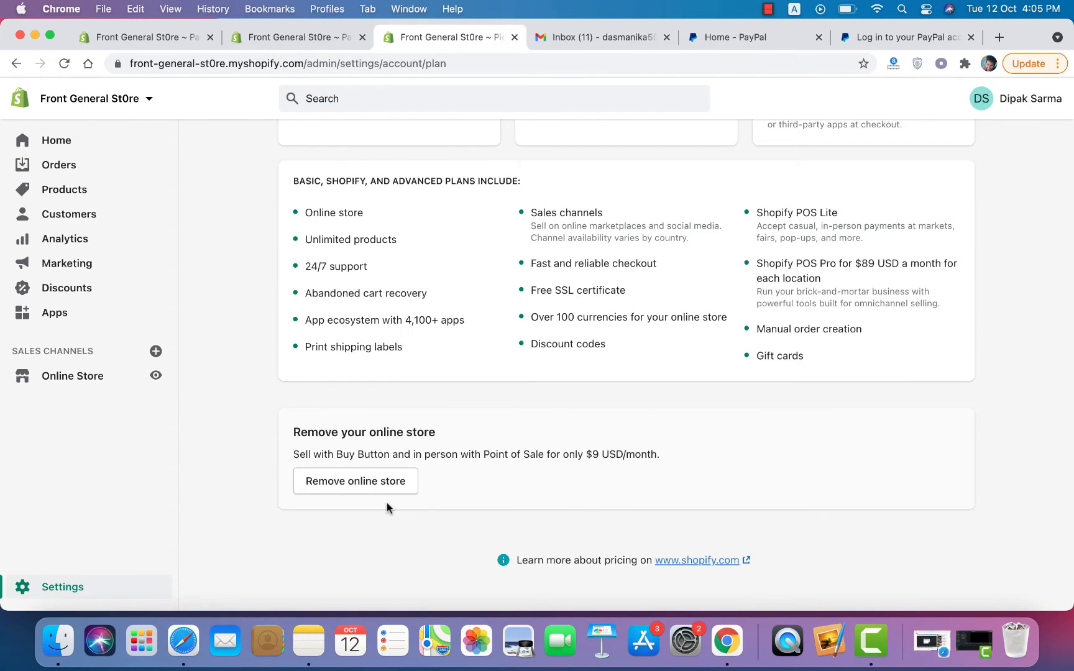
pyautogui.scroll(10, 387, 503)
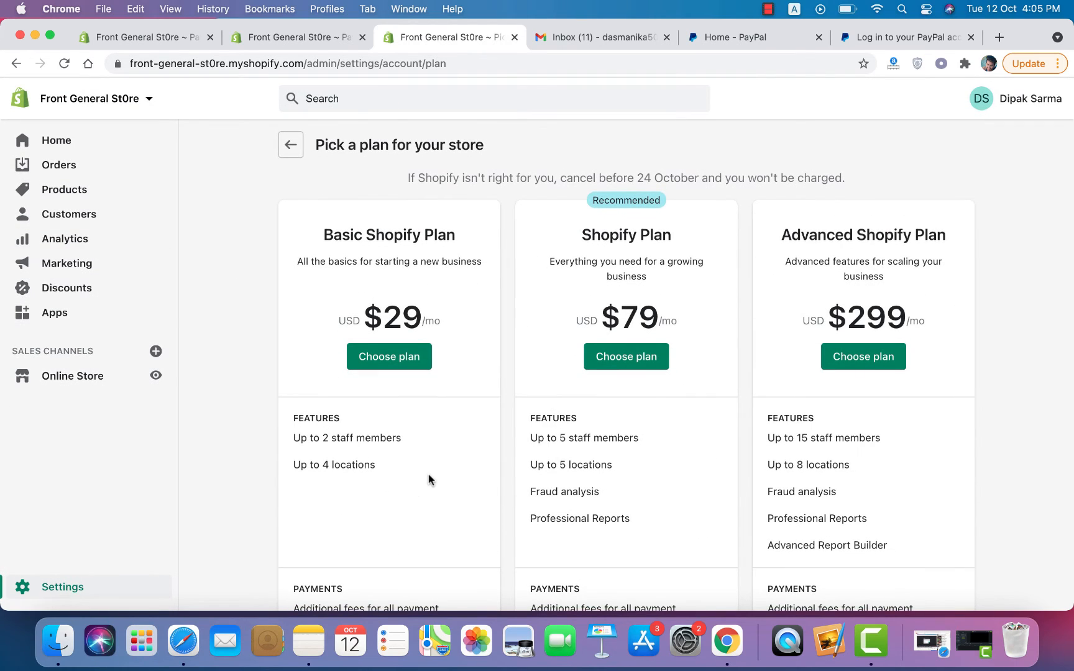
pyautogui.scroll(-10, 429, 477)
pyautogui.scroll(10, 428, 475)
pyautogui.scroll(-10, 483, 268)
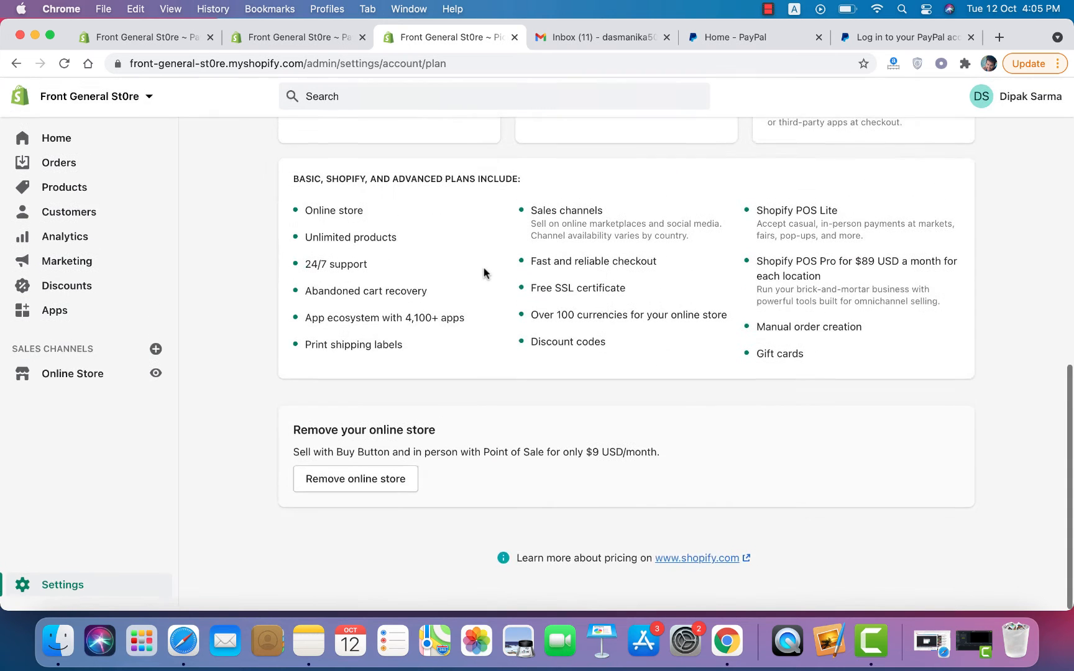
pyautogui.scroll(10, 484, 268)
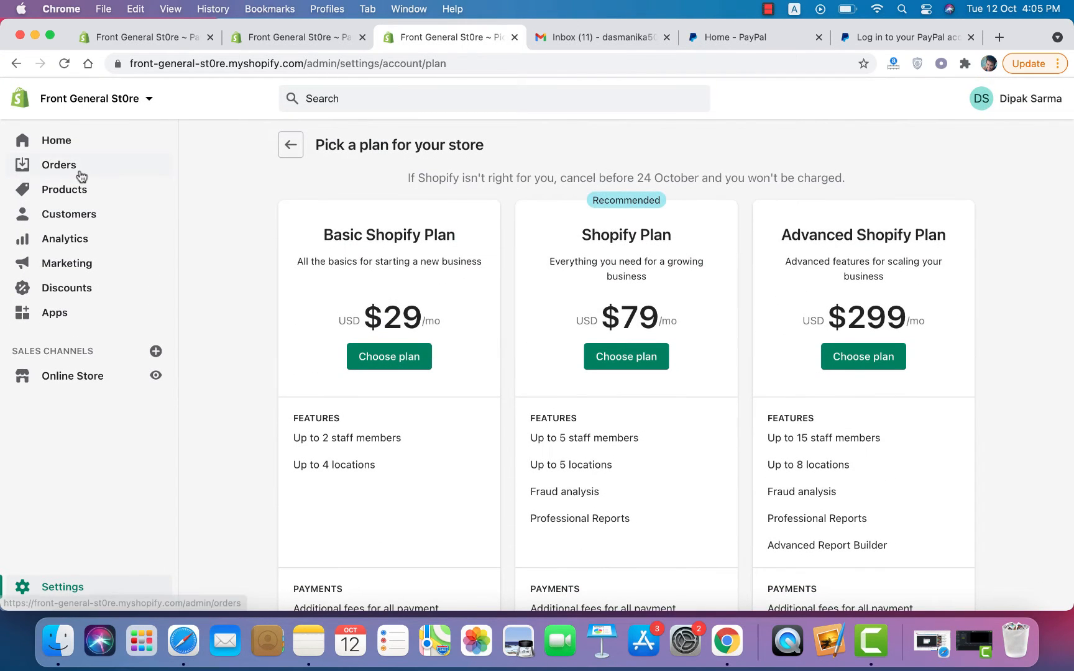
pyautogui.click(79, 147)
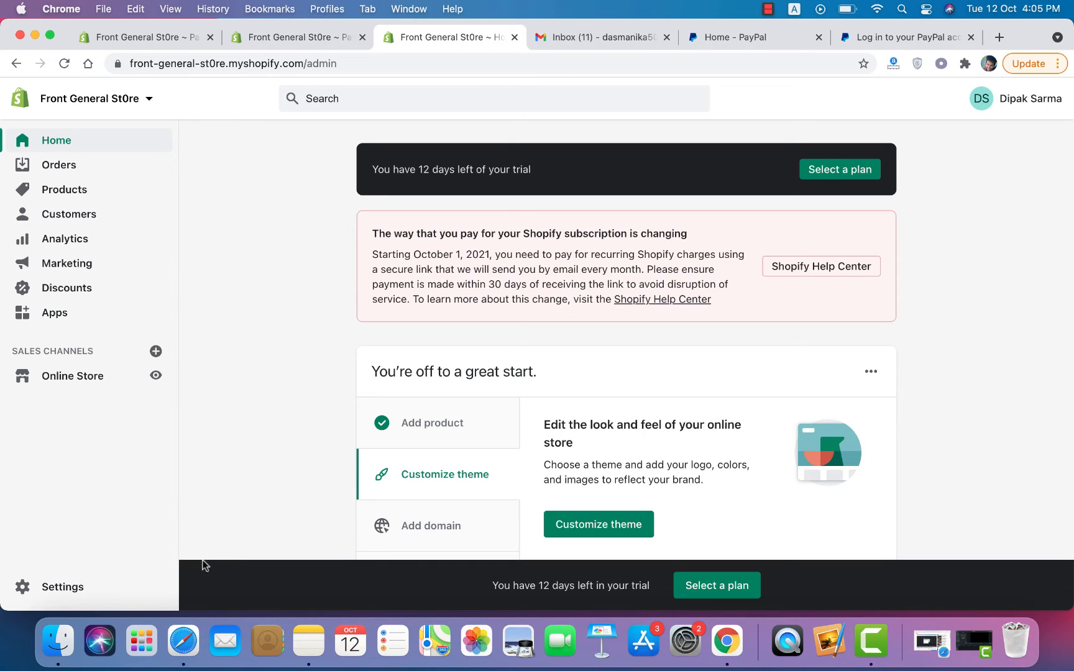
# Step: Switch from the Chrome store admin to Safari, briefly back to Chrome, then Safari again
pyautogui.click(199, 667)
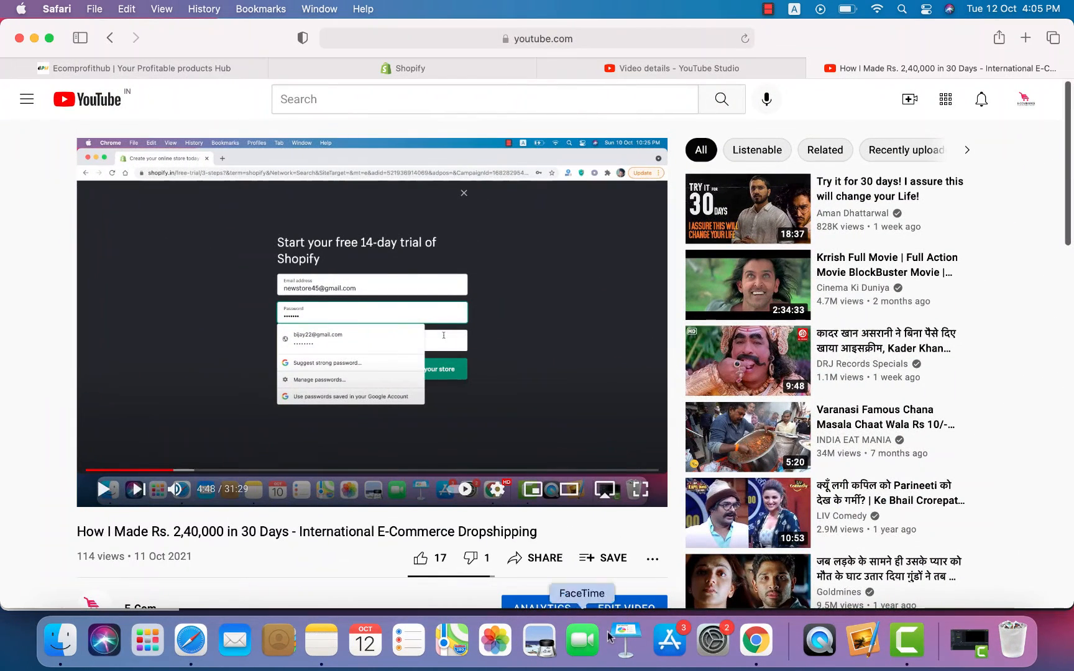
pyautogui.click(758, 638)
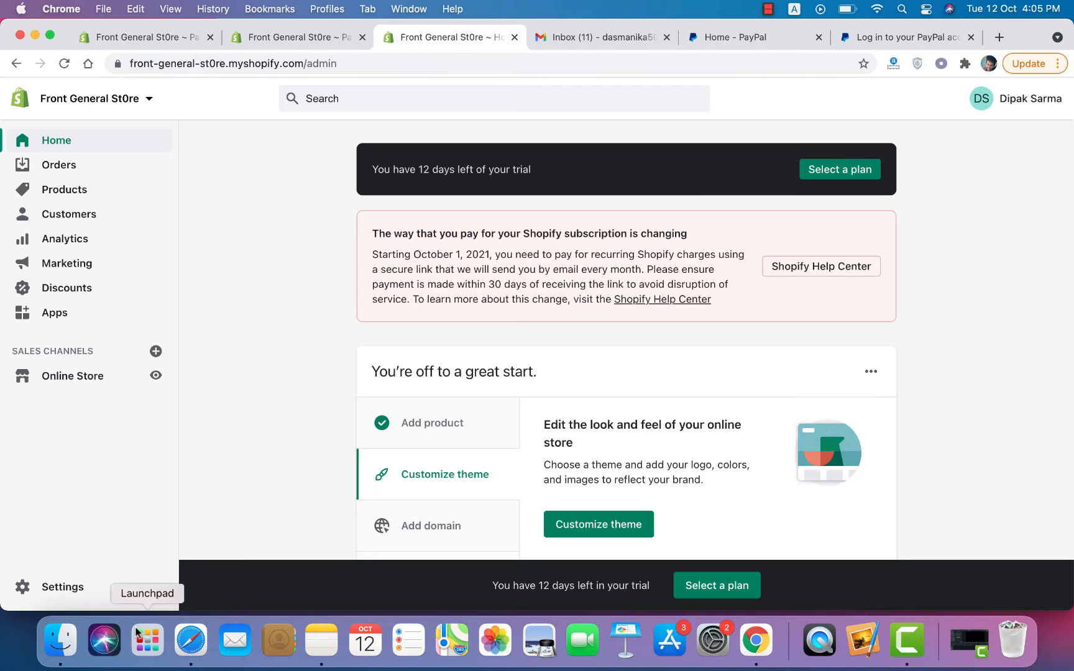
pyautogui.click(191, 641)
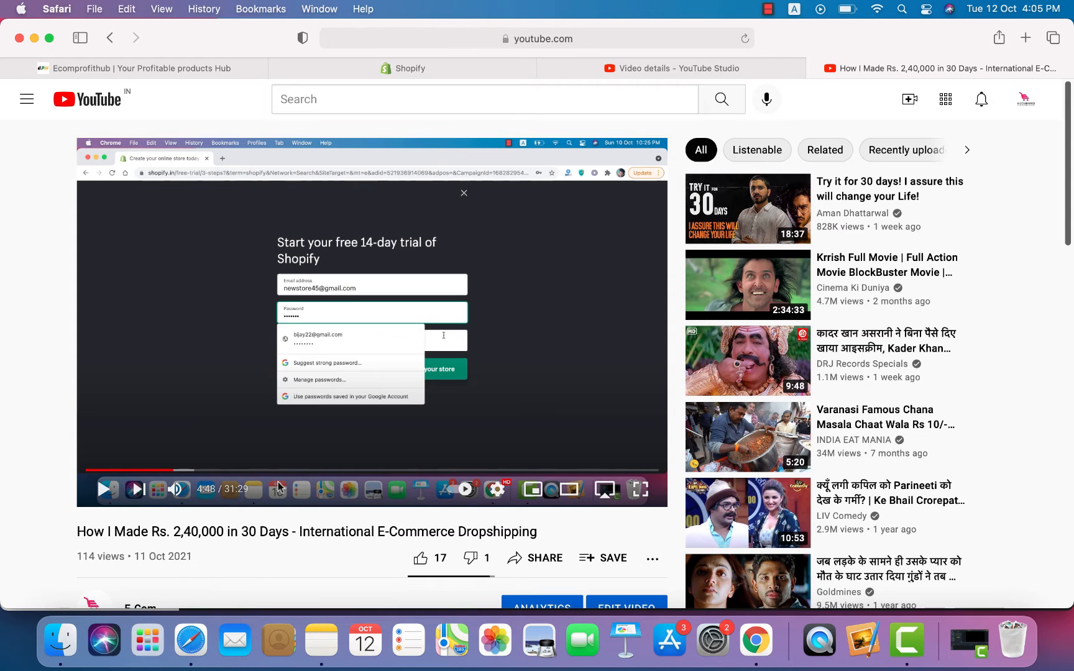
# Step: Switch to the Ecomprofithub tab and close the Shopify, YouTube Studio and YouTube video tabs
pyautogui.click(78, 68)
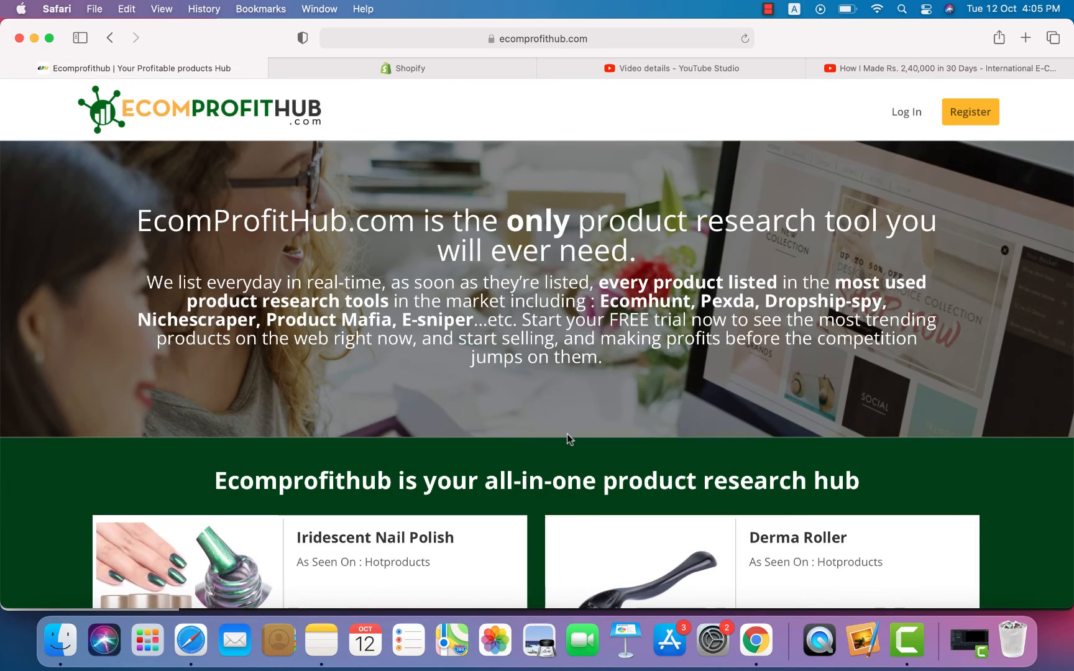
pyautogui.scroll(-15, 568, 434)
pyautogui.scroll(2, 568, 434)
pyautogui.scroll(15, 568, 434)
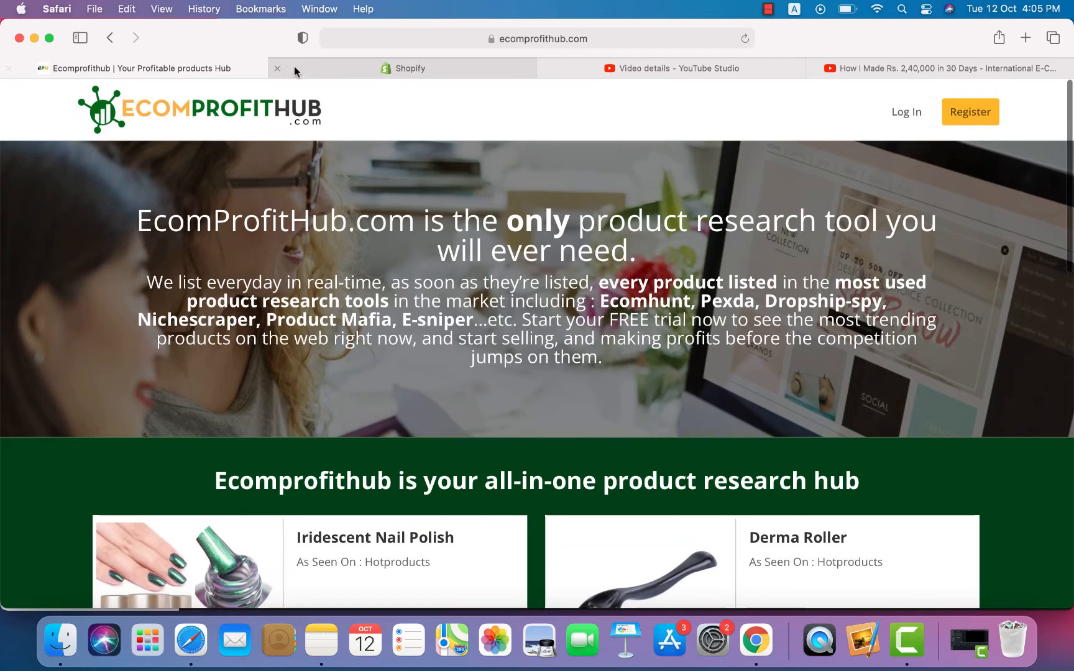
pyautogui.click(277, 68)
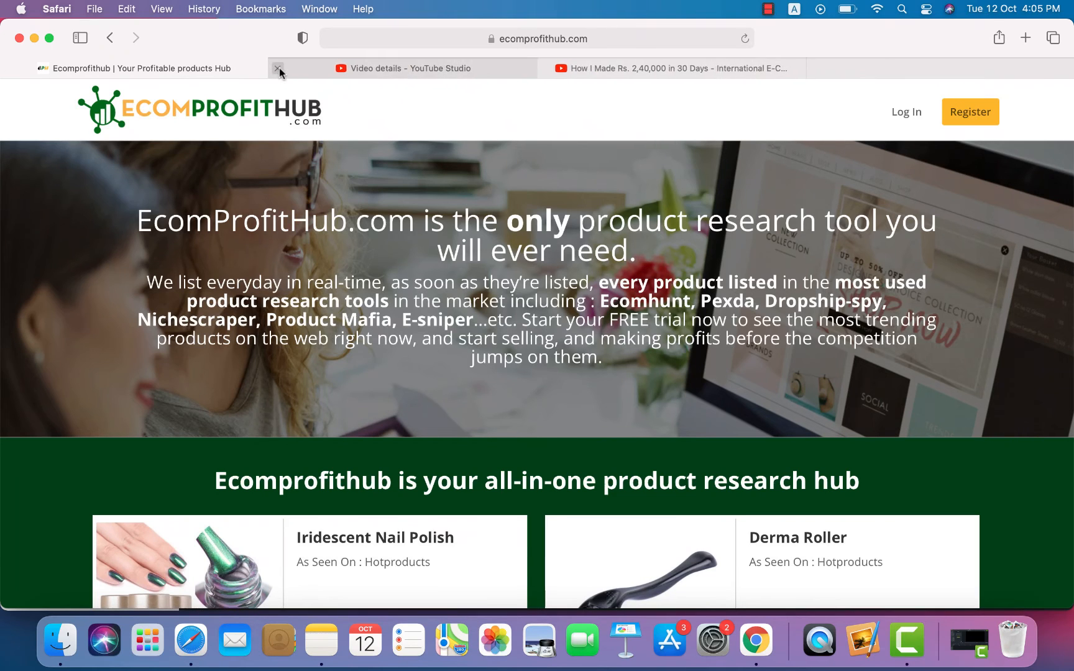
pyautogui.click(278, 68)
pyautogui.click(278, 69)
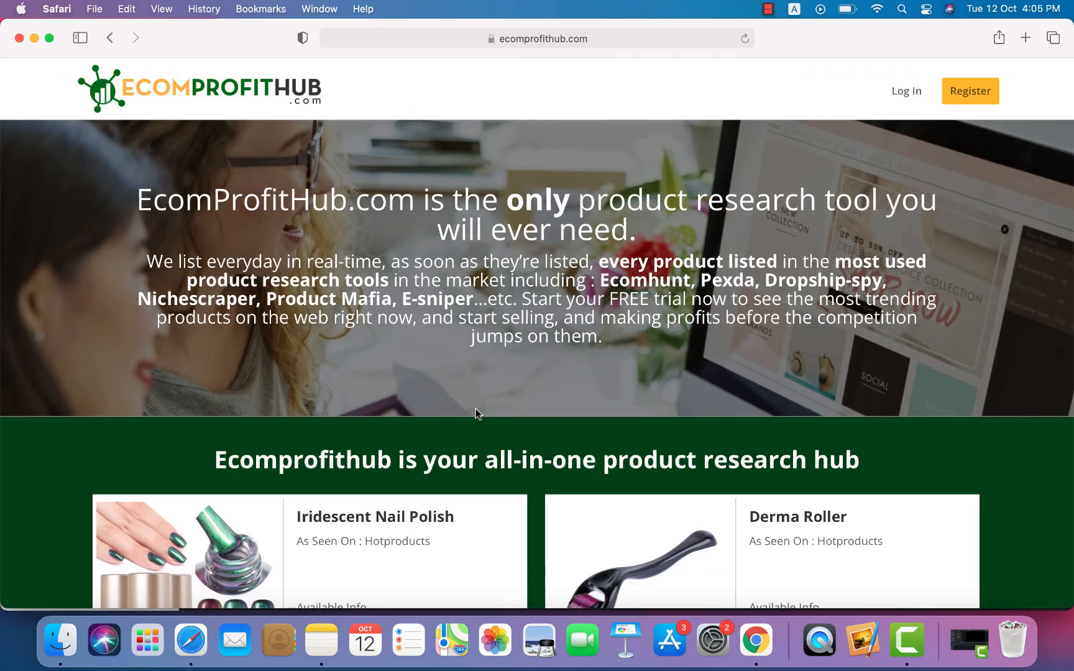
pyautogui.scroll(-10, 476, 410)
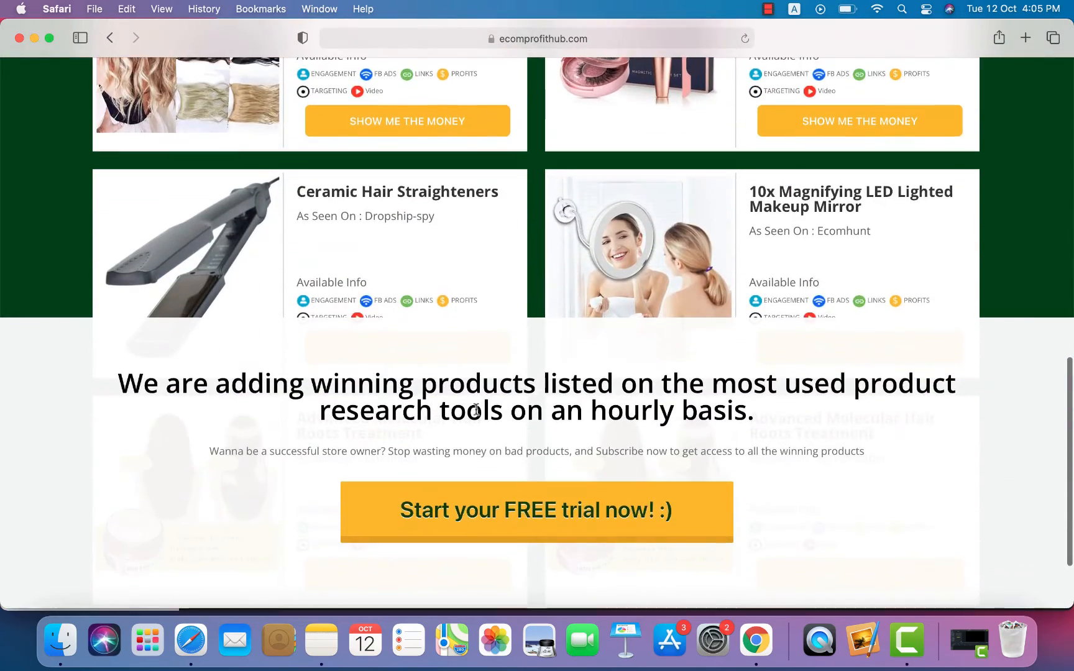
pyautogui.scroll(-5, 476, 411)
pyautogui.scroll(20, 478, 404)
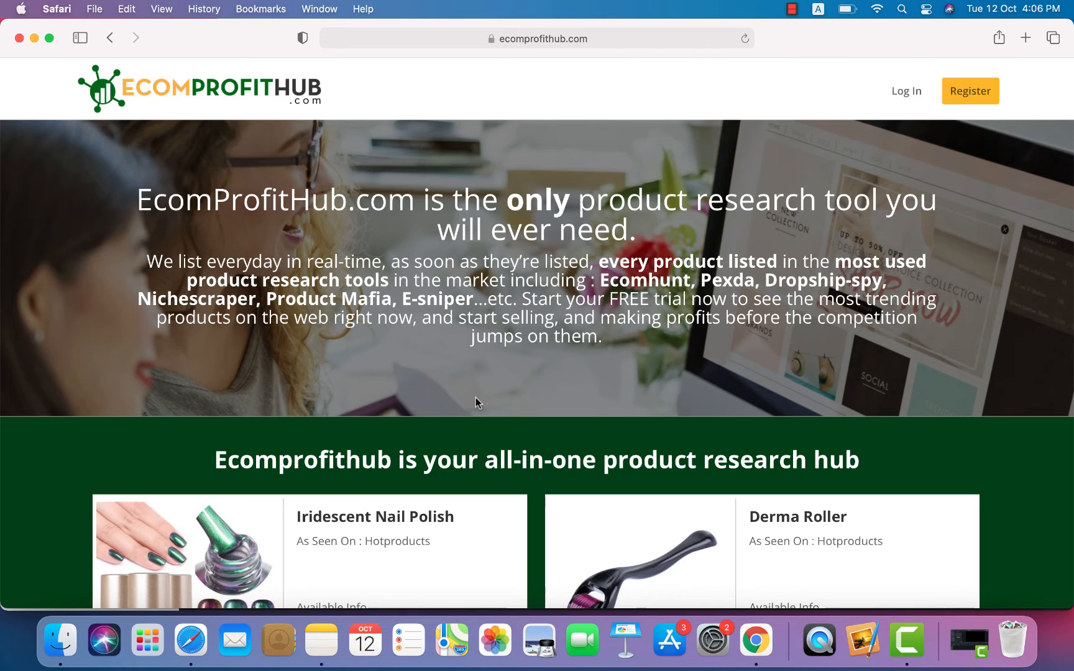
pyautogui.scroll(-15, 475, 398)
pyautogui.scroll(15, 476, 397)
pyautogui.scroll(-15, 749, 376)
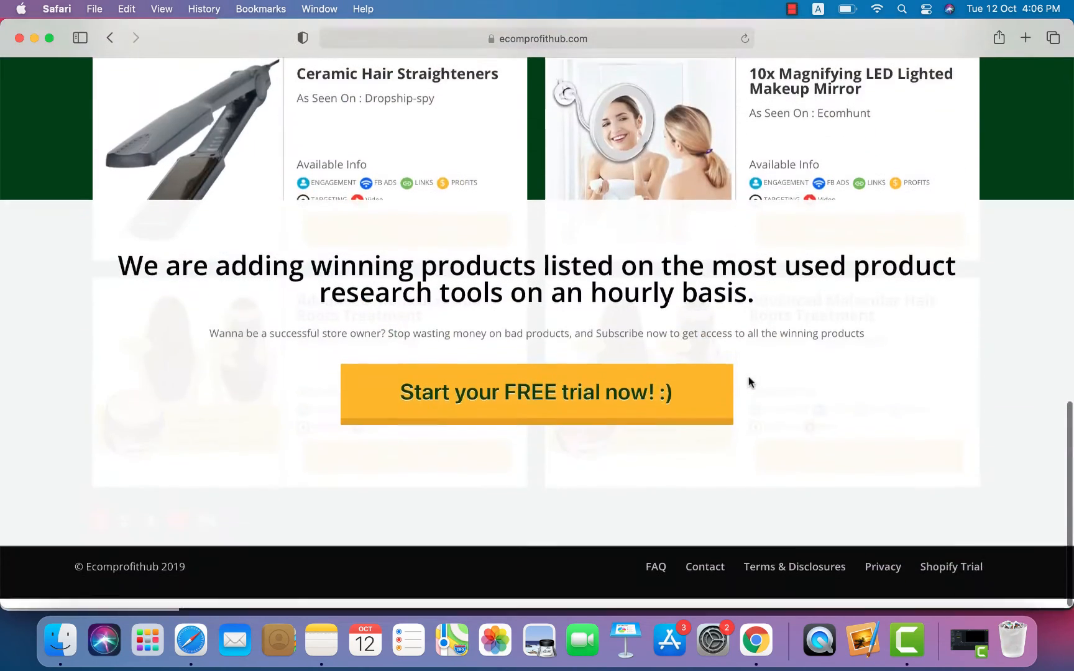
pyautogui.scroll(15, 748, 376)
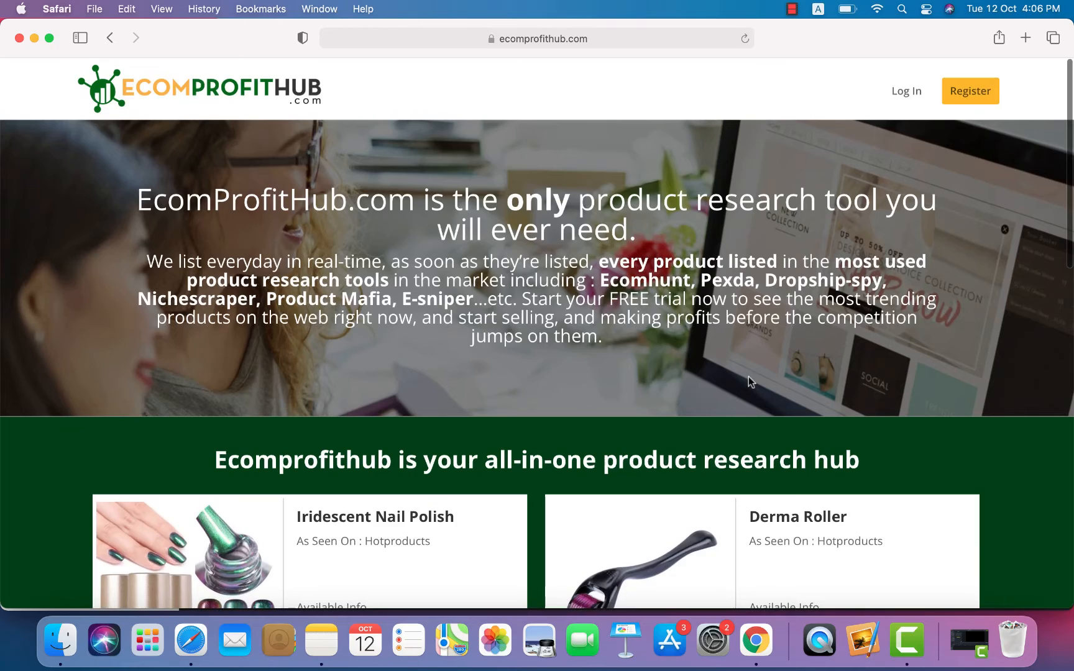
pyautogui.scroll(-15, 749, 376)
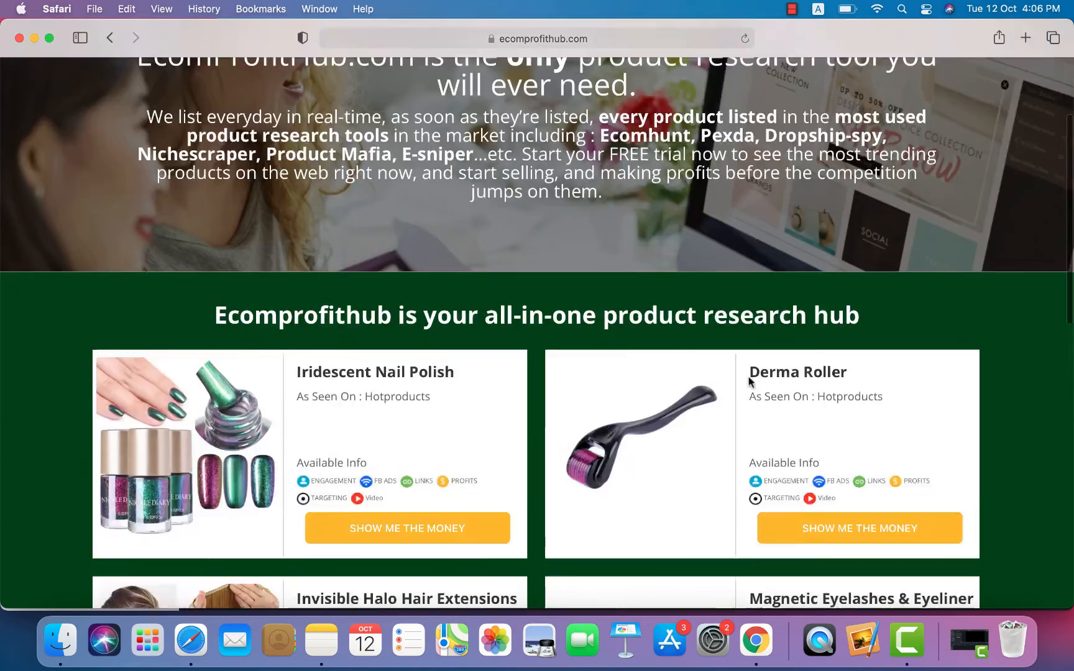
pyautogui.scroll(15, 748, 376)
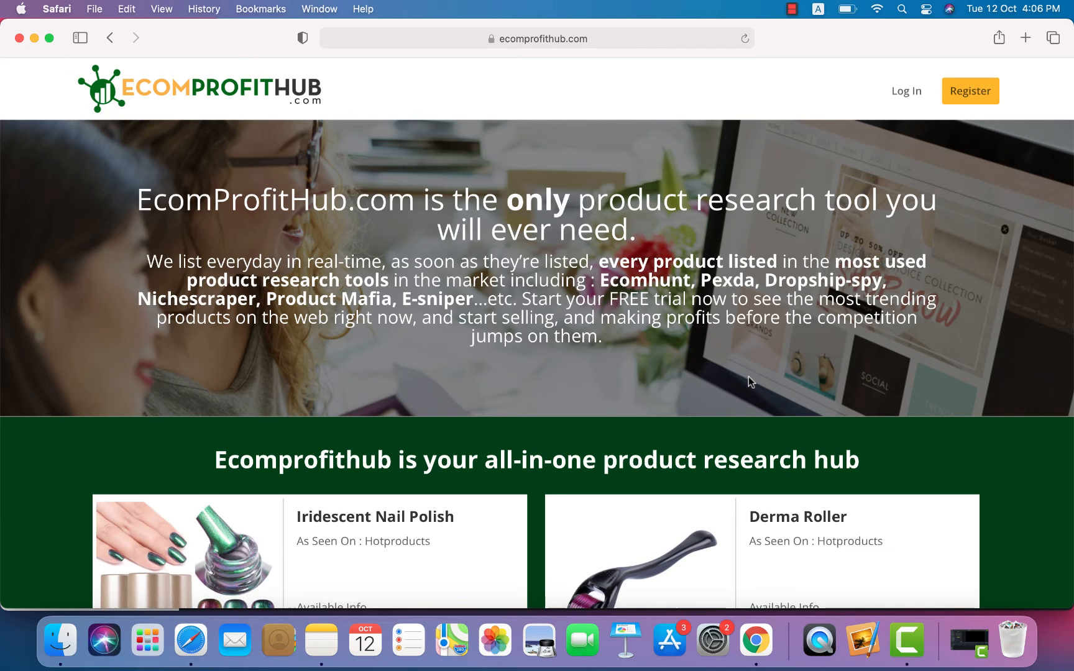
# Step: Log in to EcomProfitHub using the saved Safari autofill credentials for the username field
pyautogui.click(899, 95)
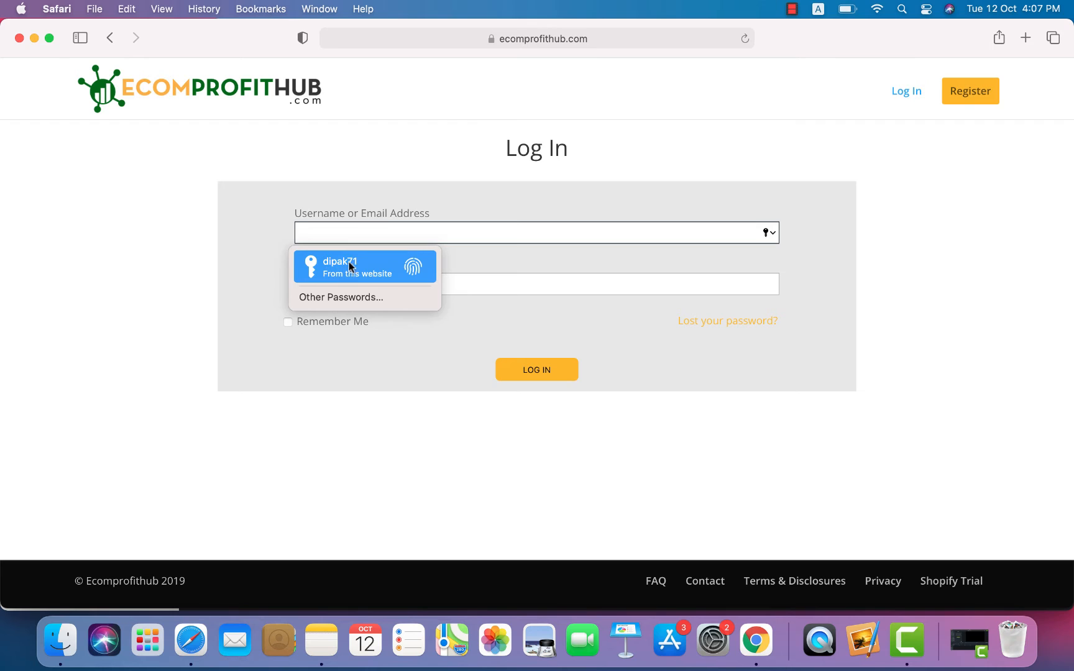
pyautogui.click(455, 284)
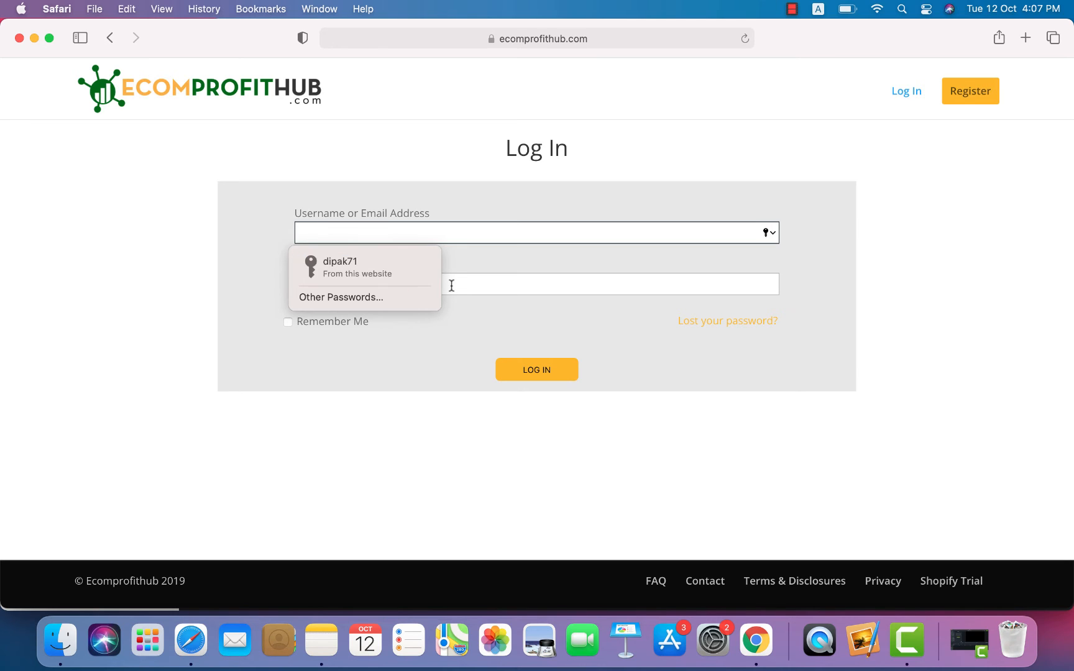
pyautogui.click(344, 235)
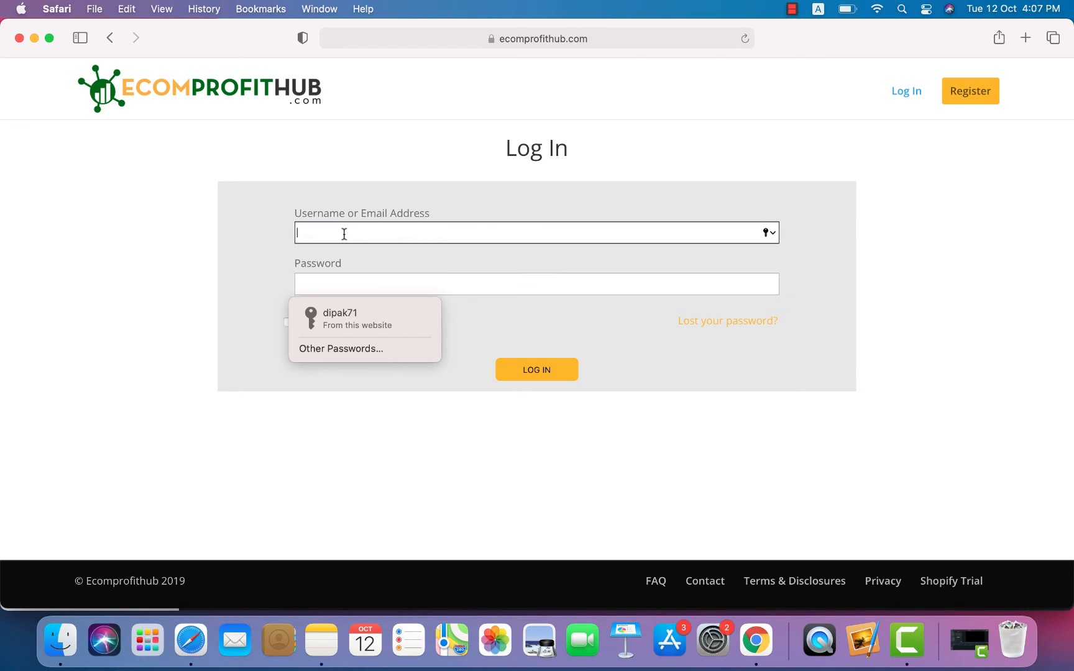
pyautogui.click(351, 274)
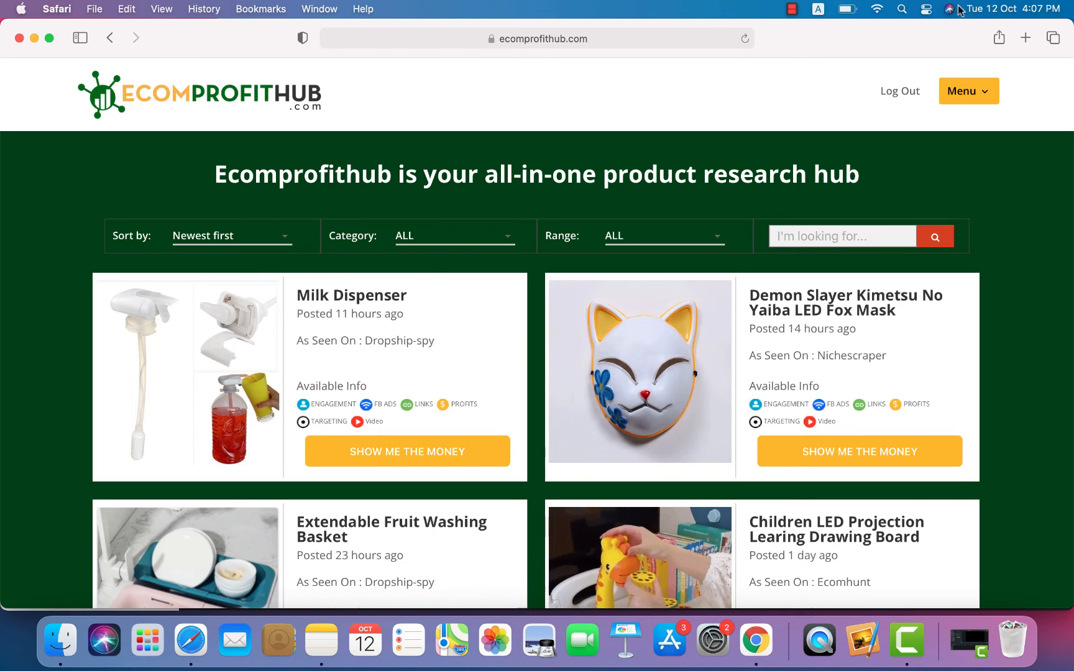
# Step: Launch Keychain Access through a Spotlight search for 'key'
pyautogui.click(901, 9)
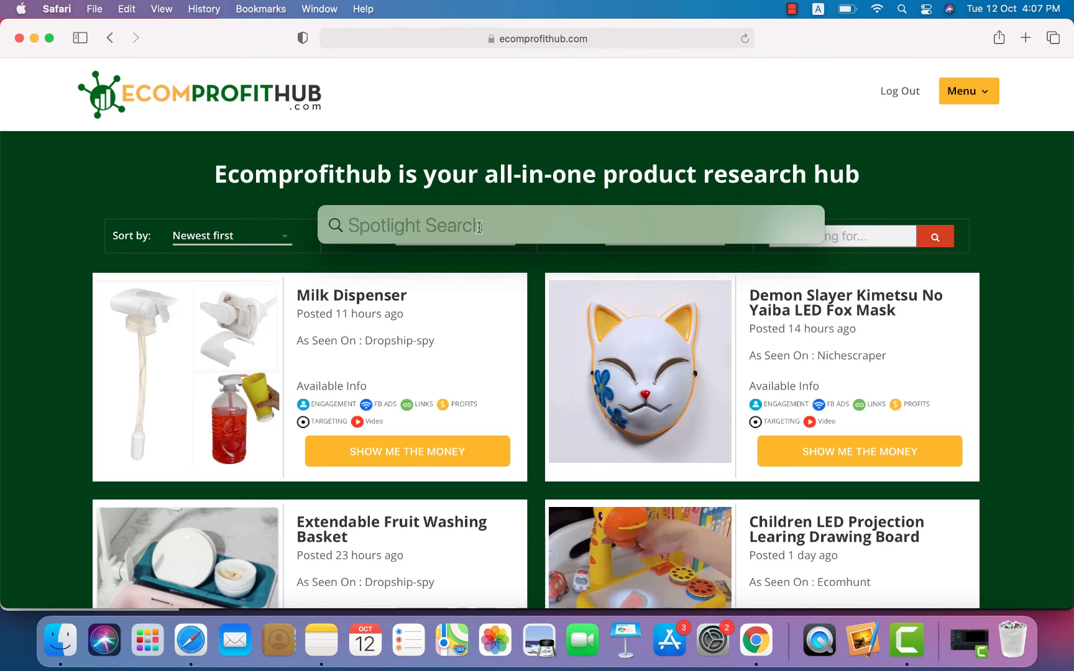
pyautogui.write('keychain Access')
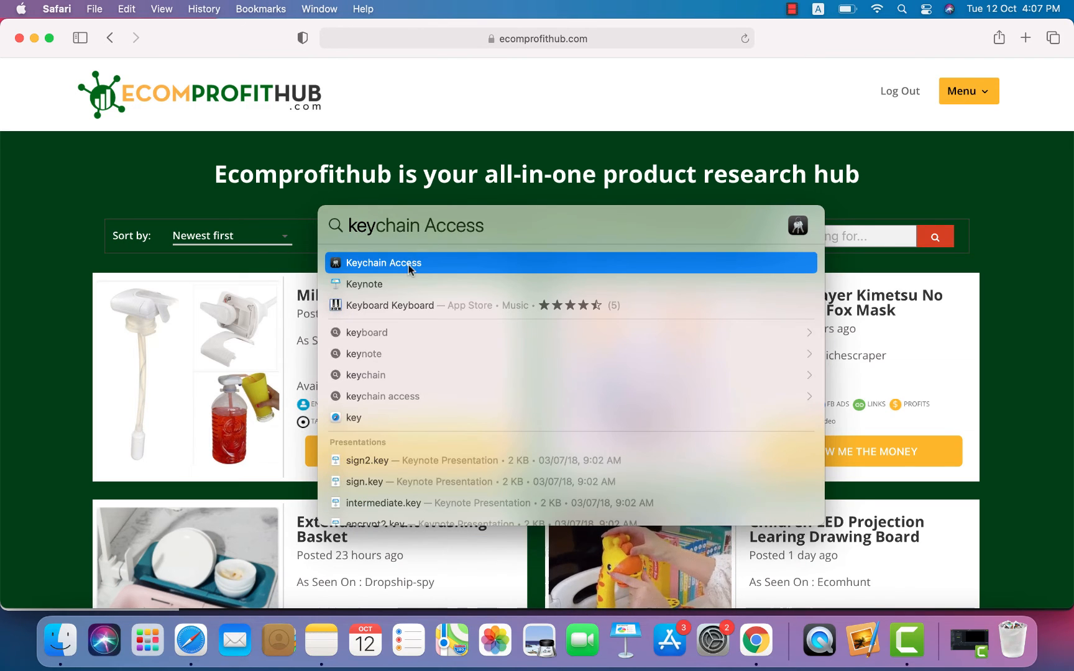
pyautogui.click(408, 269)
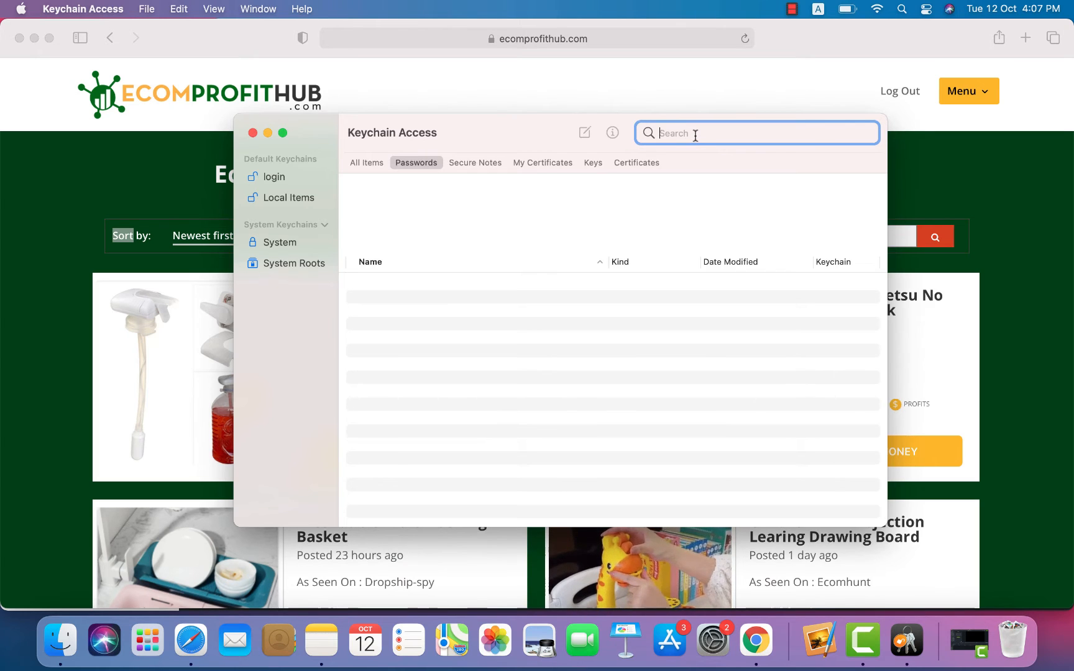
# Step: Search Keychain for 'ecom' and reveal the ecomprofithub.com login's password using the keychain password
pyautogui.write('ecom')
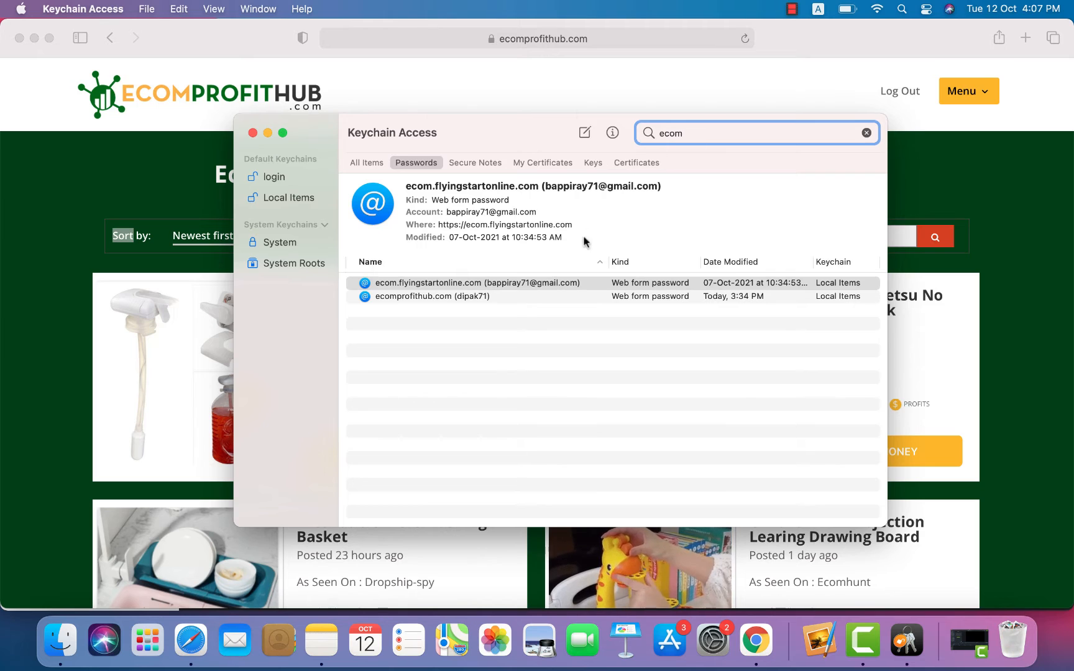
pyautogui.doubleClick(525, 296)
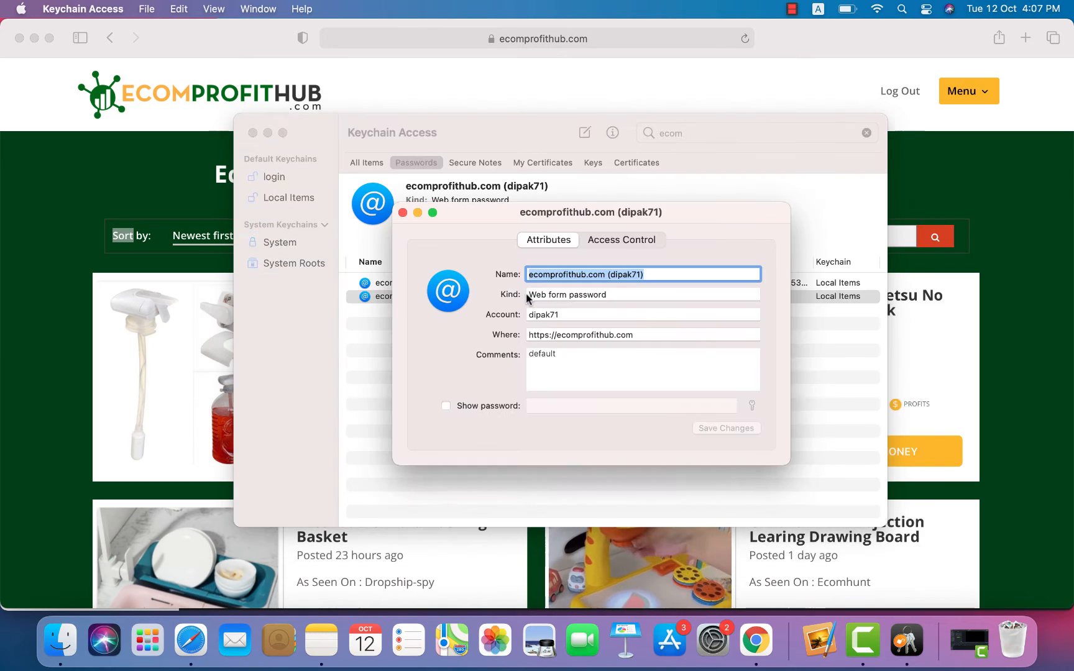
pyautogui.click(447, 406)
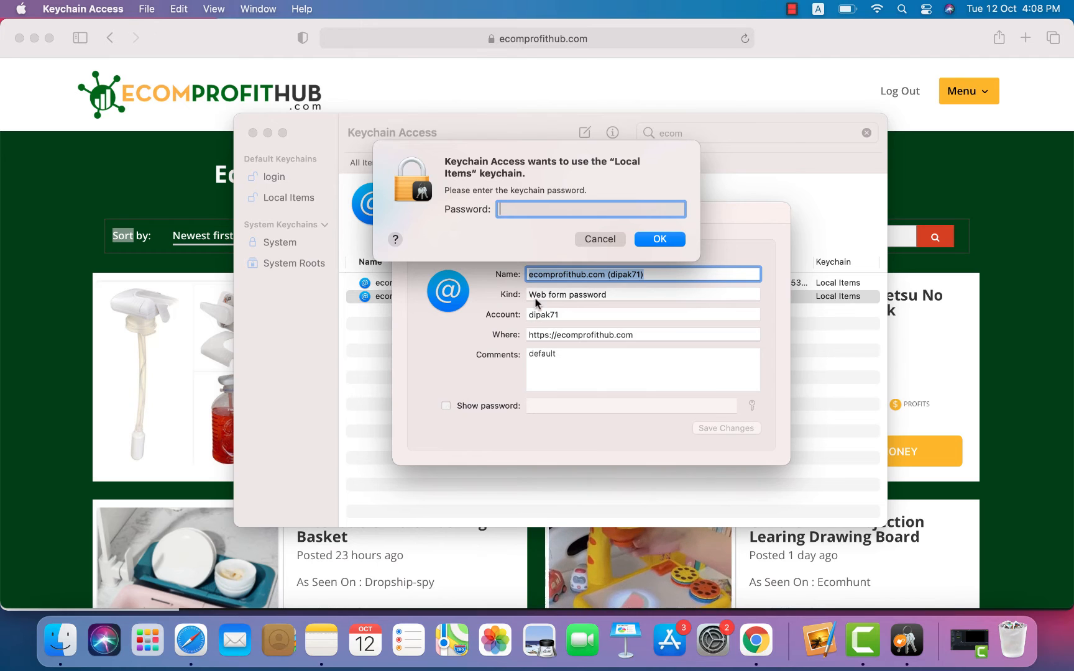
pyautogui.write('••••')
pyautogui.write('•••')
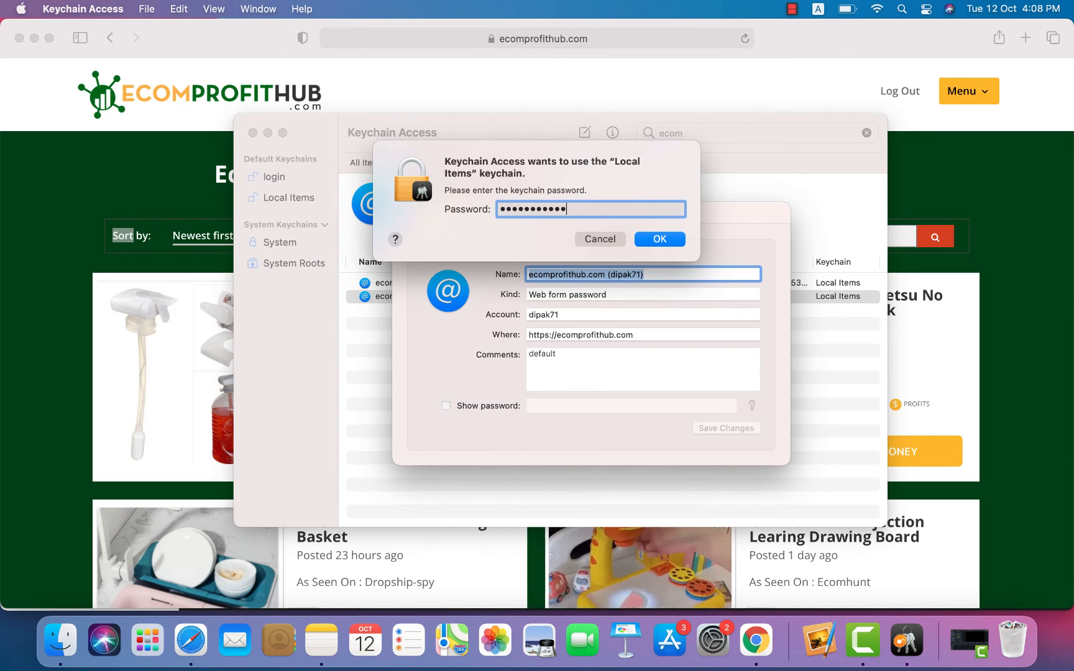
pyautogui.write('••••')
pyautogui.press('Return')
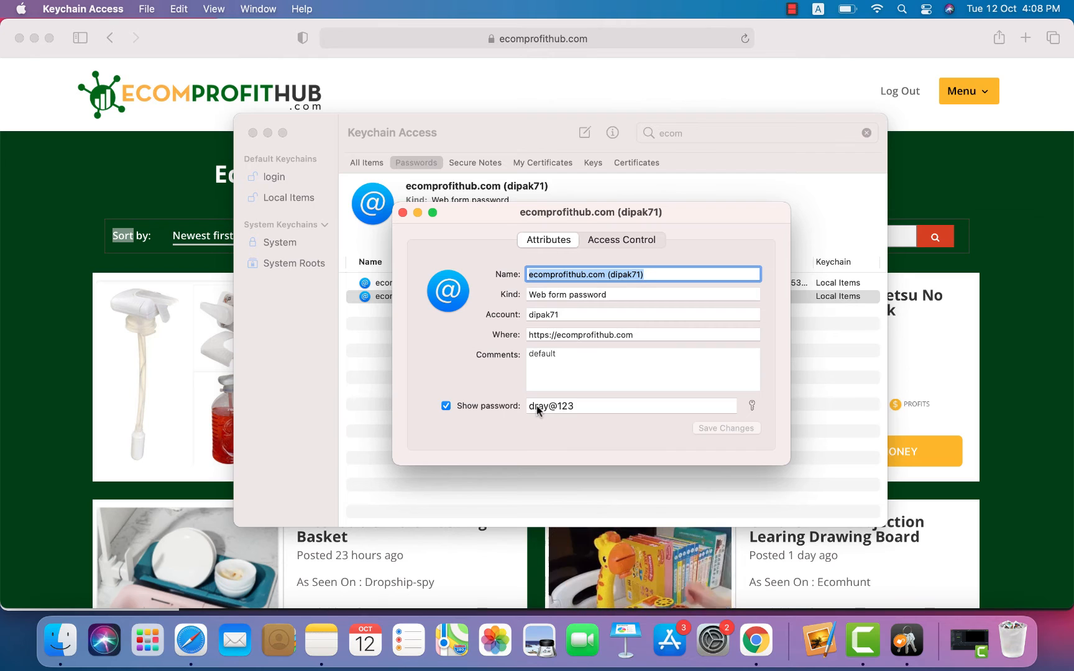
# Step: Review the entry's account name, comments and password, then close it and Keychain Access
pyautogui.click(565, 314)
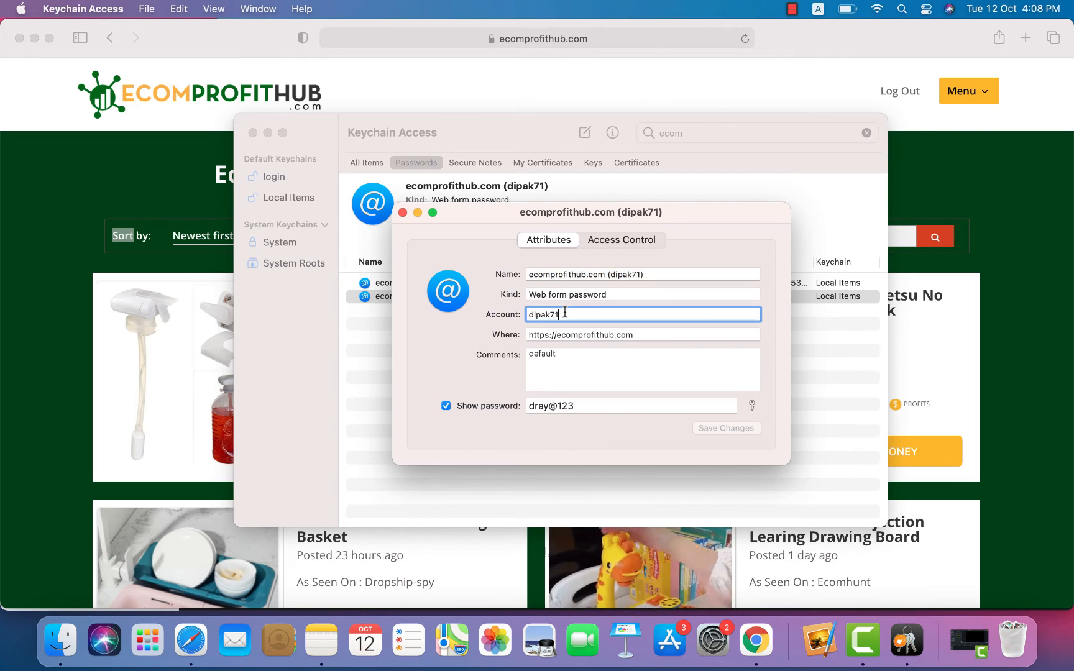
pyautogui.click(570, 355)
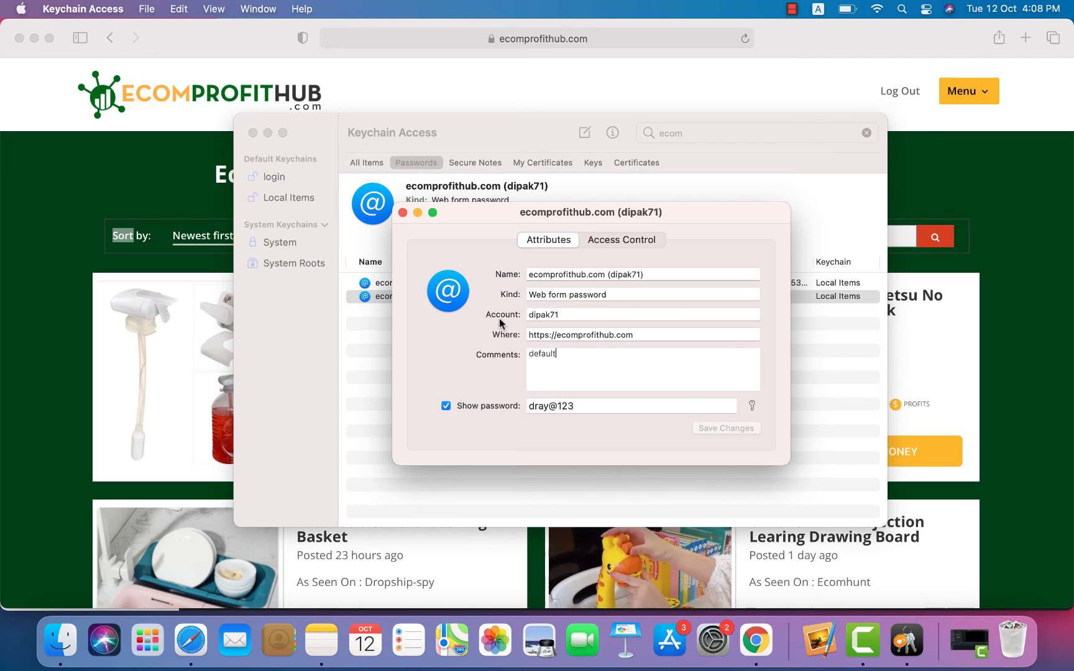
pyautogui.click(567, 313)
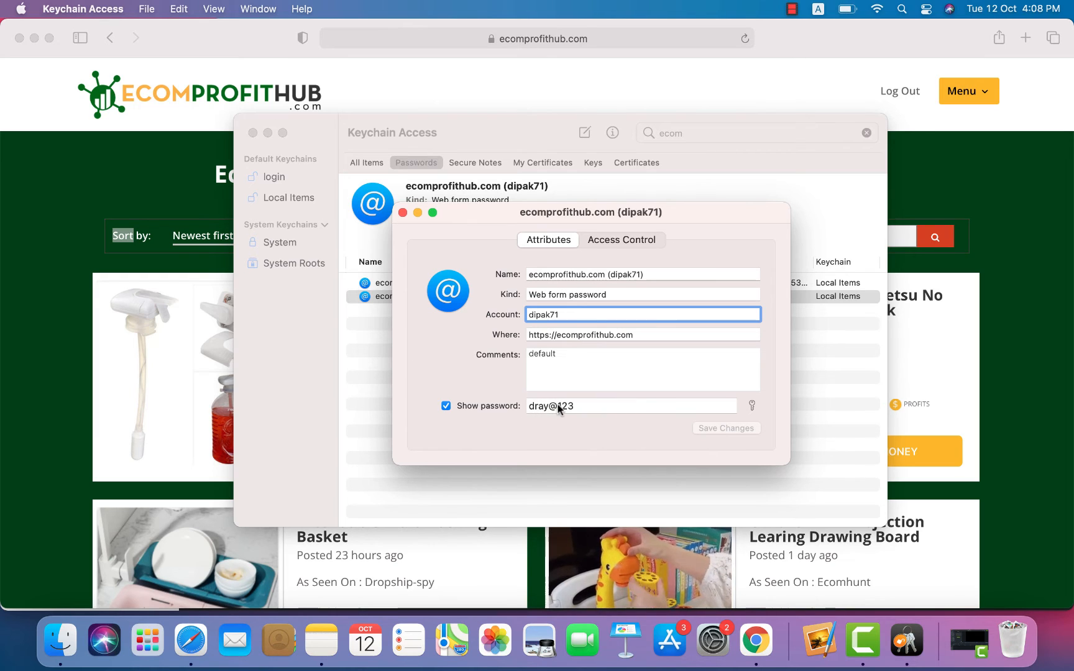
pyautogui.click(593, 407)
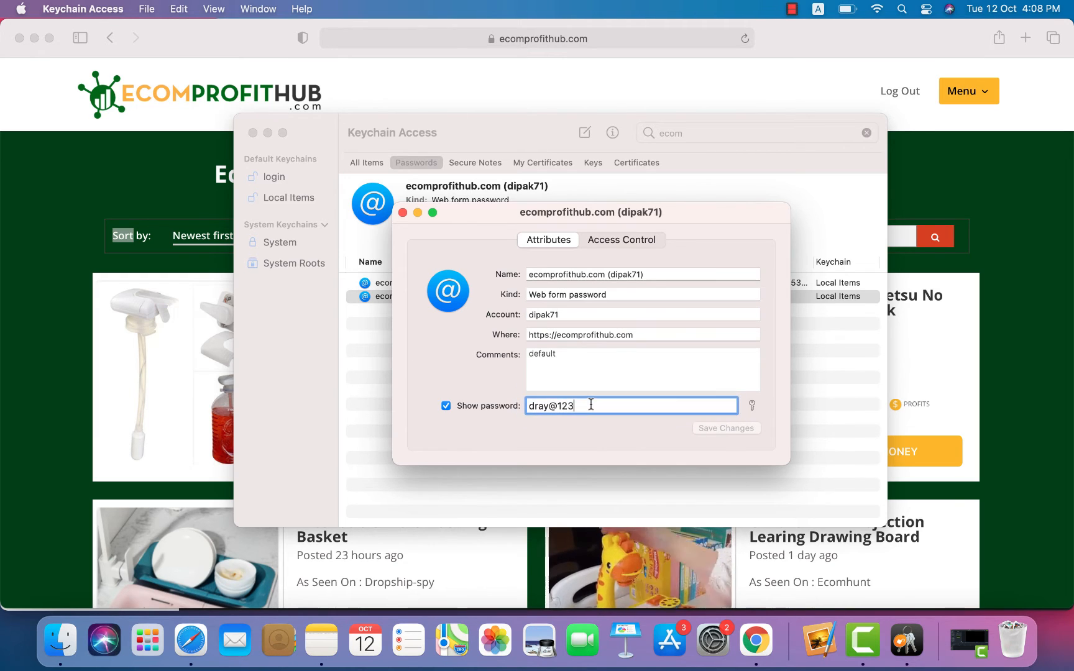
pyautogui.click(402, 213)
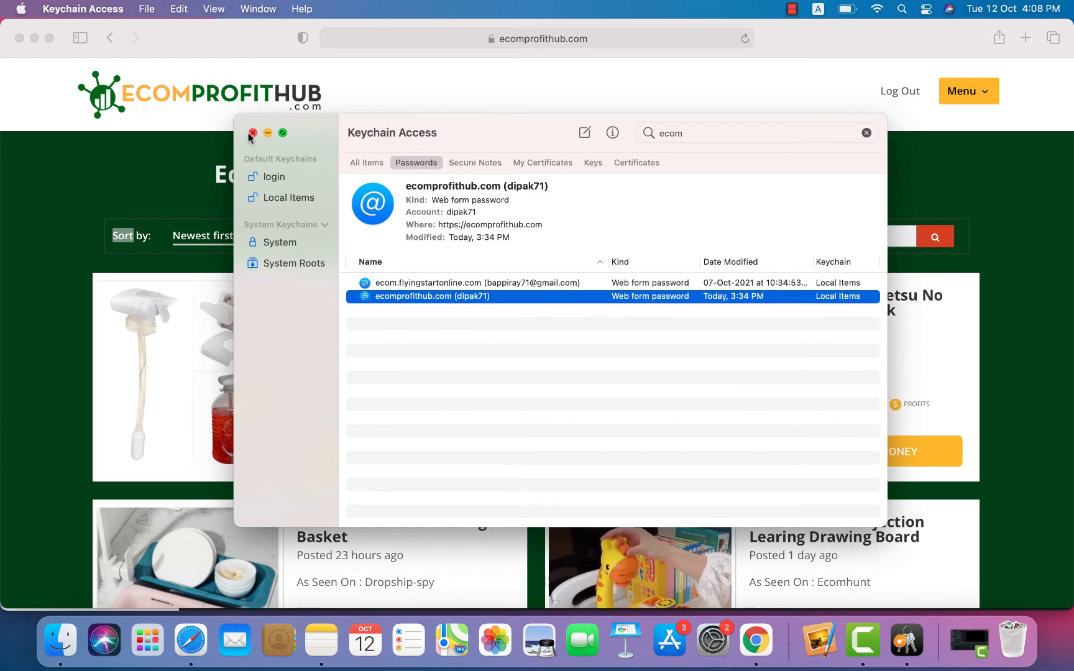
pyautogui.click(252, 132)
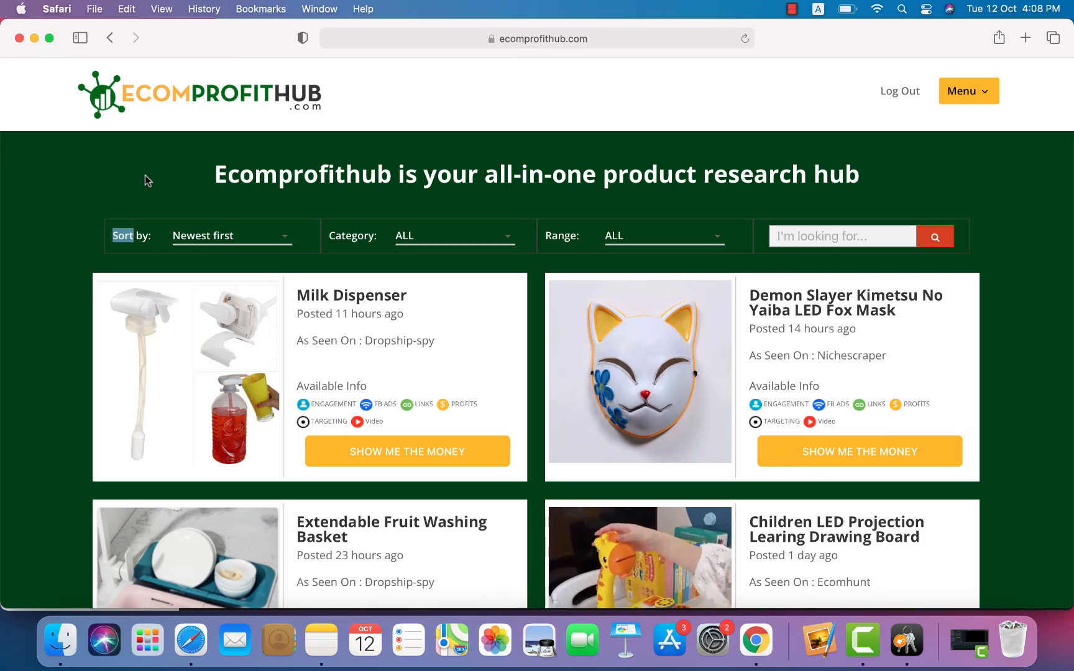
# Step: Scroll the member product listing up and down to locate the Spring Ear Wax Cleaner card
pyautogui.scroll(-20, 146, 175)
pyautogui.scroll(20, 146, 181)
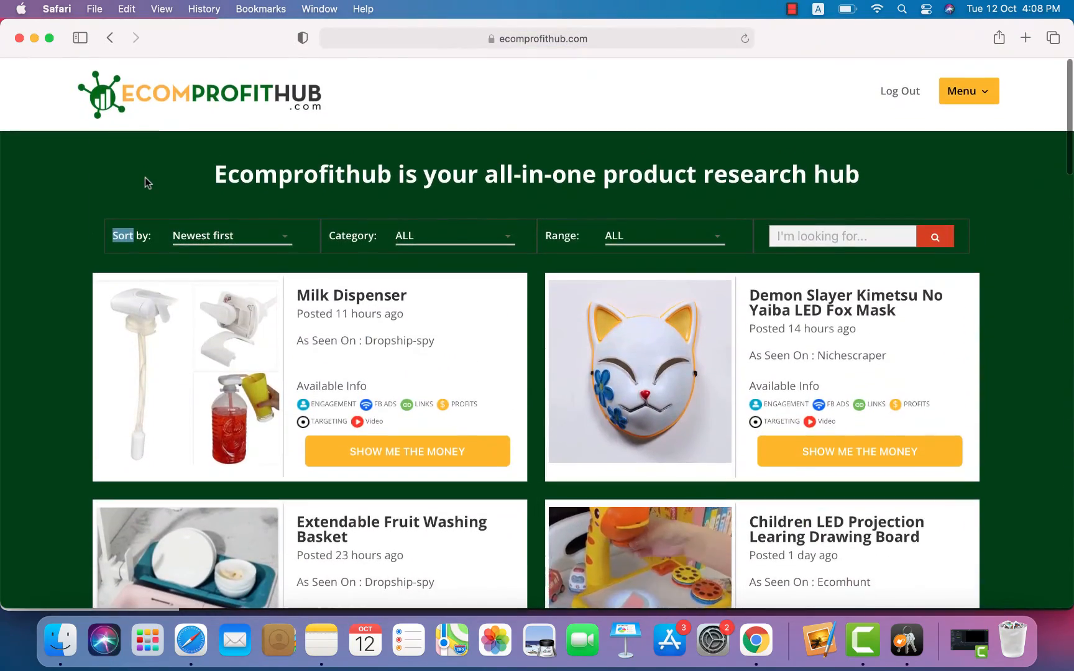
pyautogui.click(146, 178)
pyautogui.scroll(-10, 146, 178)
pyautogui.scroll(-5, 146, 181)
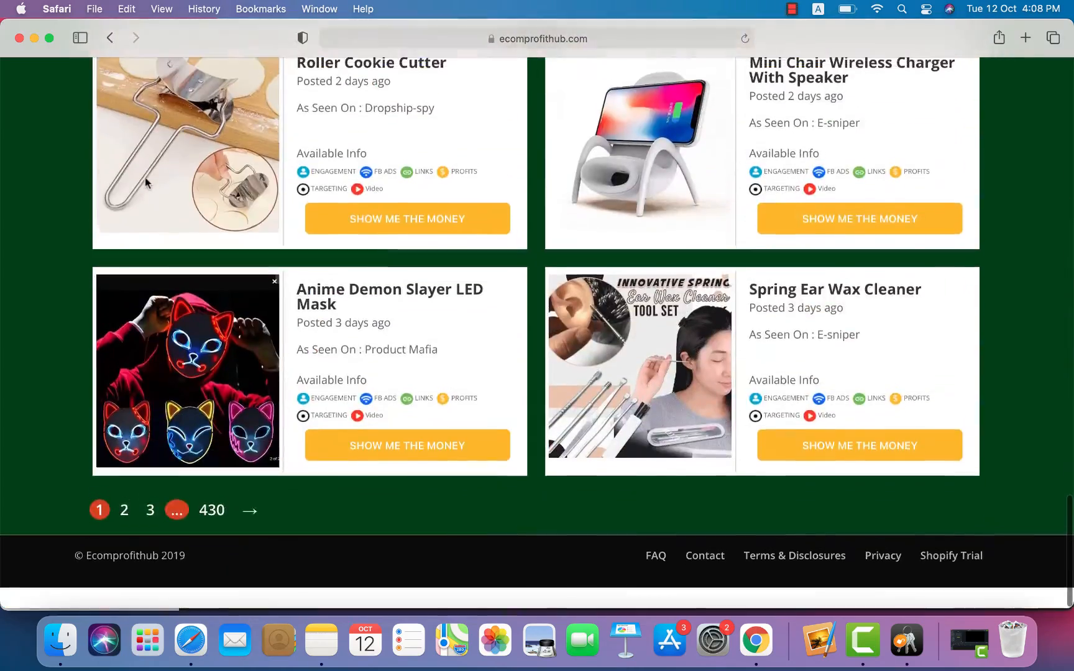
pyautogui.scroll(15, 145, 180)
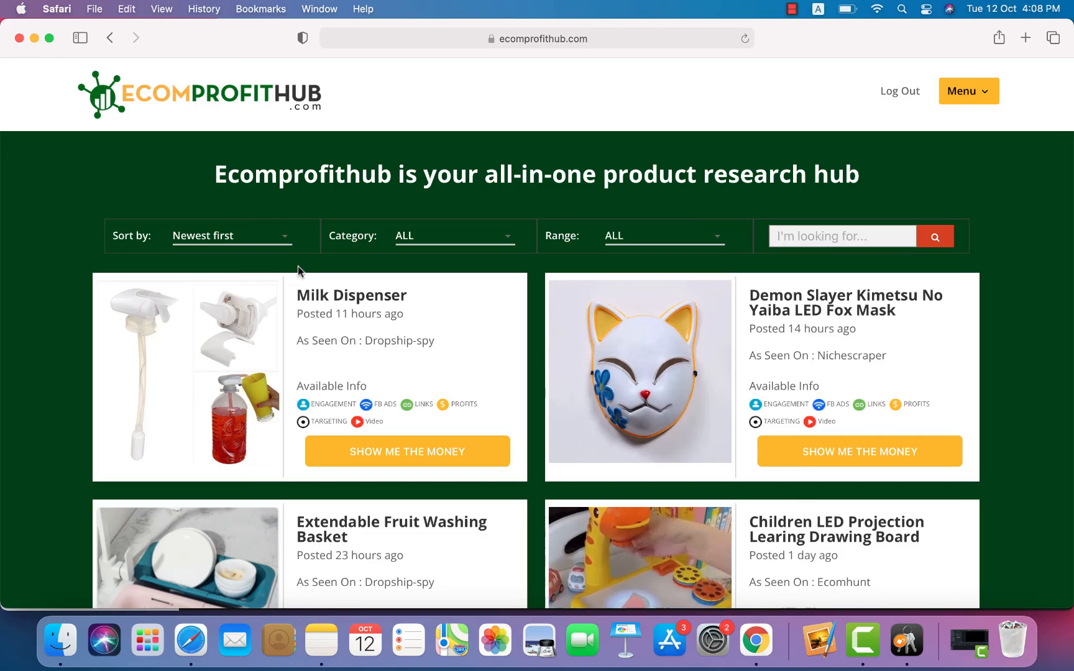
pyautogui.scroll(-15, 297, 268)
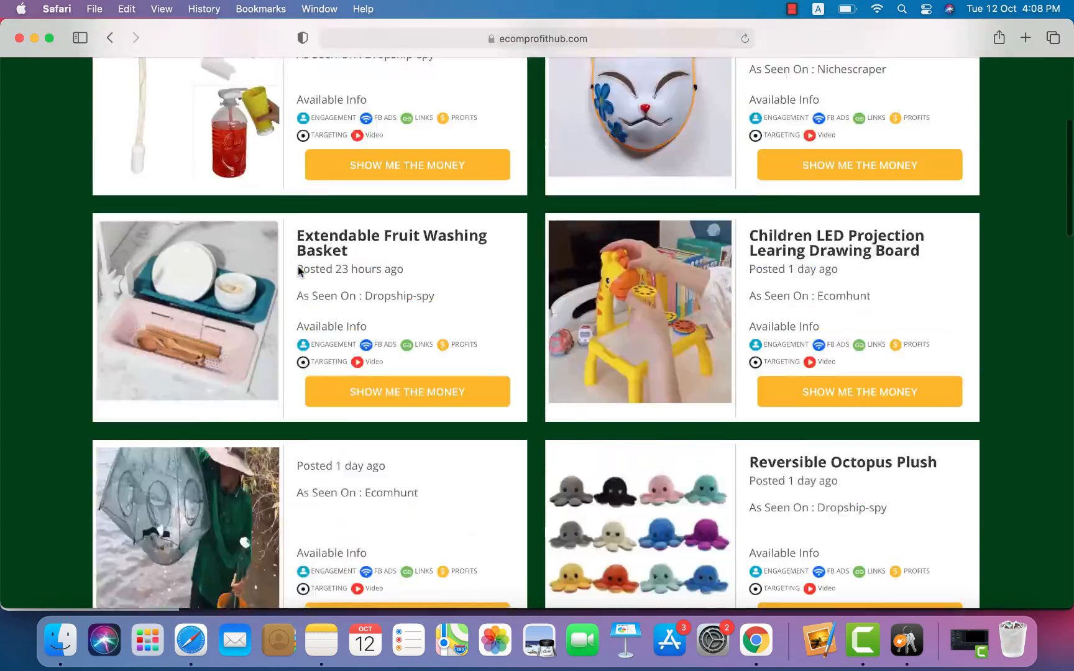
pyautogui.scroll(20, 299, 271)
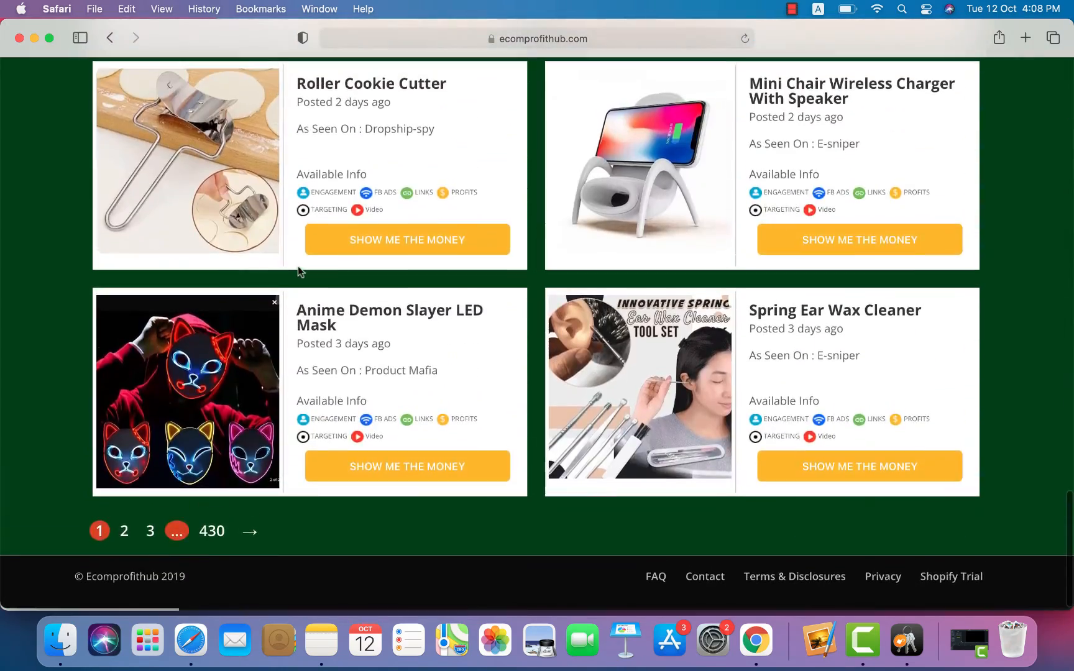
pyautogui.scroll(-15, 299, 271)
pyautogui.scroll(-8, 298, 271)
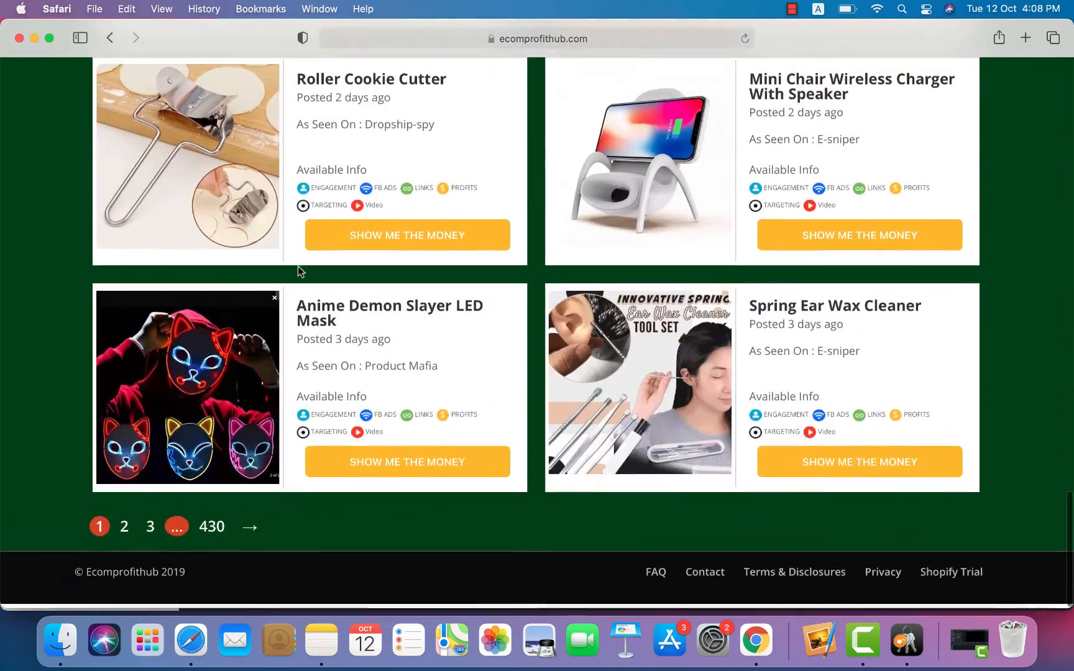
pyautogui.scroll(15, 298, 270)
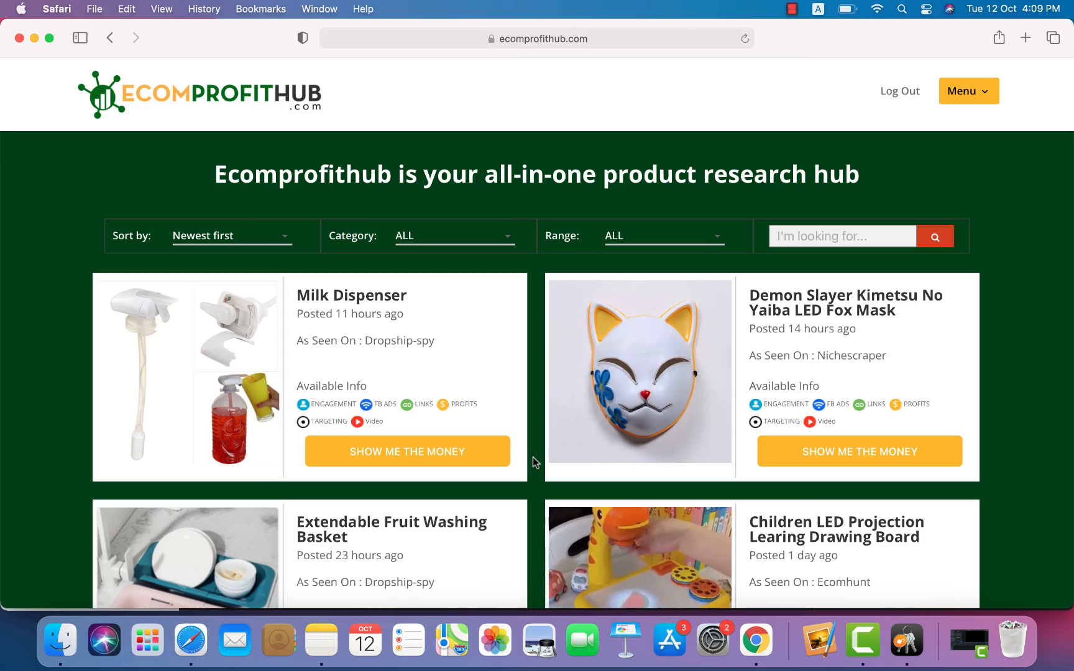
pyautogui.scroll(-15, 533, 456)
pyautogui.scroll(15, 533, 456)
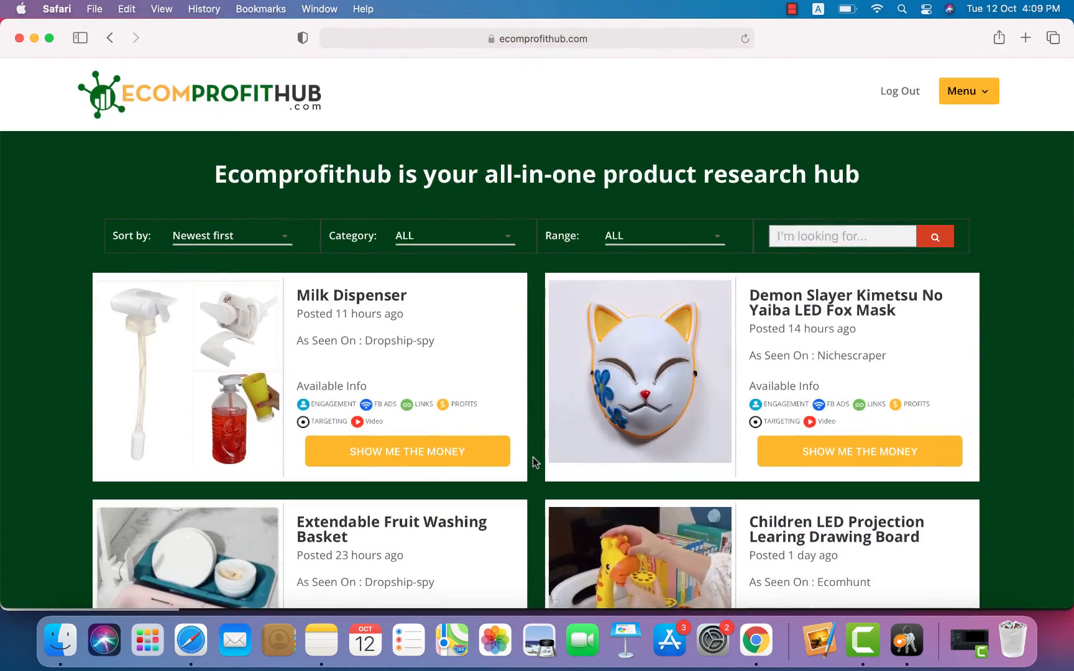
pyautogui.scroll(-5, 533, 457)
pyautogui.scroll(-10, 537, 449)
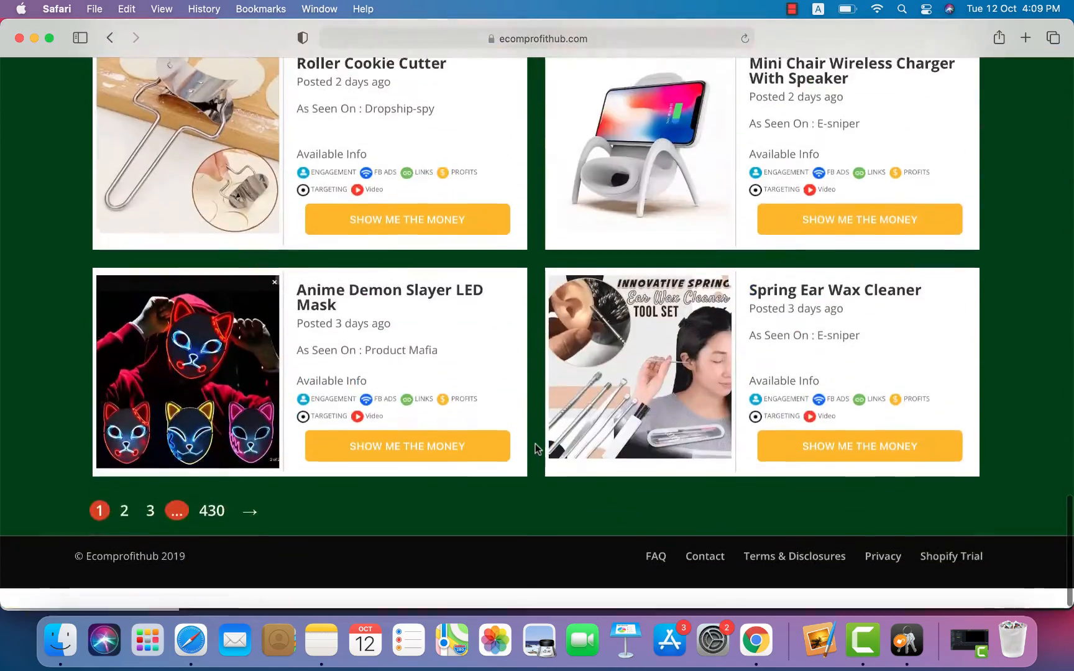
pyautogui.scroll(15, 538, 449)
pyautogui.scroll(-2, 537, 449)
pyautogui.scroll(-10, 537, 449)
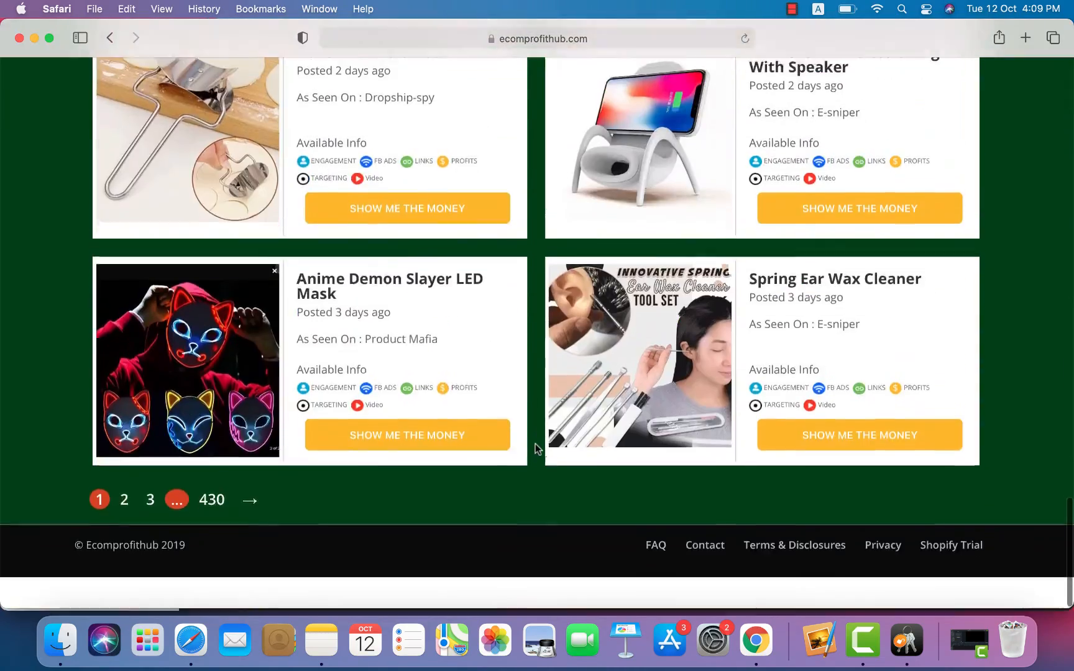
pyautogui.scroll(15, 537, 445)
pyautogui.scroll(-1, 536, 440)
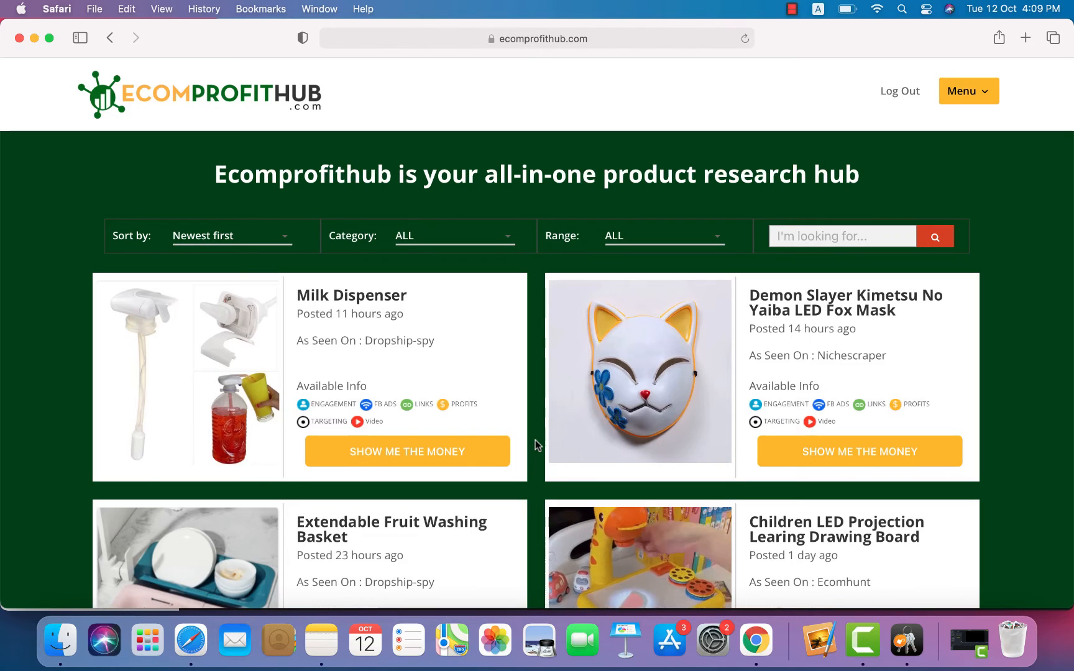
# Step: Go to Membership Account from the Menu and review the Monthly Membership billing details
pyautogui.click(983, 93)
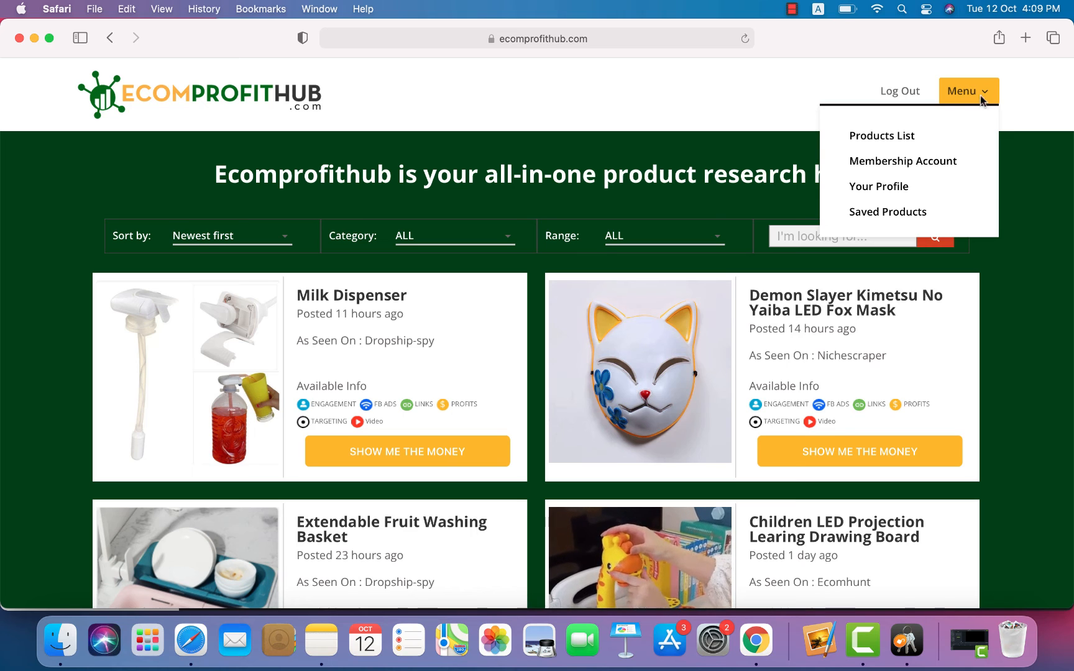
pyautogui.click(920, 165)
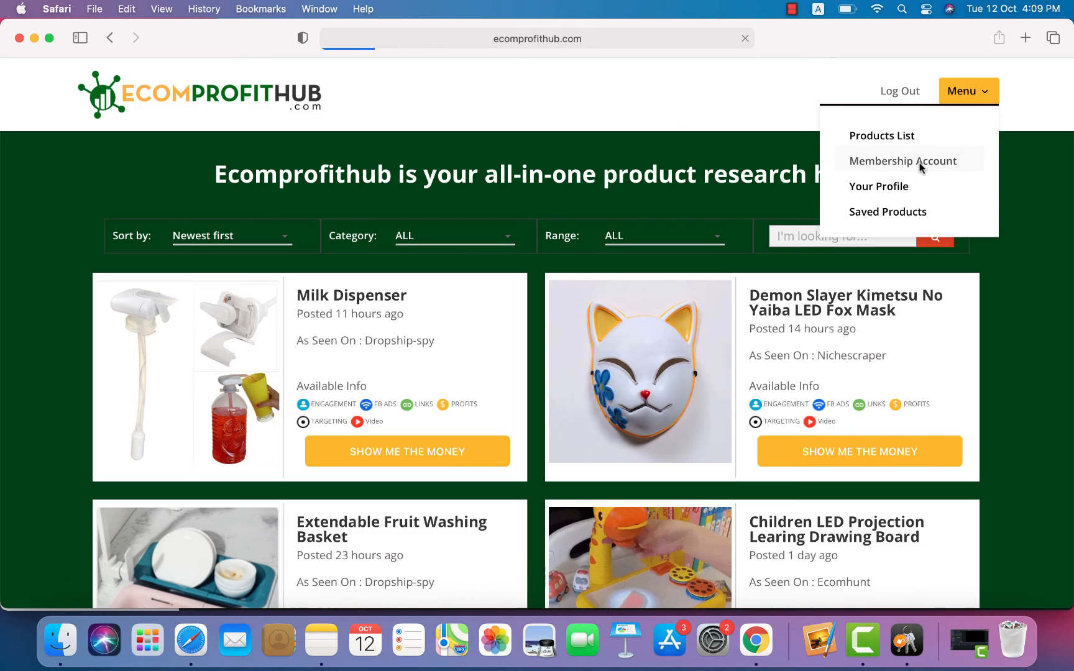
pyautogui.scroll(-5, 644, 478)
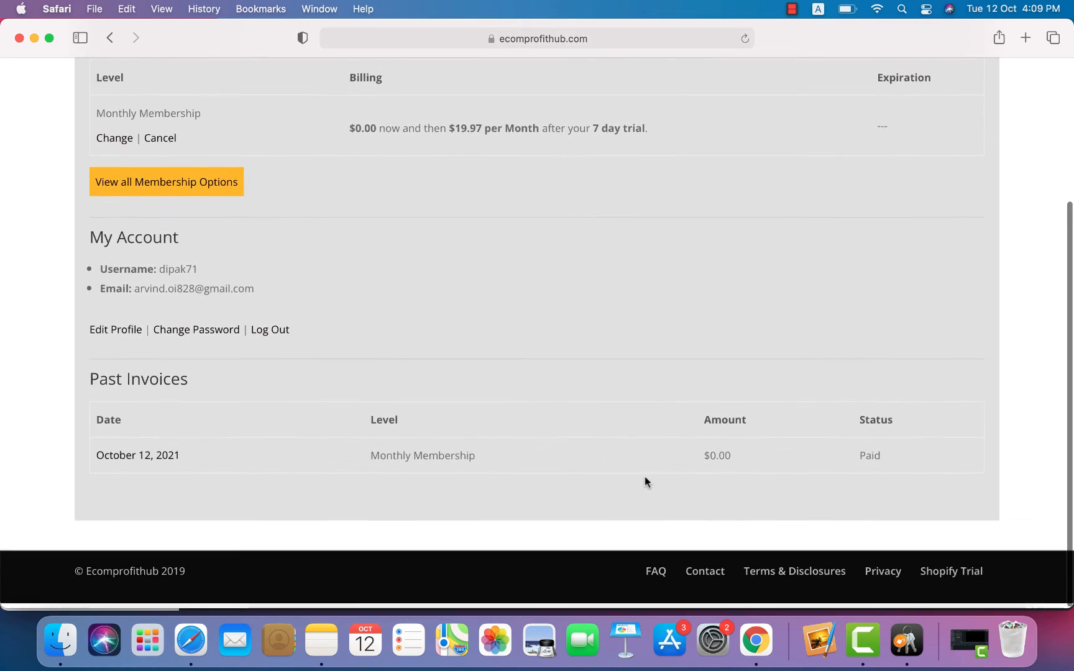
pyautogui.scroll(5, 645, 476)
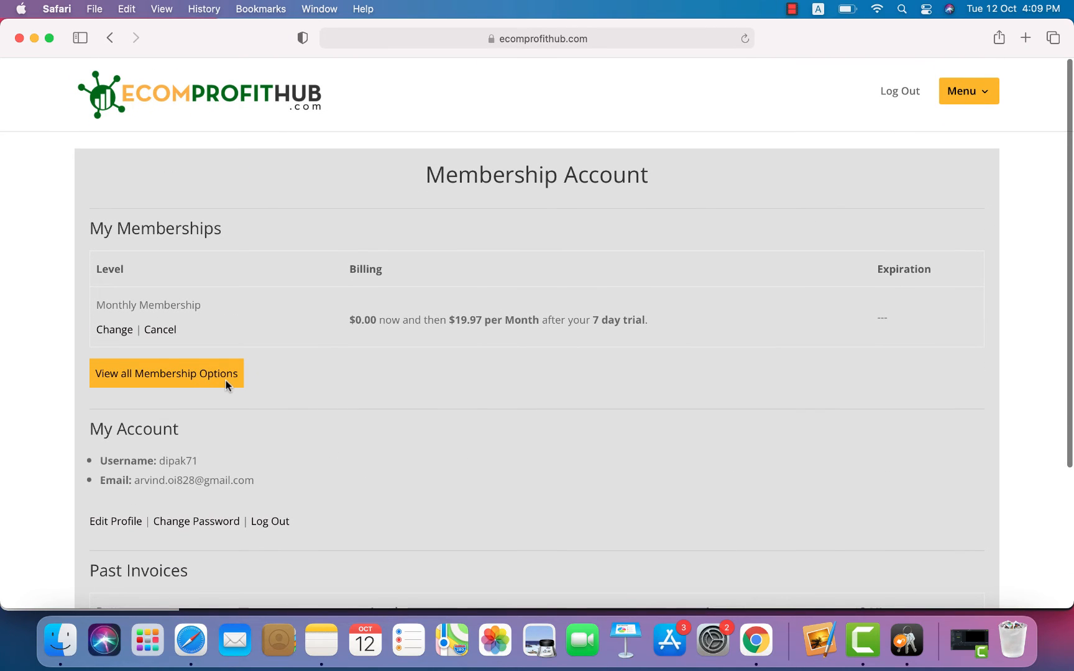
# Step: Open all membership options and inspect the Monthly plan's $19.97 per month price
pyautogui.click(226, 380)
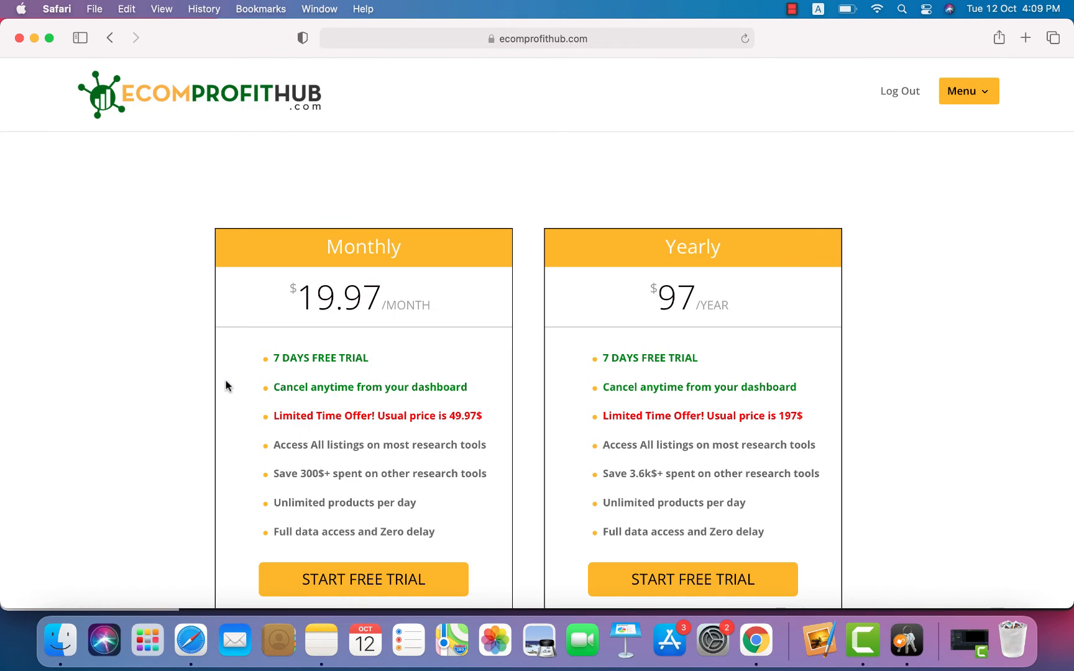
pyautogui.scroll(-2, 469, 494)
pyautogui.scroll(2, 470, 494)
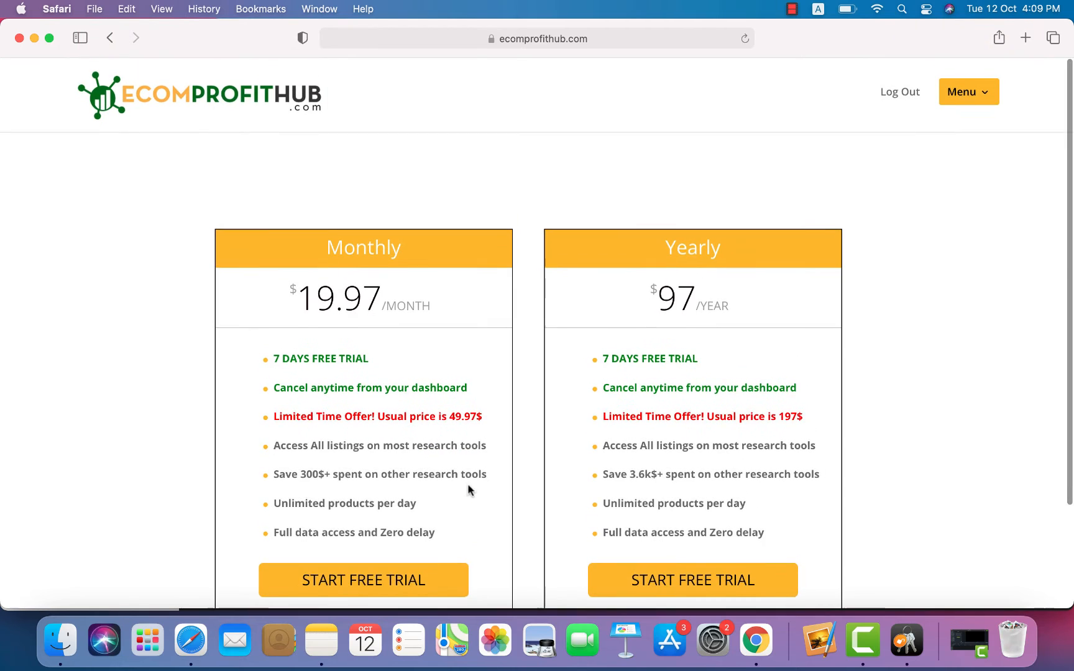
pyautogui.scroll(-3, 315, 329)
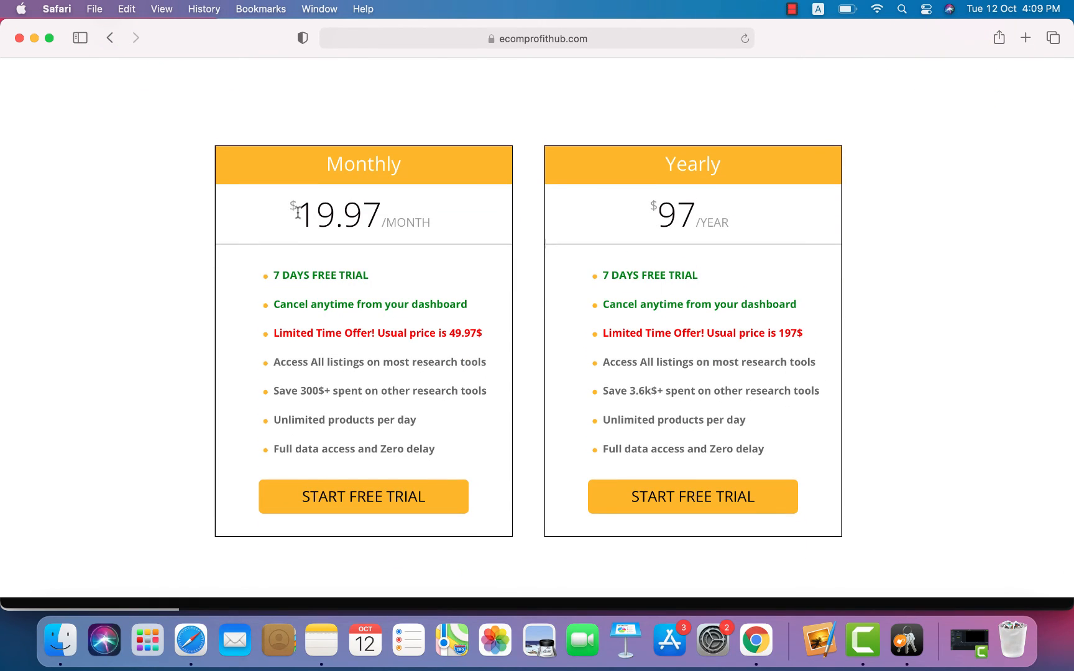
pyautogui.moveTo(299, 214); pyautogui.dragTo(381, 201)
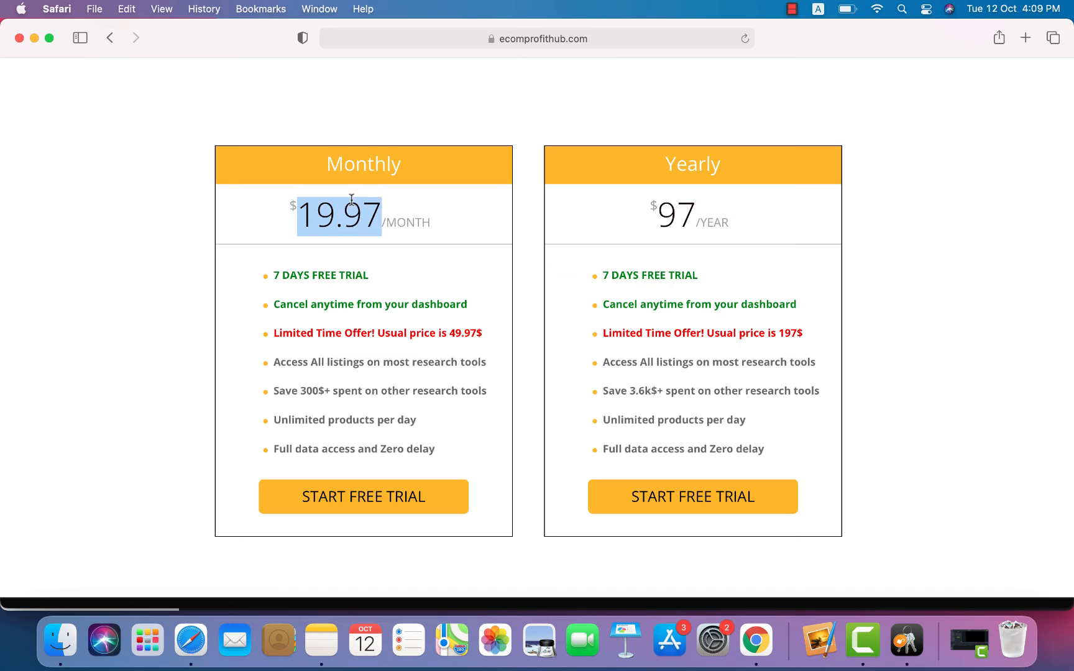
pyautogui.click(316, 215)
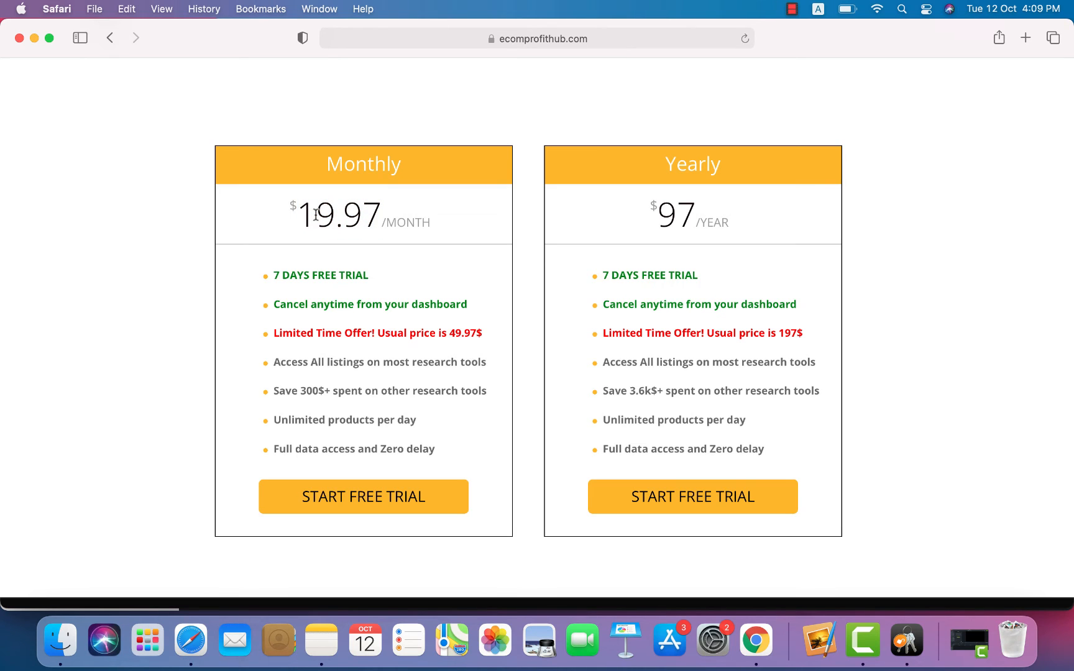
pyautogui.moveTo(301, 216); pyautogui.dragTo(375, 198)
pyautogui.click(359, 213)
# Step: Inspect the Yearly plan's $97 per year price and scroll over the pricing page
pyautogui.scroll(-2, 358, 213)
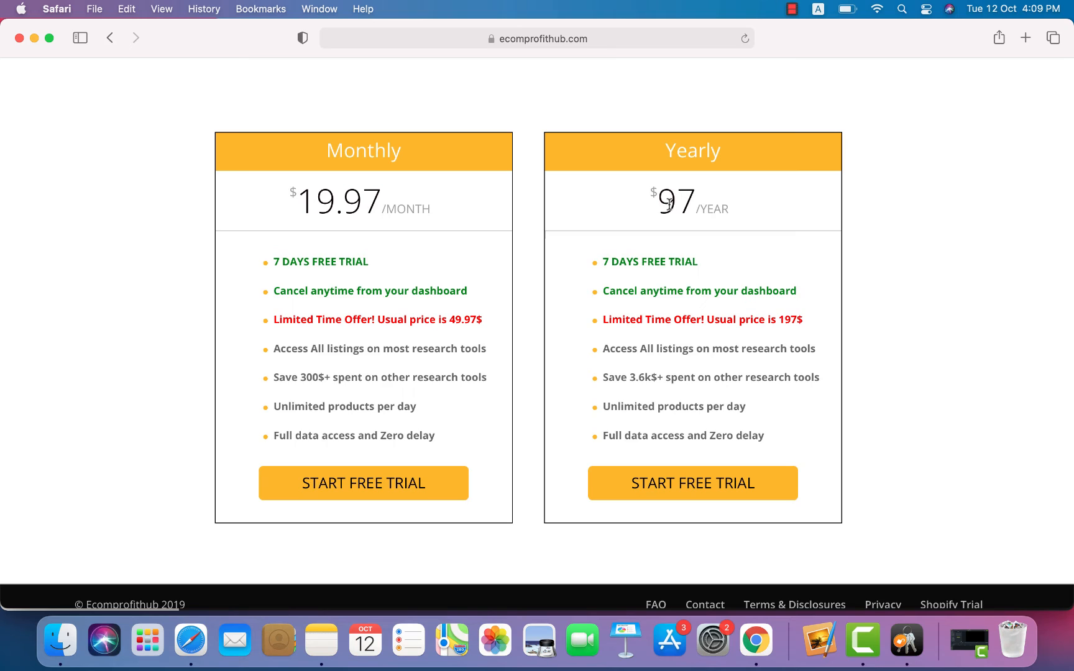
pyautogui.moveTo(664, 209); pyautogui.dragTo(690, 195)
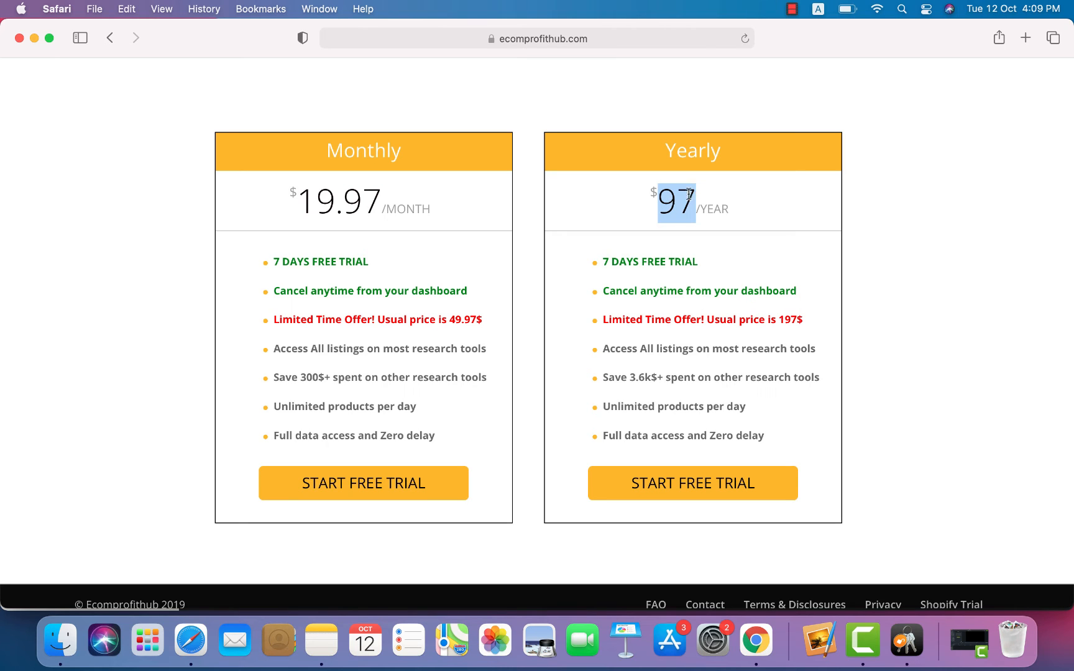
pyautogui.click(658, 216)
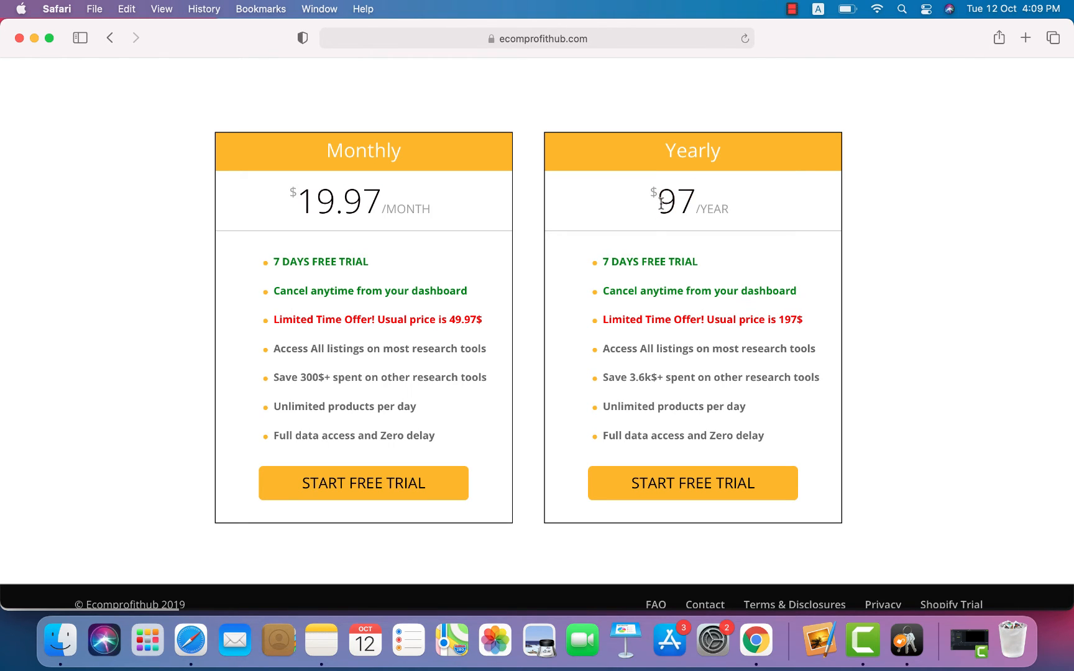
pyautogui.moveTo(661, 203); pyautogui.dragTo(697, 192)
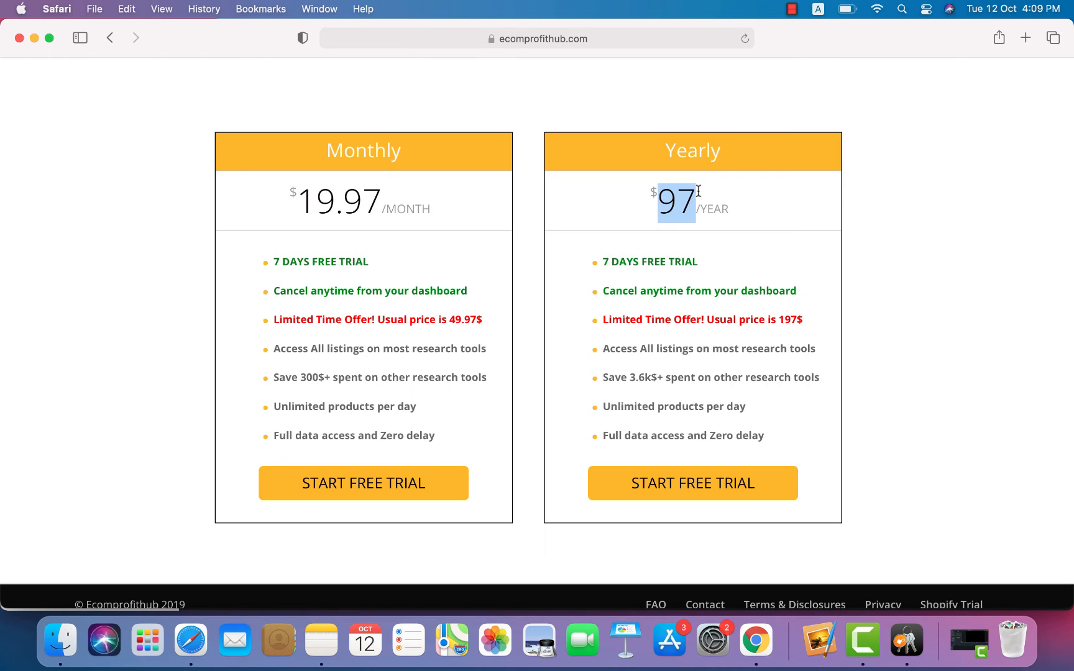
pyautogui.click(713, 229)
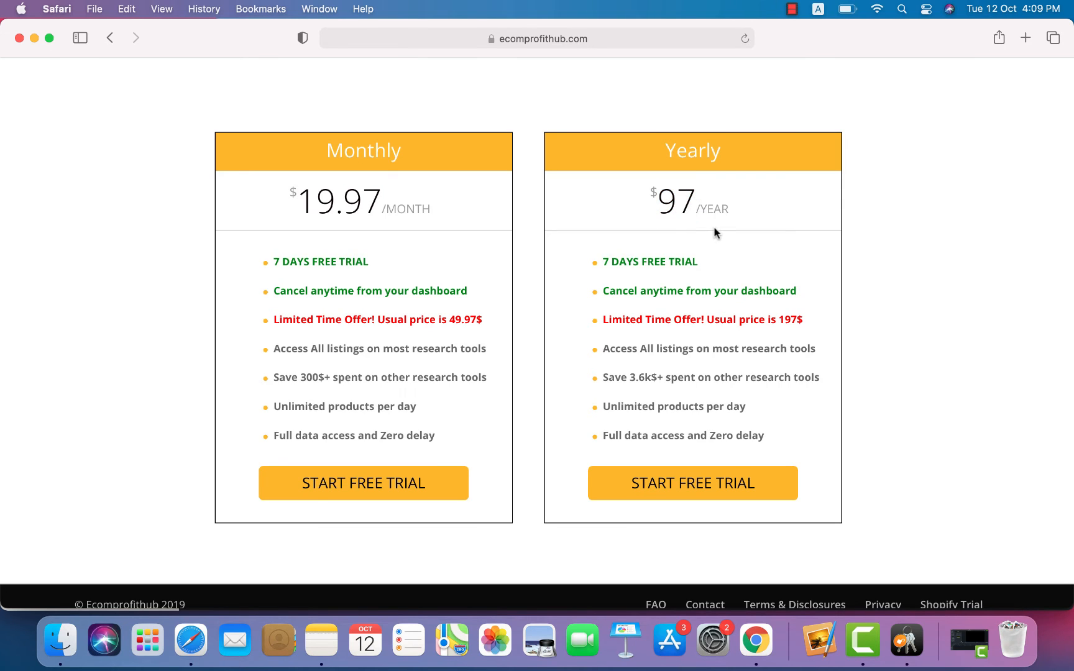
pyautogui.scroll(-2, 715, 233)
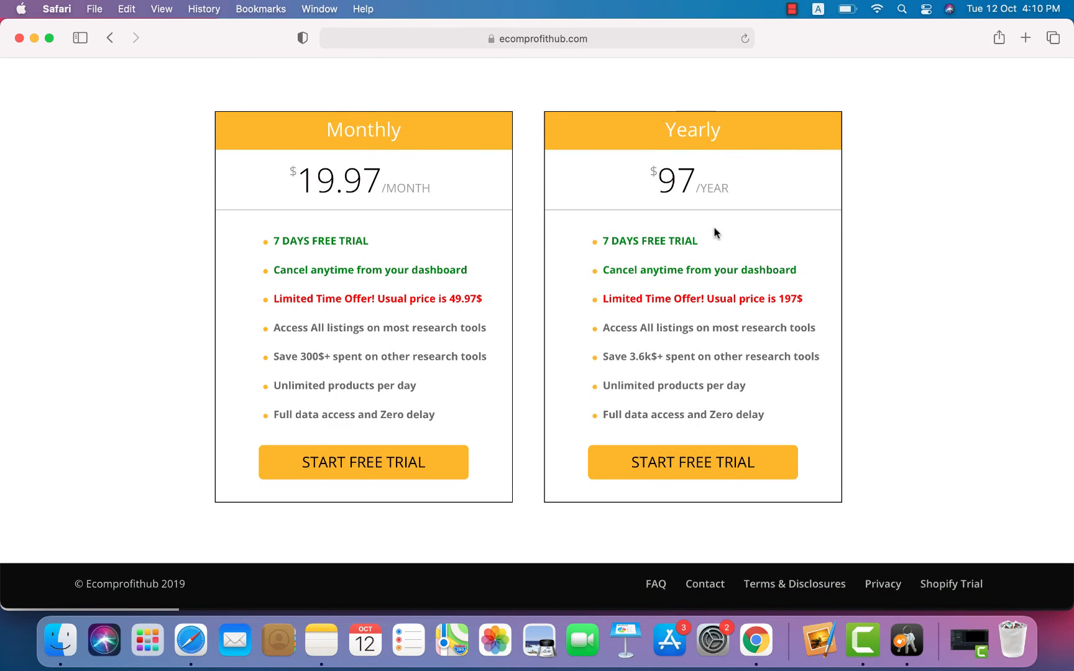
pyautogui.scroll(-1, 715, 233)
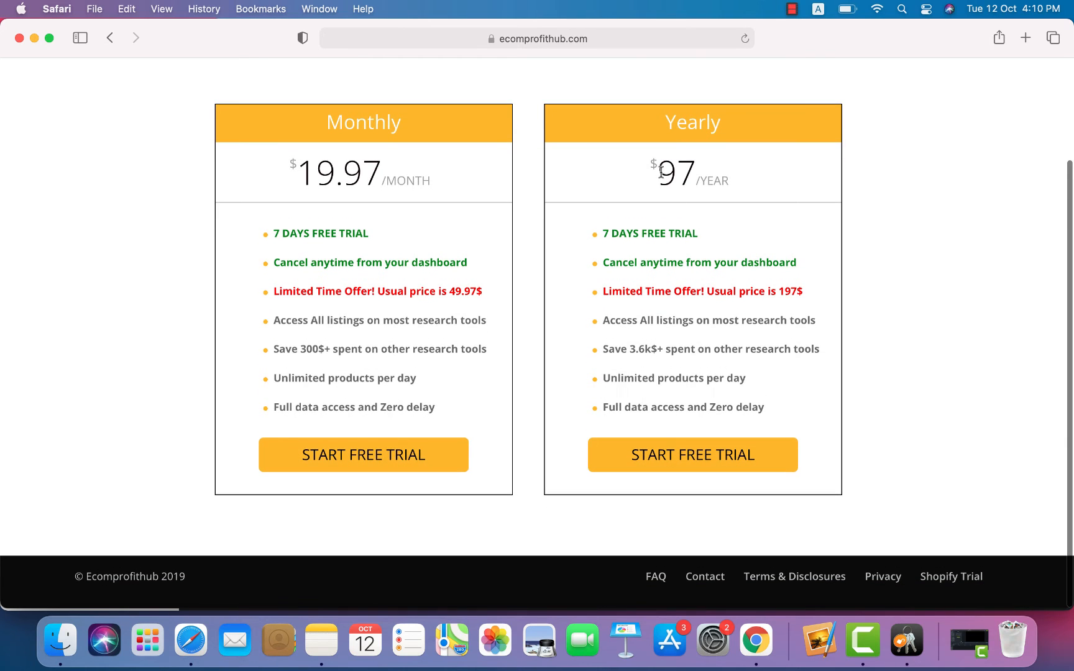
pyautogui.moveTo(661, 172); pyautogui.dragTo(699, 158)
pyautogui.click(698, 156)
pyautogui.scroll(5, 685, 233)
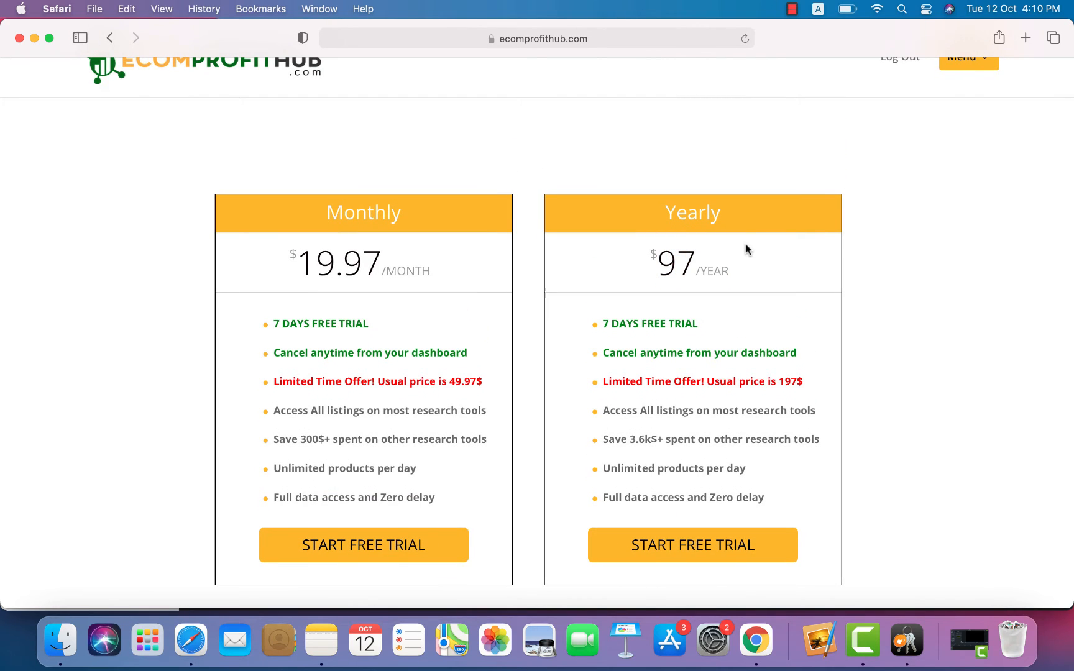
pyautogui.scroll(2, 746, 249)
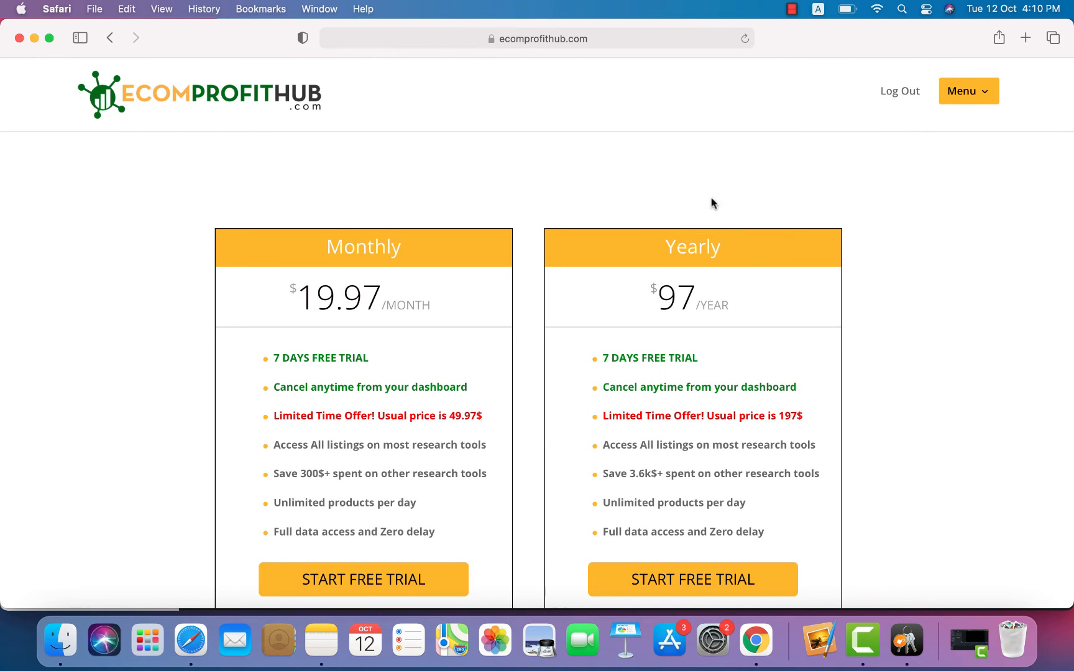
pyautogui.scroll(-5, 930, 193)
pyautogui.scroll(5, 930, 190)
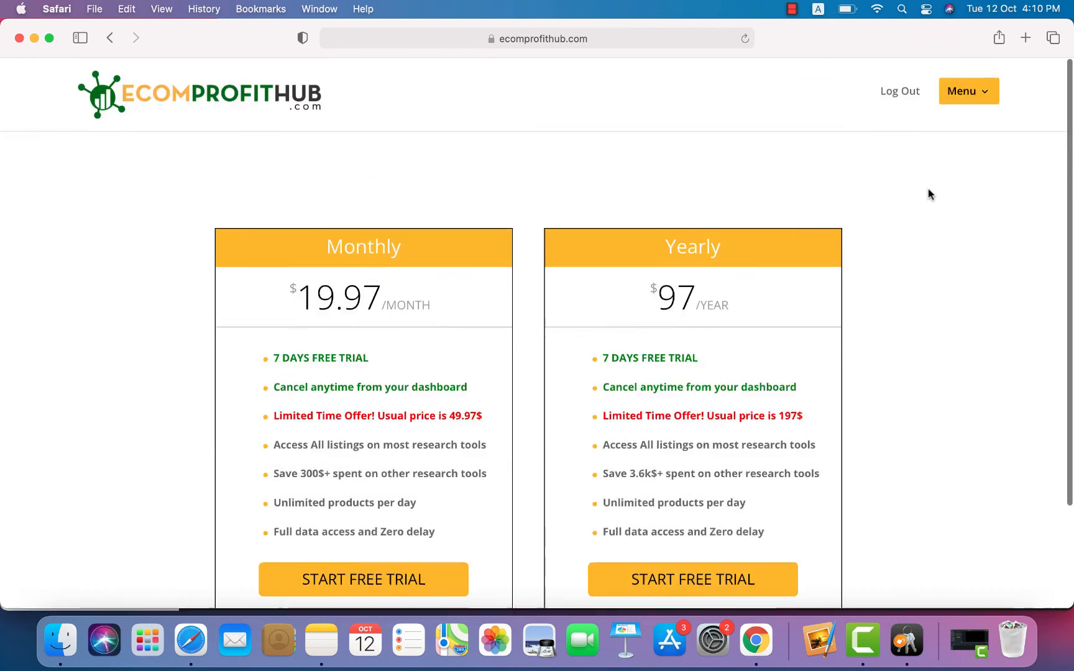
# Step: Return to the Products List via Menu and scroll to the Spring Ear Wax Cleaner card
pyautogui.click(988, 93)
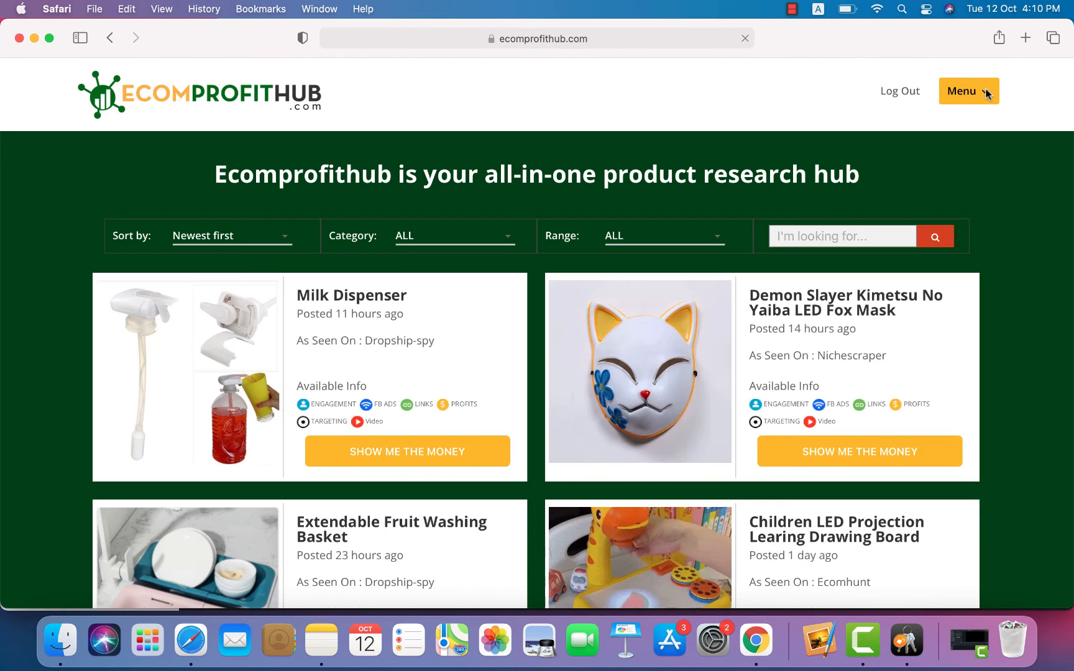
pyautogui.click(988, 94)
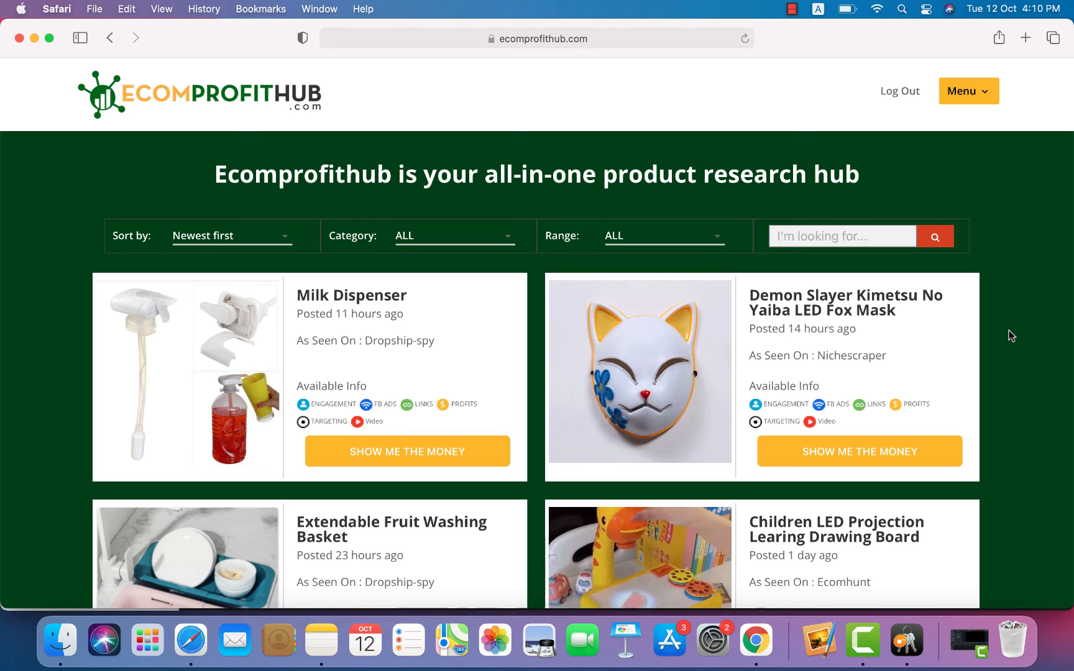
pyautogui.scroll(-20, 1011, 336)
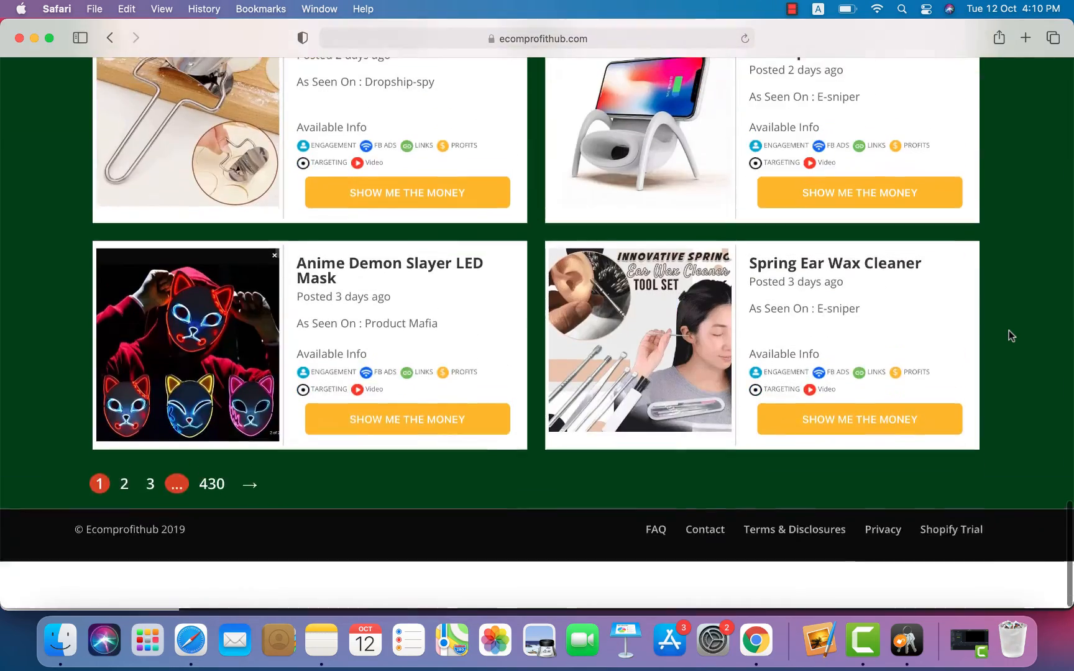
pyautogui.scroll(20, 1012, 336)
pyautogui.scroll(-20, 1009, 332)
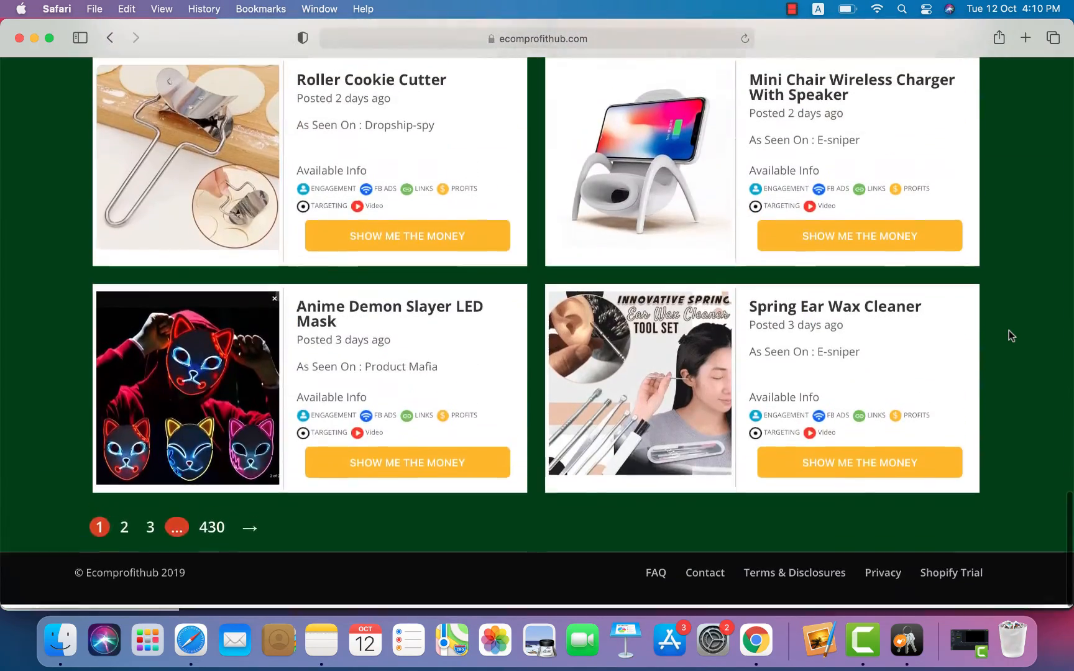
pyautogui.scroll(20, 1009, 331)
pyautogui.scroll(5, 1009, 331)
pyautogui.scroll(-20, 1009, 332)
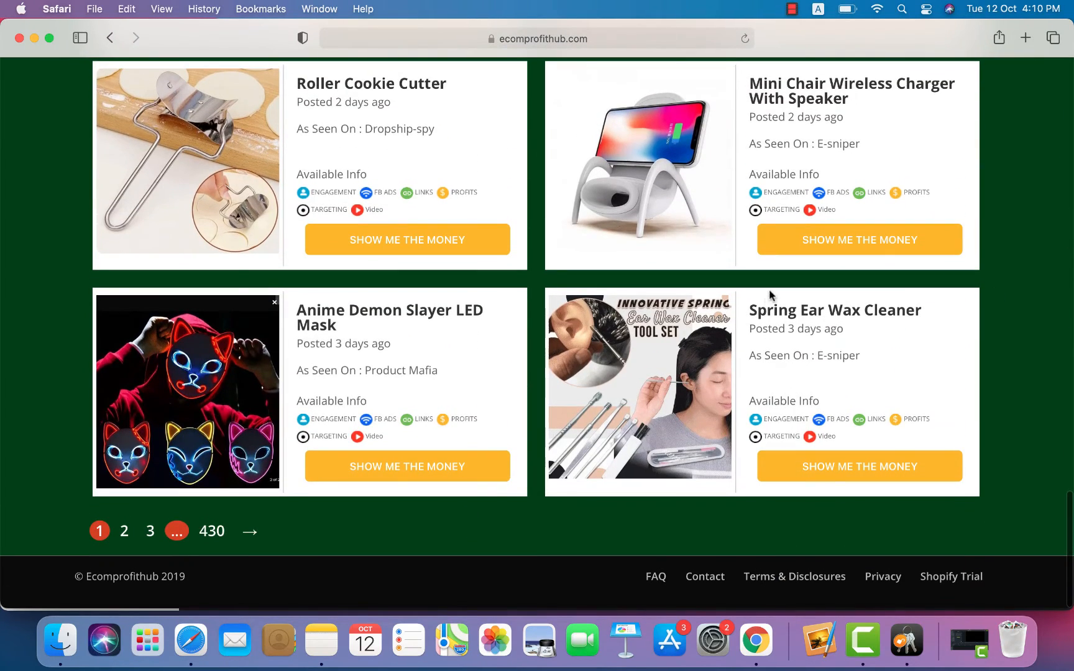
# Step: Open the Spring Ear Wax Cleaner product page and check its $3.32 product cost
pyautogui.click(850, 472)
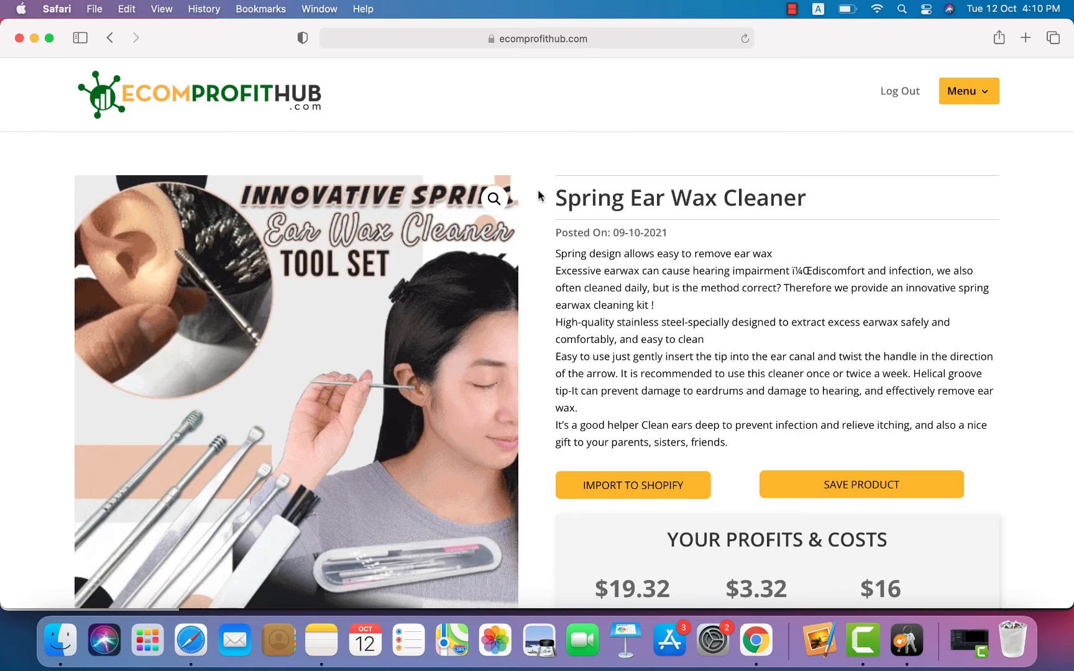
pyautogui.scroll(-5, 711, 256)
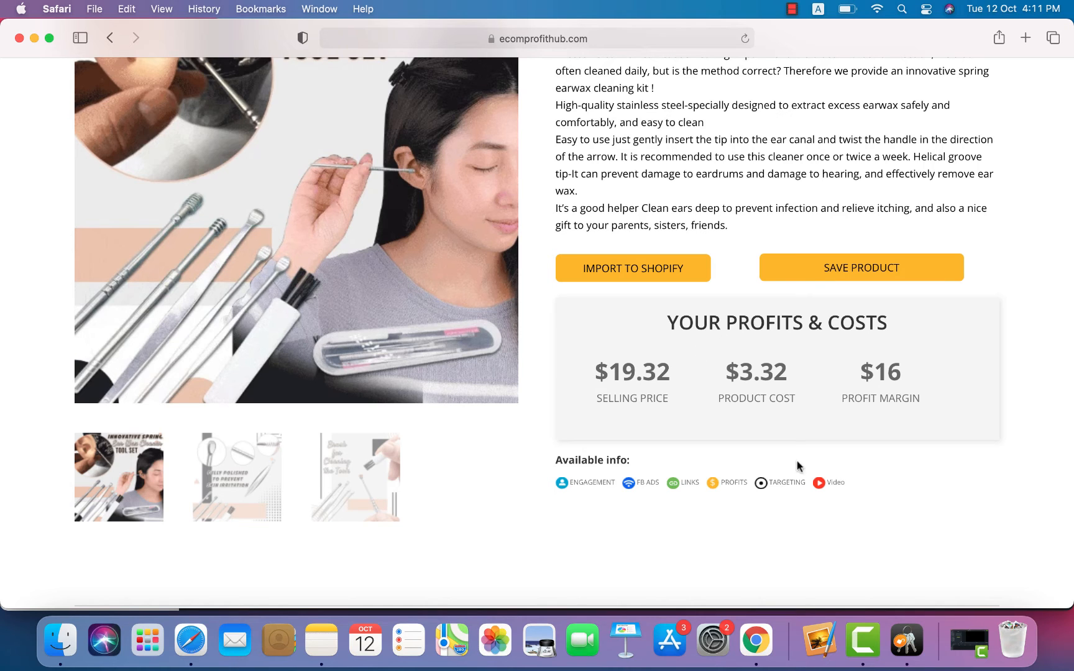
pyautogui.moveTo(731, 372); pyautogui.dragTo(801, 359)
pyautogui.click(750, 369)
# Step: Scroll through targeting and related products, then back up to the title and description
pyautogui.scroll(-4, 655, 468)
pyautogui.scroll(1, 622, 453)
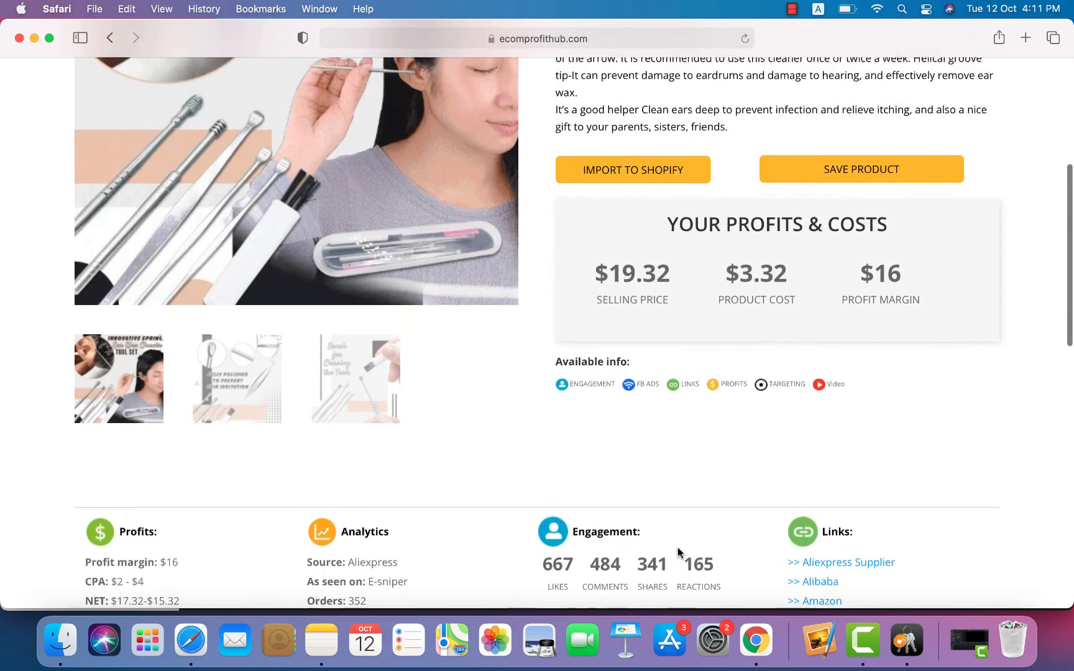
pyautogui.scroll(2, 607, 441)
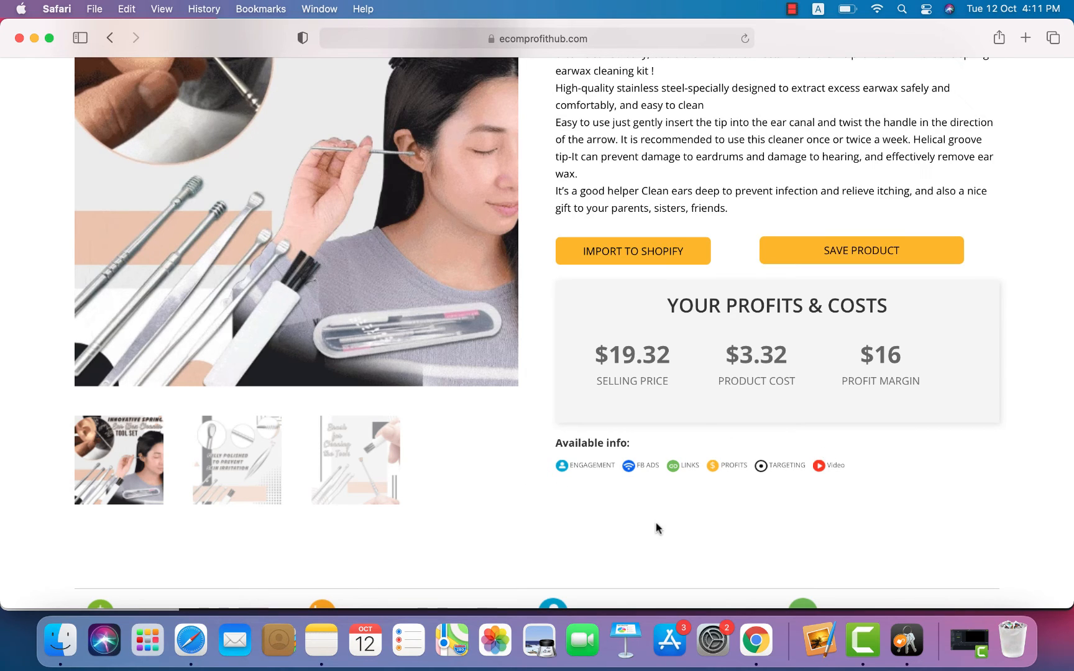
pyautogui.scroll(1, 656, 525)
pyautogui.scroll(5, 657, 527)
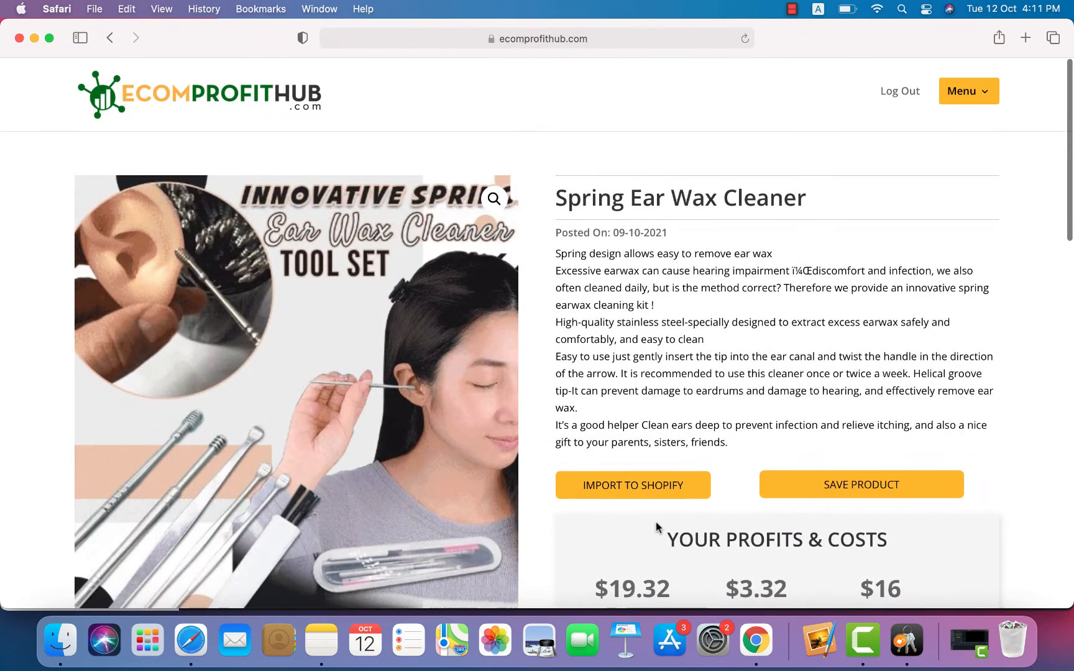
pyautogui.scroll(-6, 656, 527)
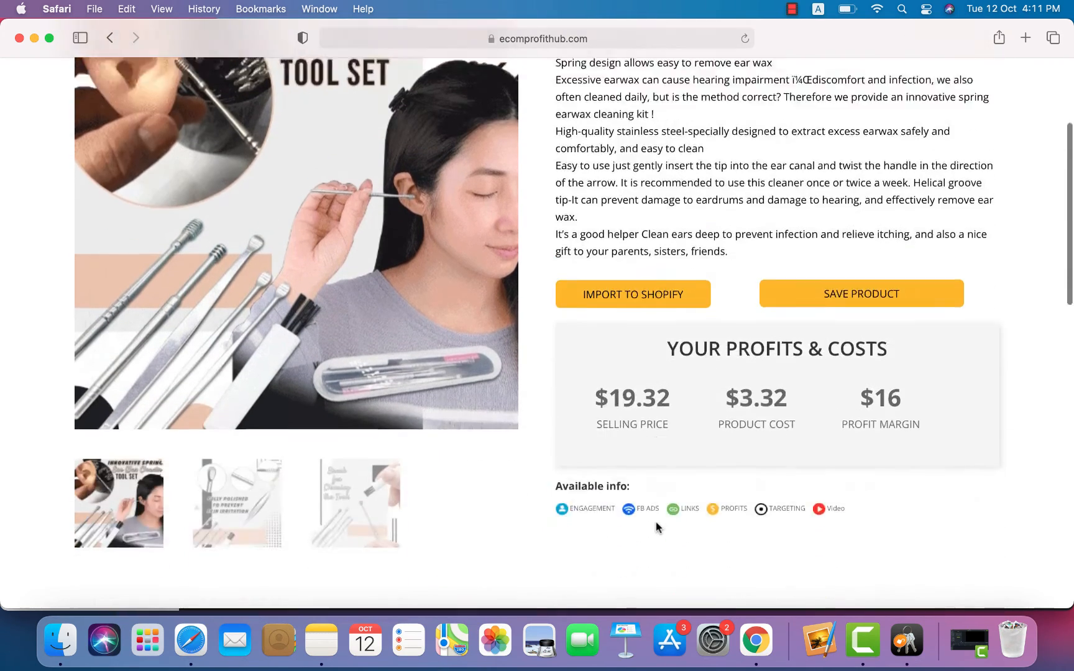
pyautogui.scroll(-10, 657, 527)
pyautogui.scroll(10, 656, 527)
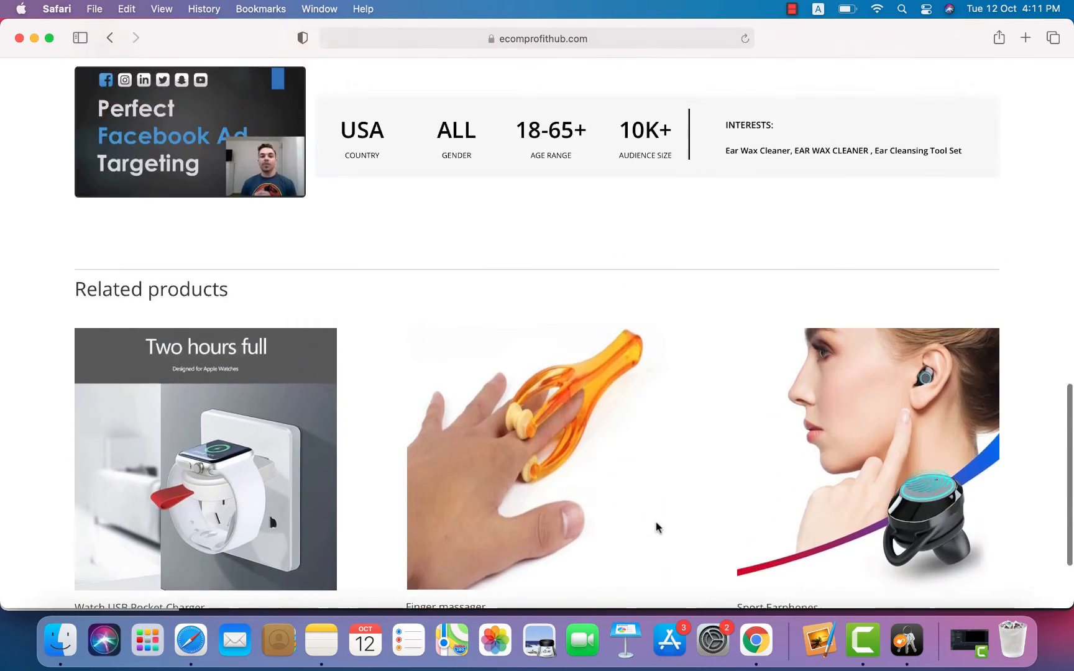
pyautogui.scroll(1, 656, 527)
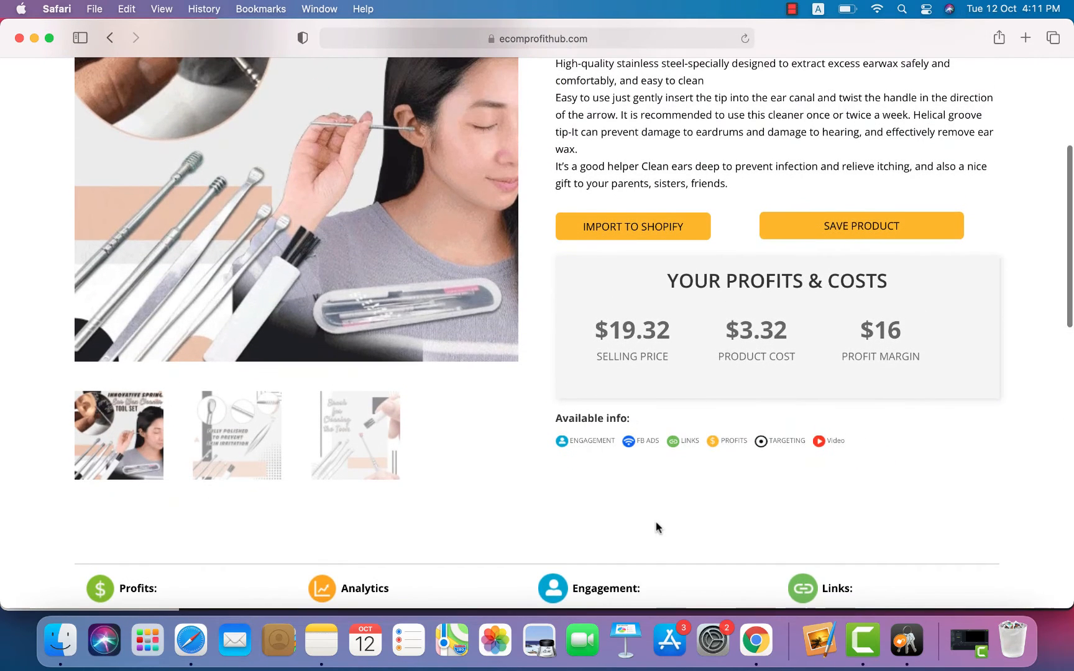
pyautogui.scroll(3, 657, 527)
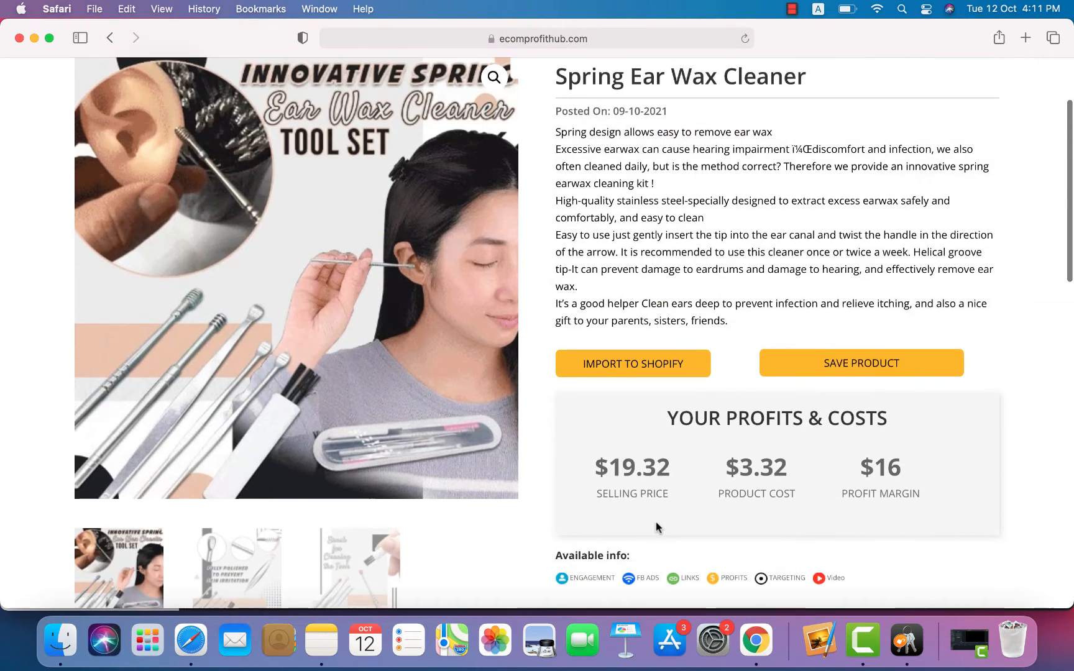
# Step: Save the Spring Ear Wax Cleaner, start its Shopify import, then switch to the Shopify admin in Chrome
pyautogui.click(828, 368)
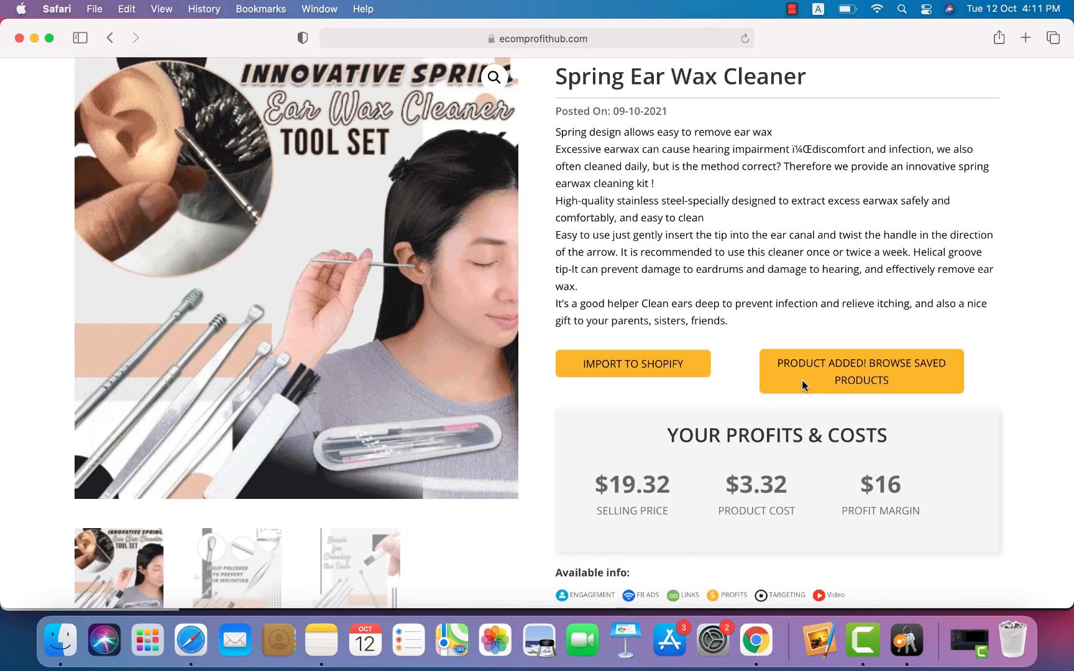
pyautogui.click(612, 376)
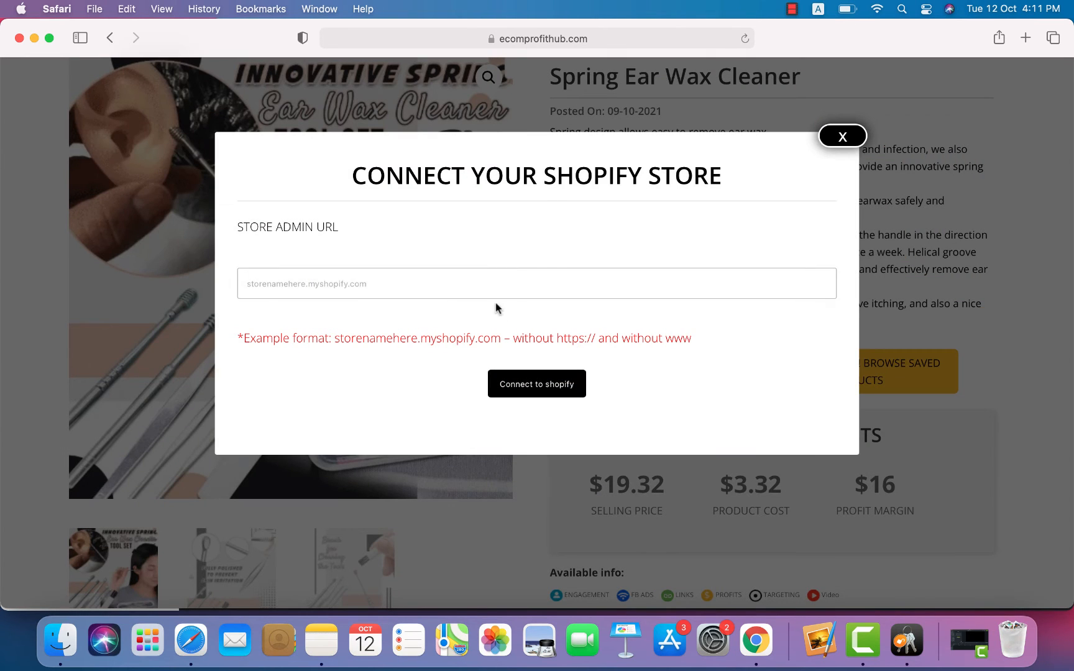
pyautogui.click(460, 281)
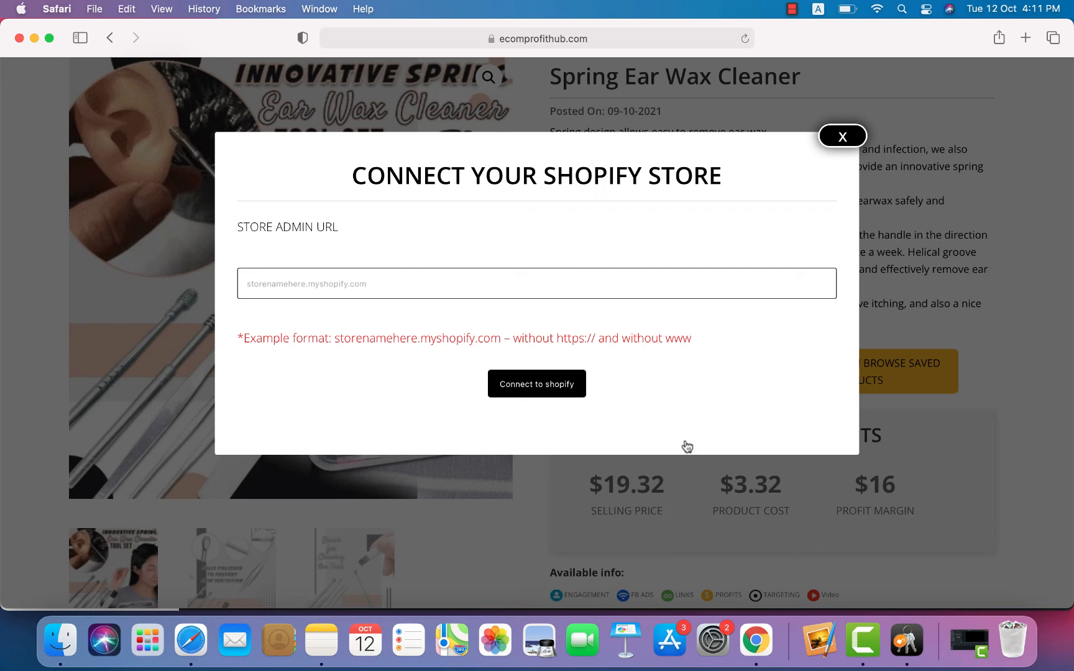
pyautogui.click(757, 640)
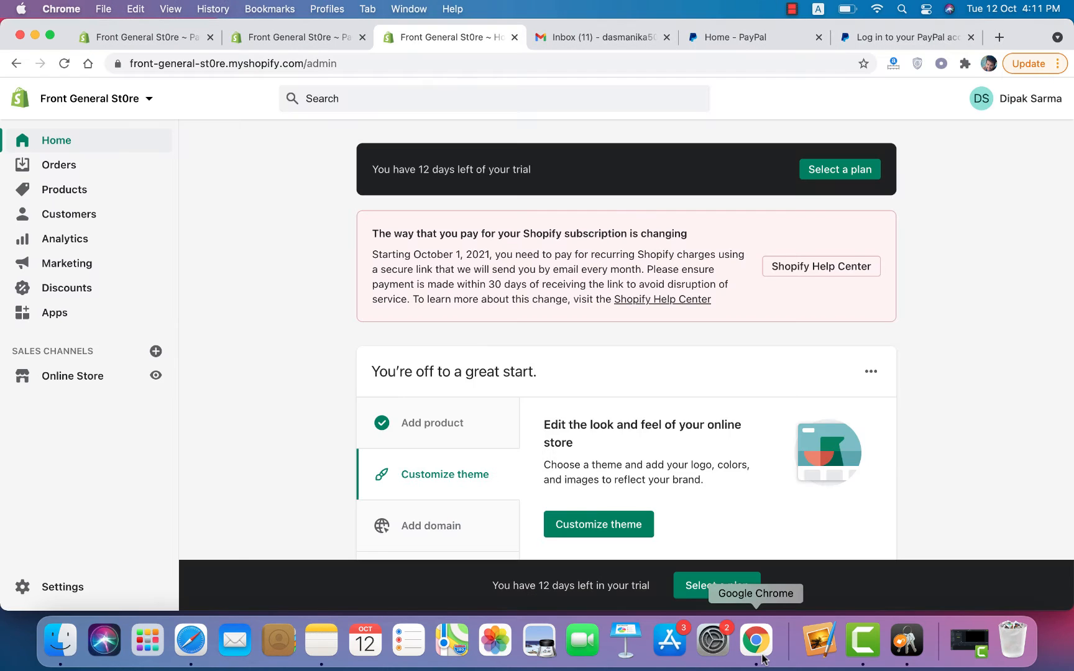
# Step: Open the front-general-st0re.myshopify.com storefront, copy its address, and return to the store-connection prompt
pyautogui.click(156, 376)
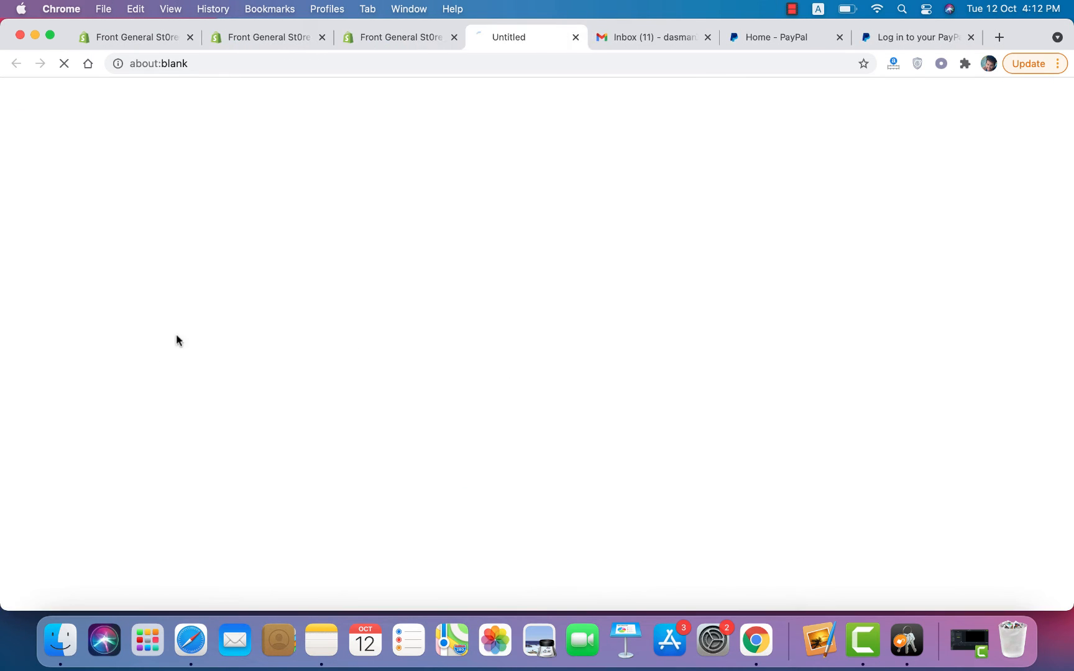
pyautogui.click(391, 58)
pyautogui.press('super+c')
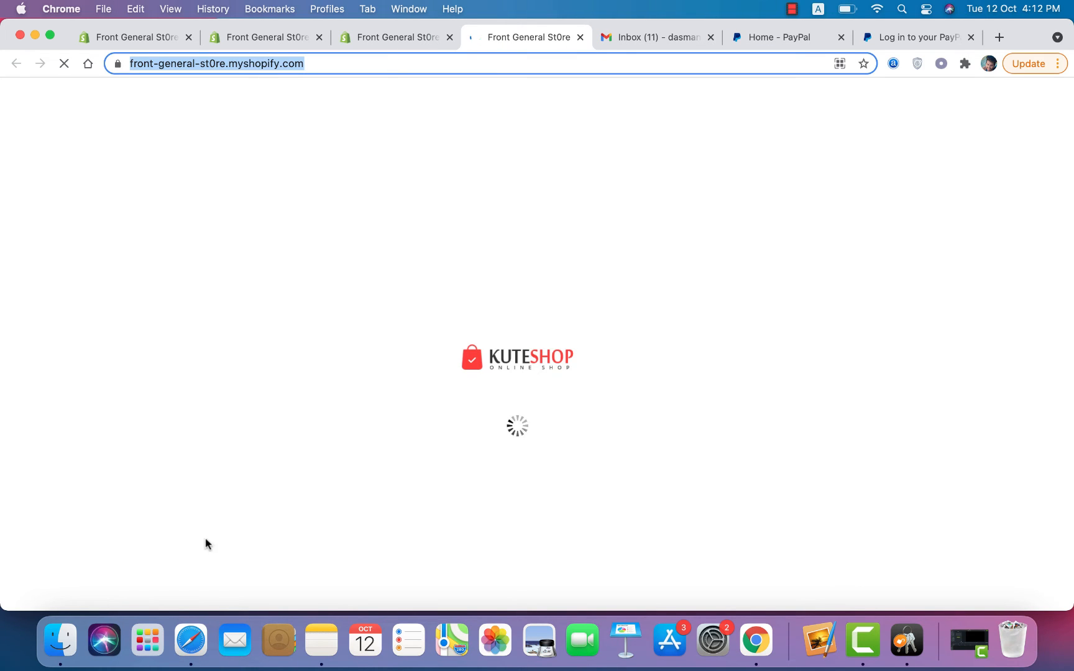
pyautogui.click(205, 645)
pyautogui.click(300, 269)
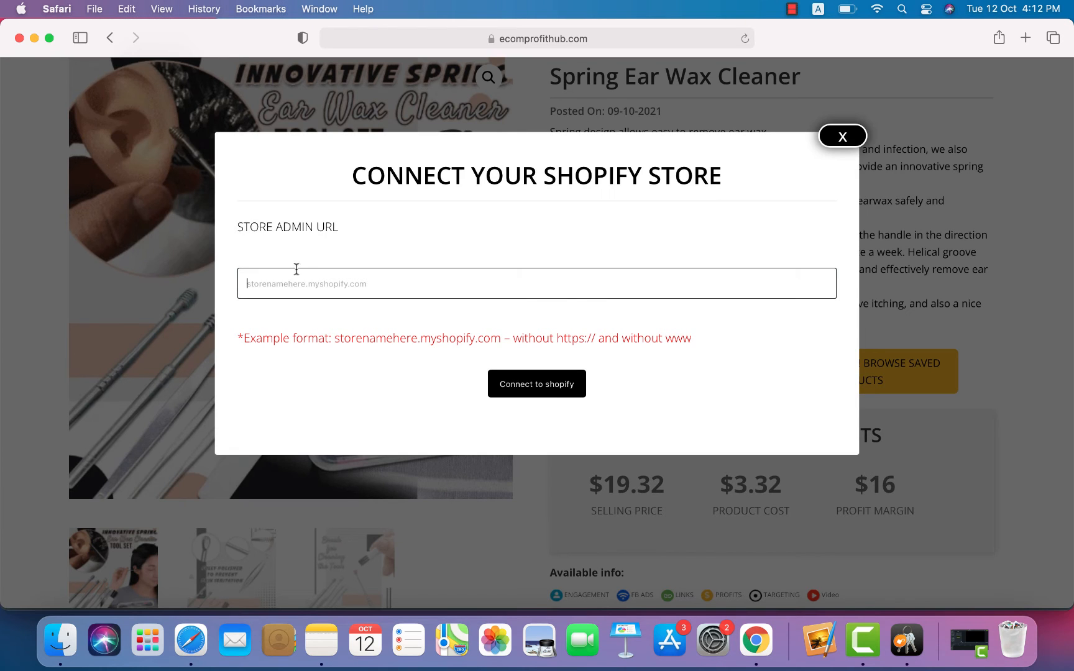
# Step: Paste the store address and connect to Shopify; after the server-not-found error, go back and close the prompt
pyautogui.press('super+v')
pyautogui.click(527, 384)
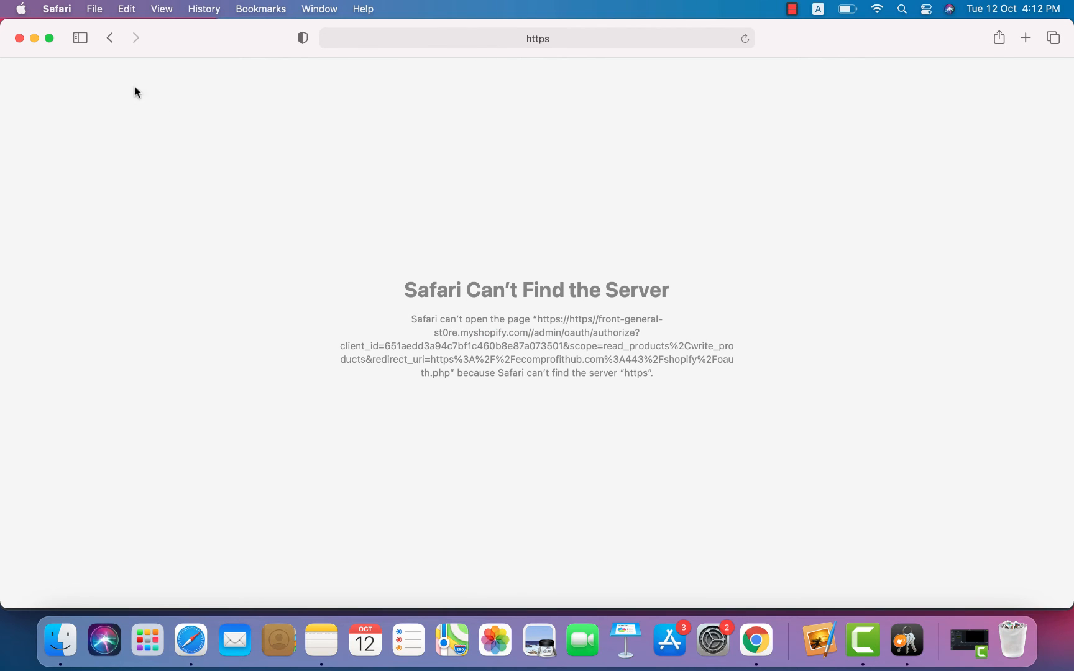
pyautogui.click(102, 44)
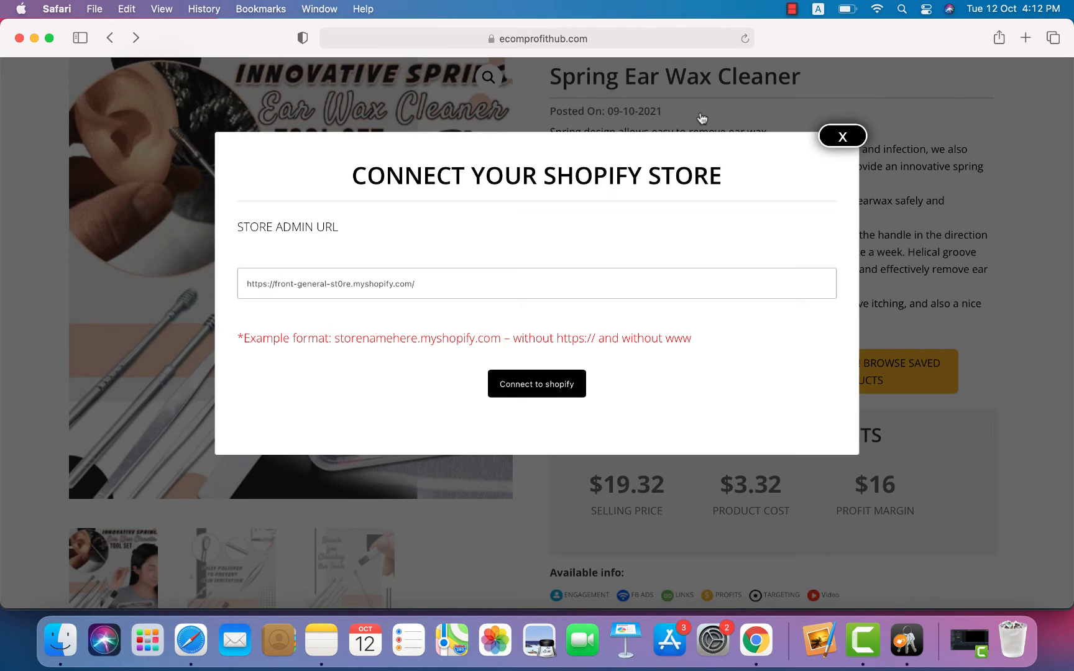
pyautogui.click(843, 137)
pyautogui.scroll(3, 745, 152)
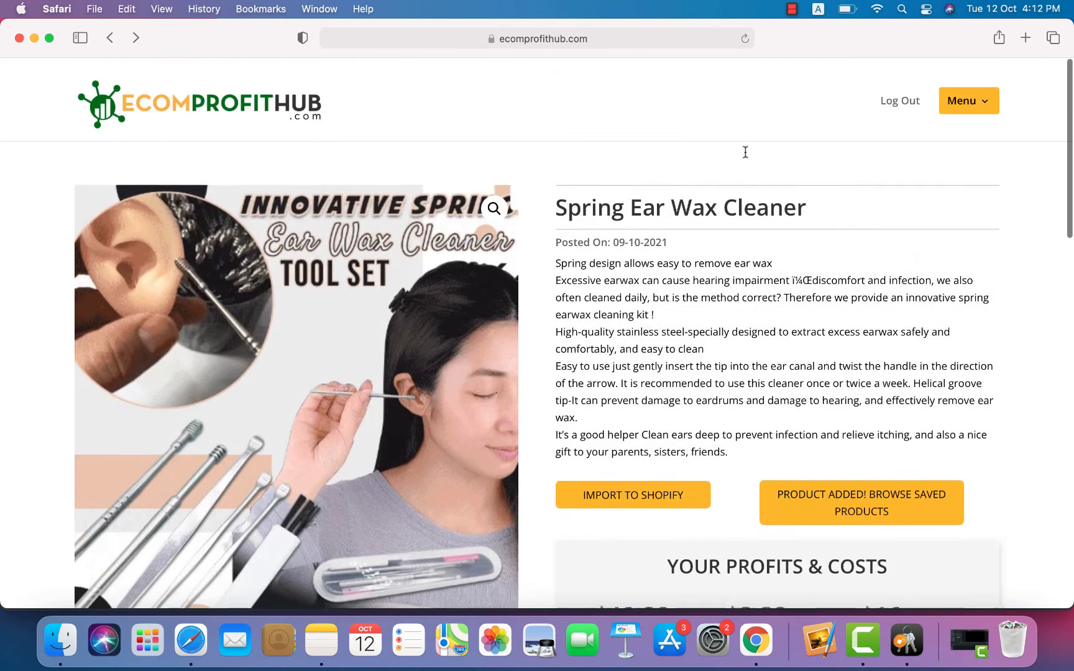
# Step: Reload the product page and review its profits: $16 margin, CPA $2 - $4, 352 orders
pyautogui.rightClick(651, 116)
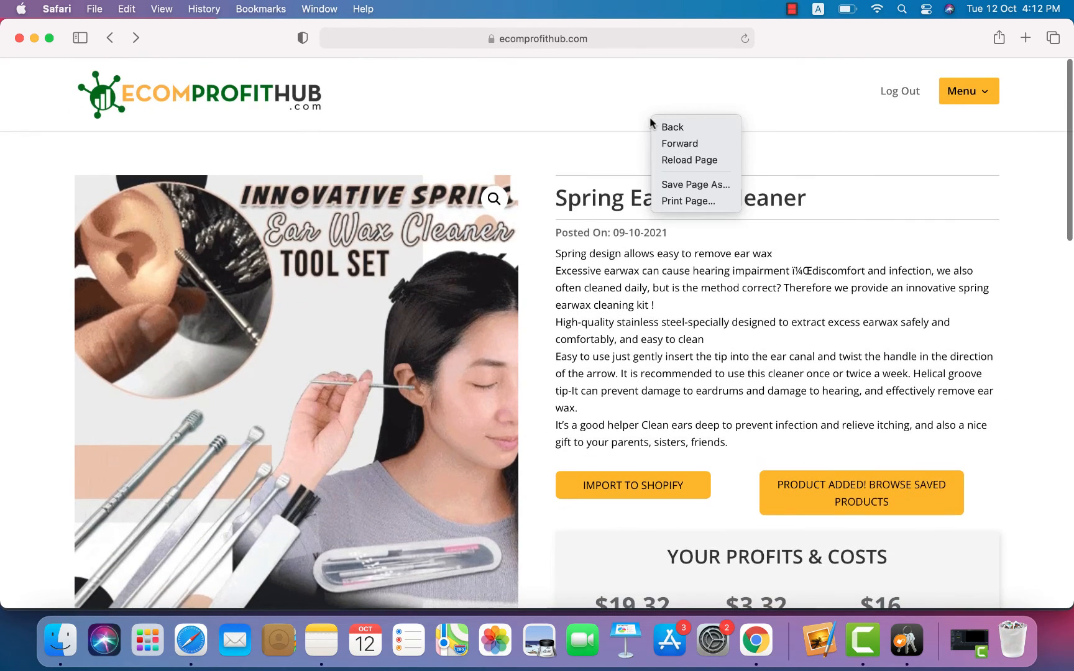
pyautogui.click(659, 159)
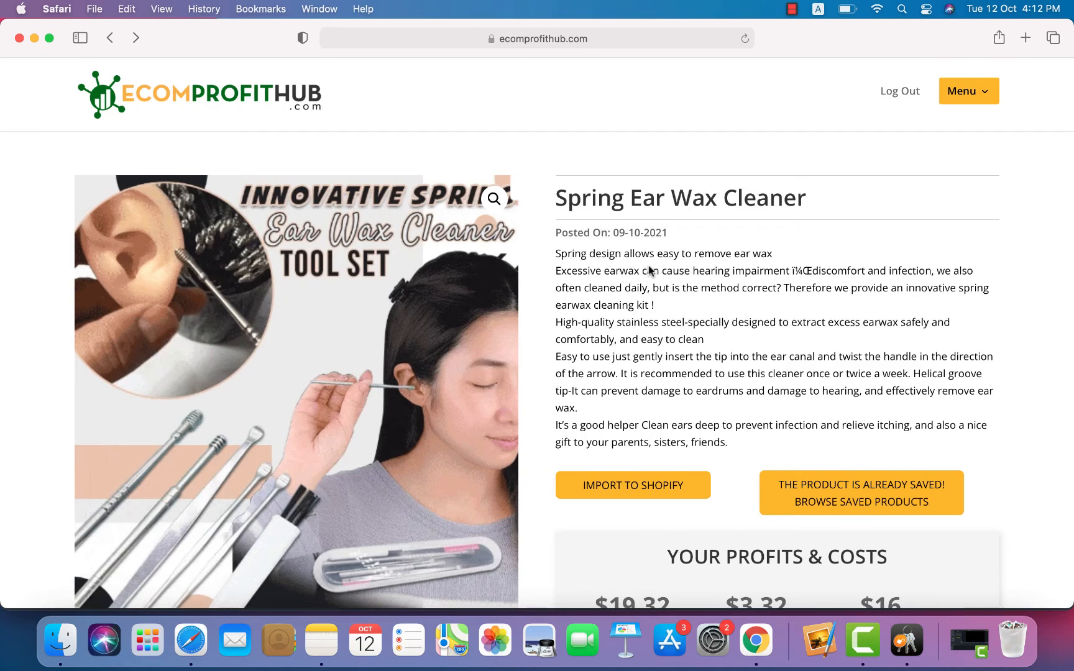
pyautogui.scroll(-10, 649, 270)
pyautogui.scroll(3, 649, 271)
pyautogui.scroll(-10, 649, 271)
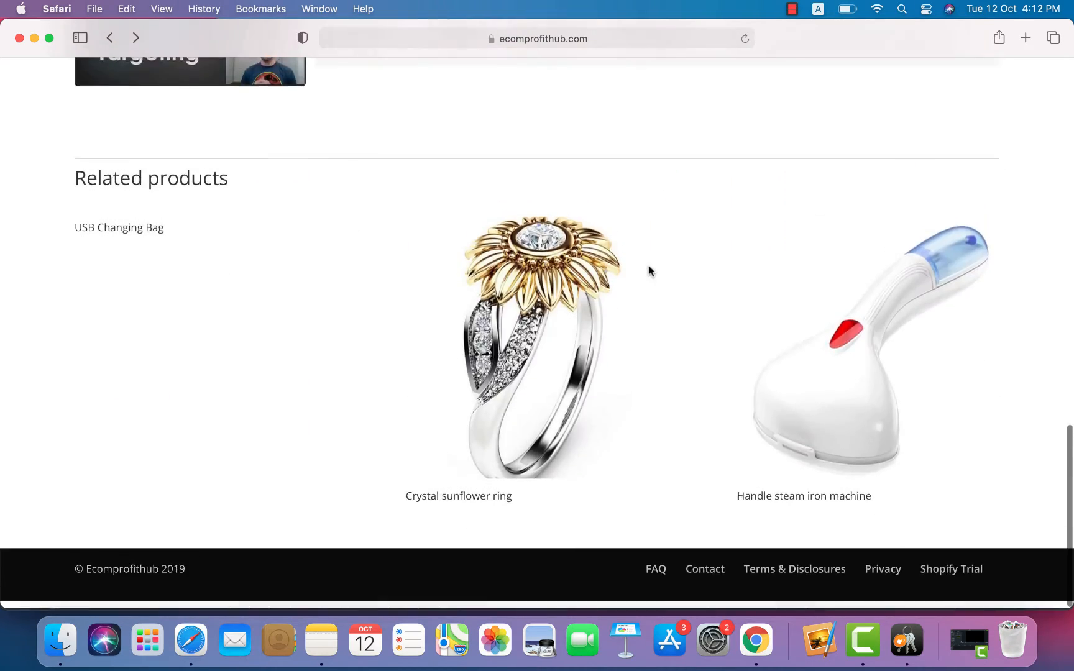
pyautogui.scroll(10, 649, 271)
pyautogui.scroll(3, 649, 271)
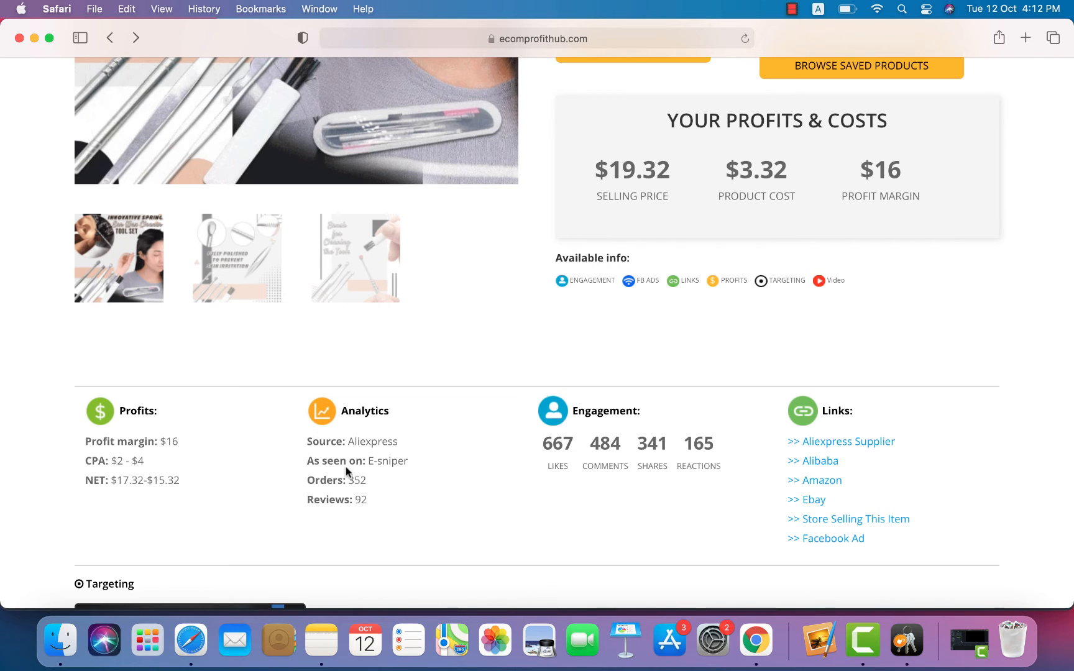
# Step: Highlight the E-sniper and Orders values, then scroll down to the USA, ages 18-65+, 10K+ audience targeting
pyautogui.moveTo(366, 461); pyautogui.dragTo(409, 456)
pyautogui.click(408, 455)
pyautogui.moveTo(349, 480); pyautogui.dragTo(416, 465)
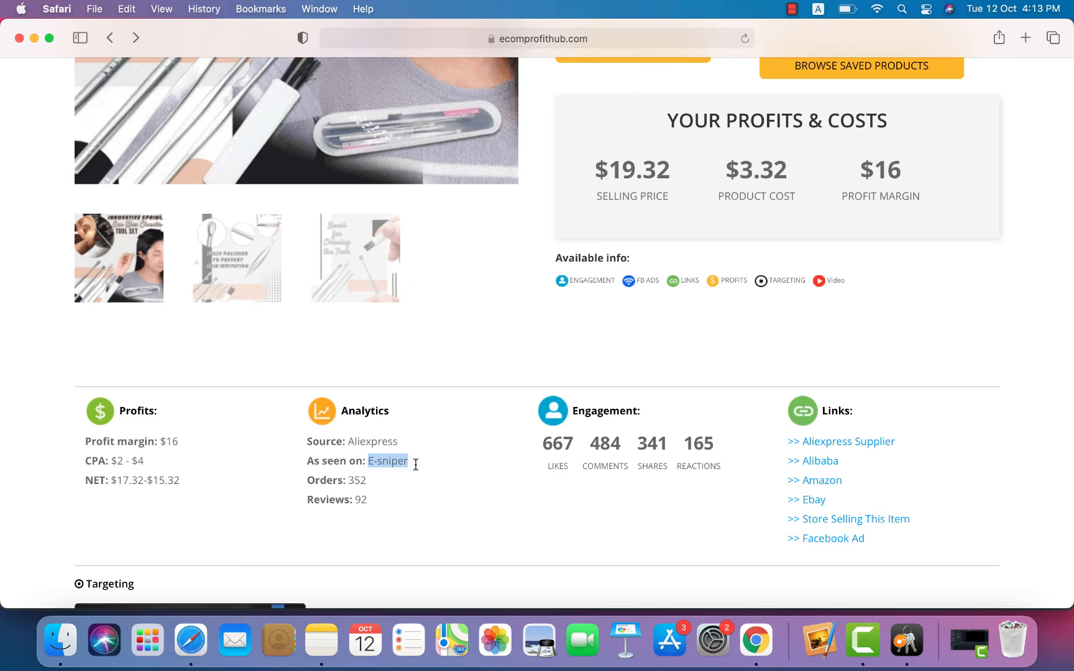
pyautogui.click(351, 437)
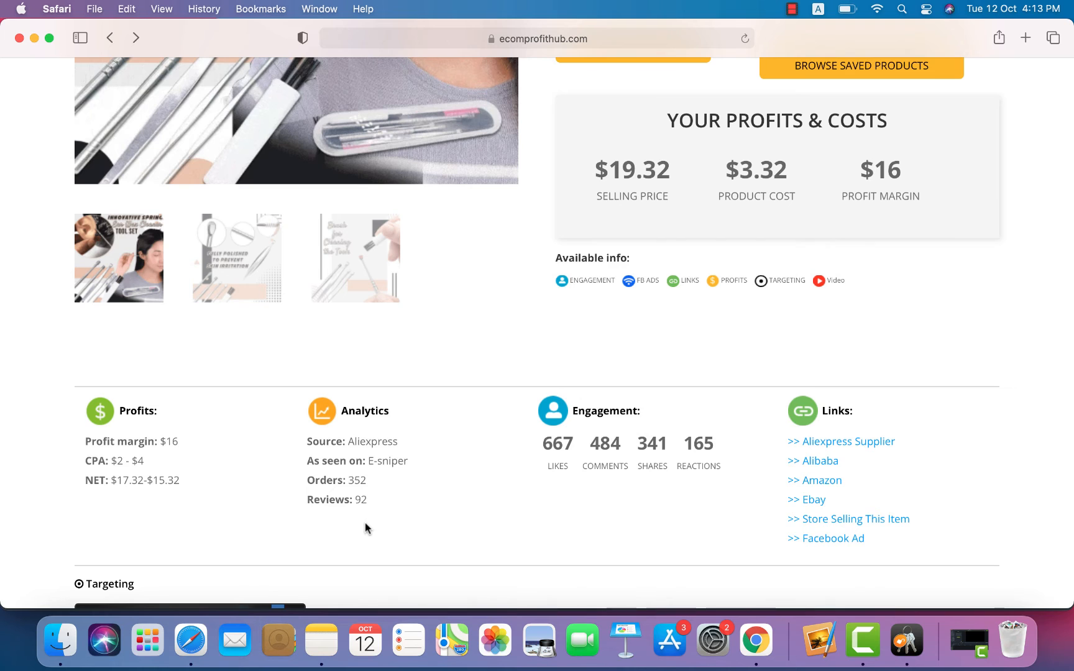
pyautogui.scroll(-3, 366, 524)
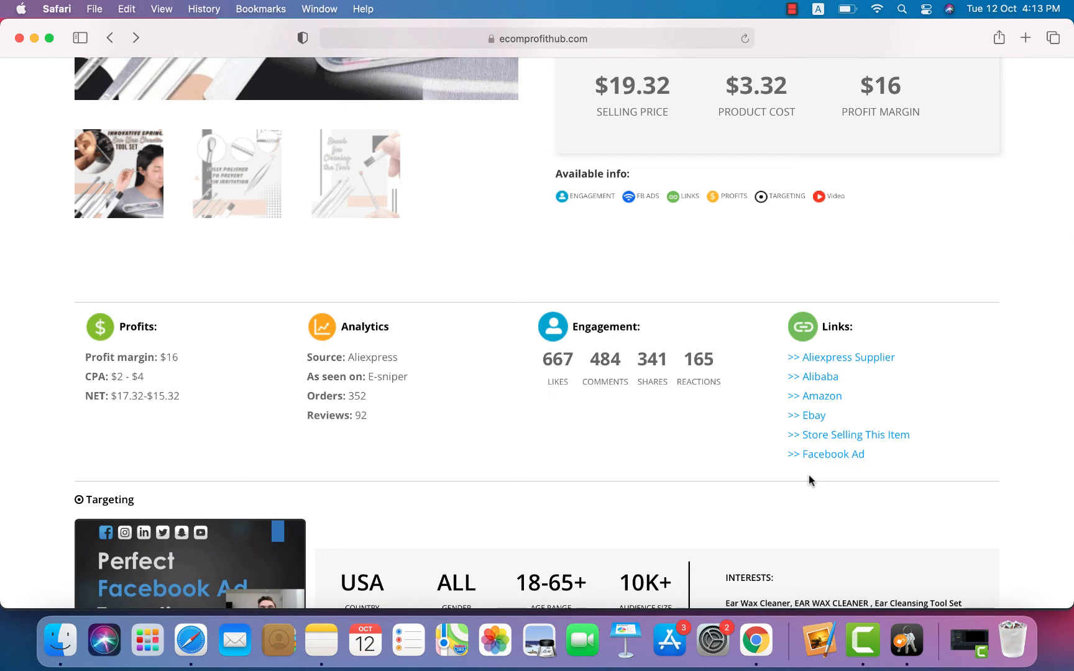
pyautogui.scroll(-2, 808, 475)
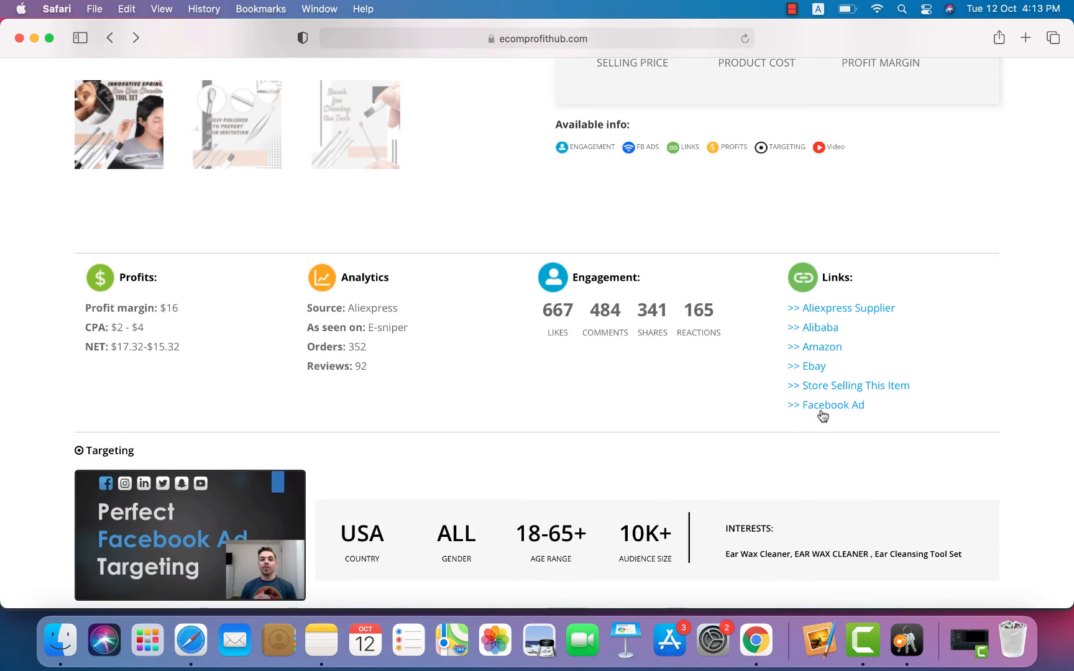
pyautogui.scroll(-5, 607, 411)
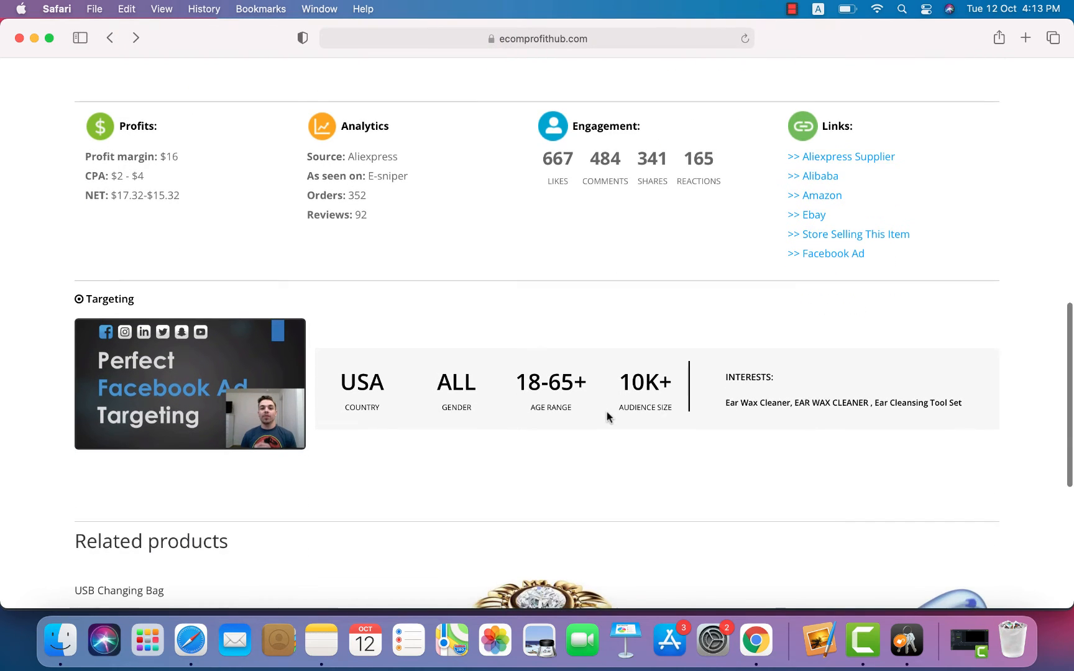
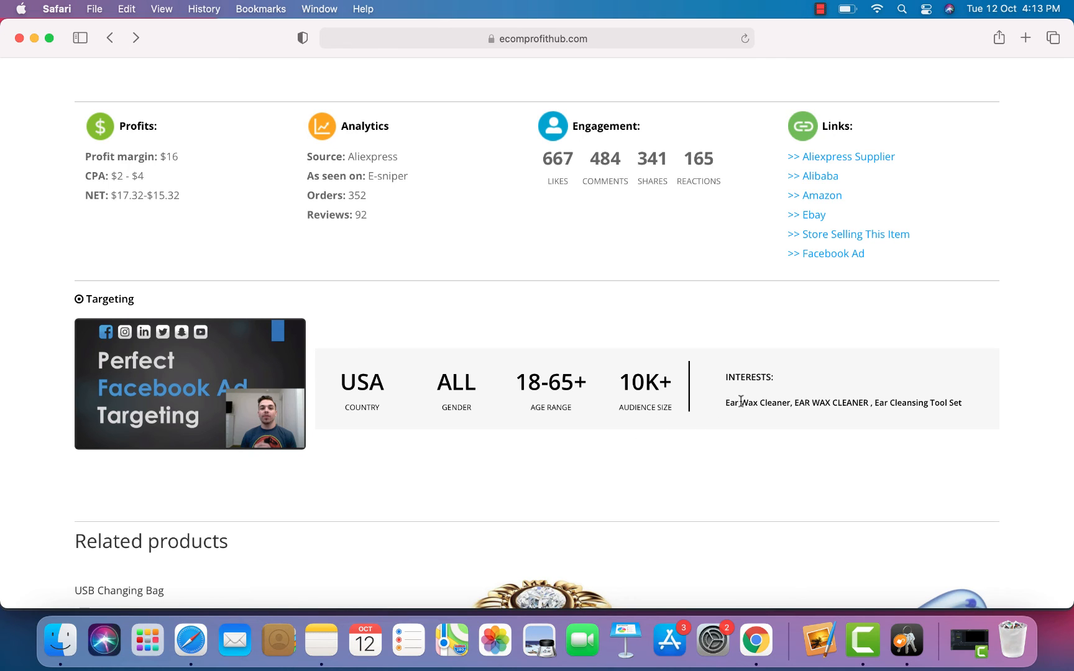
# Step: Highlight the ear cleaner's targeting interests, then scroll down to related products like the crystal sunflower ring
pyautogui.moveTo(741, 401); pyautogui.dragTo(963, 404)
pyautogui.click(688, 444)
pyautogui.scroll(-6, 688, 444)
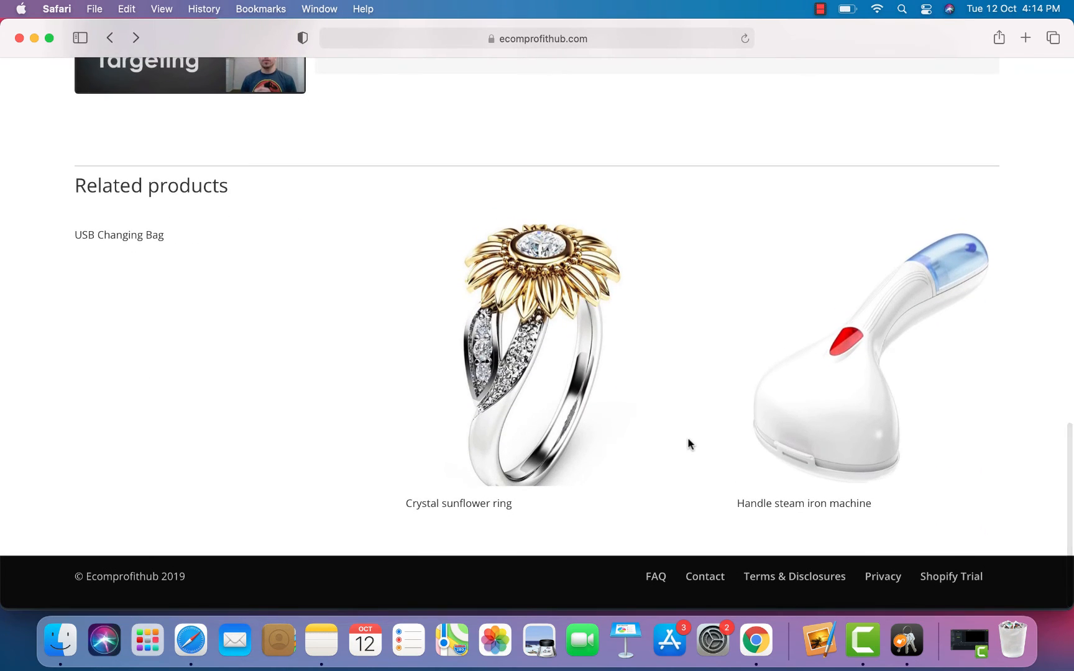
pyautogui.scroll(-2, 688, 444)
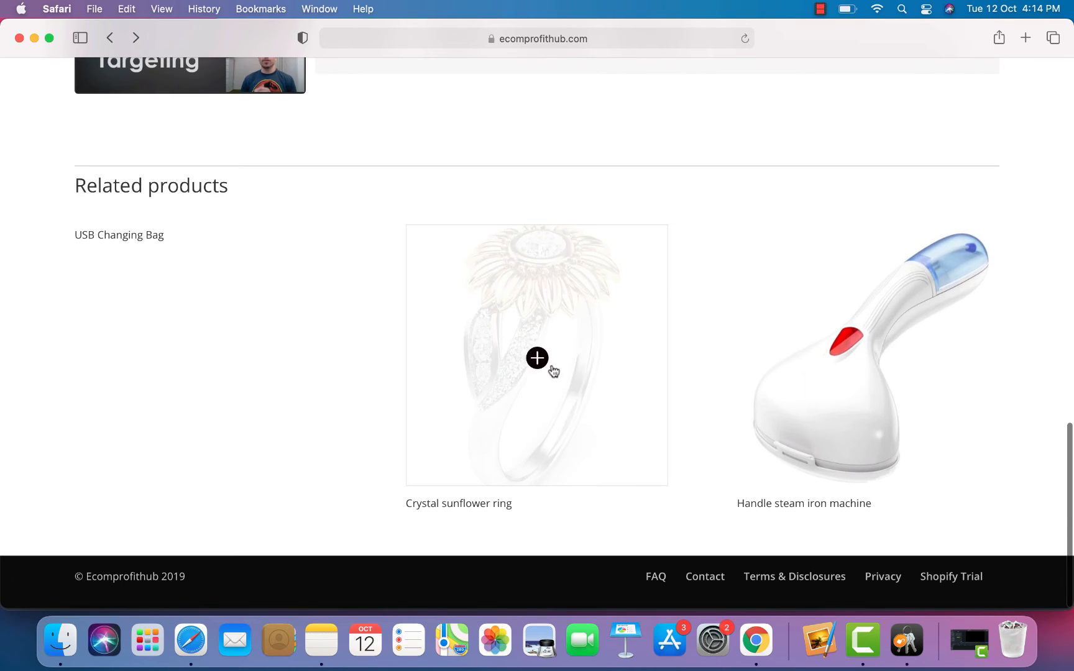
# Step: Open the Handle steam iron machine and review it: $54.05 price, $31.31 margin, USA, 18-44, 540k audience
pyautogui.click(824, 421)
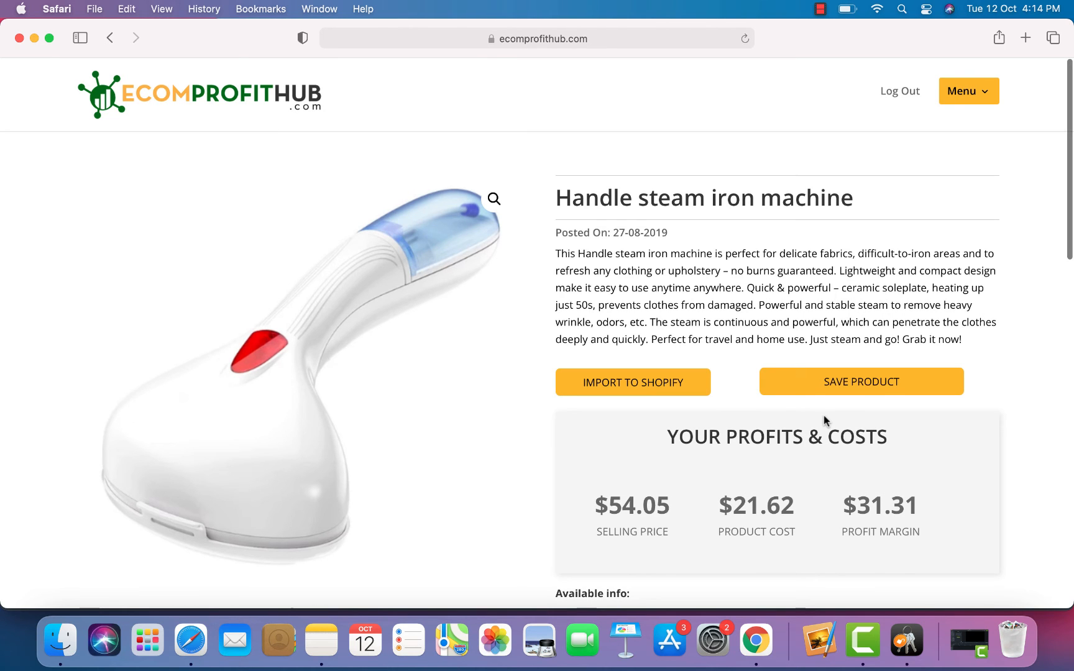
pyautogui.scroll(-12, 904, 553)
pyautogui.scroll(6, 903, 553)
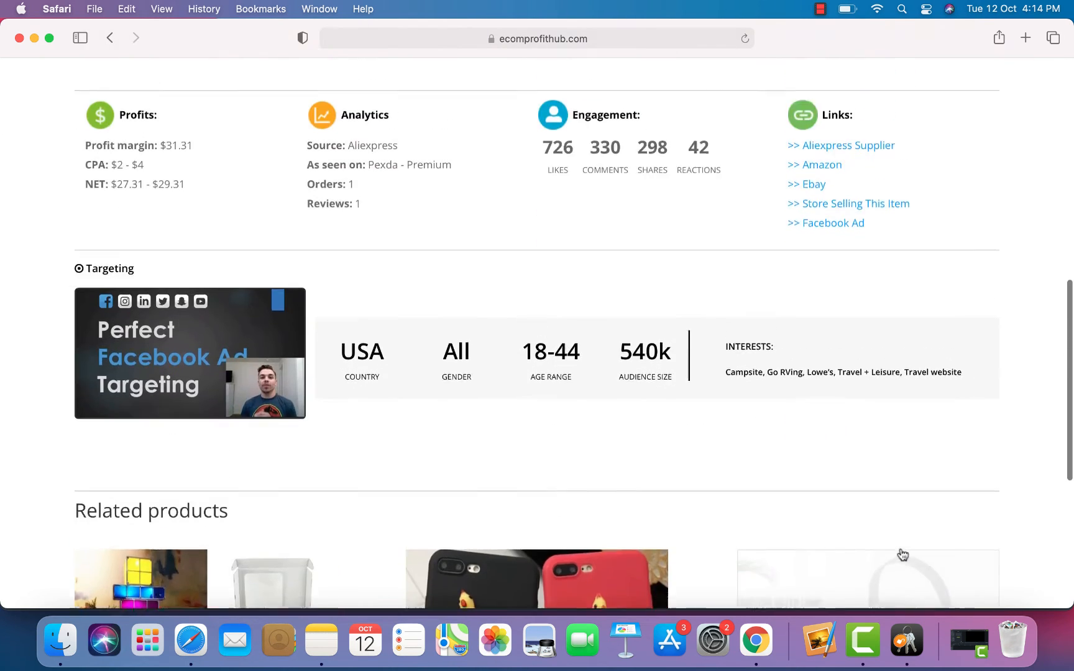
pyautogui.scroll(-1, 903, 553)
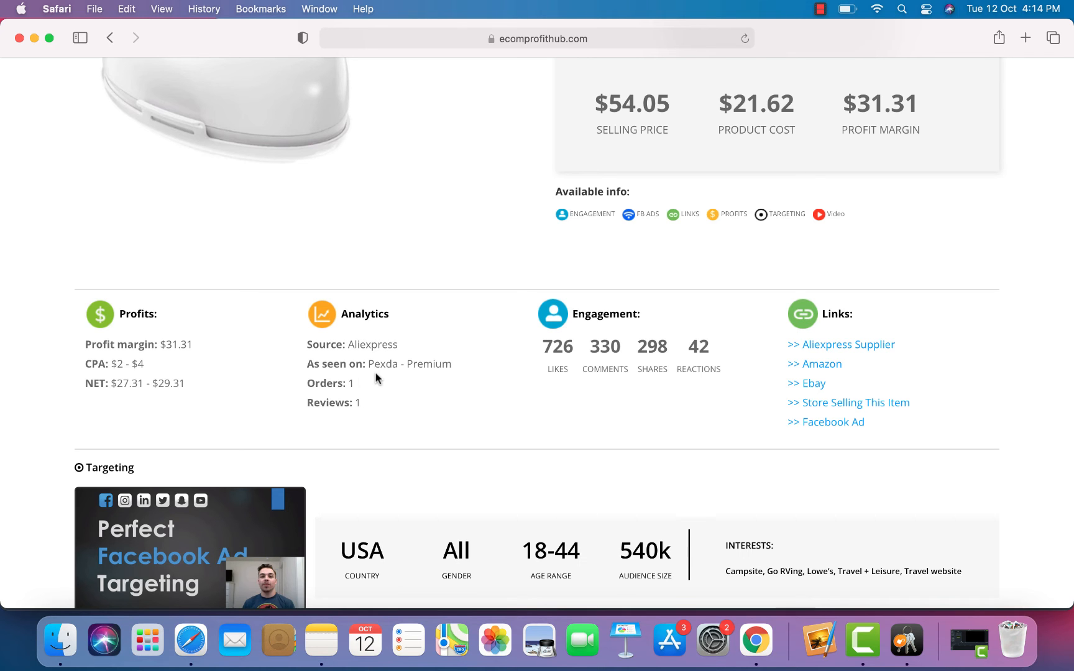
pyautogui.scroll(-10, 400, 431)
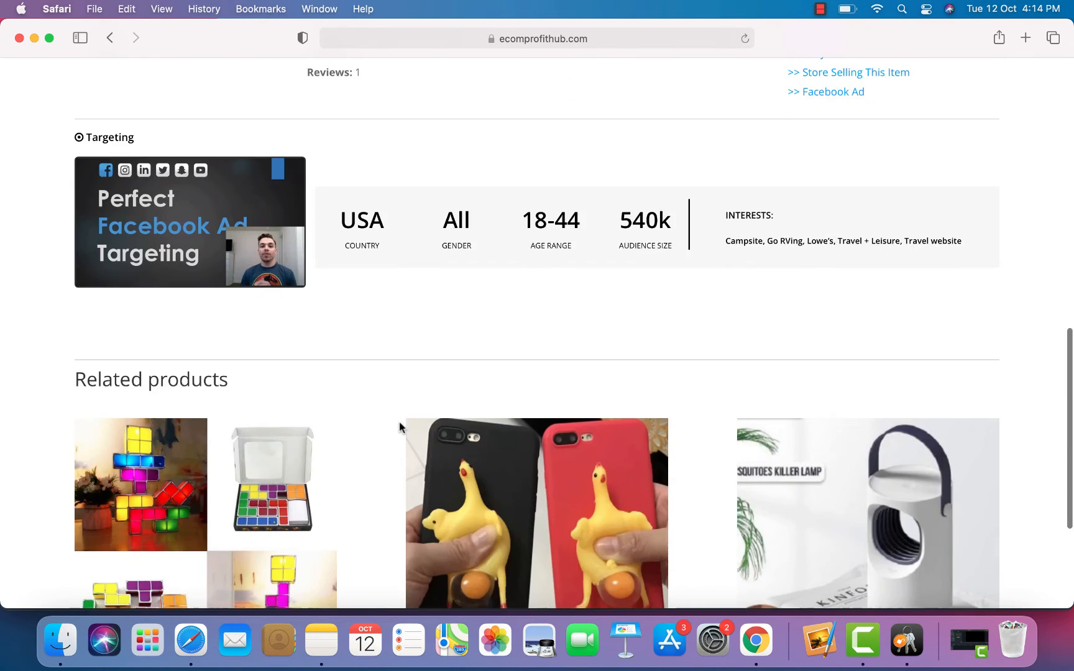
pyautogui.scroll(15, 400, 427)
pyautogui.scroll(-15, 400, 426)
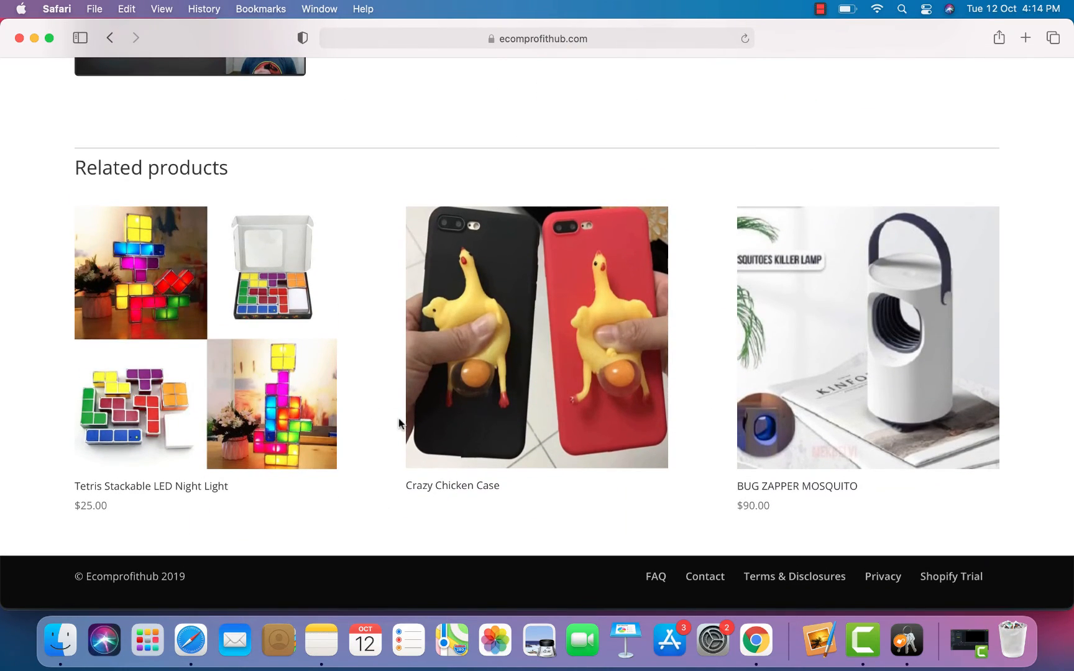
pyautogui.scroll(5, 240, 402)
pyautogui.scroll(5, 240, 402)
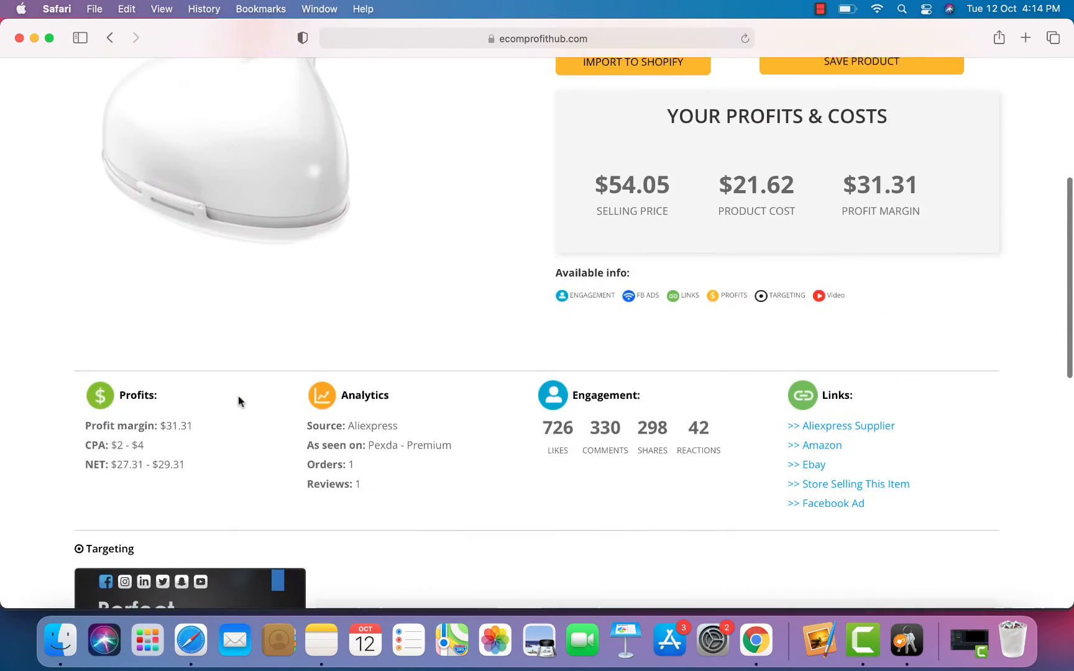
pyautogui.scroll(-4, 238, 400)
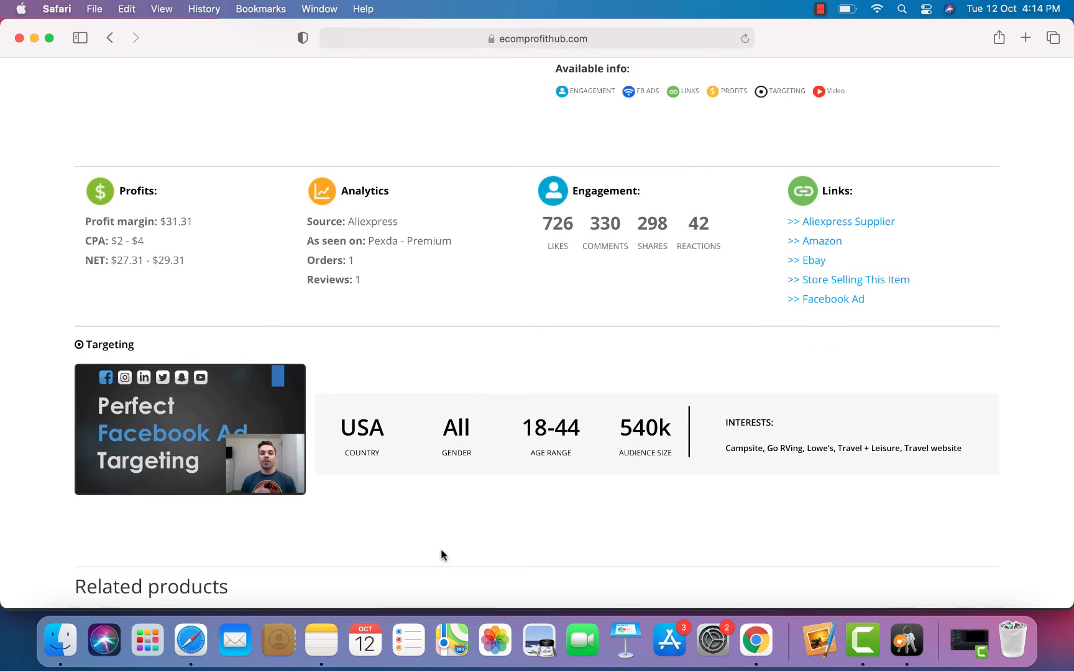
pyautogui.scroll(10, 460, 532)
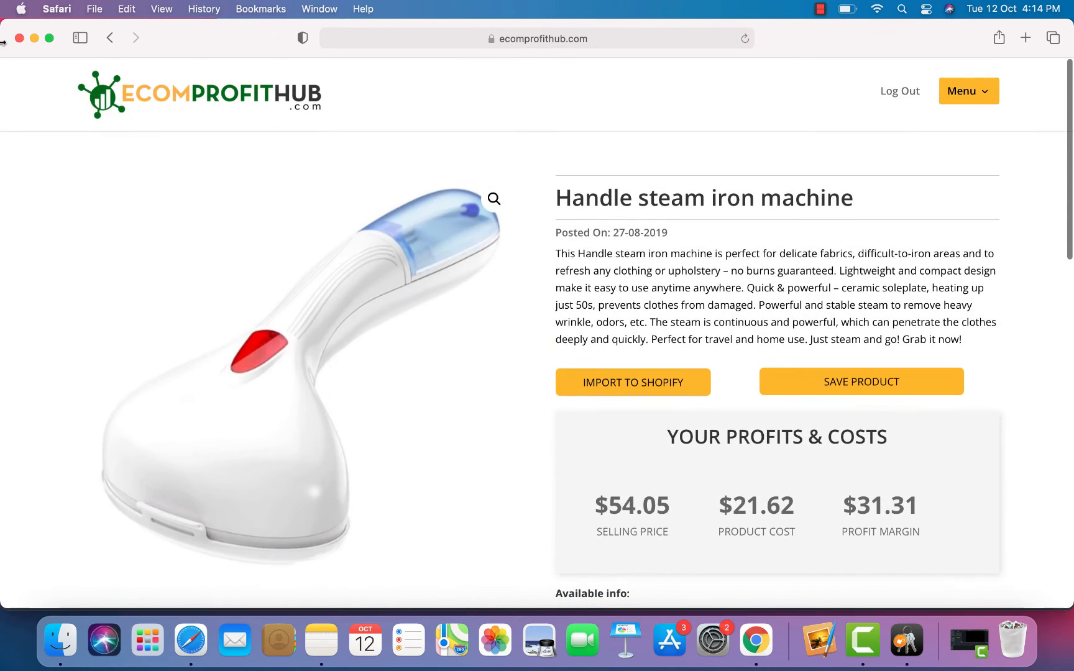
# Step: Return to EcomProfitHub's main product listing, then switch over to Google Chrome
pyautogui.click(233, 81)
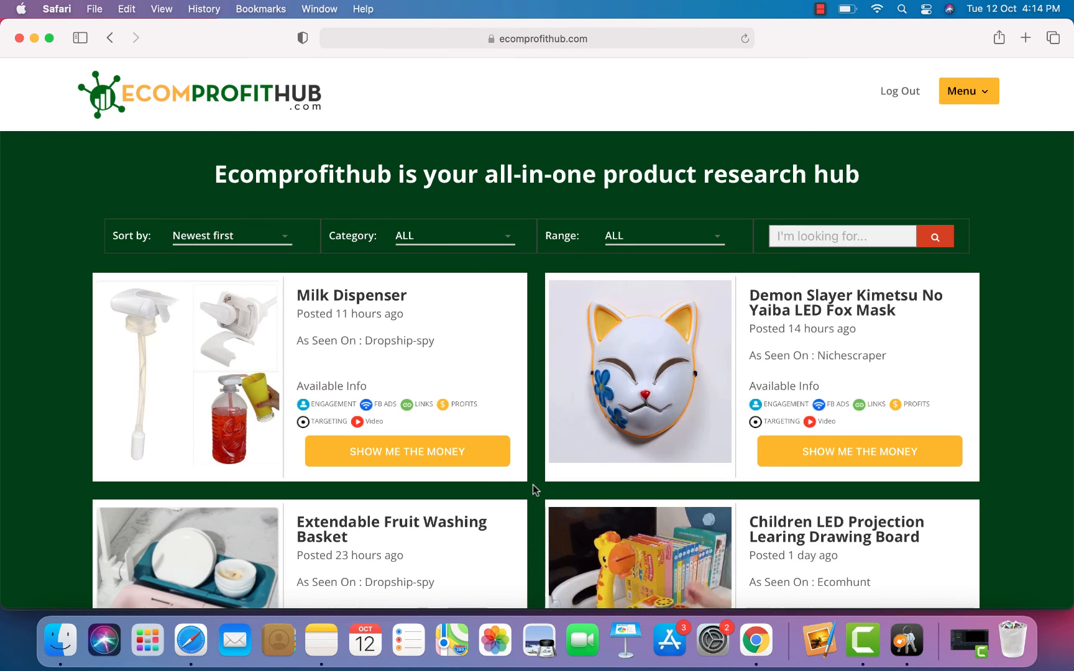
pyautogui.click(763, 647)
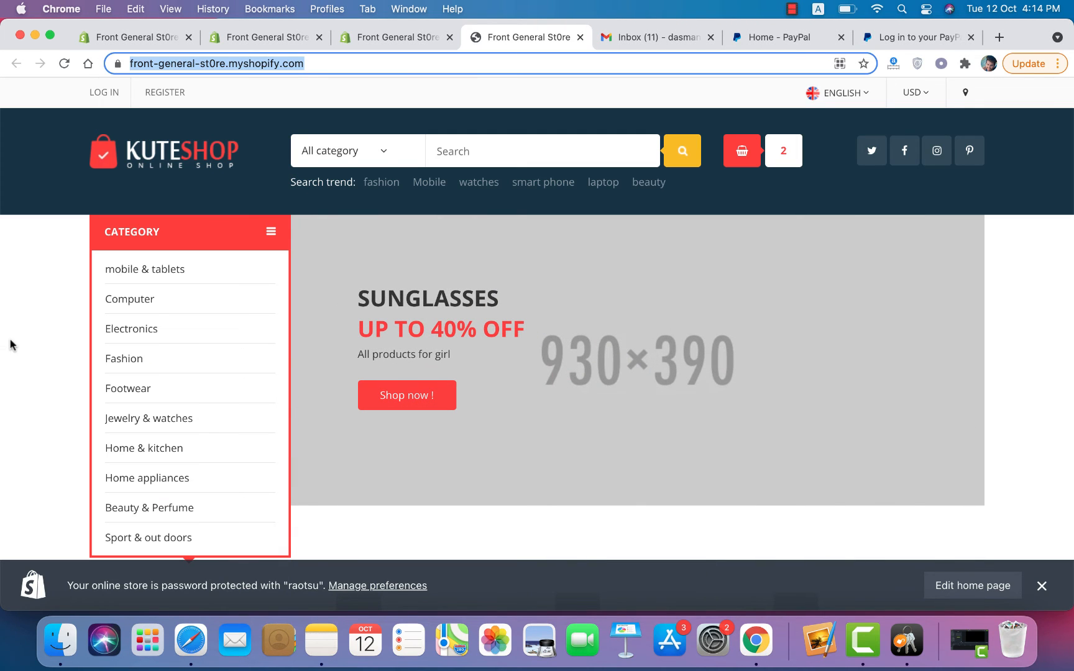
# Step: Close the mail inbox and PayPal tabs and bring up the VPN extension's panel
pyautogui.click(14, 350)
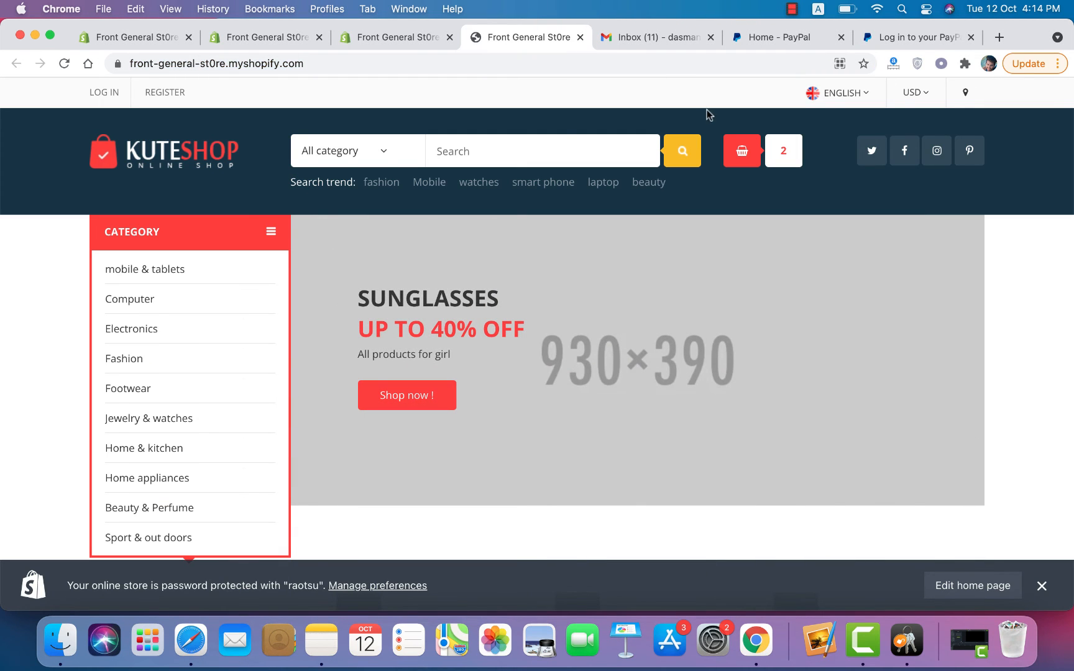
pyautogui.click(712, 38)
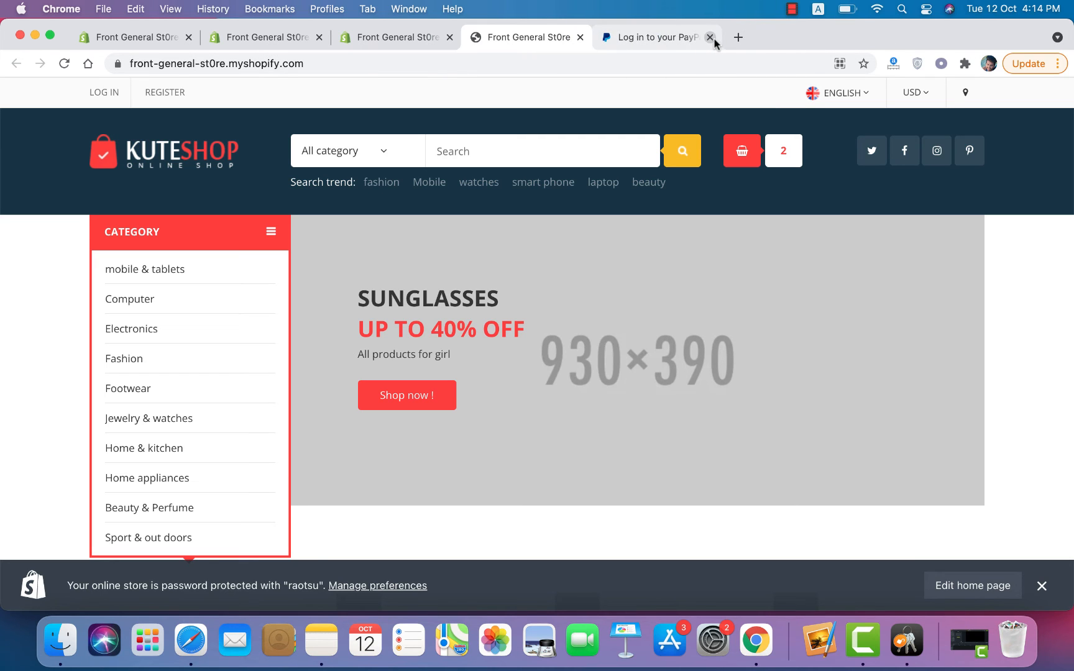
pyautogui.click(709, 38)
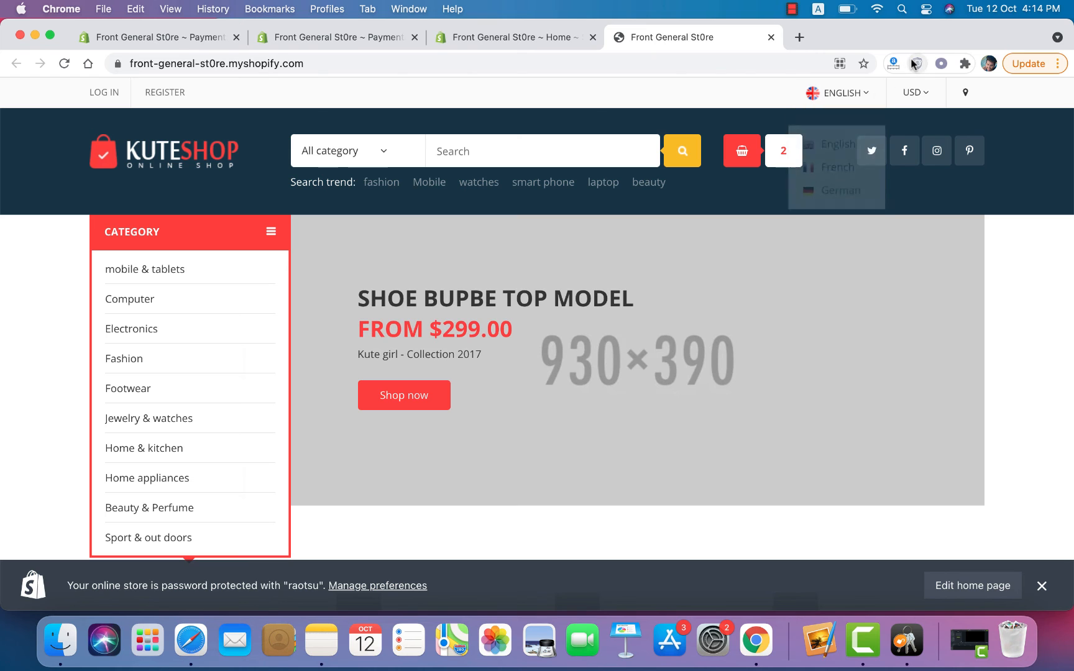
pyautogui.click(916, 63)
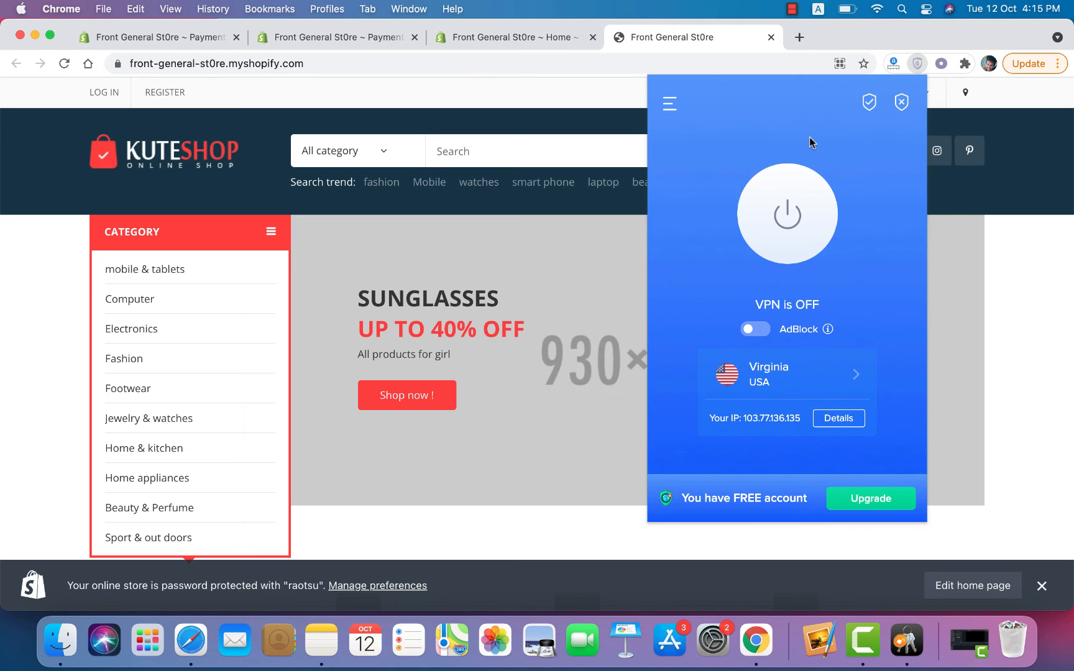
# Step: Connect the VPN through Virginia, USA, dismiss its panel, and start a new tab
pyautogui.click(793, 227)
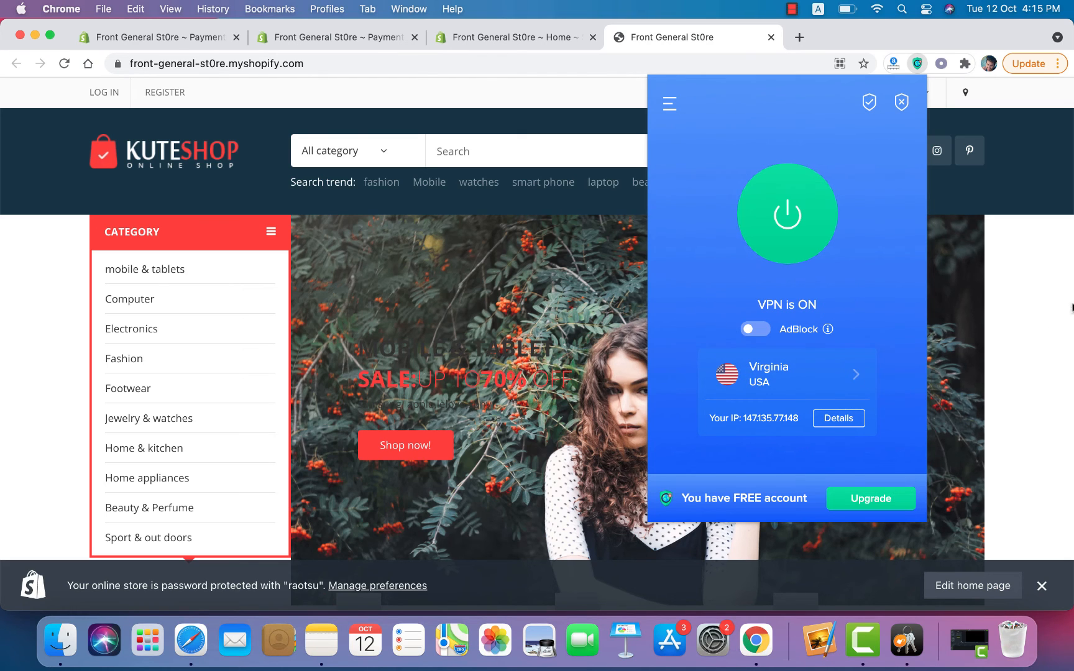
pyautogui.click(1022, 331)
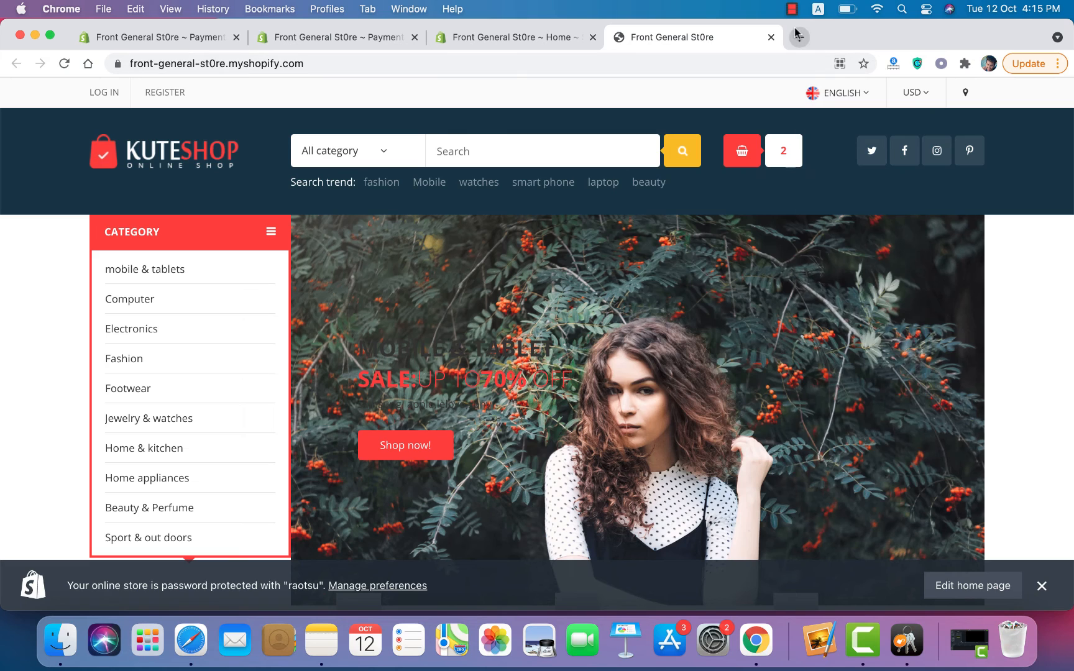
pyautogui.click(797, 35)
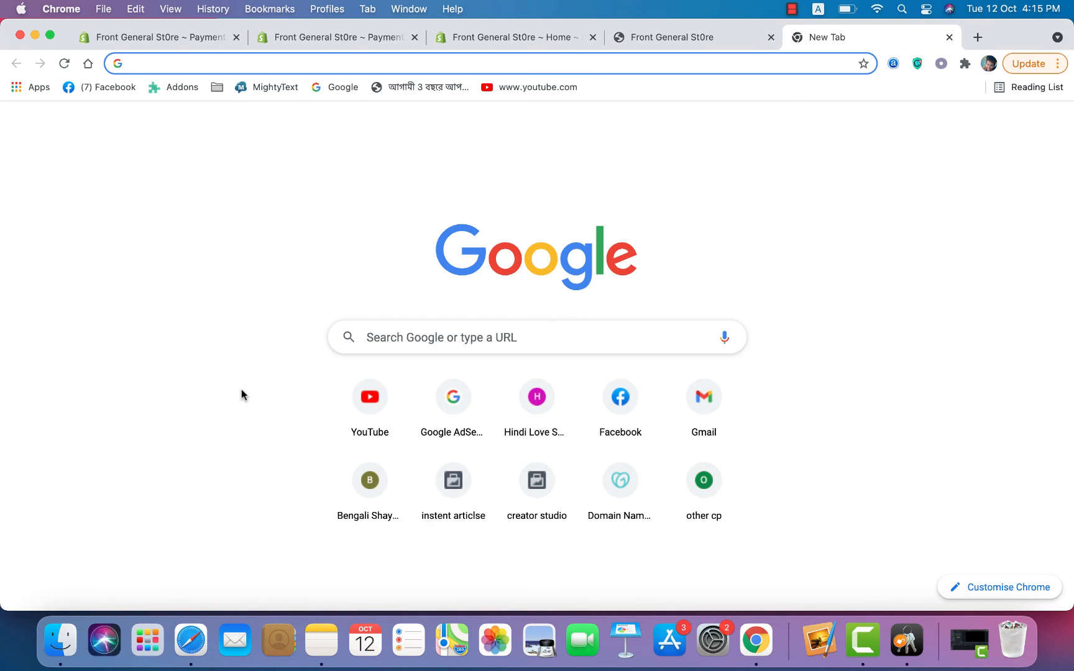
# Step: Load Facebook from the new tab and scroll the feed to the FX Scalper X trading robot ad
pyautogui.click(606, 386)
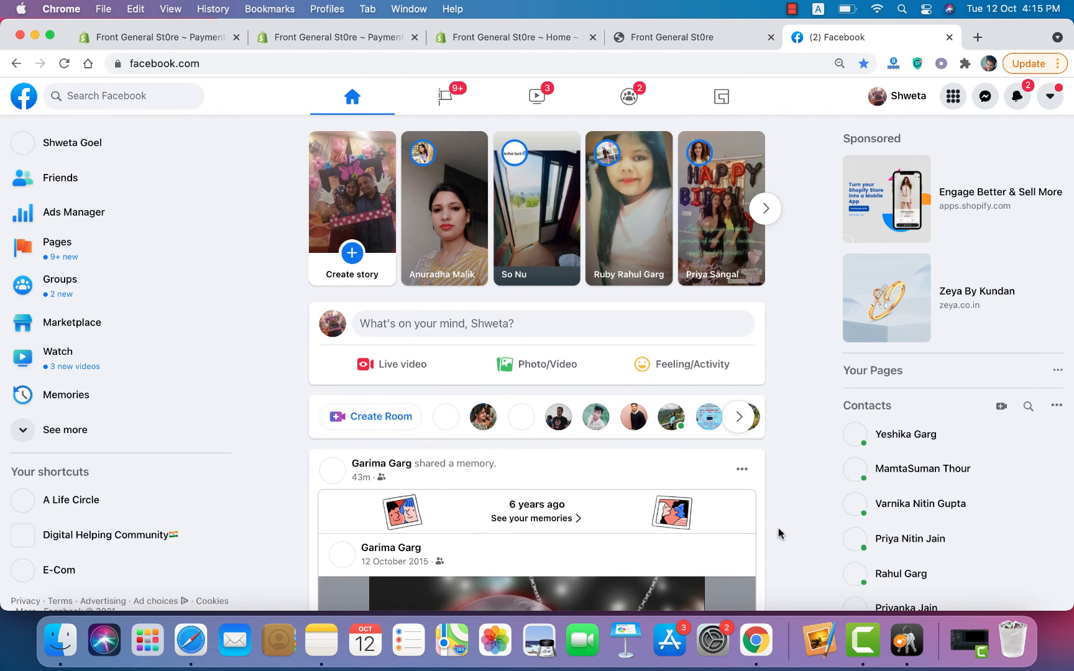
pyautogui.scroll(-10, 778, 533)
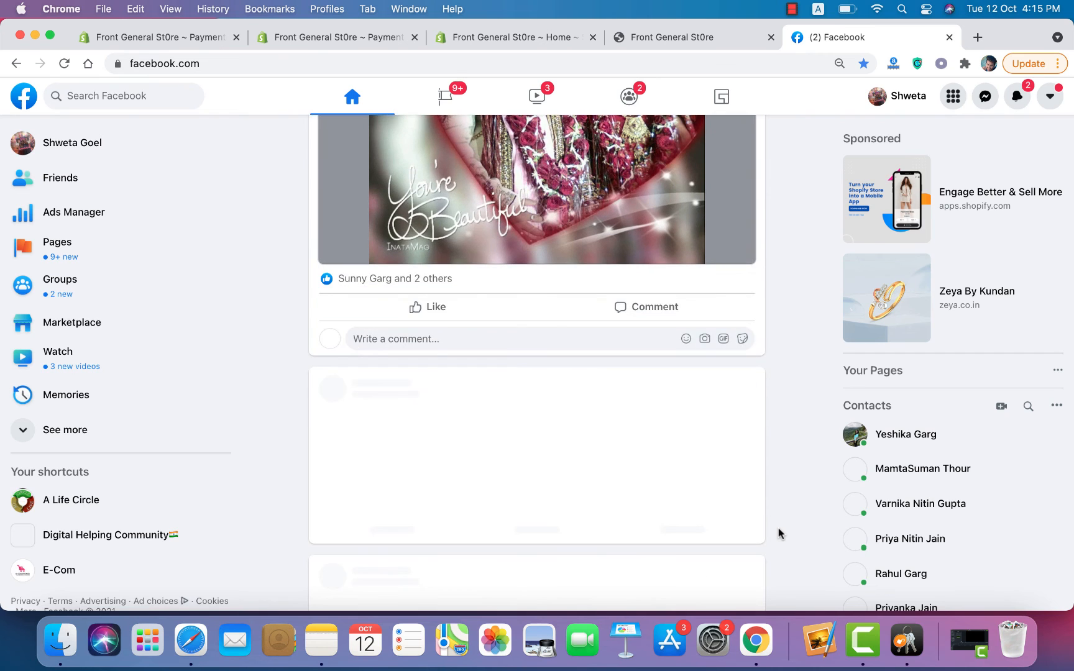
pyautogui.scroll(-3, 778, 533)
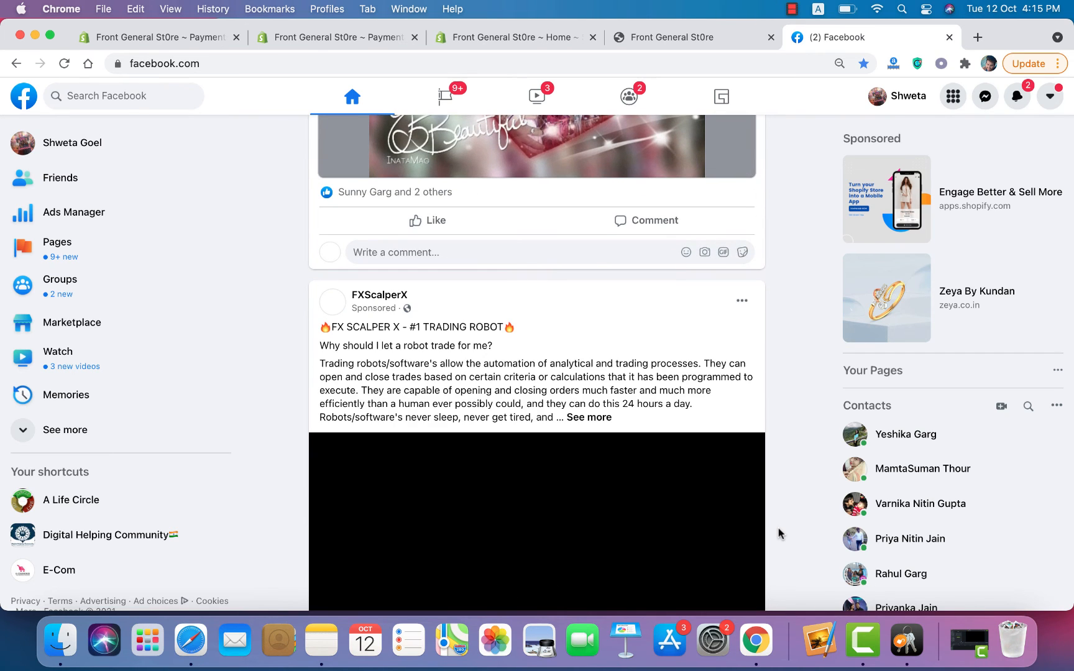
pyautogui.scroll(-6, 778, 533)
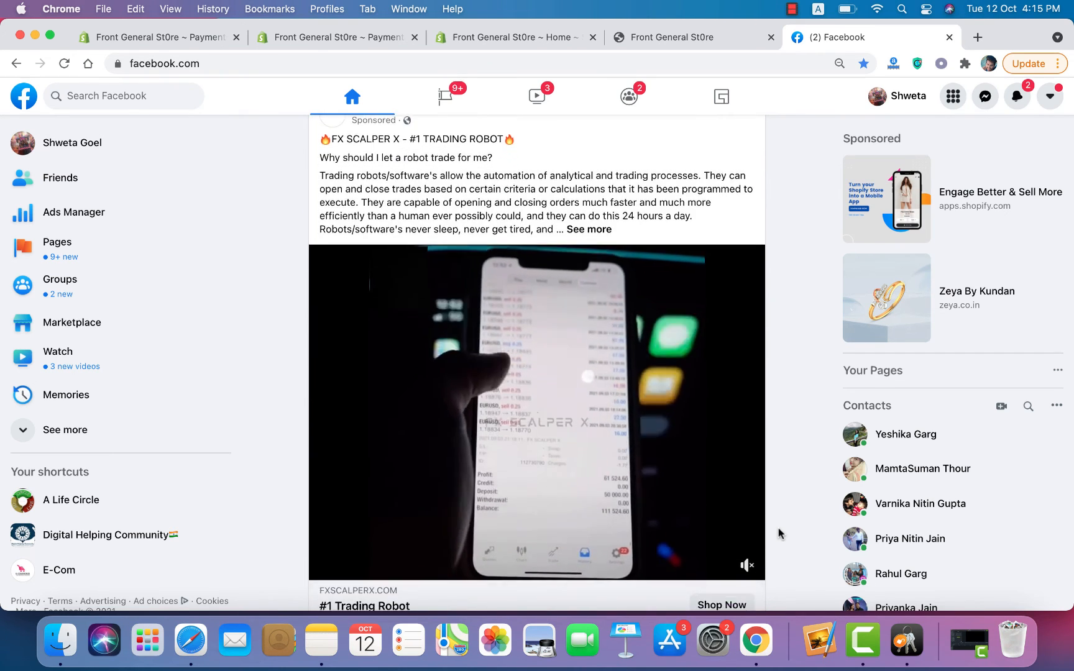
pyautogui.scroll(-2, 778, 534)
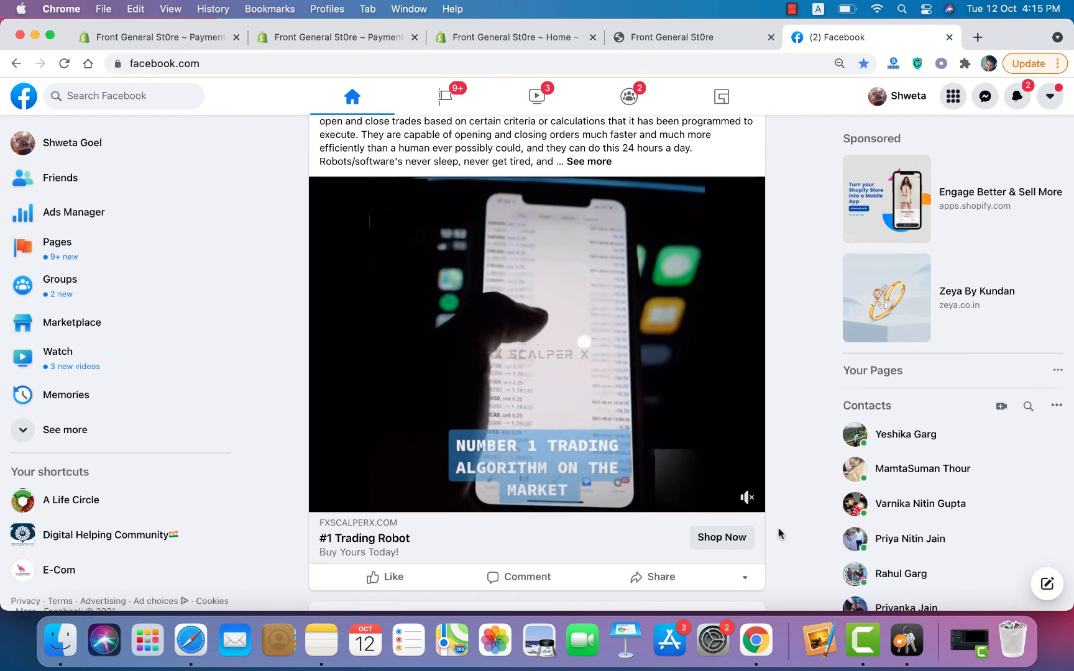
pyautogui.scroll(2, 778, 530)
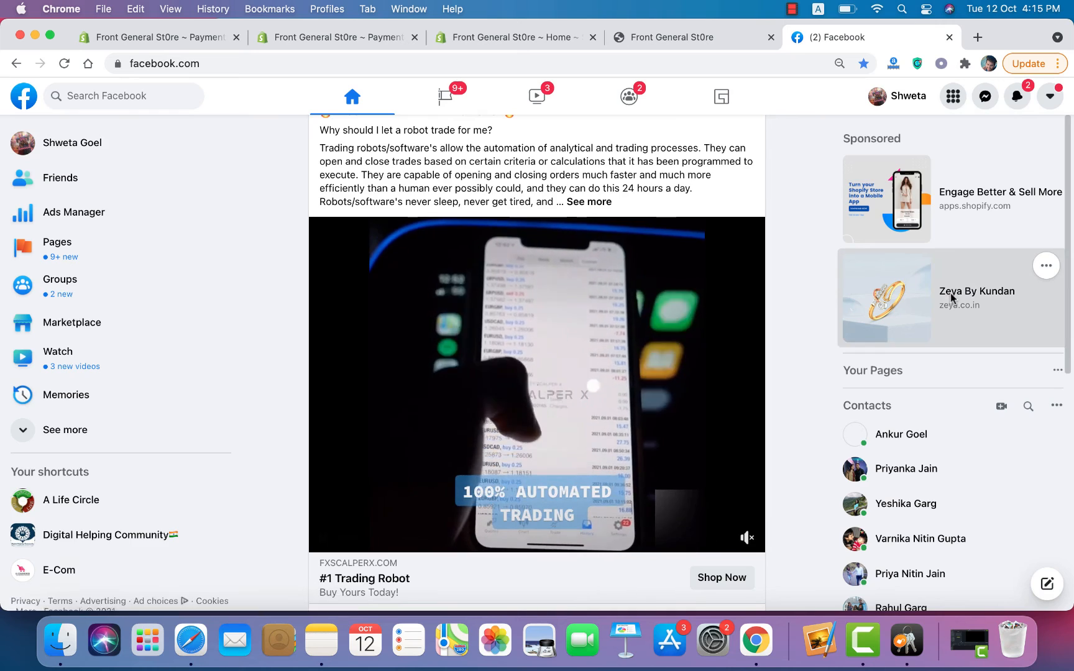
# Step: Open the Zeya By Kundan ad's Courvy Ring page in a new tab, then return to Facebook
pyautogui.click(951, 297)
pyautogui.click(723, 44)
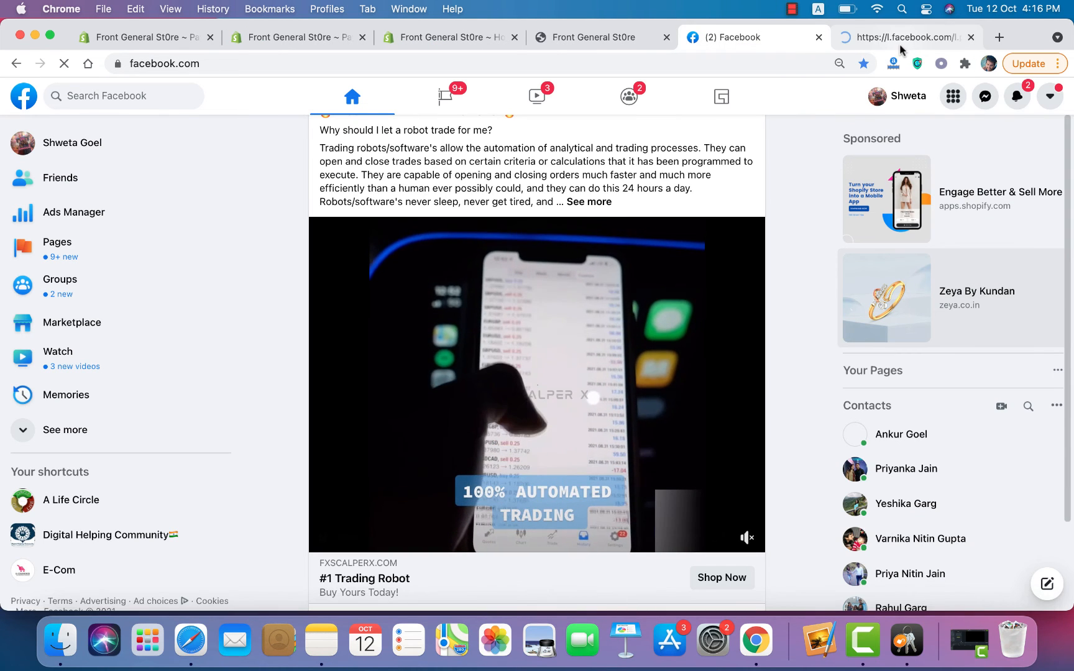
pyautogui.click(900, 42)
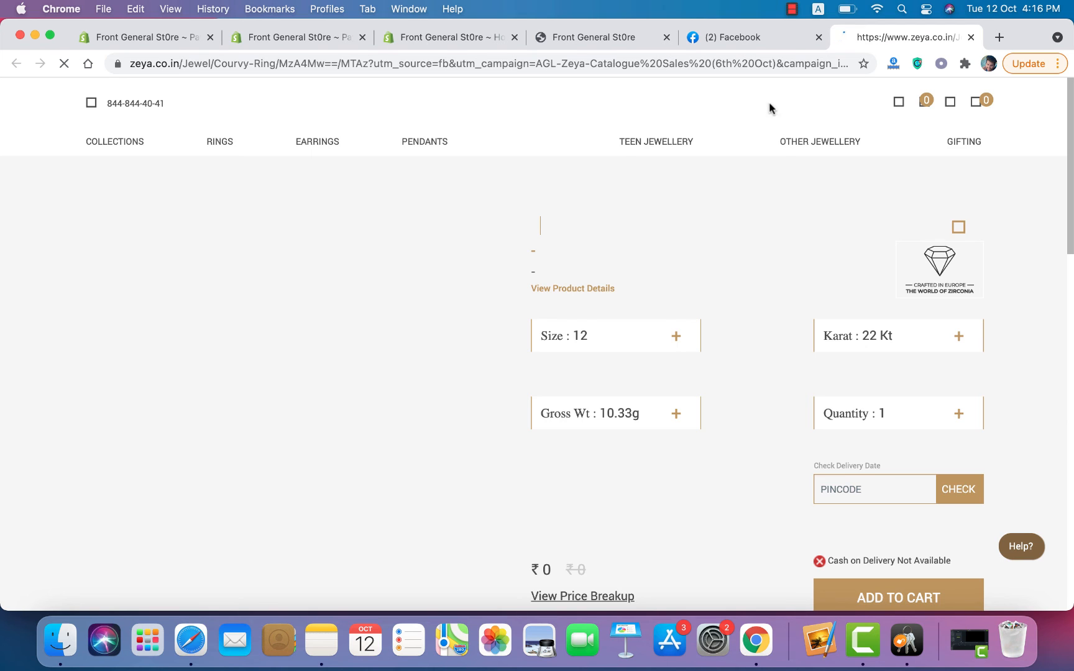
pyautogui.click(748, 41)
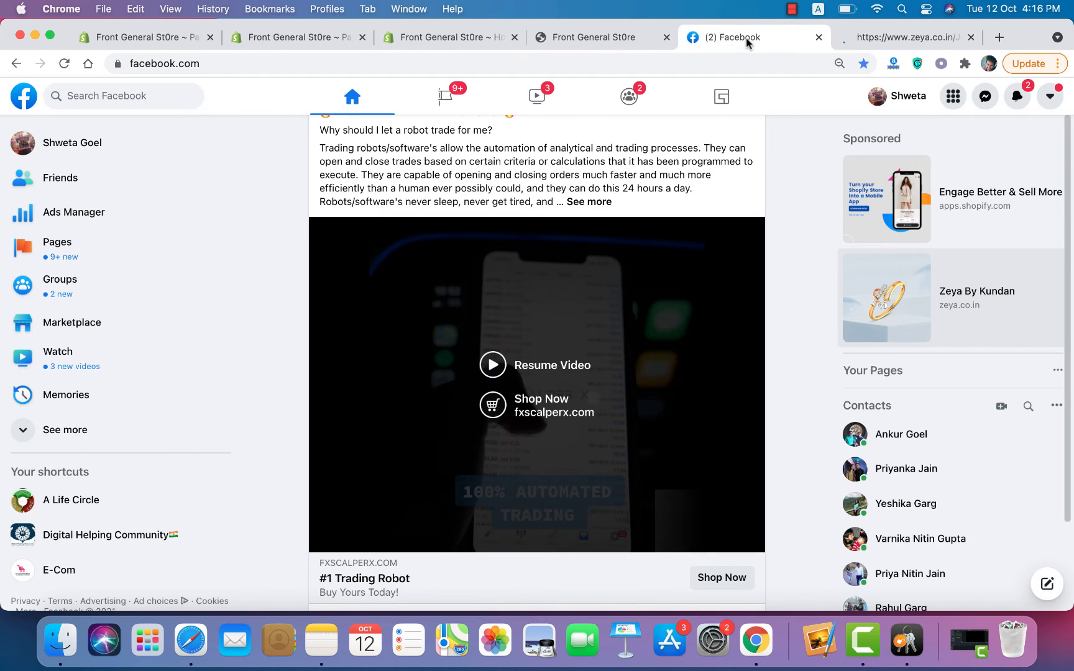
# Step: Close the Zeya ring tab and scroll the feed to The Pink Foundry's sponsored mask ad
pyautogui.click(971, 39)
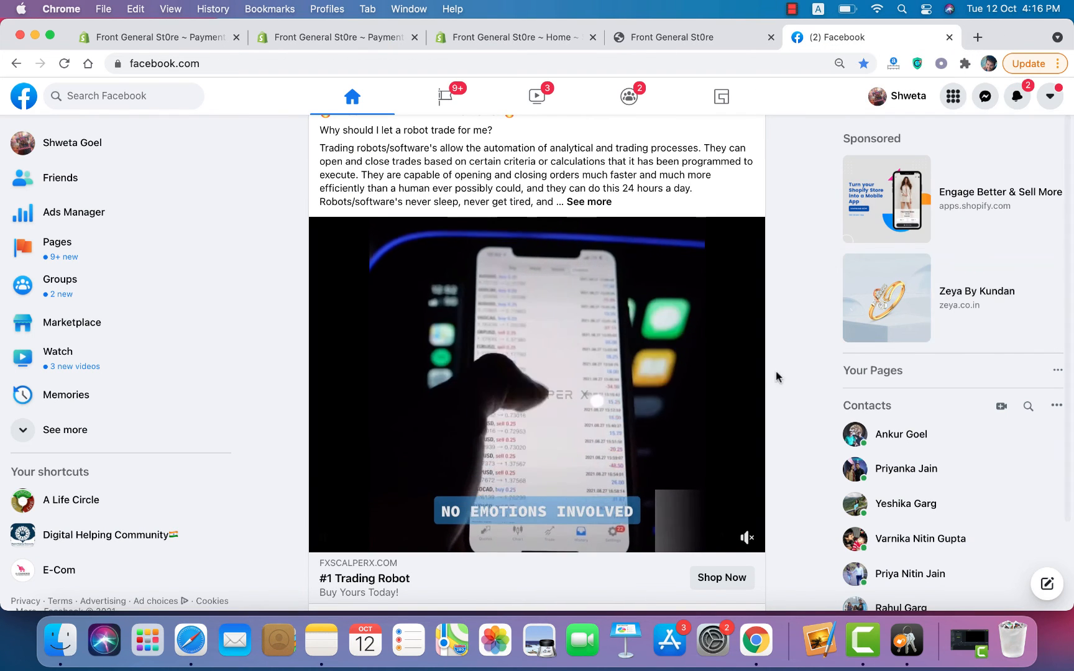
pyautogui.scroll(-5, 773, 386)
pyautogui.scroll(-4, 774, 393)
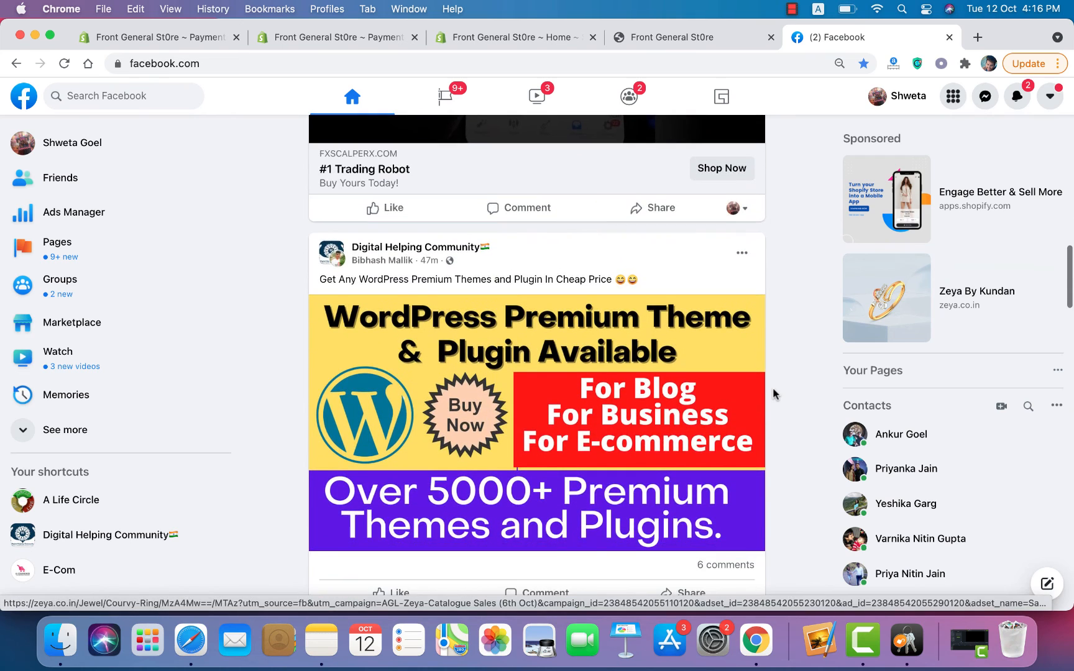
pyautogui.scroll(-20, 774, 390)
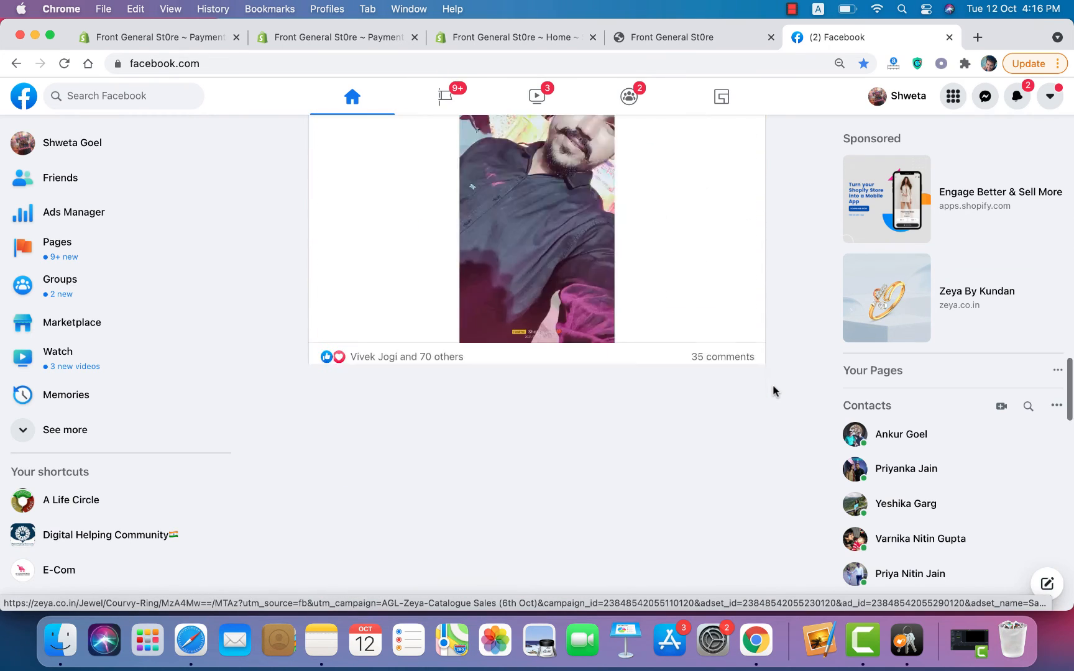
pyautogui.scroll(-10, 773, 391)
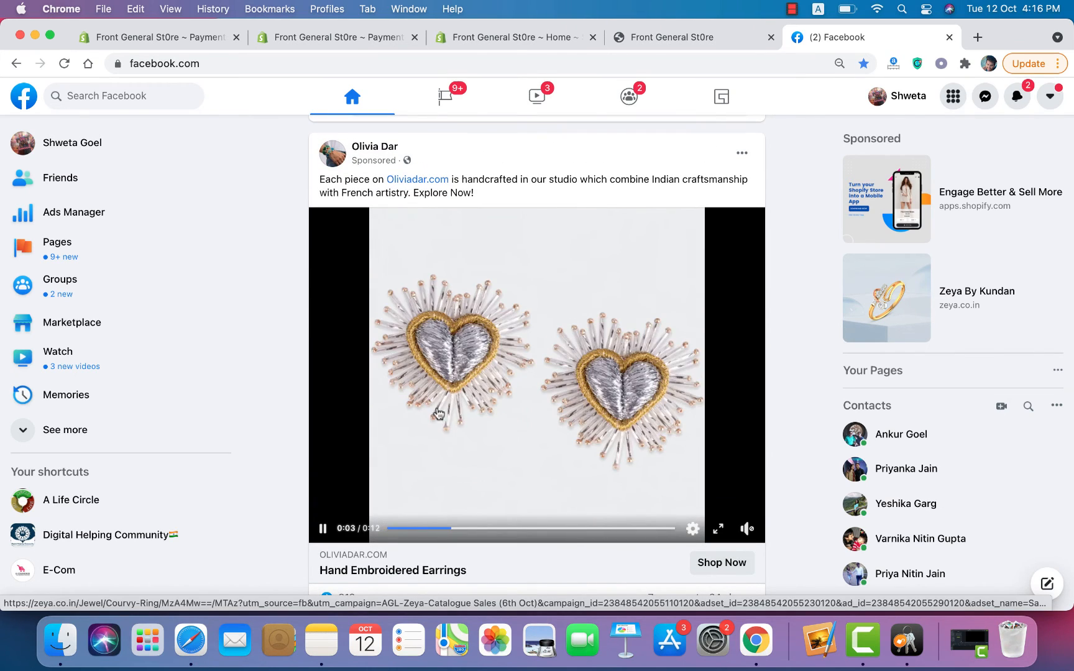
pyautogui.scroll(-1, 421, 461)
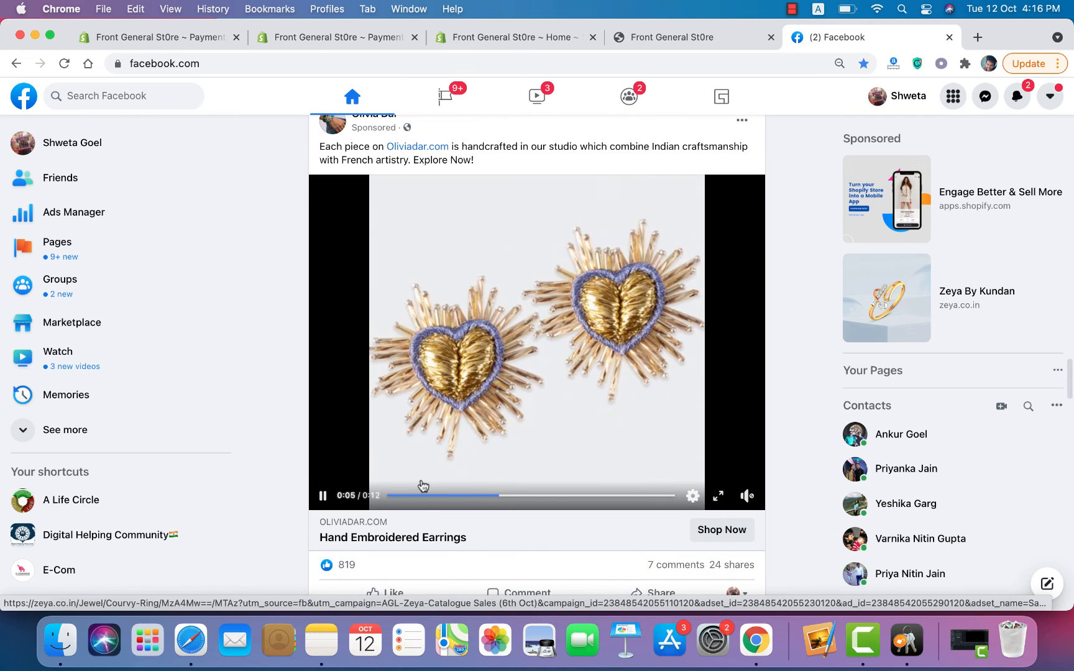
pyautogui.scroll(-15, 442, 539)
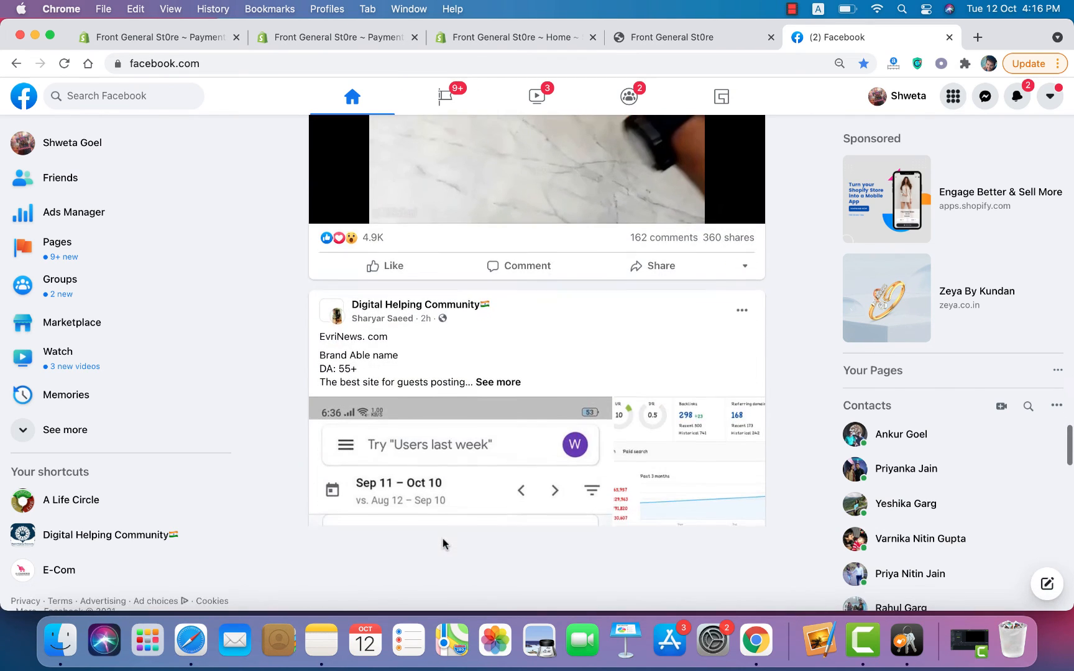
pyautogui.scroll(-10, 442, 544)
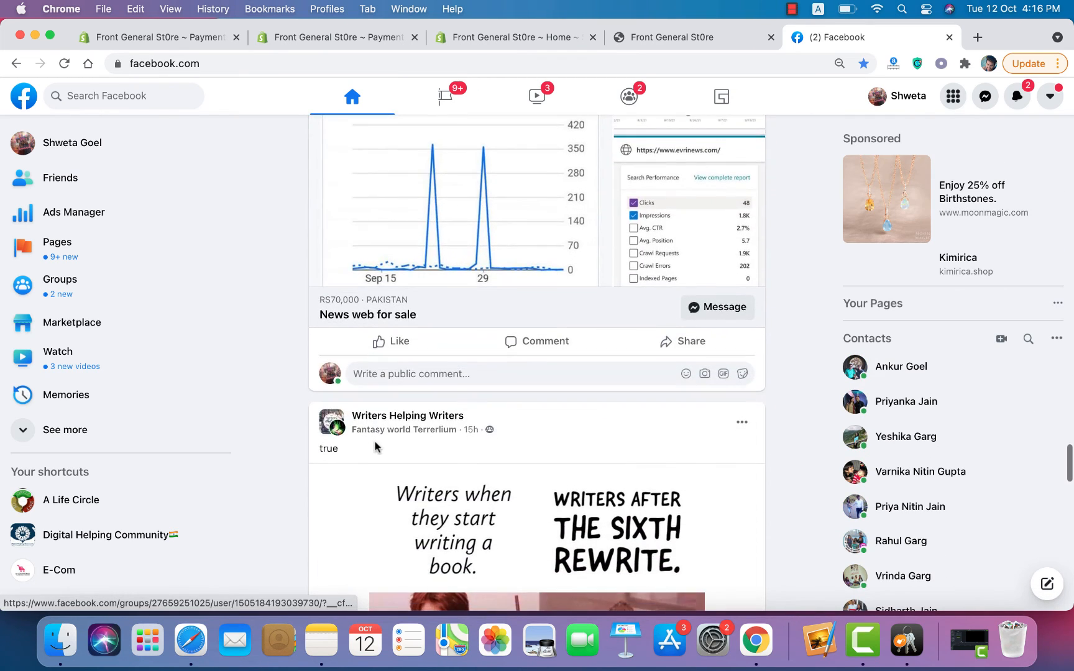
pyautogui.scroll(-15, 375, 444)
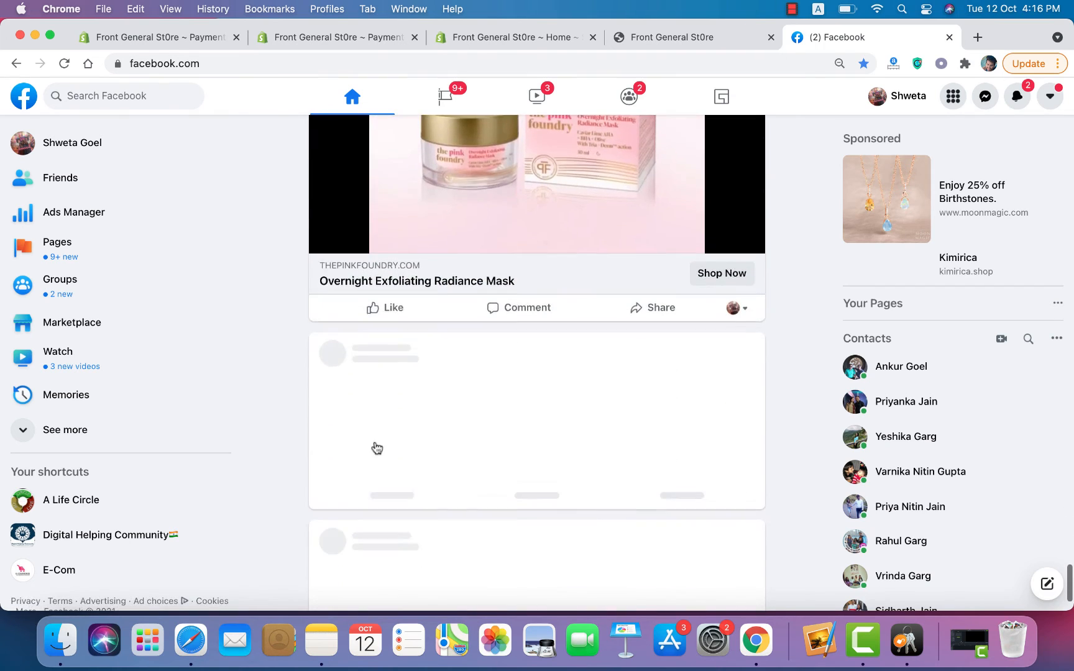
pyautogui.scroll(3, 376, 448)
pyautogui.scroll(3, 376, 447)
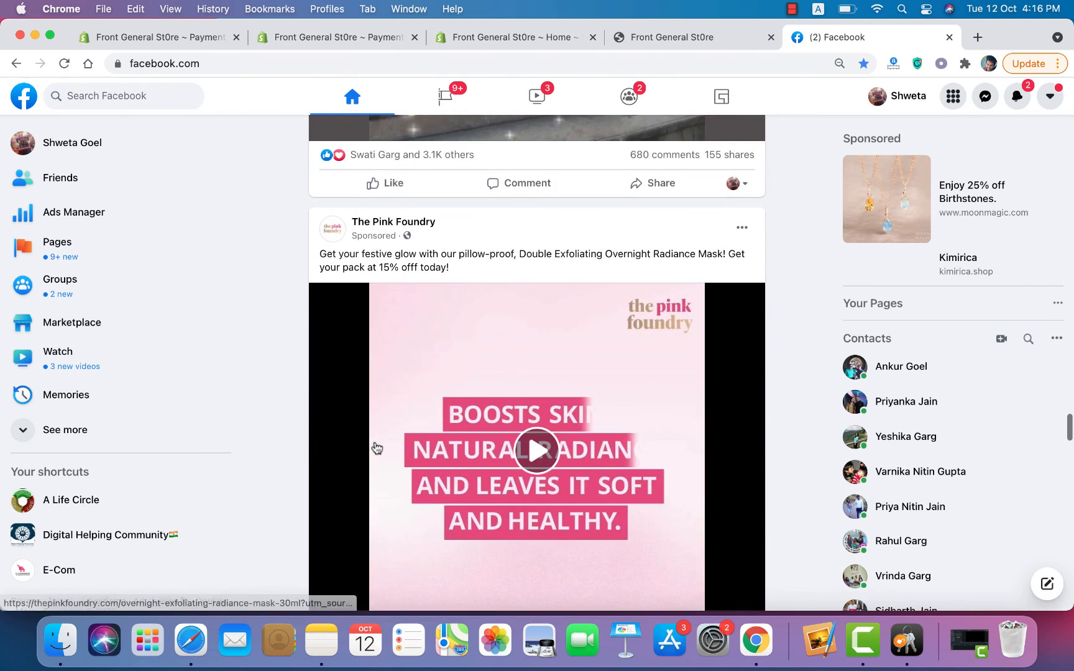
pyautogui.scroll(-3, 373, 446)
pyautogui.scroll(2, 373, 446)
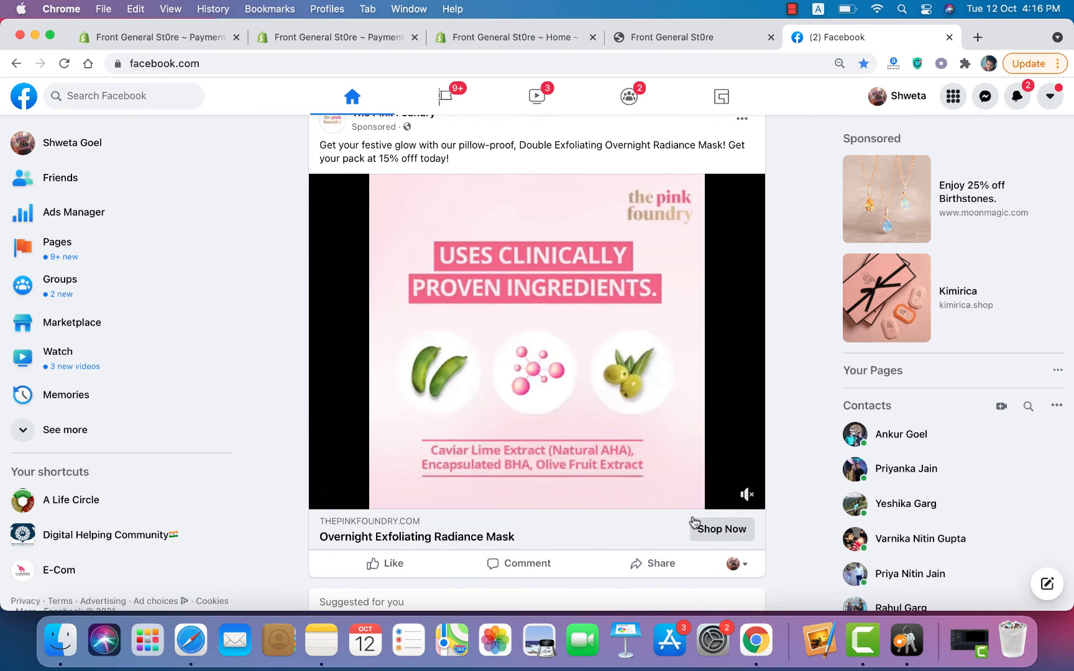
# Step: Open The Pink Foundry radiance mask store page via Shop Now, then keep scrolling the Facebook feed
pyautogui.click(711, 528)
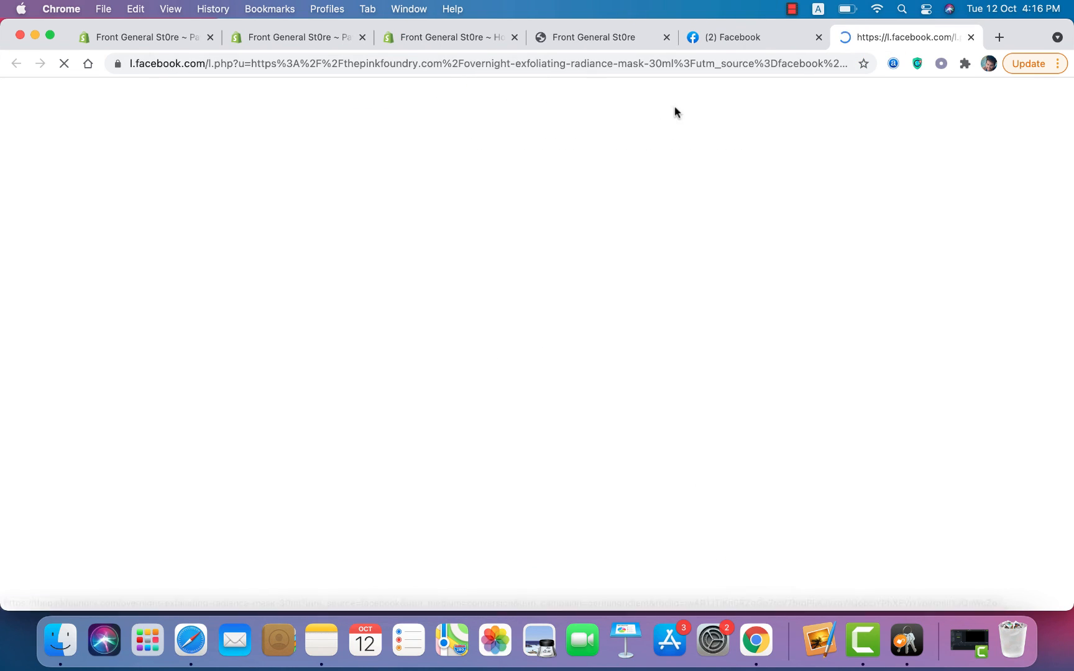
pyautogui.click(710, 38)
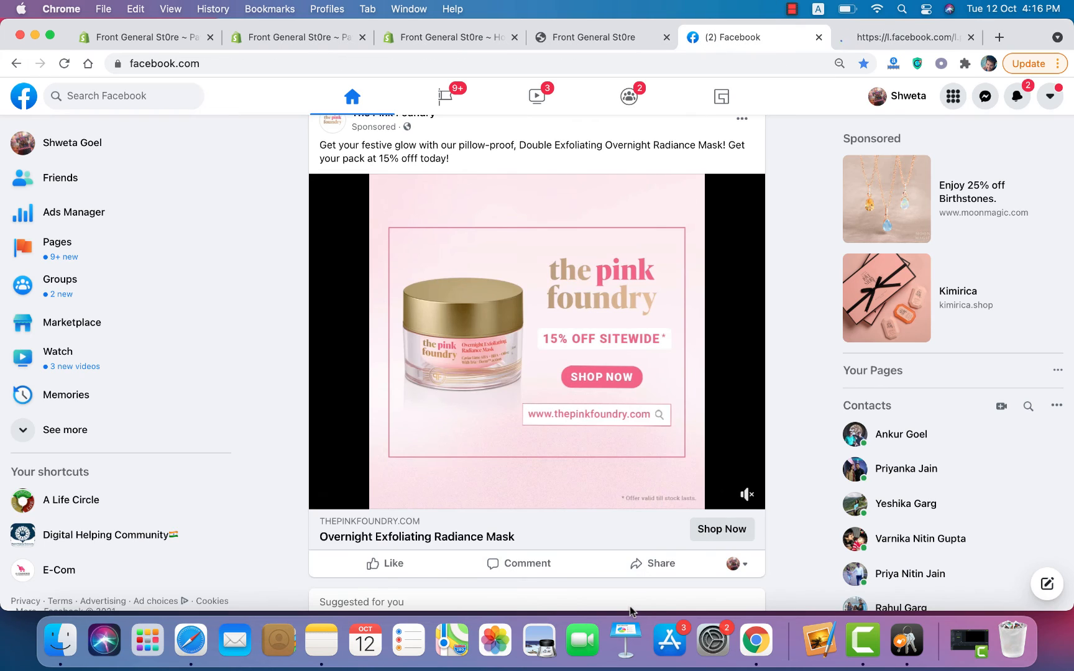
pyautogui.scroll(-8, 629, 606)
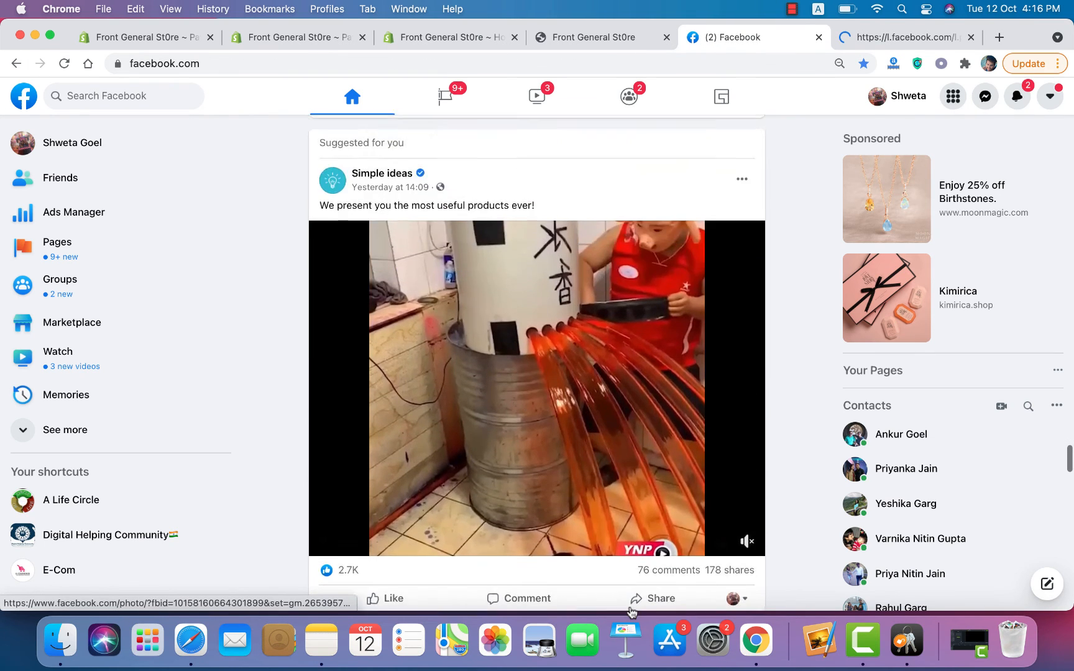
pyautogui.scroll(-10, 629, 606)
pyautogui.scroll(-5, 597, 497)
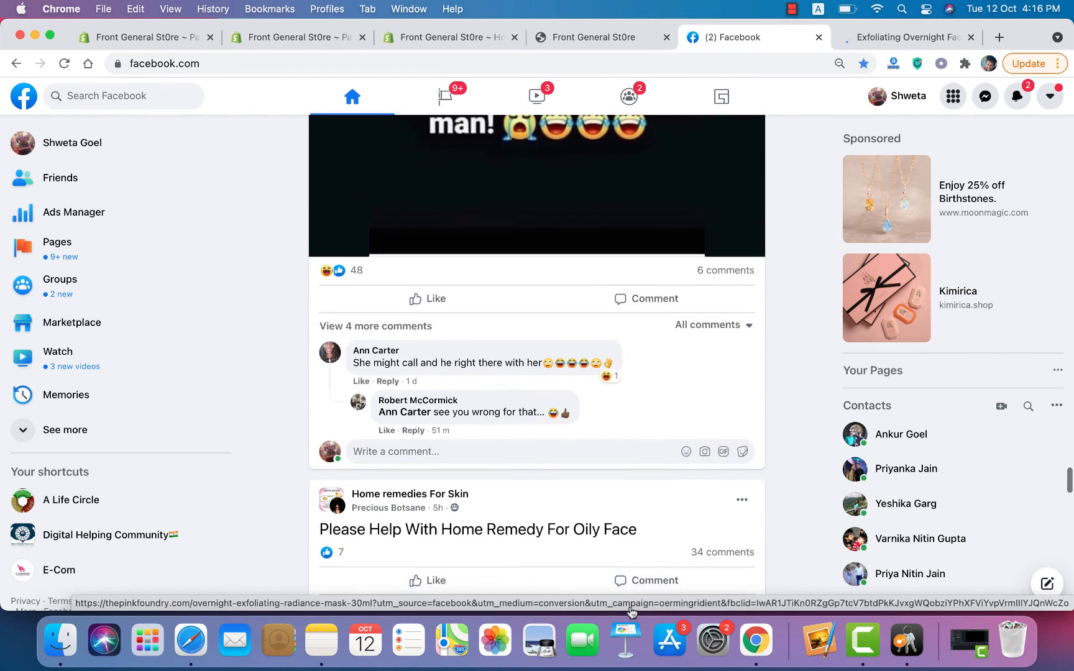
pyautogui.scroll(-12, 598, 492)
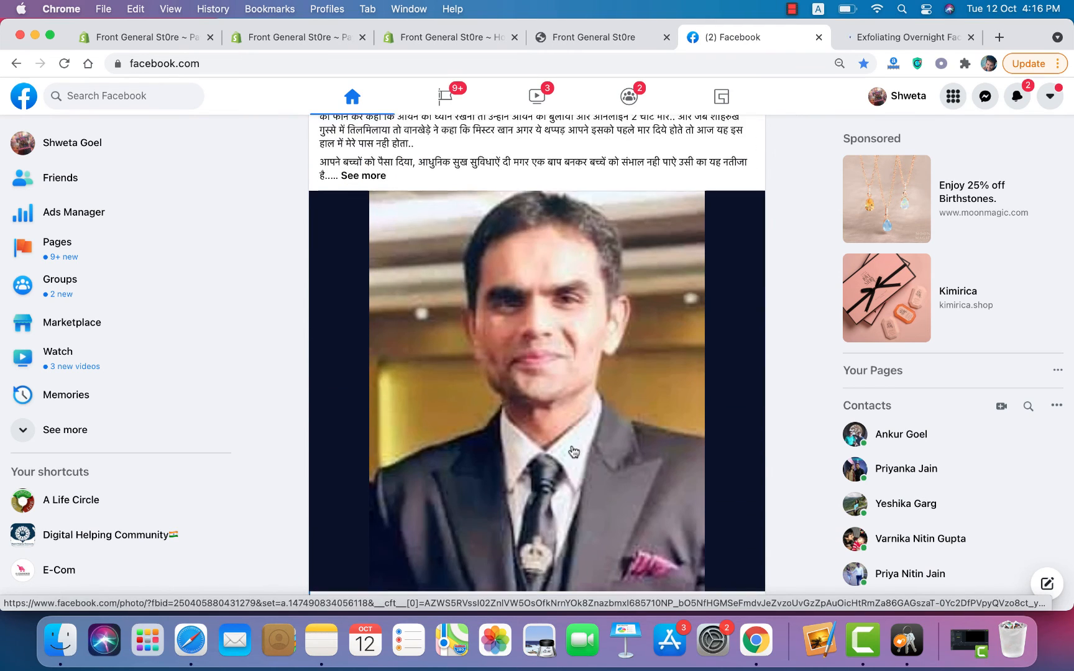
pyautogui.scroll(-6, 573, 452)
pyautogui.scroll(-15, 573, 446)
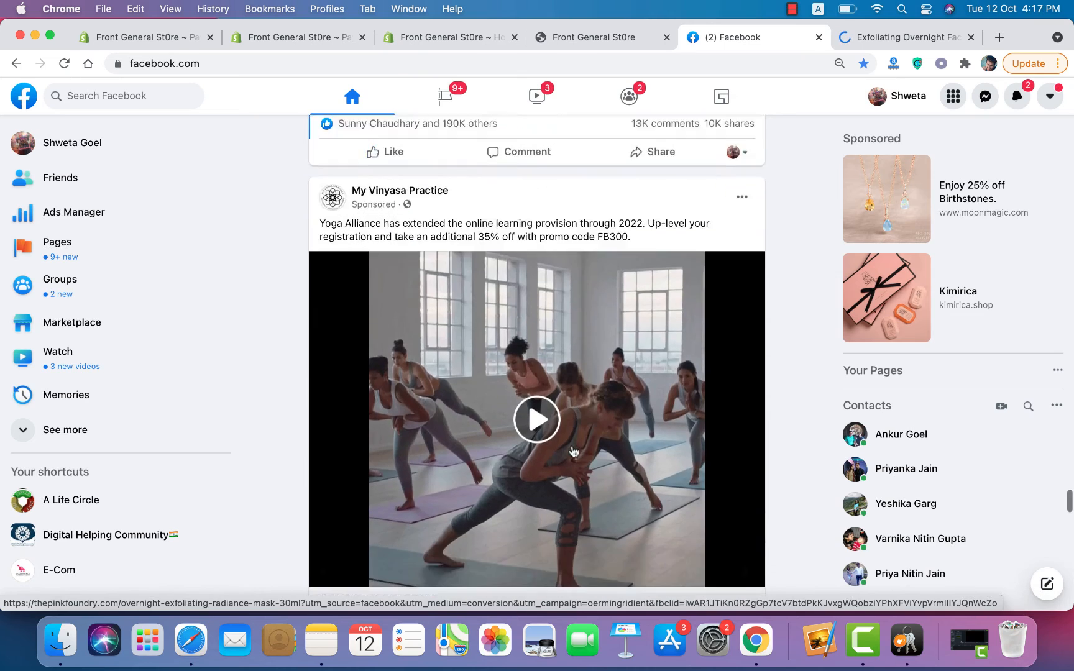
pyautogui.scroll(-3, 563, 418)
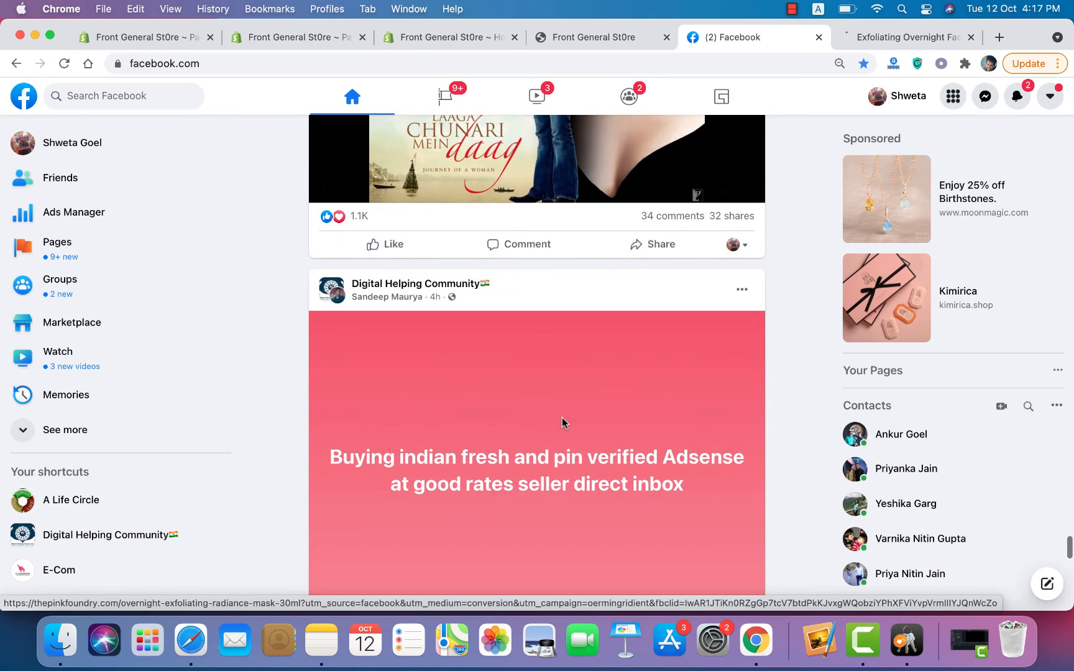
# Step: Check The Pink Foundry radiance mask page, then return to the feed and scroll further
pyautogui.click(859, 41)
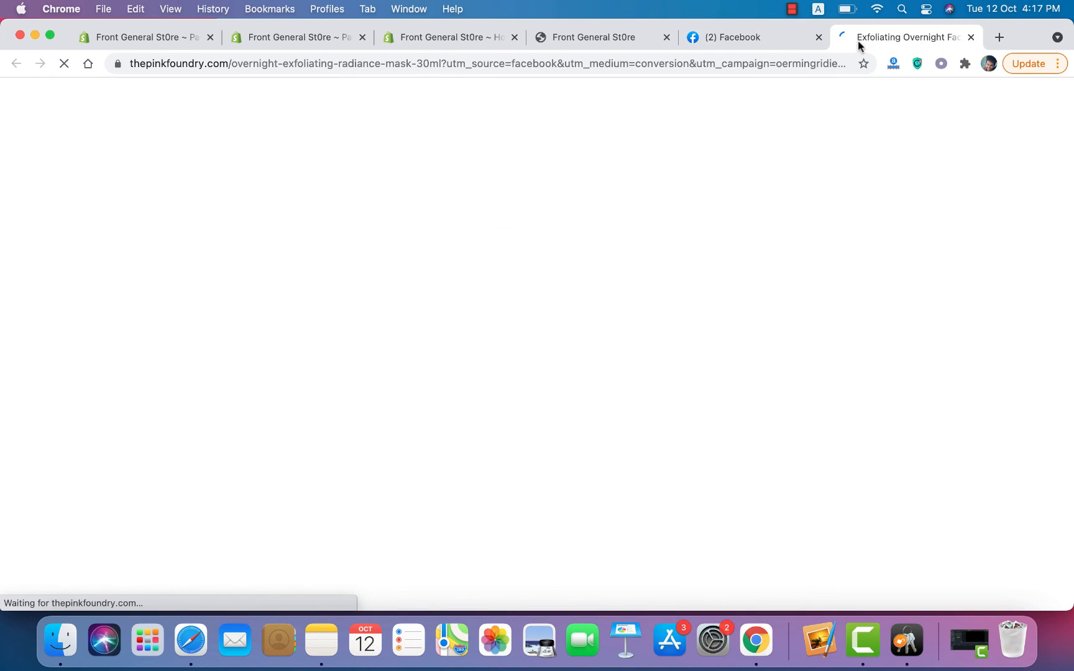
pyautogui.click(755, 39)
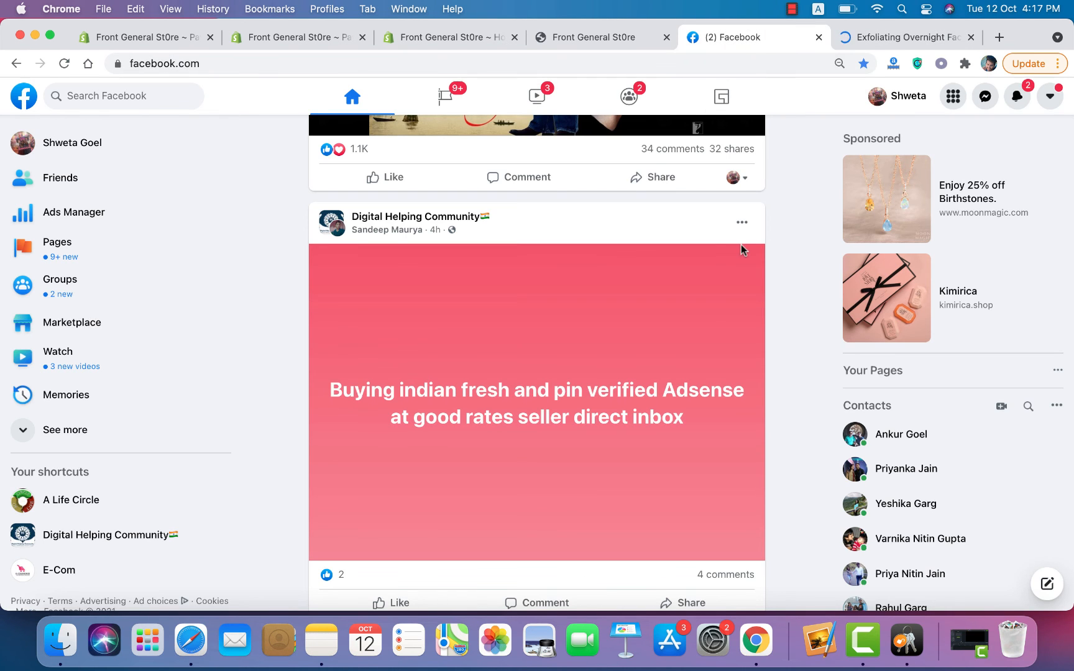
pyautogui.scroll(-1, 806, 442)
pyautogui.scroll(-15, 805, 442)
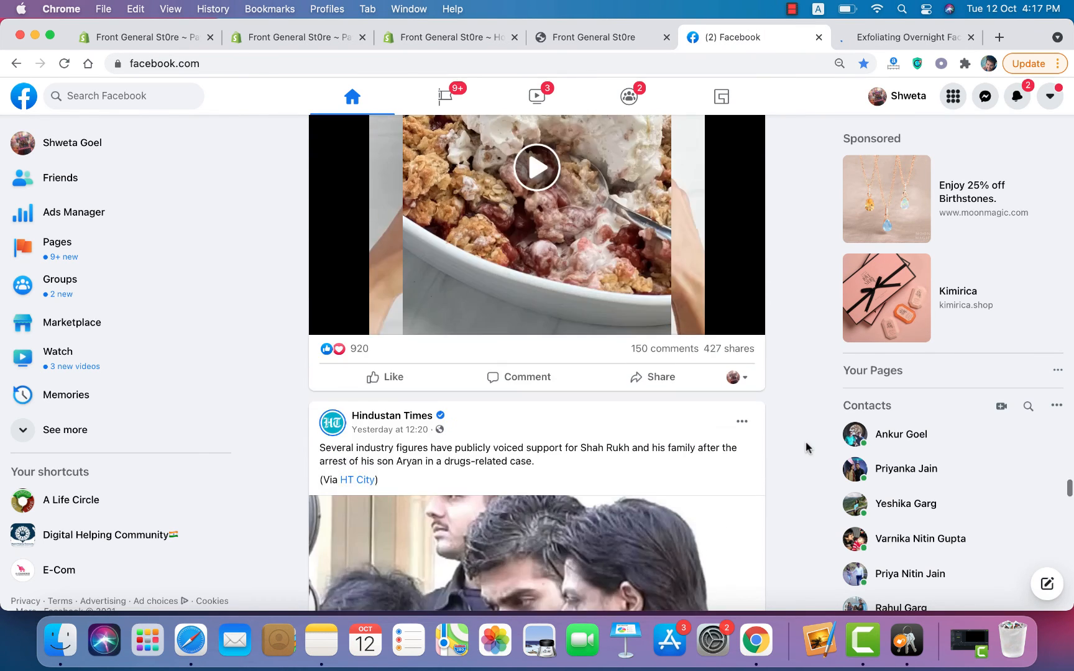
pyautogui.scroll(-9, 806, 442)
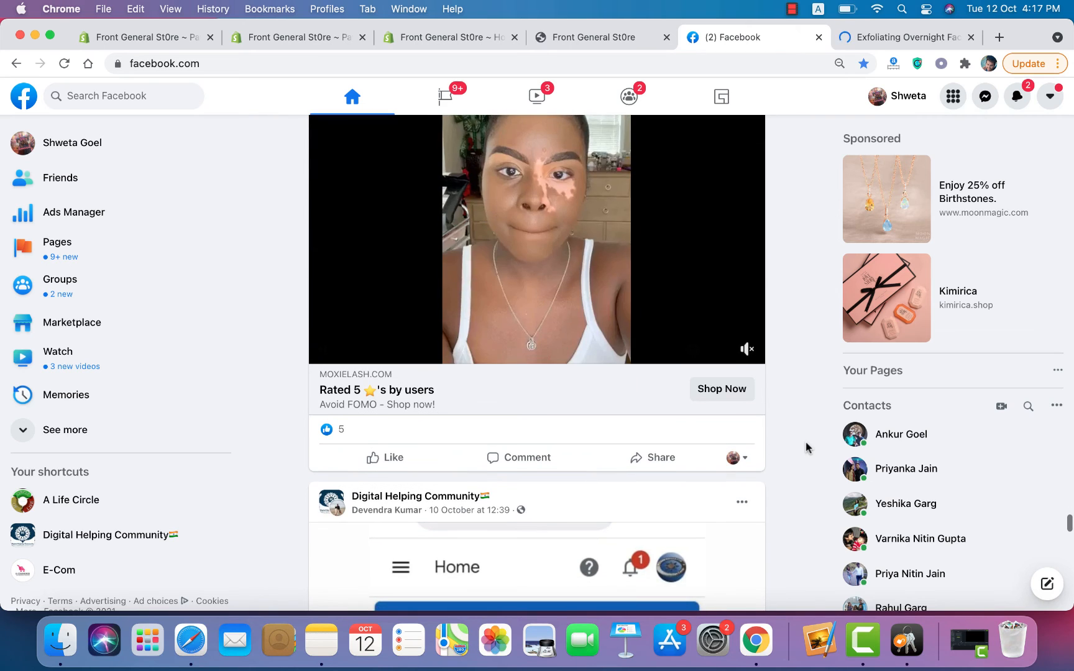
# Step: Close The Pink Foundry tab and settle the feed on the MoxieLash 'Rated 5 by users' ad
pyautogui.click(971, 37)
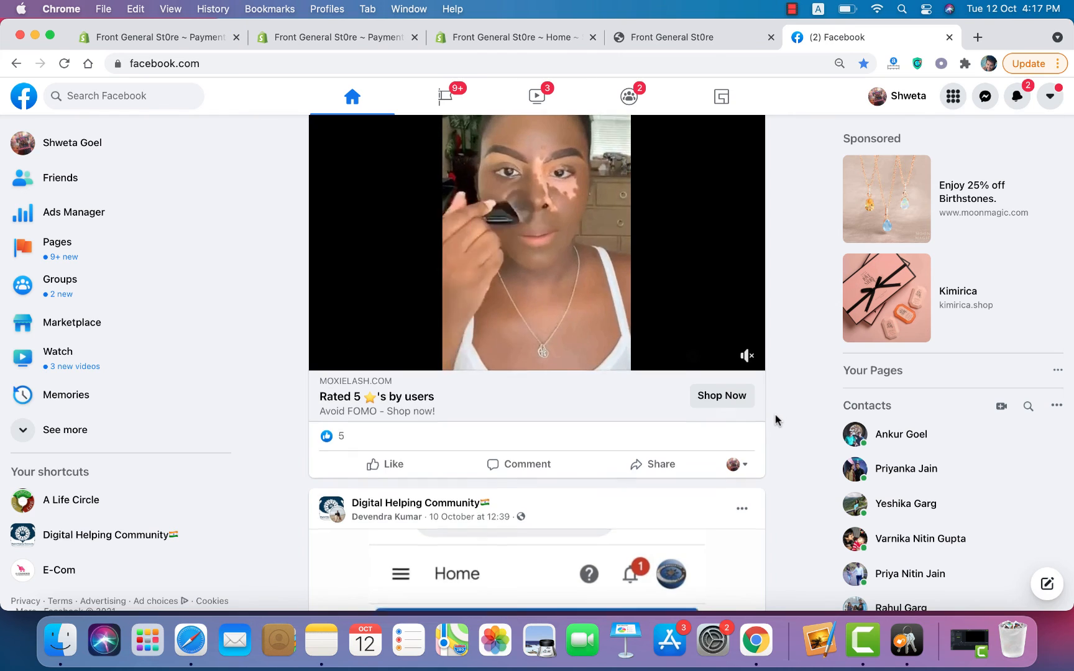
pyautogui.scroll(3, 775, 415)
pyautogui.scroll(-1, 775, 415)
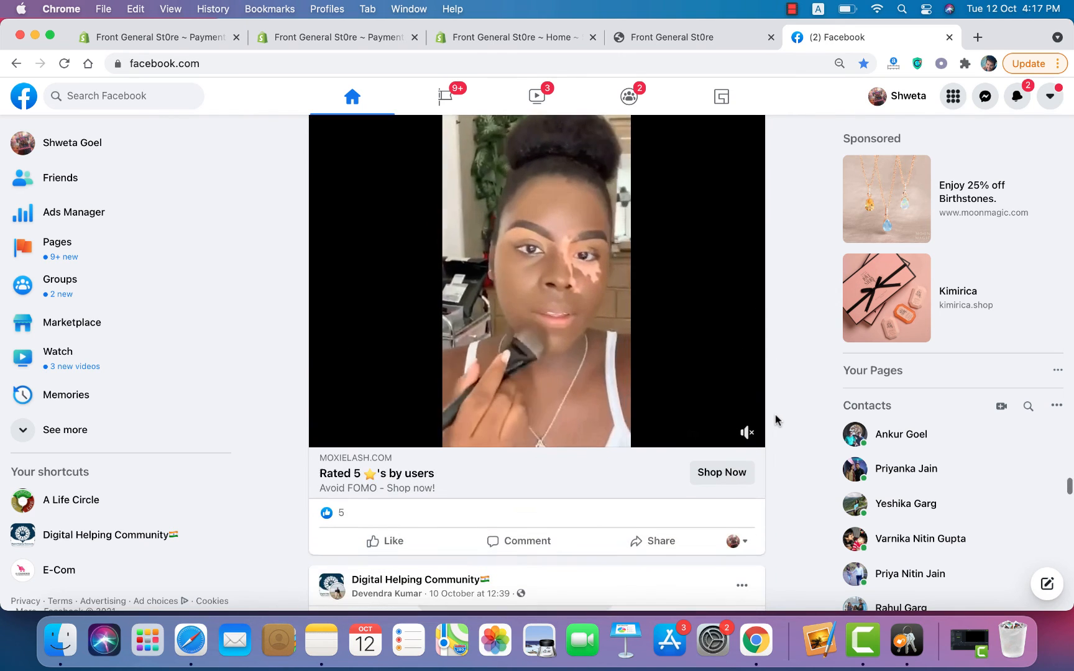
# Step: Open the MoxieLash ad's store page in a new tab and return to the feed
pyautogui.click(721, 474)
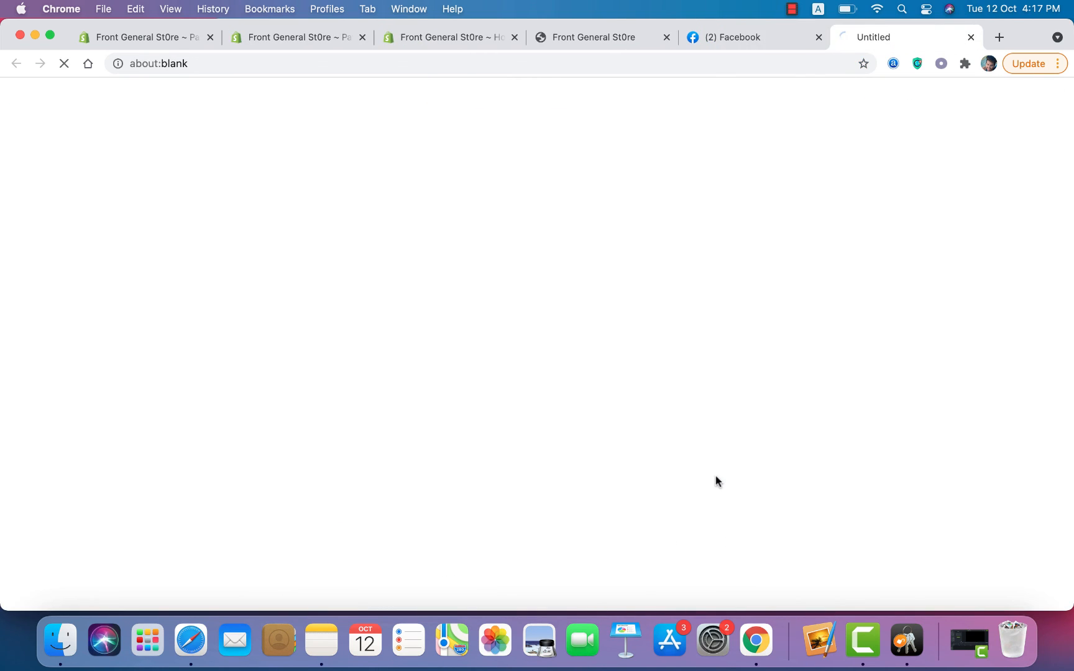
pyautogui.click(721, 37)
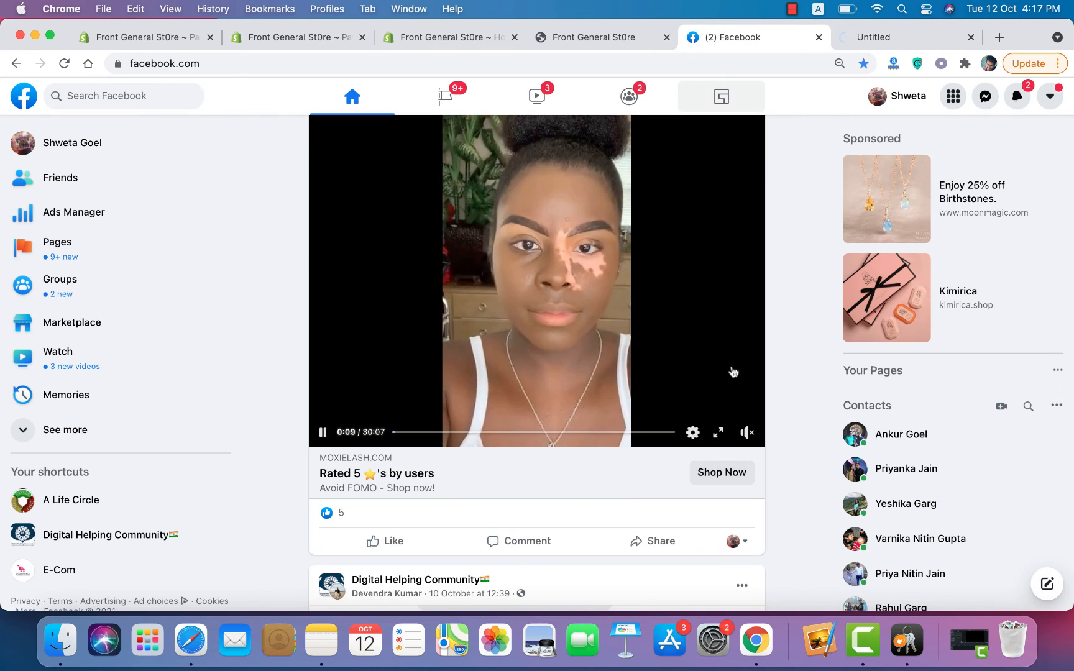
pyautogui.scroll(1, 746, 398)
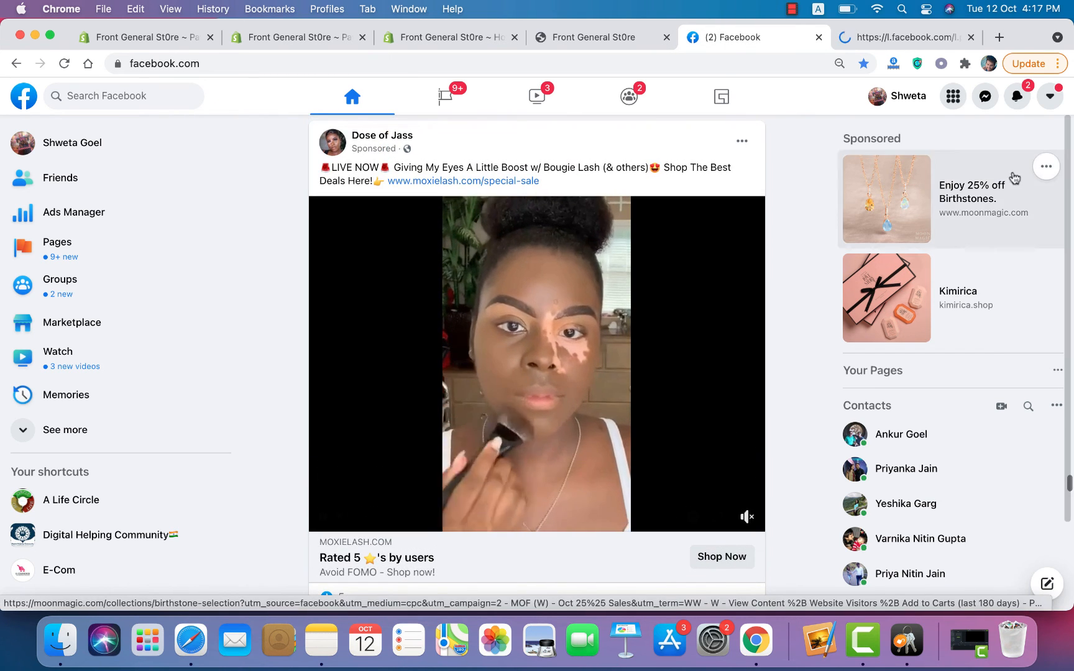
# Step: Check notifications, then view the October Treats Sale: 40% off orders over $130, code TREATS
pyautogui.click(1017, 98)
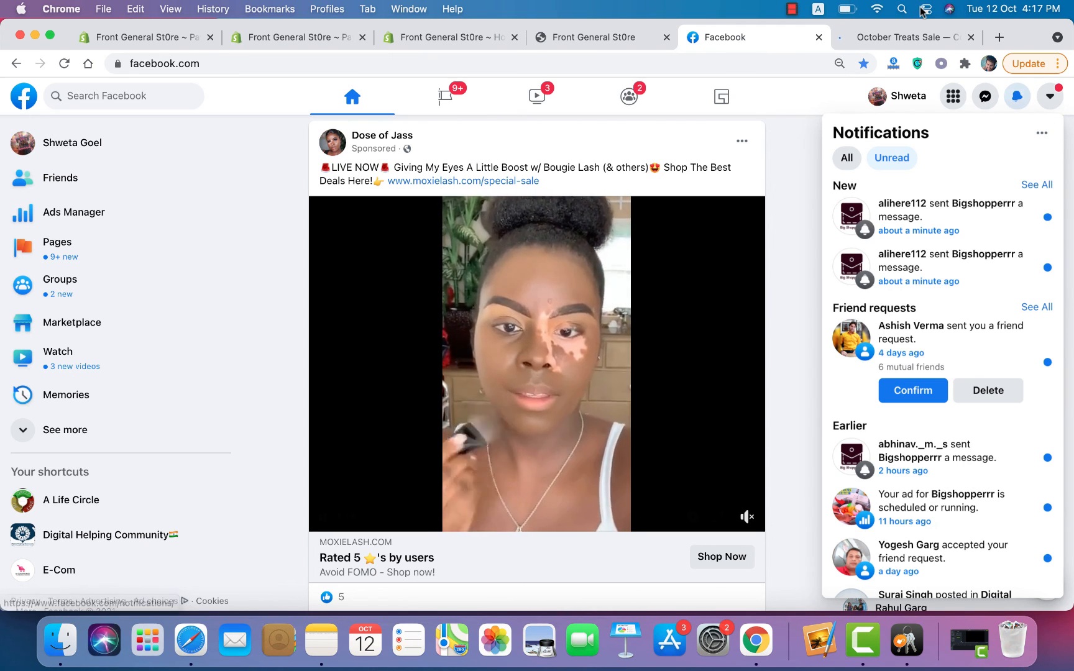
pyautogui.click(914, 37)
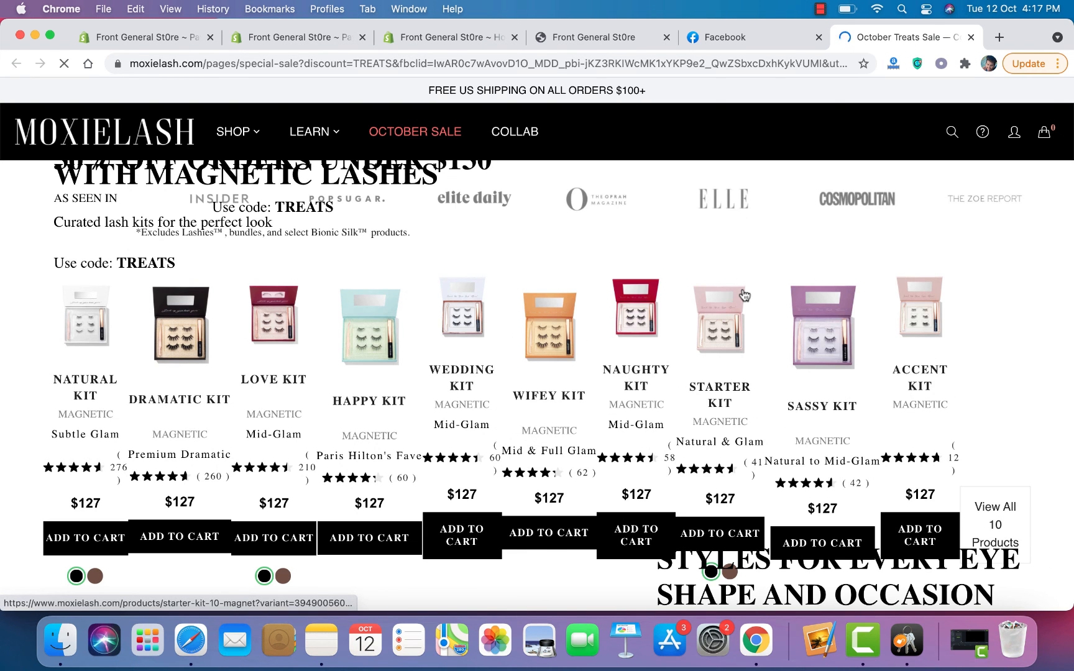
pyautogui.scroll(-20, 744, 295)
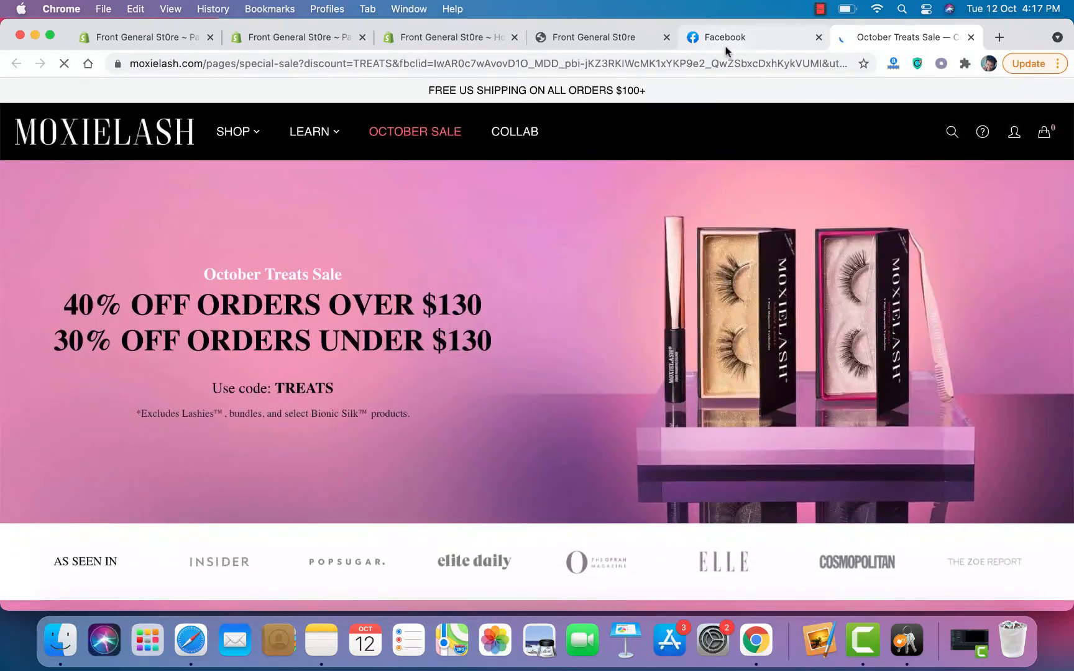
# Step: Bring the Facebook tab back to the front and scroll down the feed
pyautogui.click(725, 40)
pyautogui.scroll(-10, 738, 380)
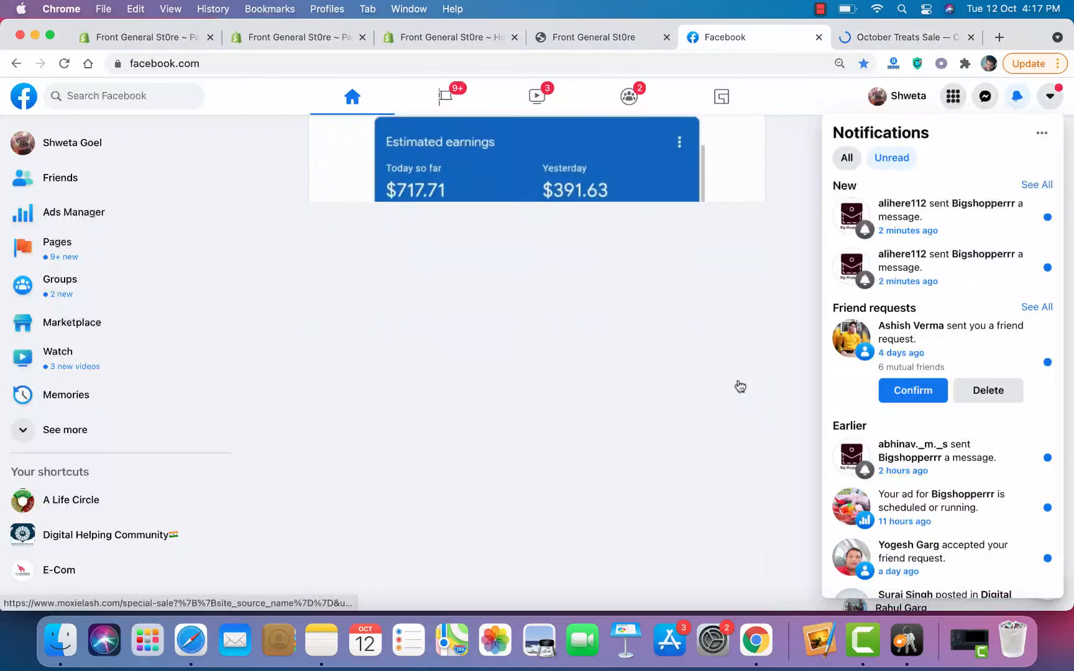
pyautogui.scroll(-10, 740, 387)
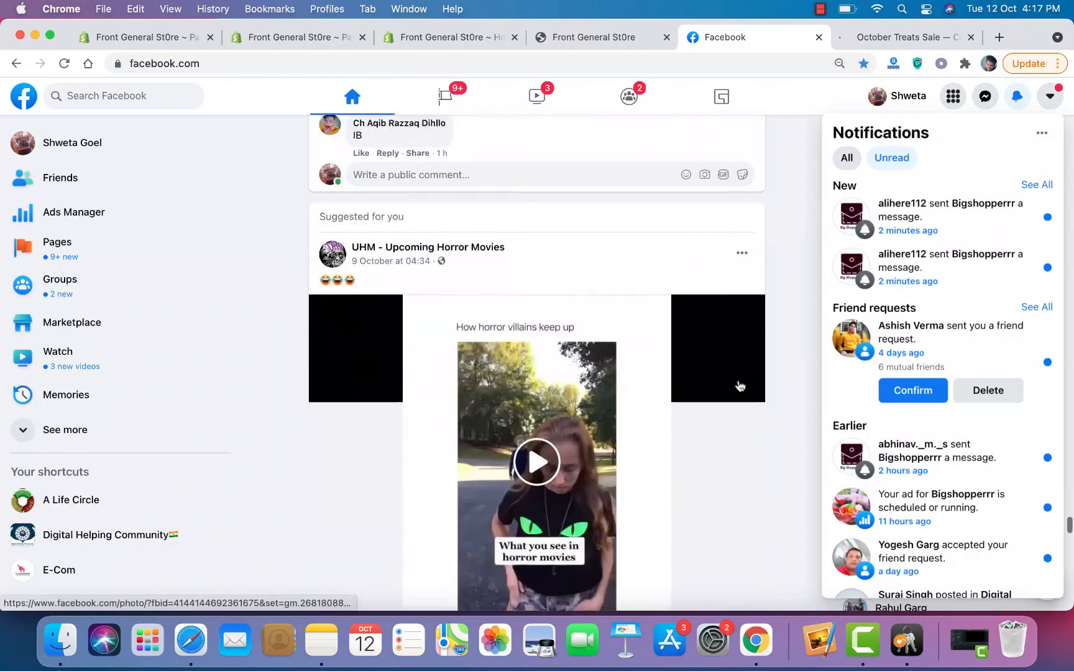
pyautogui.scroll(-10, 739, 387)
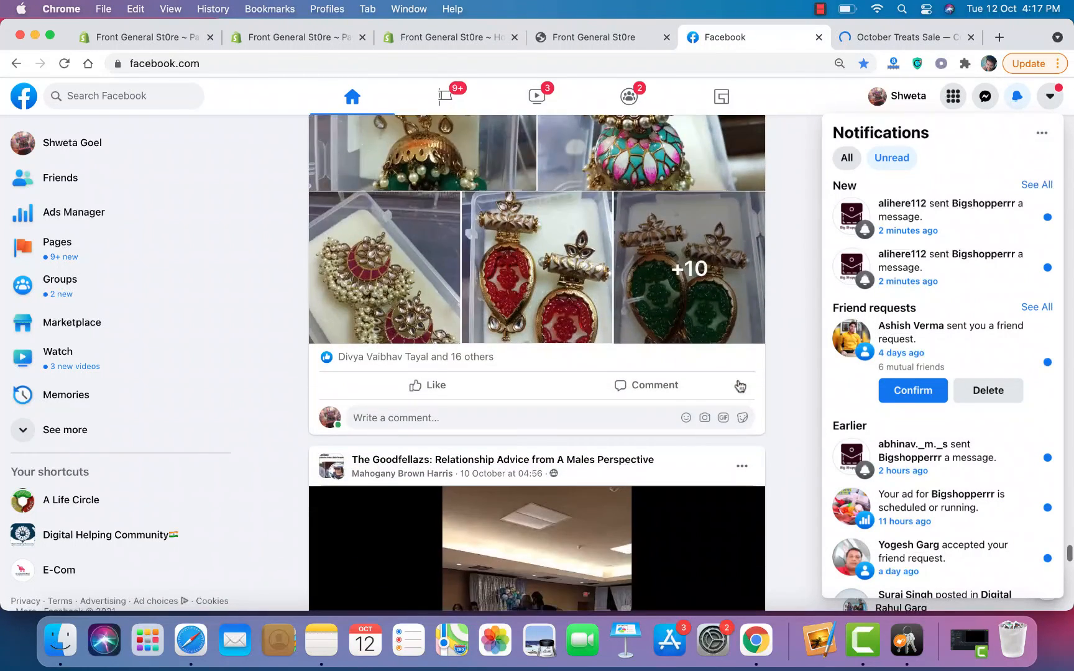
pyautogui.scroll(-10, 723, 372)
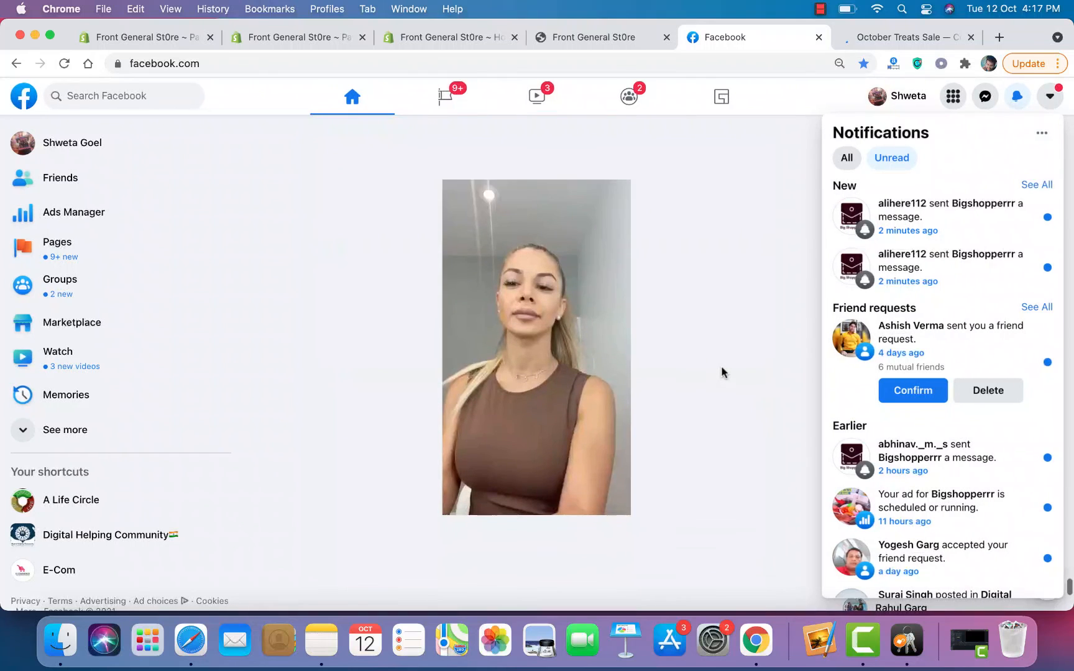
pyautogui.scroll(-15, 723, 372)
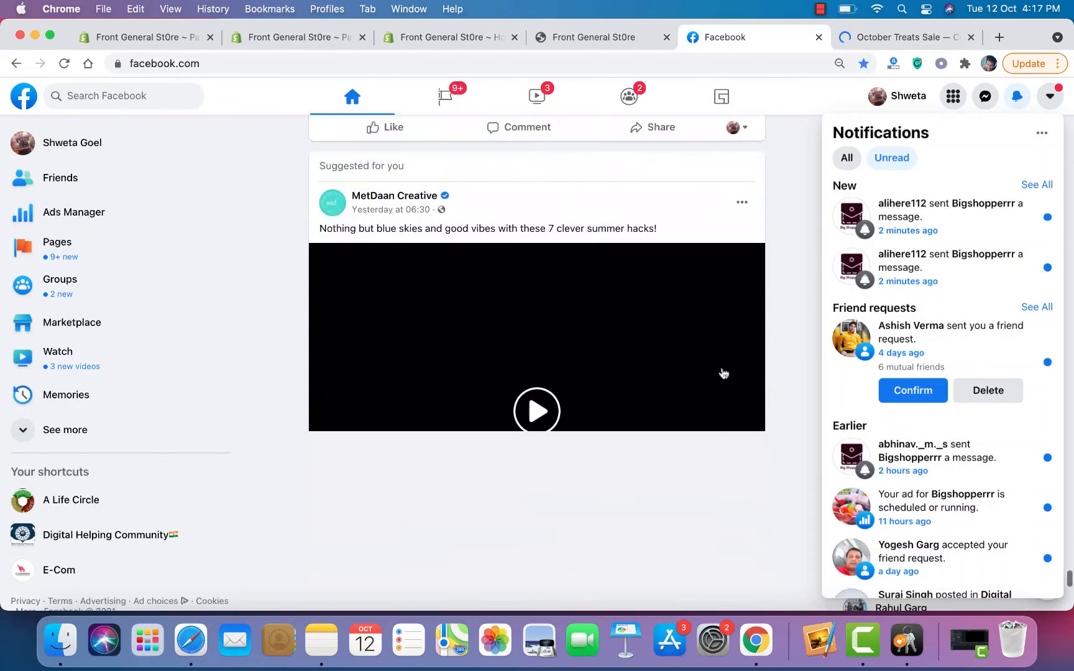
pyautogui.scroll(-15, 723, 373)
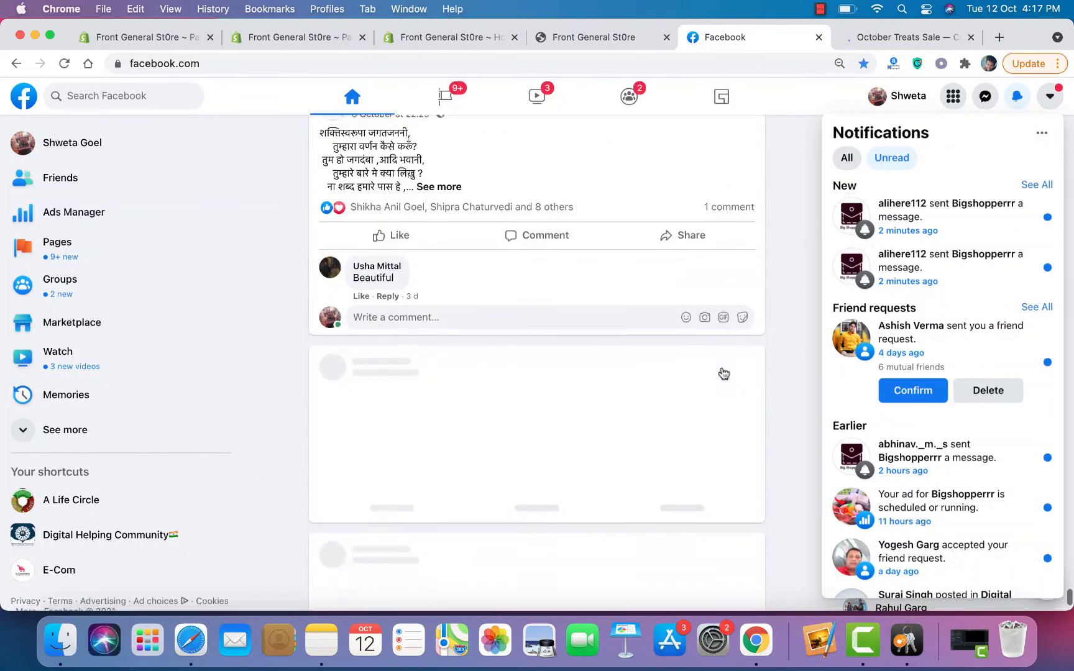
pyautogui.scroll(-1, 723, 373)
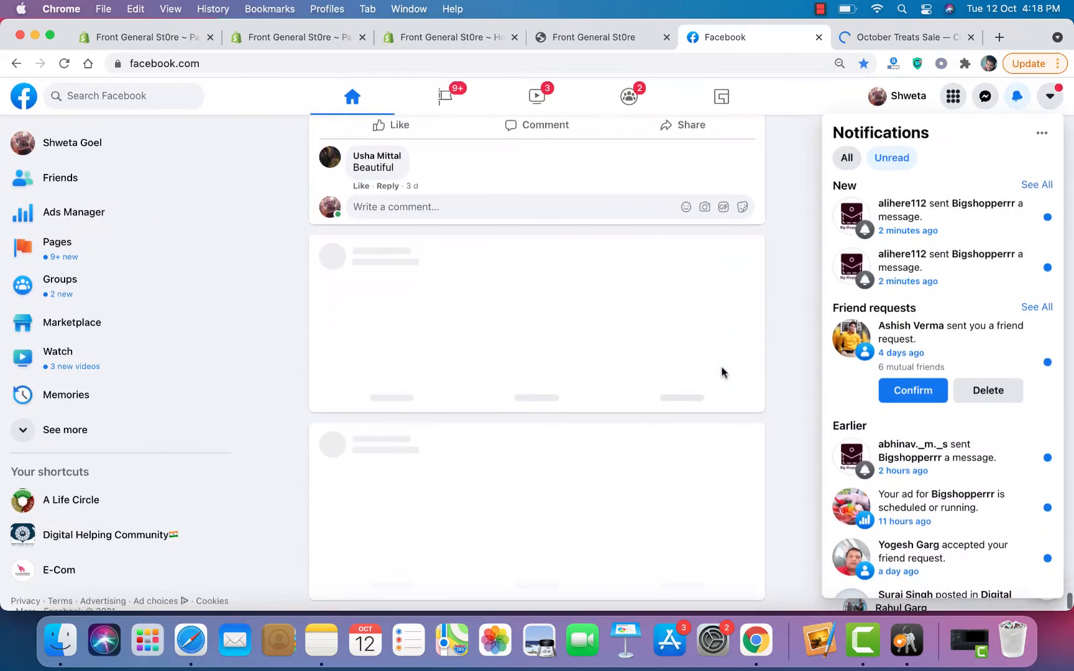
pyautogui.scroll(1, 723, 373)
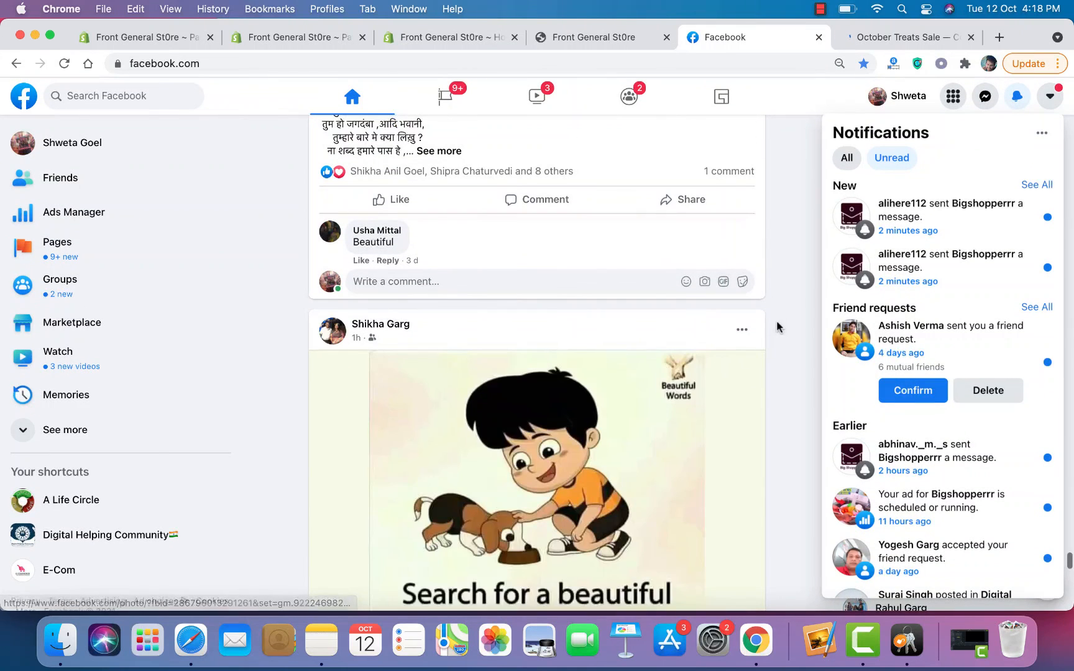
# Step: Close Notifications and scroll past the Body FX and Creative Fabrica ads to MetDaan Beauty
pyautogui.click(778, 322)
pyautogui.scroll(-15, 779, 327)
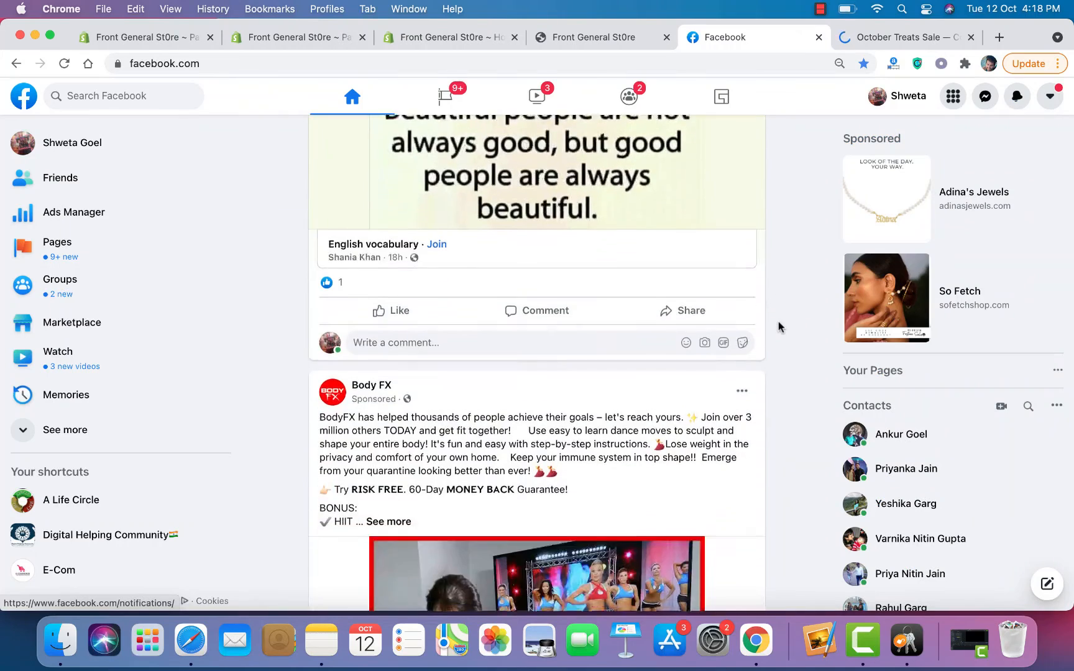
pyautogui.scroll(-12, 778, 323)
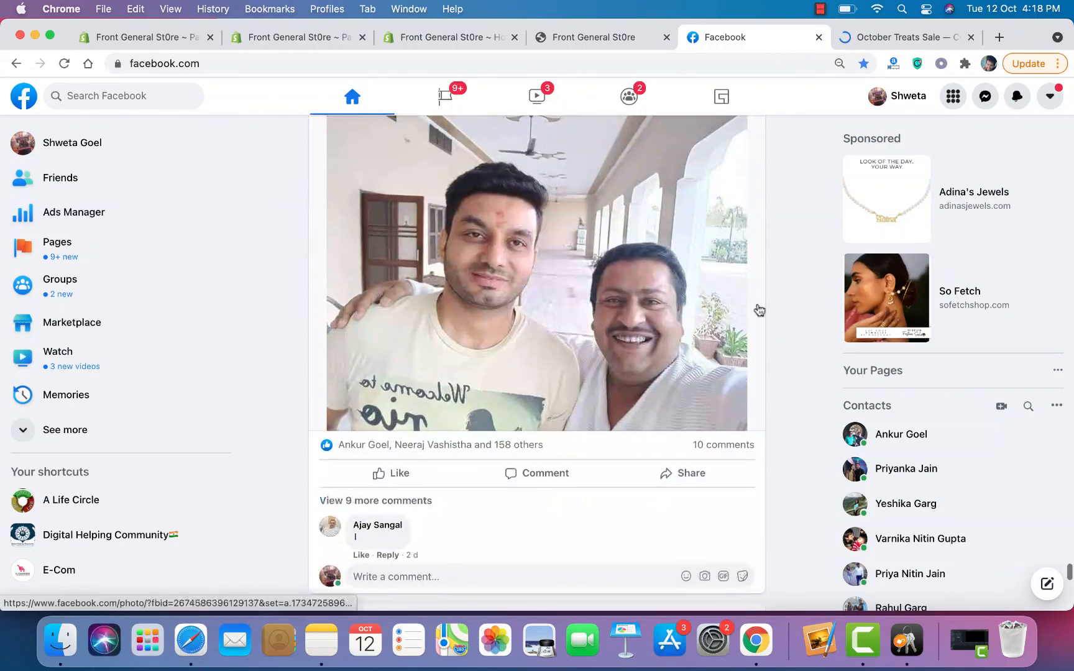
pyautogui.scroll(-10, 759, 310)
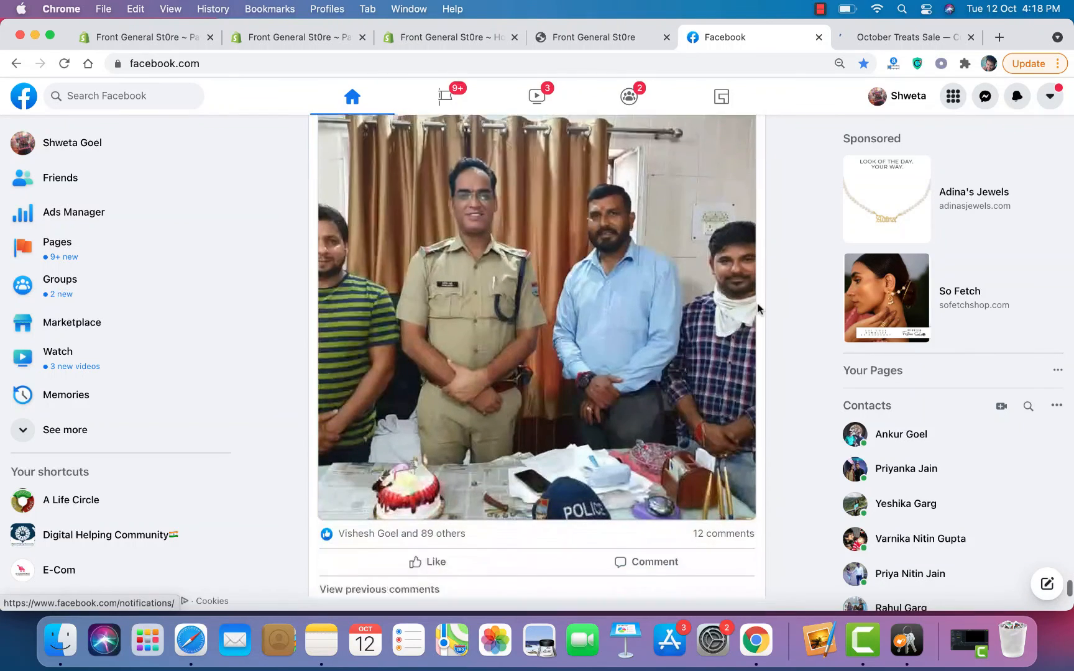
pyautogui.scroll(-10, 758, 309)
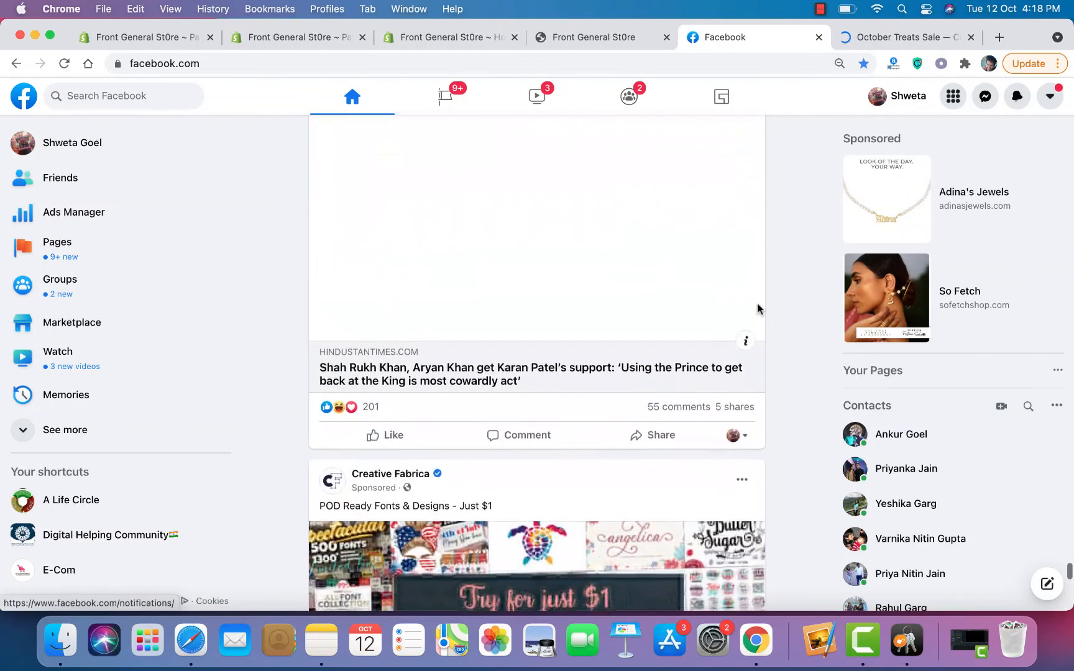
pyautogui.scroll(-5, 801, 520)
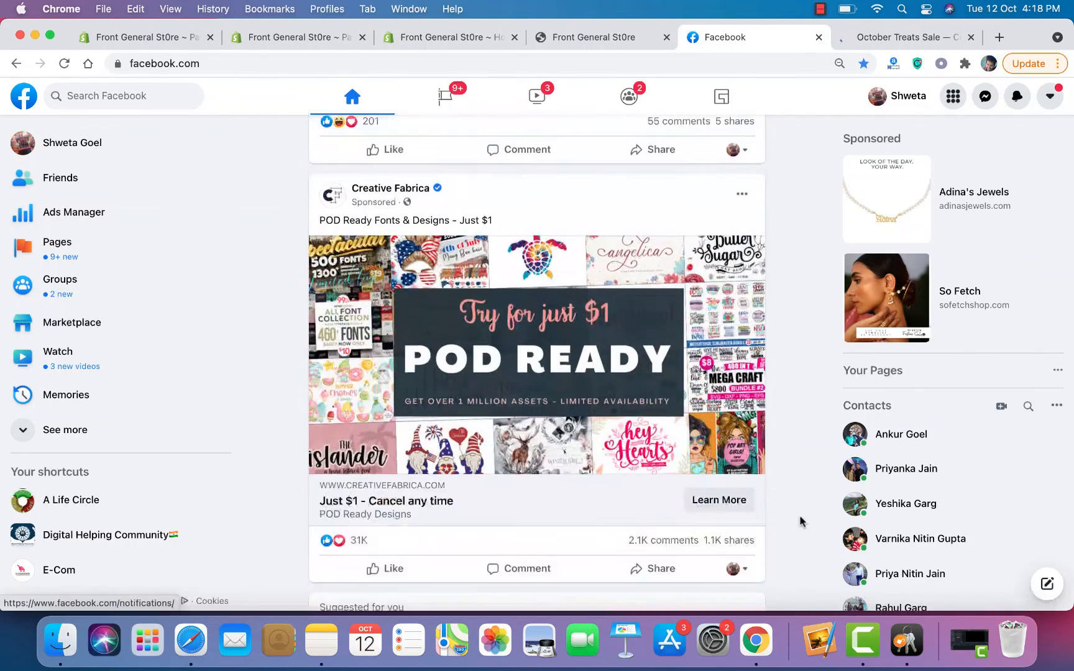
pyautogui.scroll(-3, 800, 521)
pyautogui.scroll(-12, 801, 521)
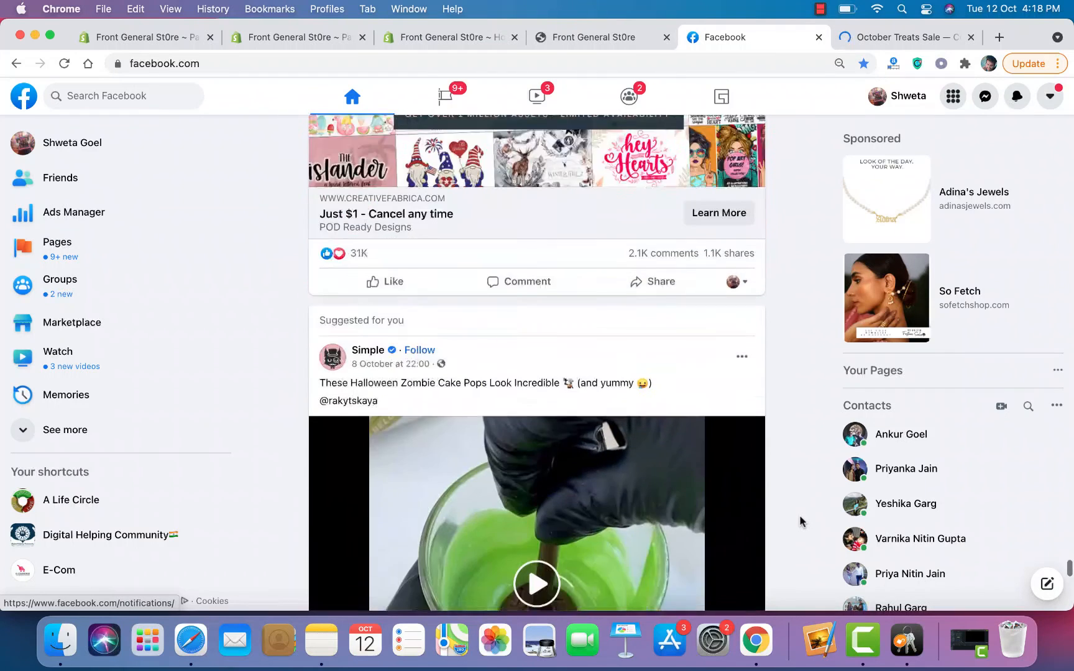
pyautogui.scroll(-6, 801, 521)
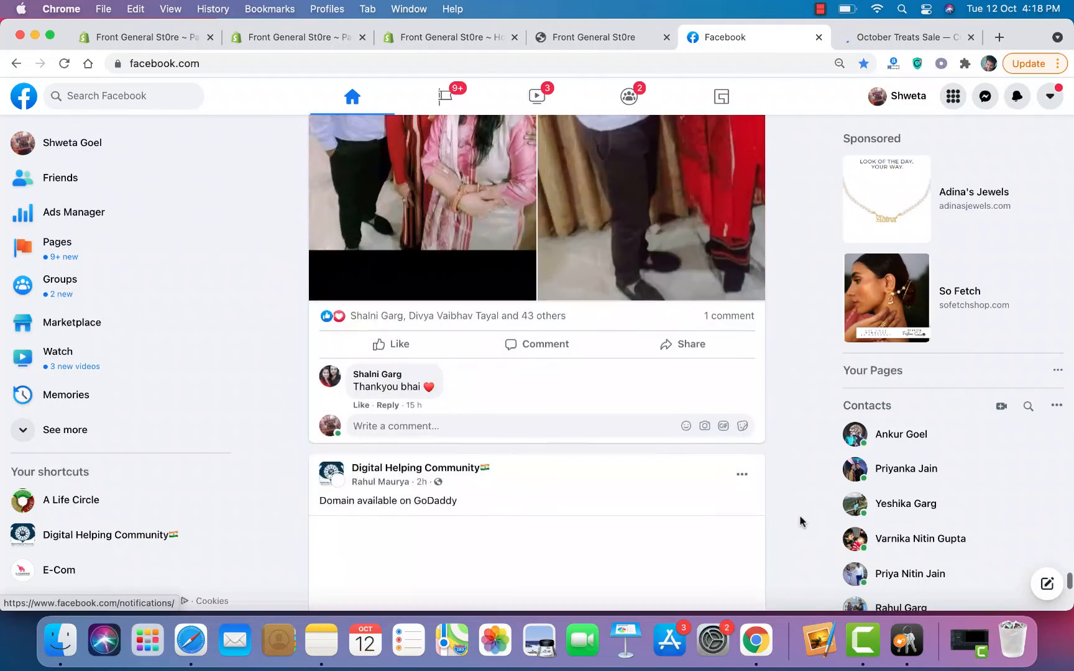
pyautogui.scroll(5, 800, 521)
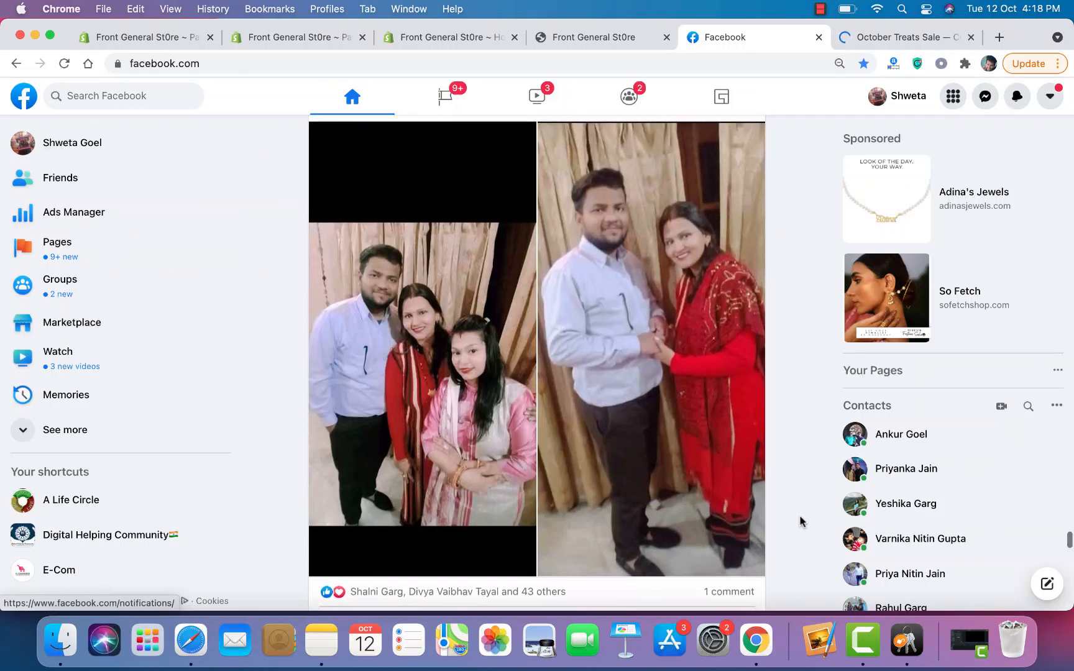
pyautogui.scroll(-1, 800, 521)
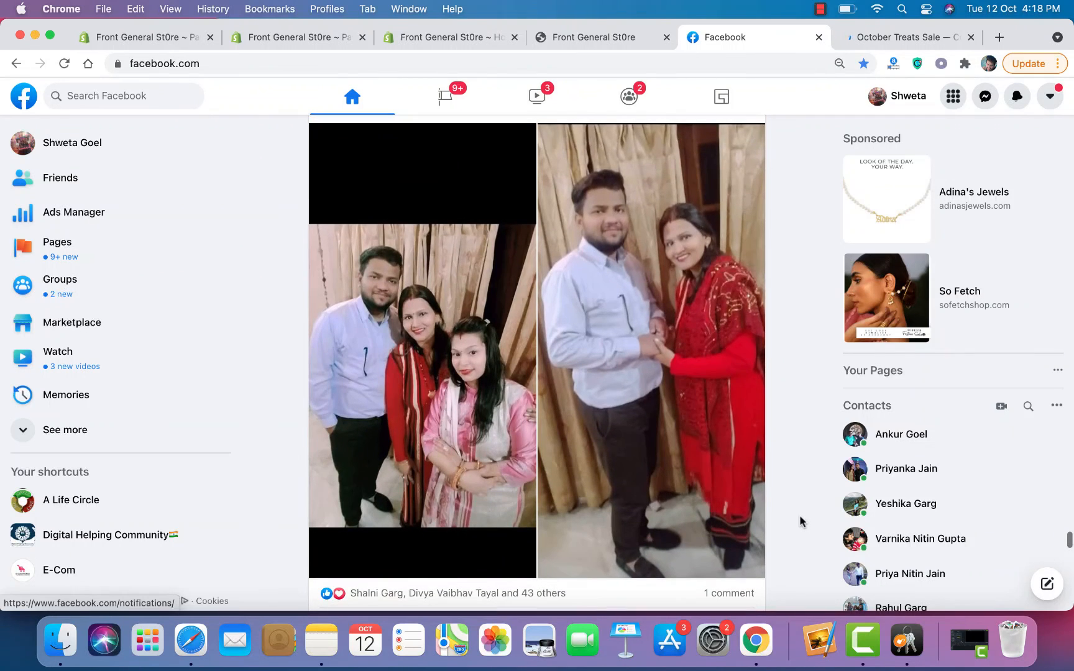
pyautogui.scroll(-10, 801, 521)
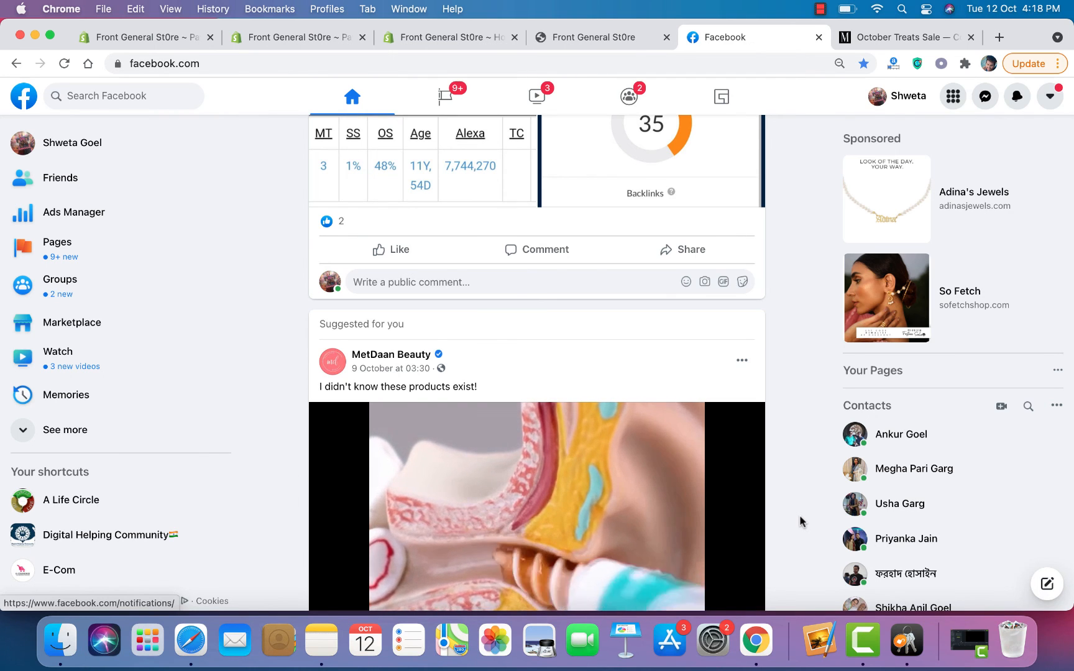
# Step: Scroll past the MetDaan Beauty video to study the sponsored Satéur Destinée Ring ad (4.9 stars)
pyautogui.scroll(-5, 800, 516)
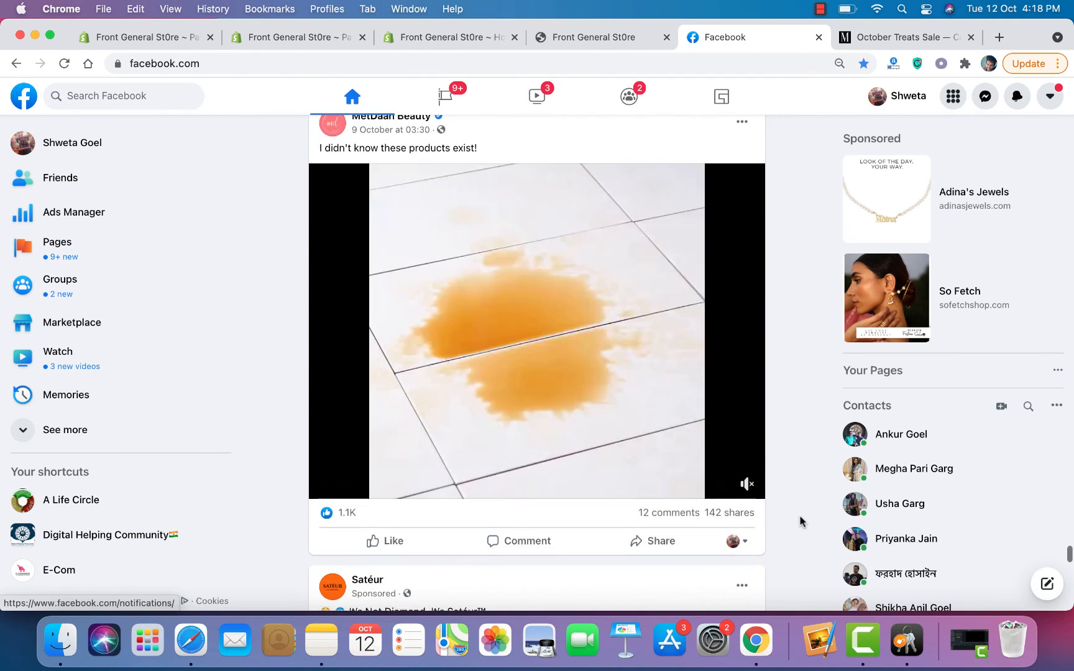
pyautogui.scroll(1, 802, 564)
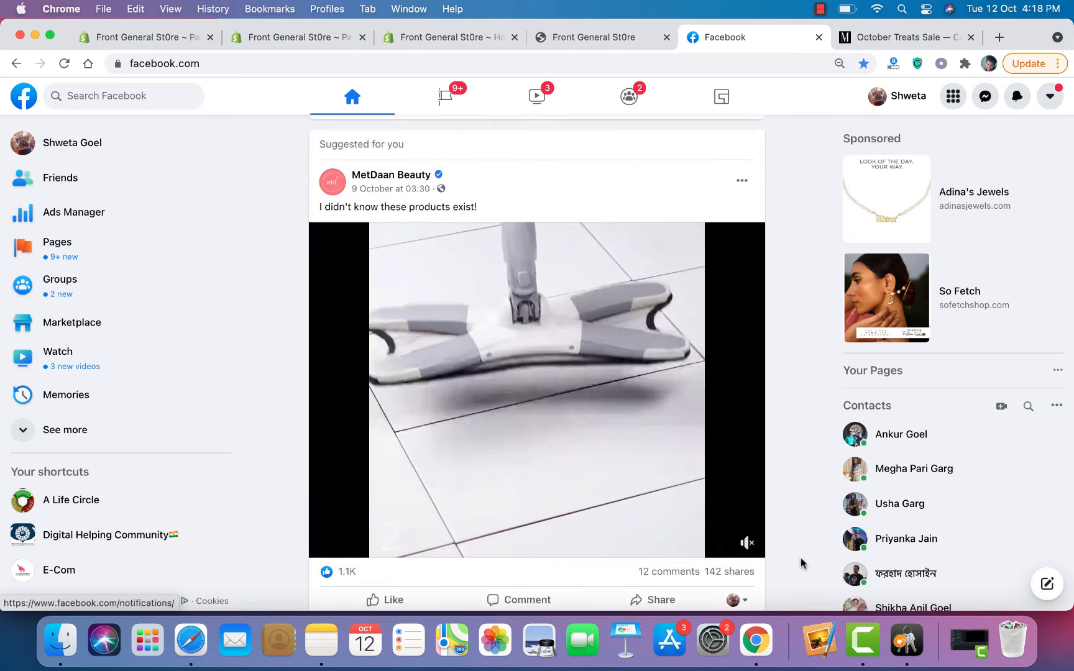
pyautogui.scroll(-3, 800, 563)
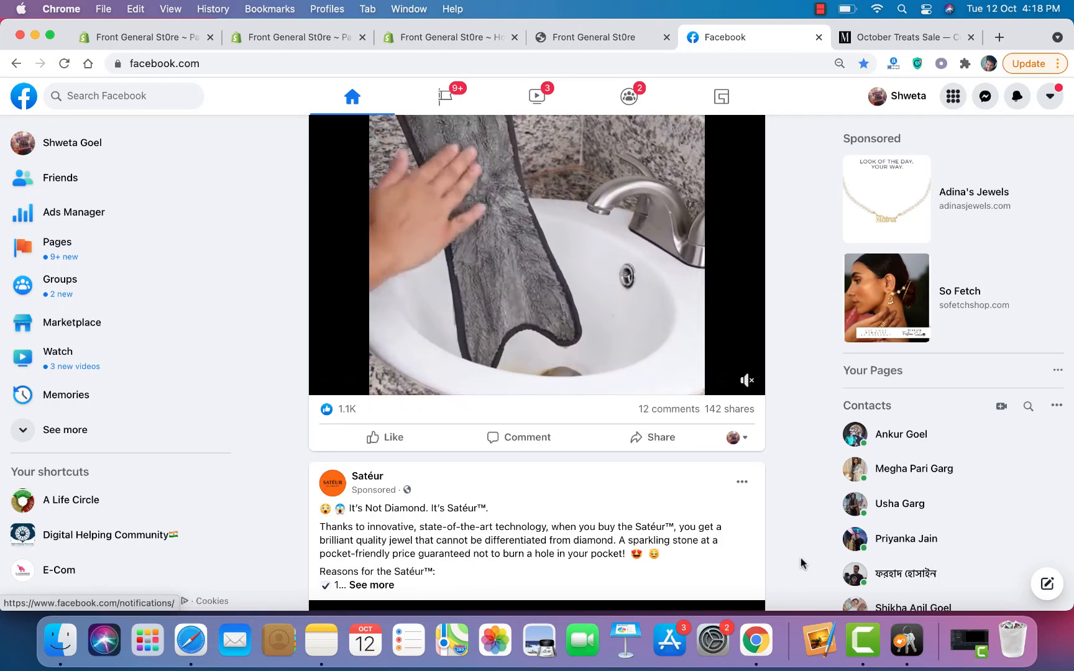
pyautogui.scroll(2, 801, 564)
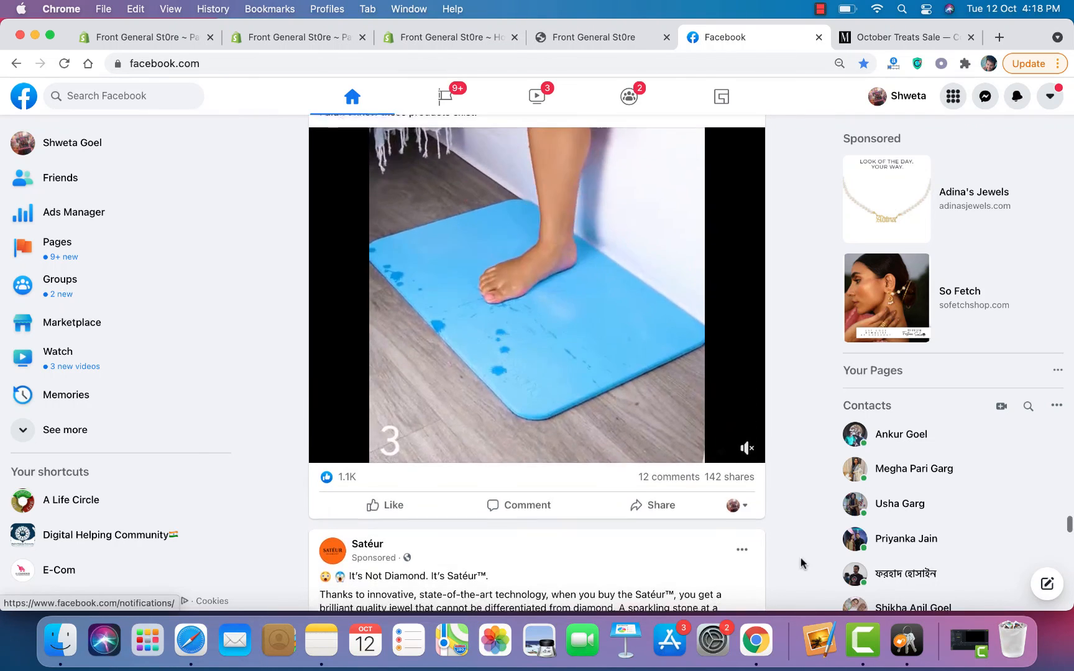
pyautogui.scroll(-4, 801, 564)
pyautogui.scroll(-4, 801, 563)
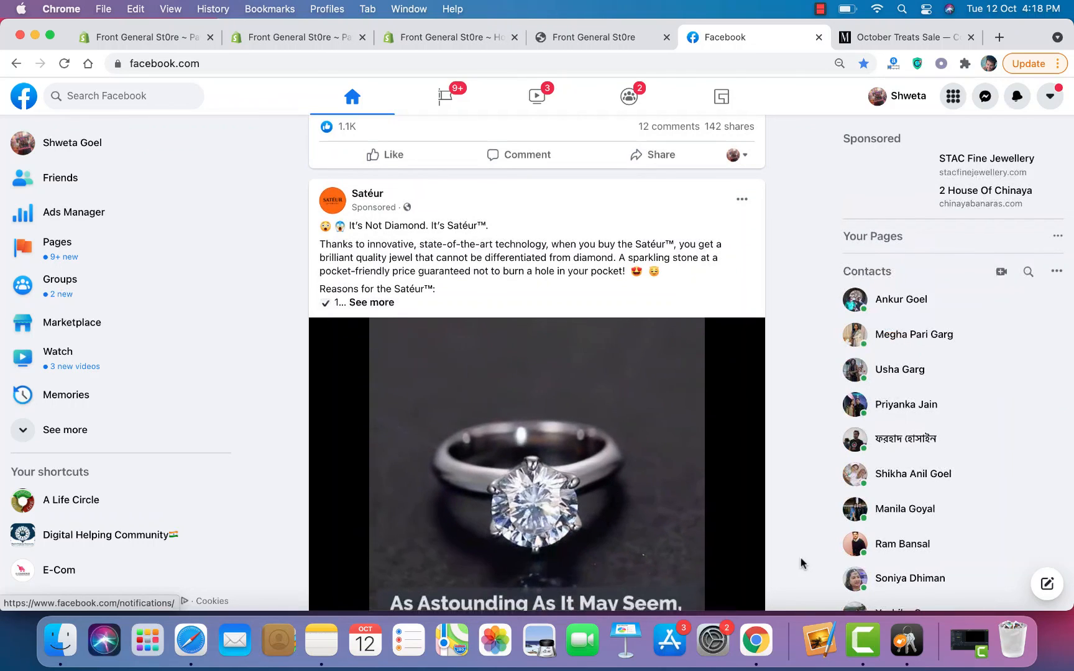
pyautogui.scroll(-5, 800, 559)
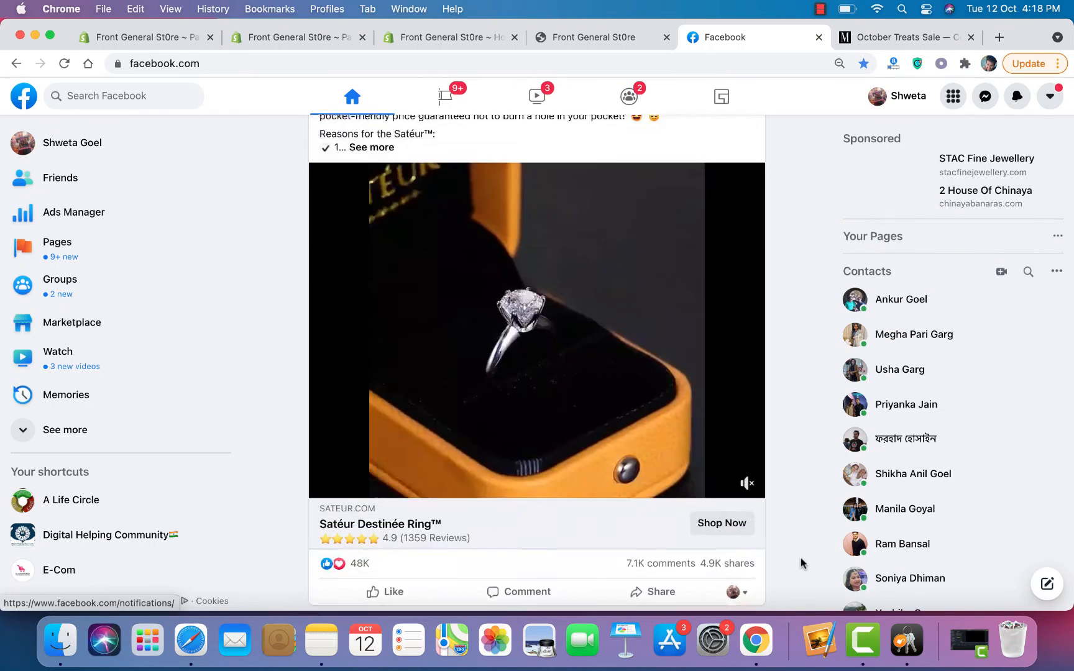
pyautogui.scroll(-1, 801, 563)
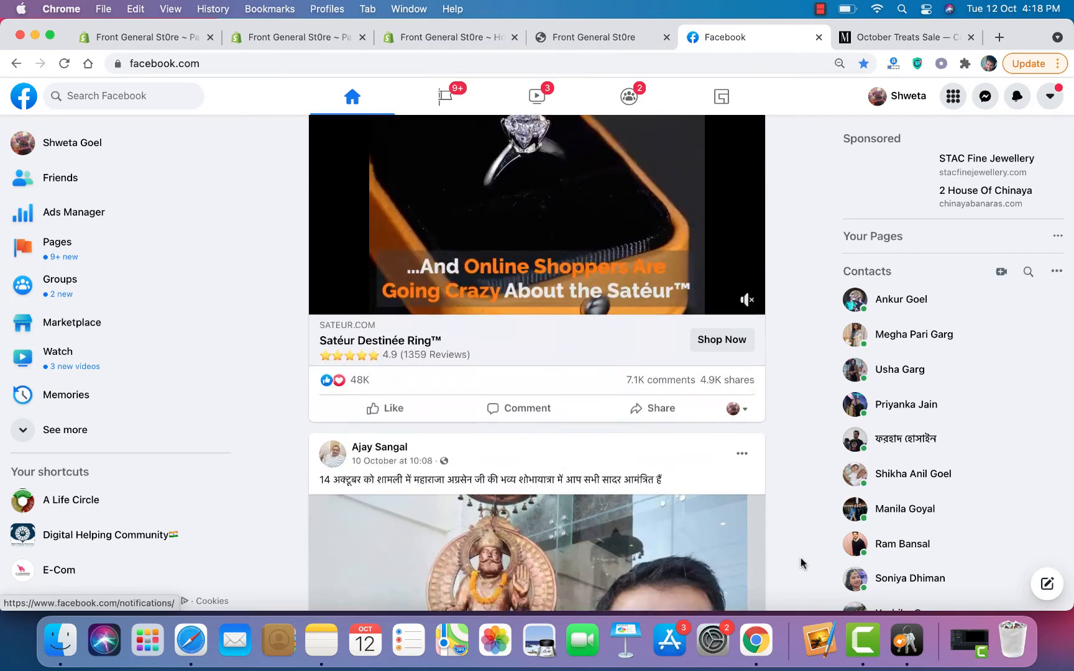
pyautogui.scroll(5, 802, 563)
pyautogui.scroll(-2, 801, 564)
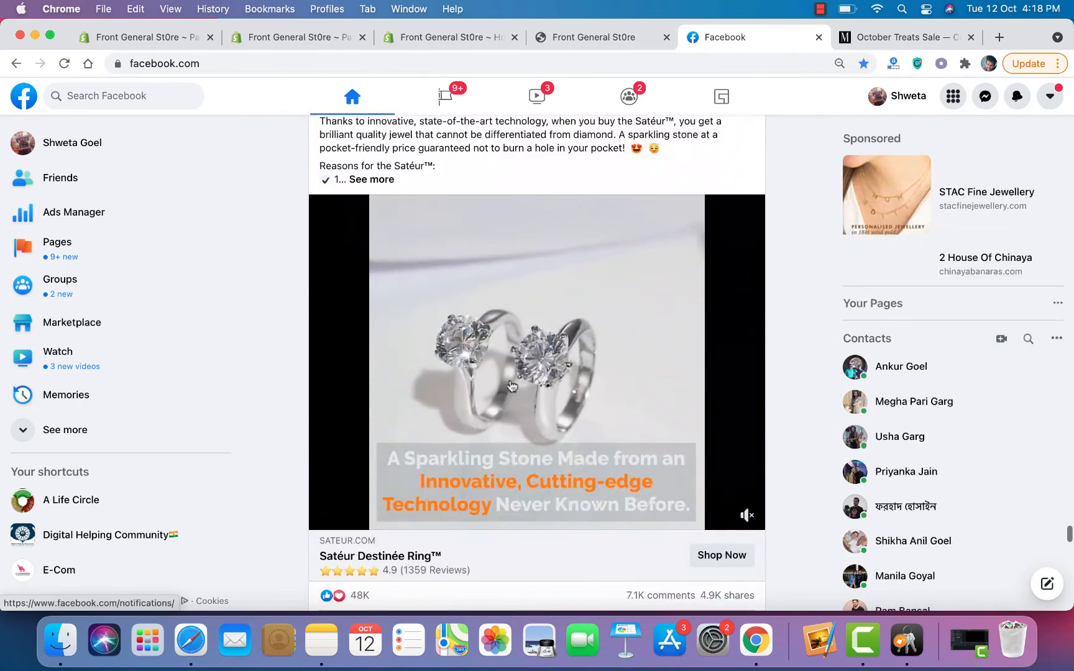
pyautogui.scroll(-15, 571, 463)
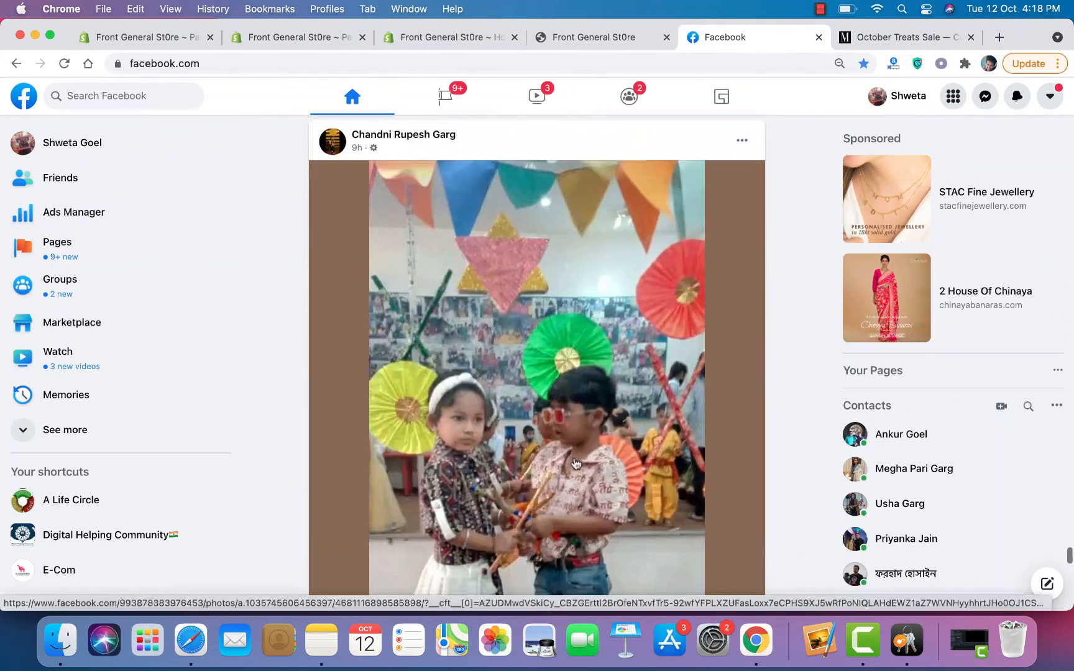
# Step: Scroll down the feed to the sponsored Moon Magic jewellery ad
pyautogui.scroll(-15, 575, 463)
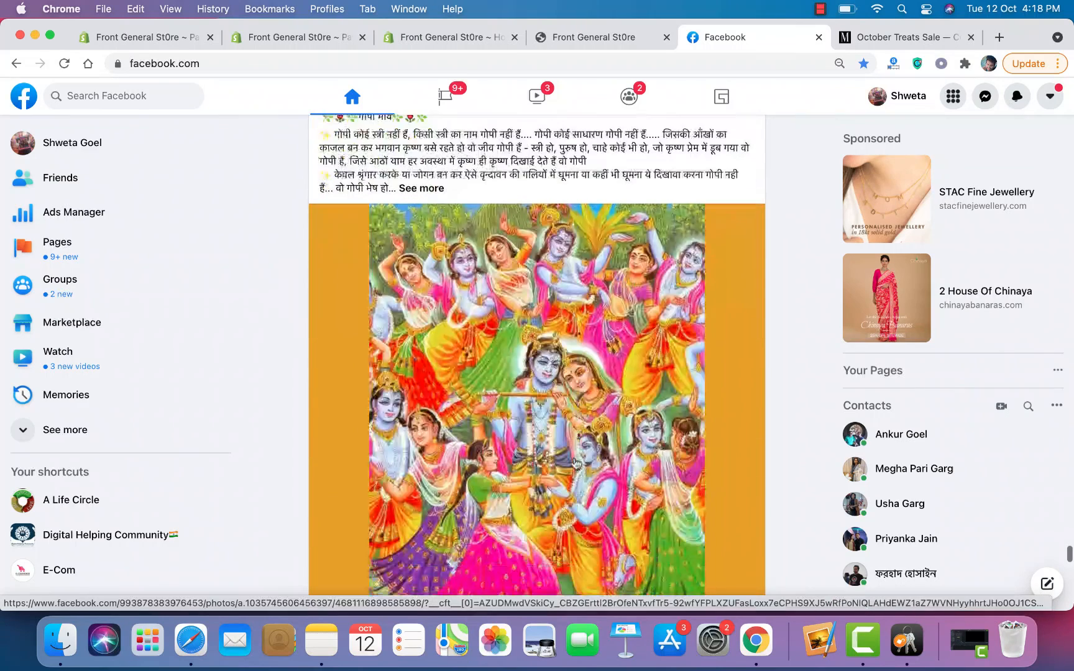
pyautogui.scroll(-6, 575, 463)
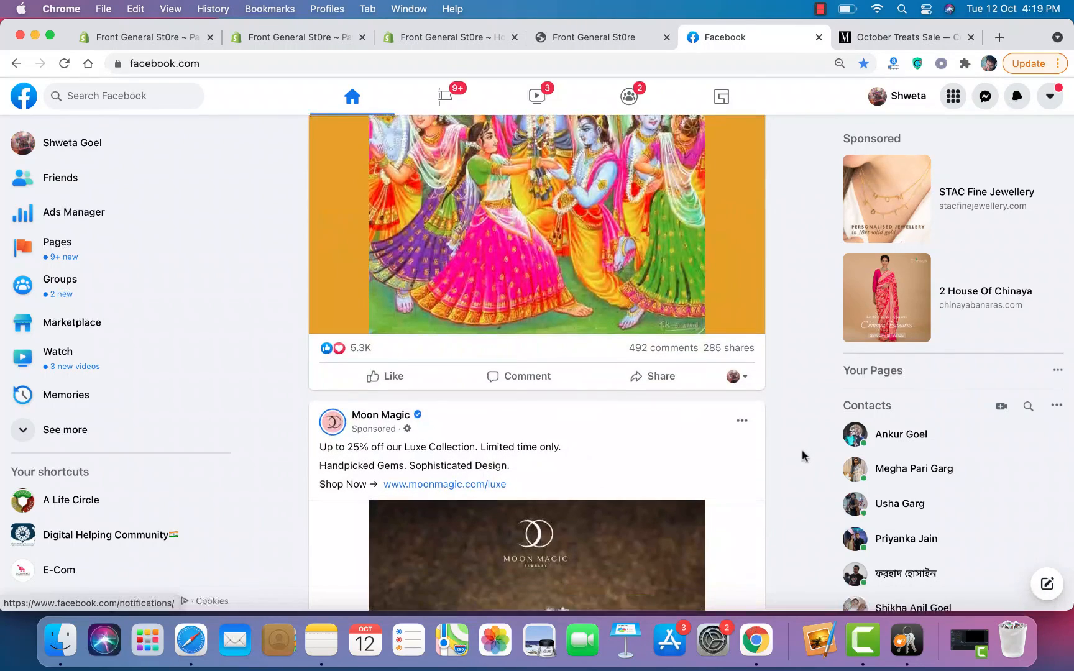
pyautogui.scroll(-7, 803, 455)
pyautogui.scroll(6, 803, 455)
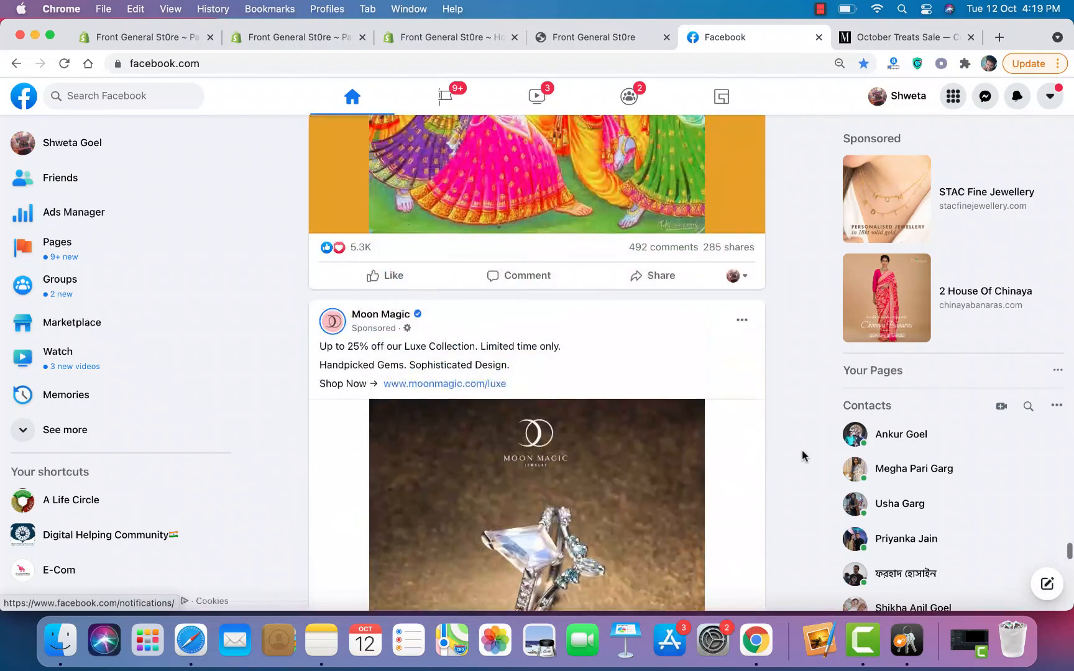
pyautogui.scroll(-1, 803, 456)
pyautogui.scroll(-7, 803, 450)
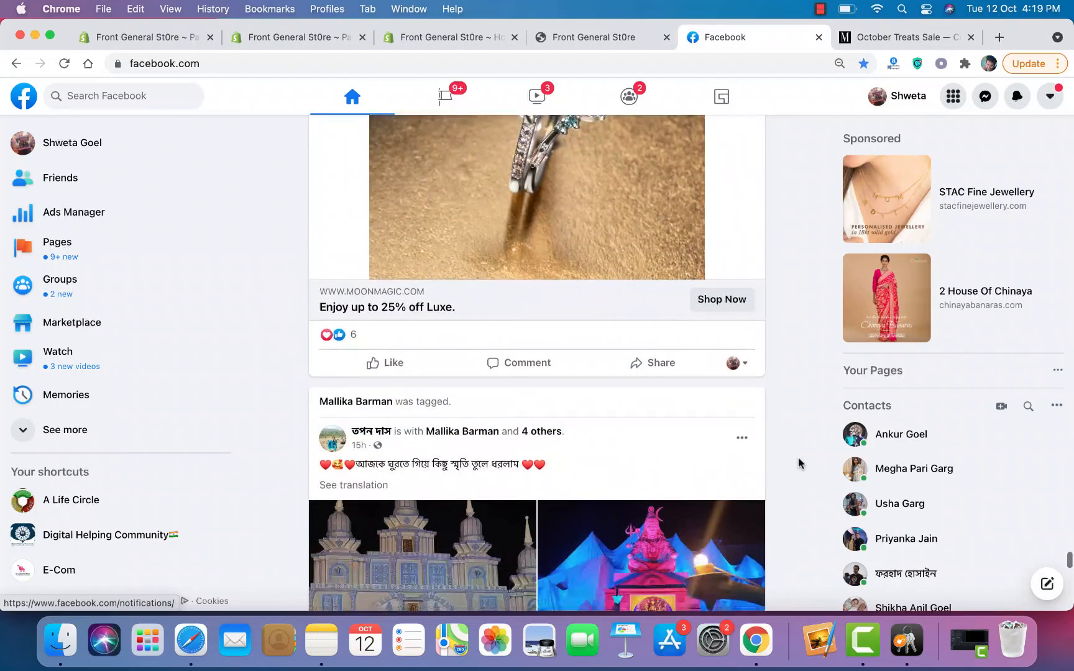
pyautogui.scroll(-10, 800, 464)
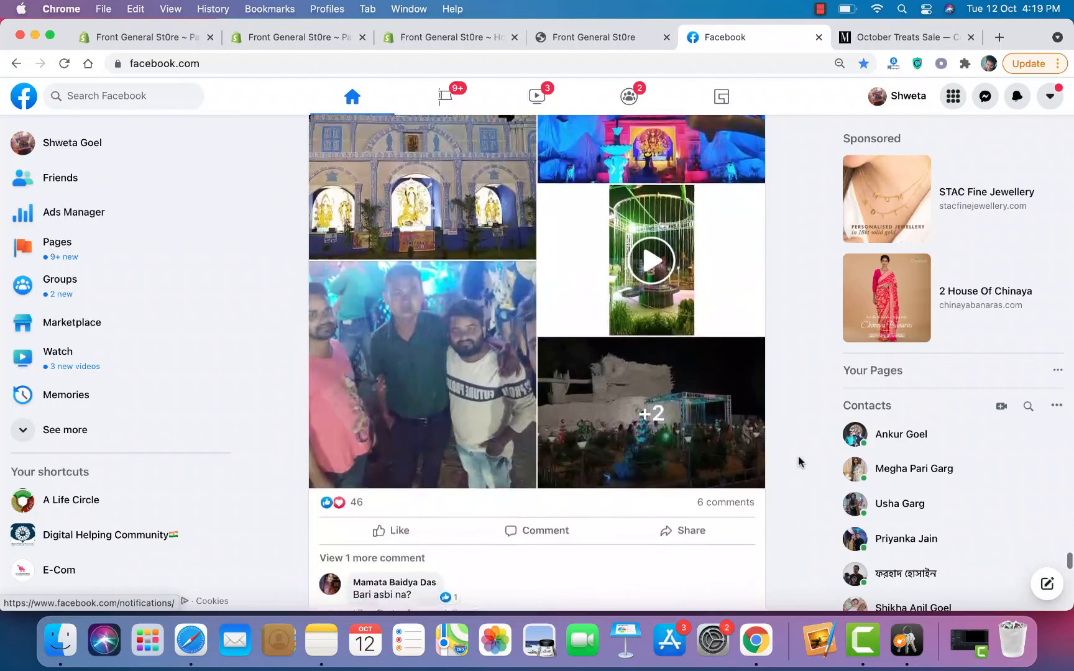
pyautogui.scroll(-10, 800, 461)
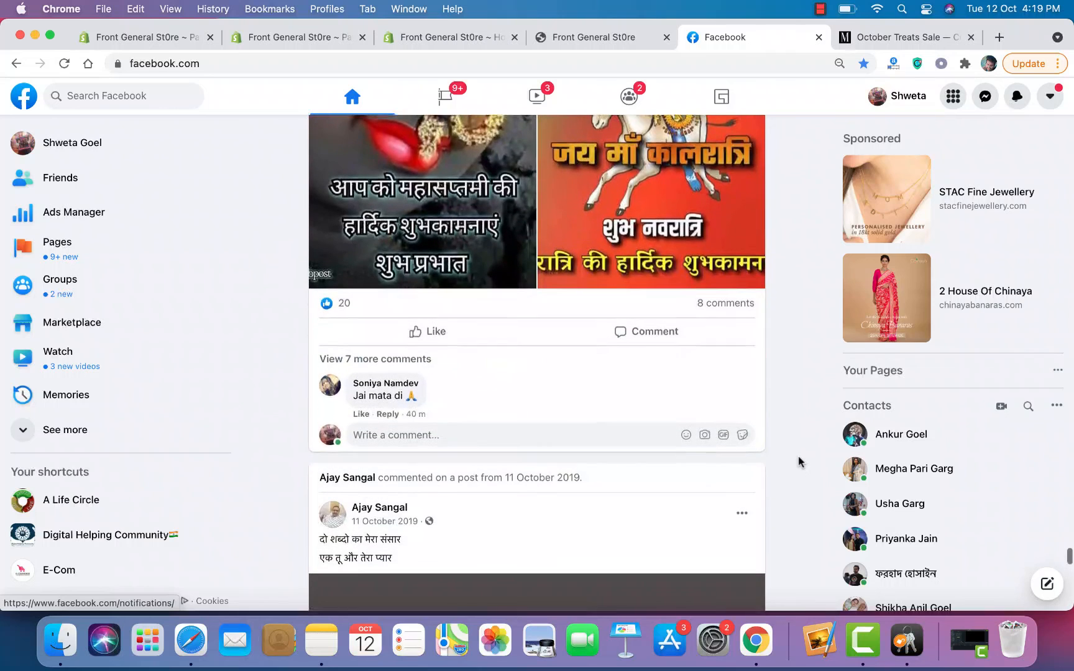
pyautogui.scroll(-10, 800, 461)
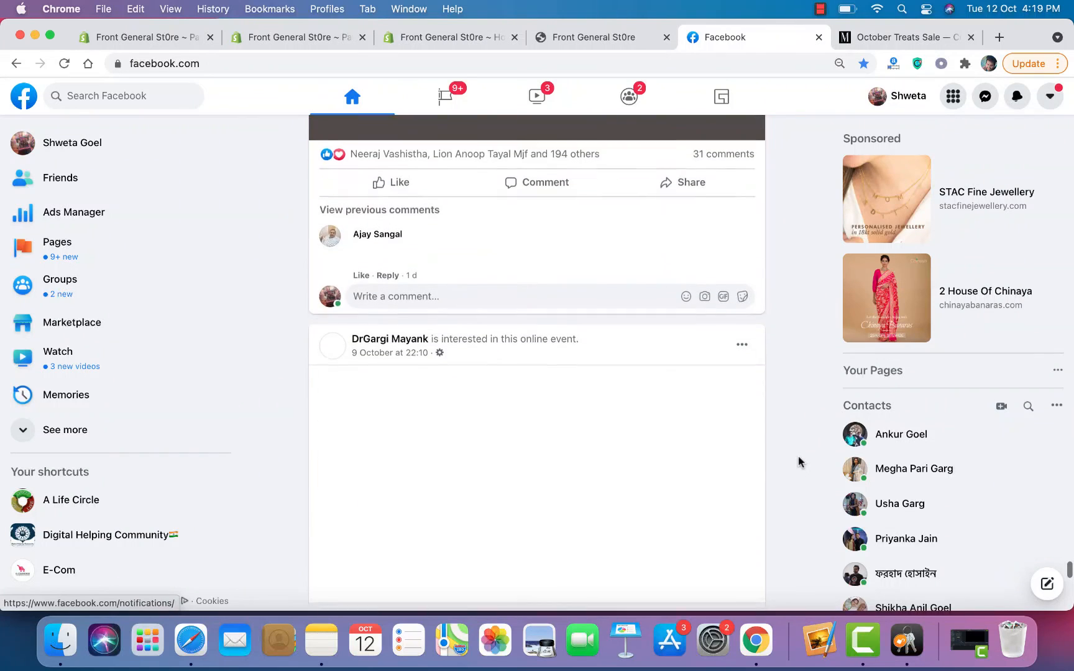
pyautogui.scroll(-5, 800, 462)
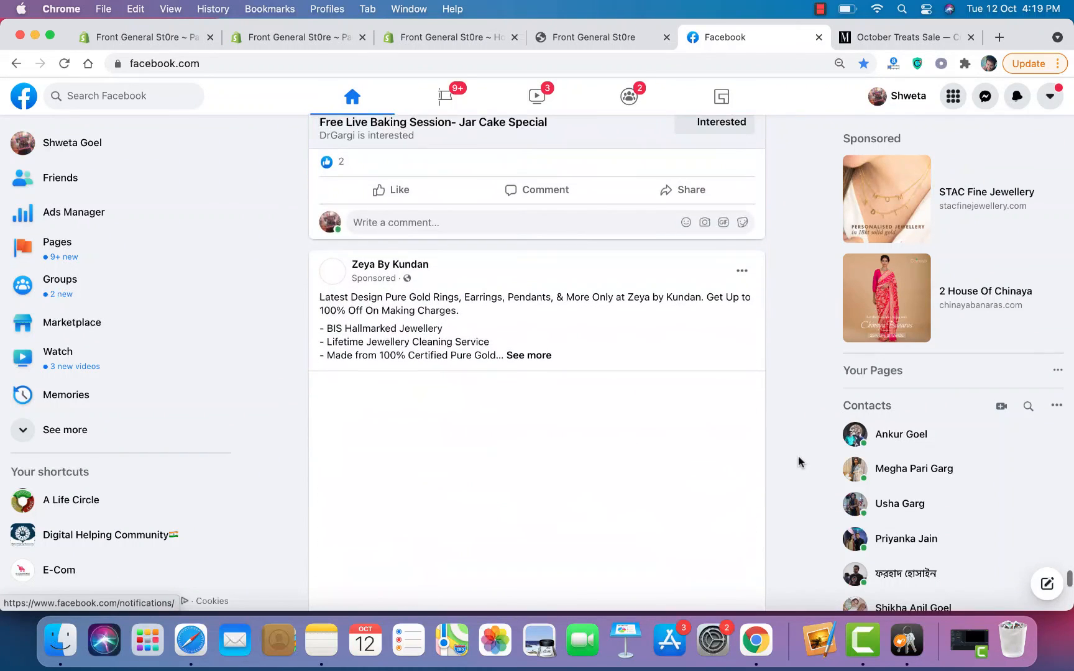
# Step: Continue past the Zeya by Kundan festive sale ad to a friend's birthday collage post
pyautogui.scroll(4, 800, 462)
pyautogui.scroll(3, 798, 461)
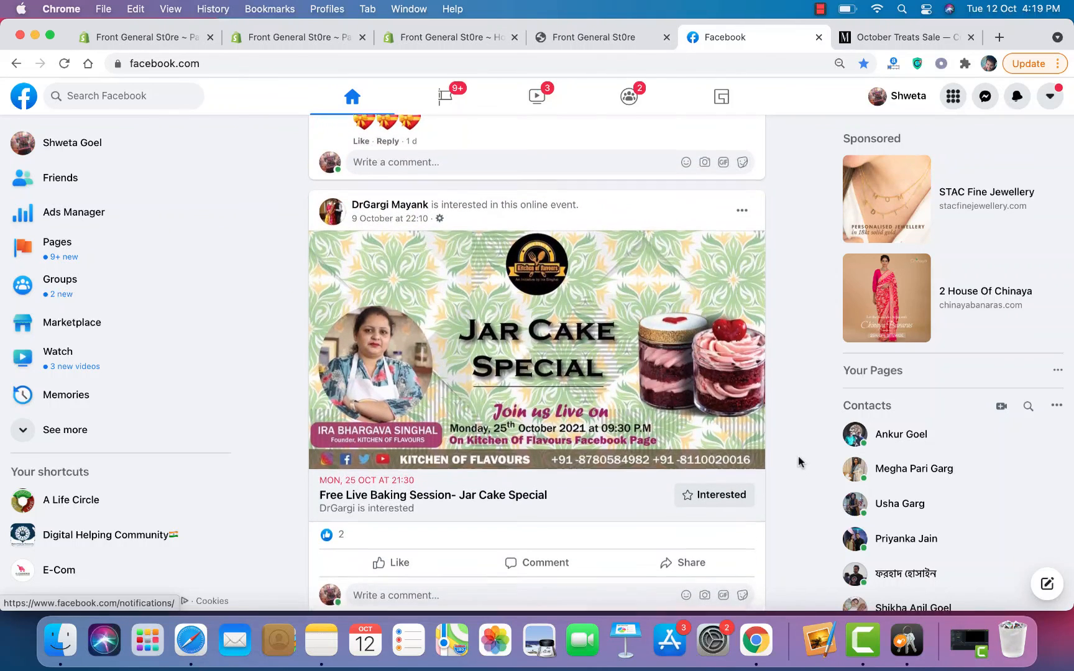
pyautogui.scroll(-2, 800, 462)
pyautogui.scroll(-5, 800, 462)
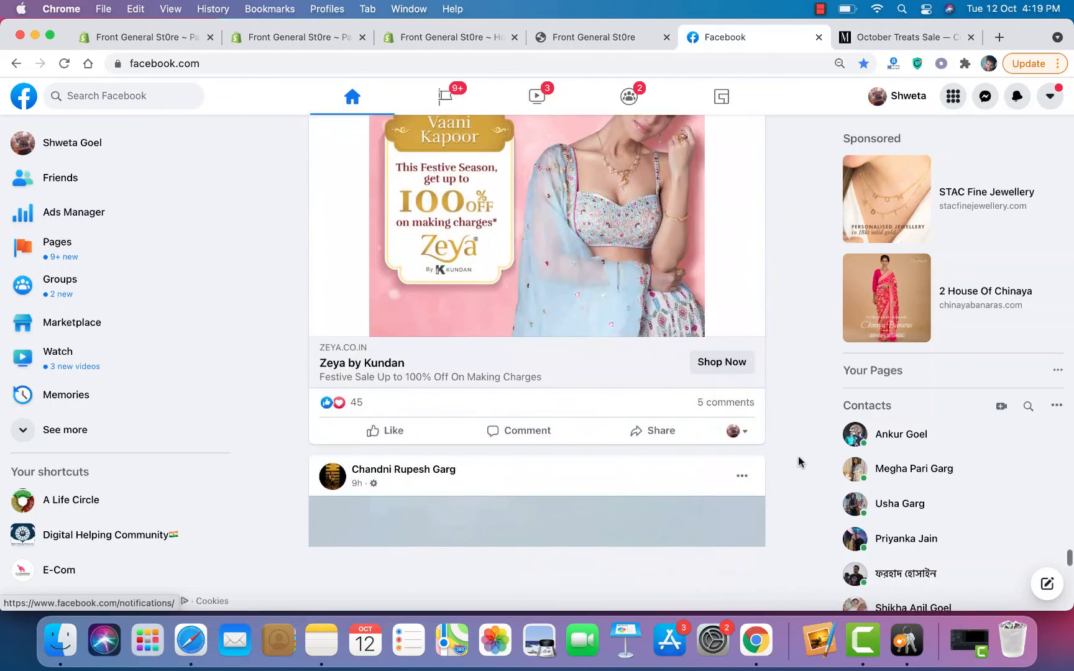
pyautogui.scroll(-5, 800, 462)
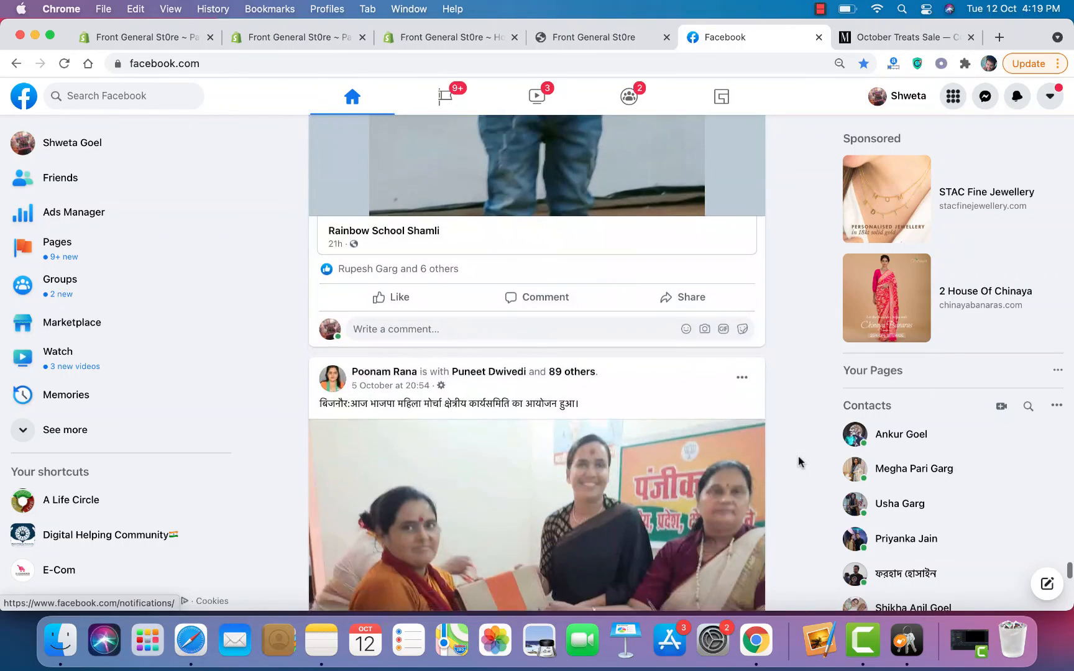
pyautogui.scroll(-15, 800, 462)
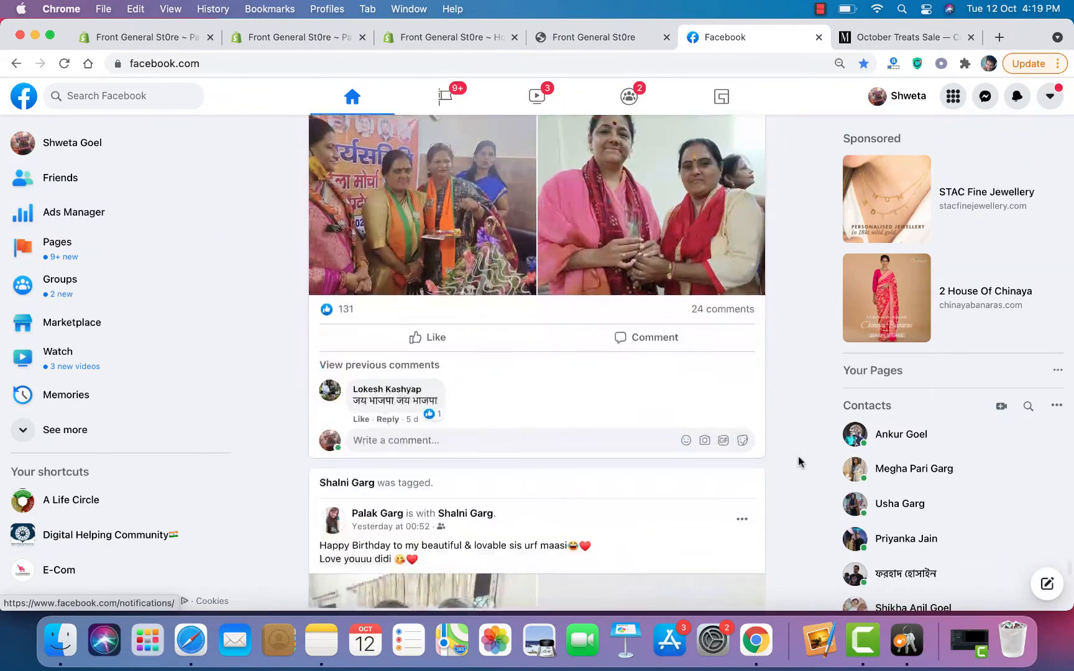
pyautogui.scroll(-1, 800, 462)
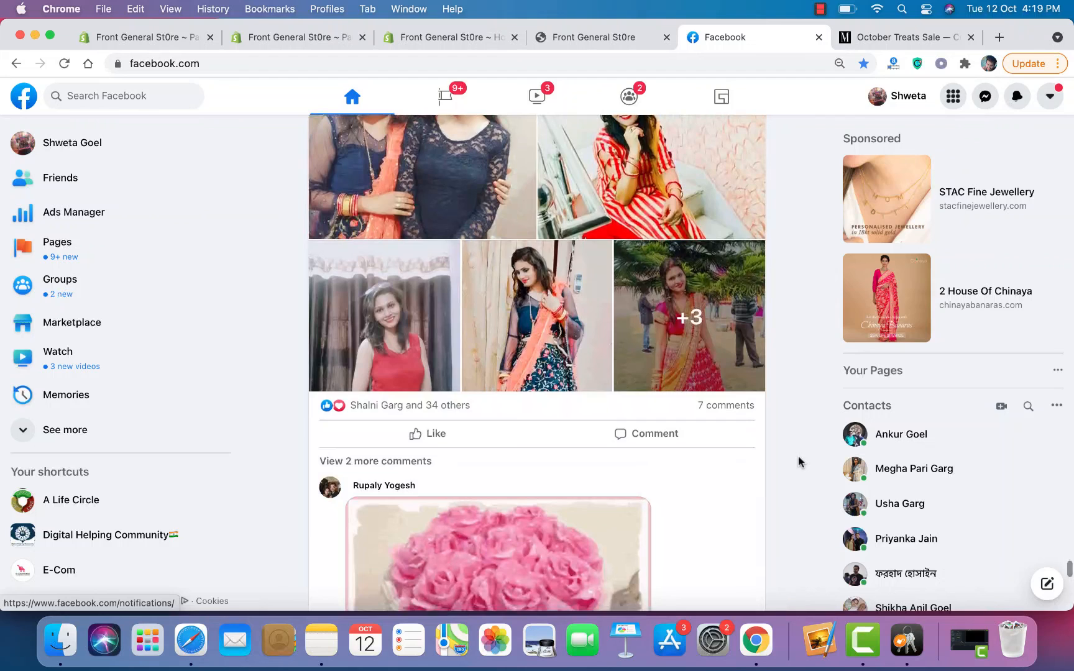
pyautogui.scroll(3, 800, 462)
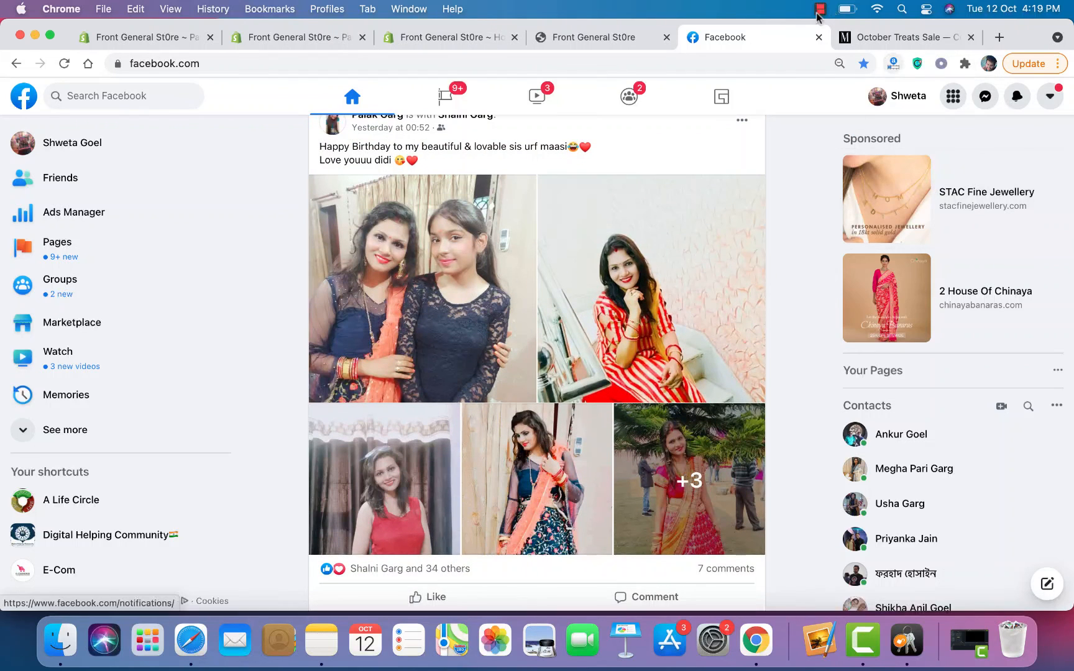